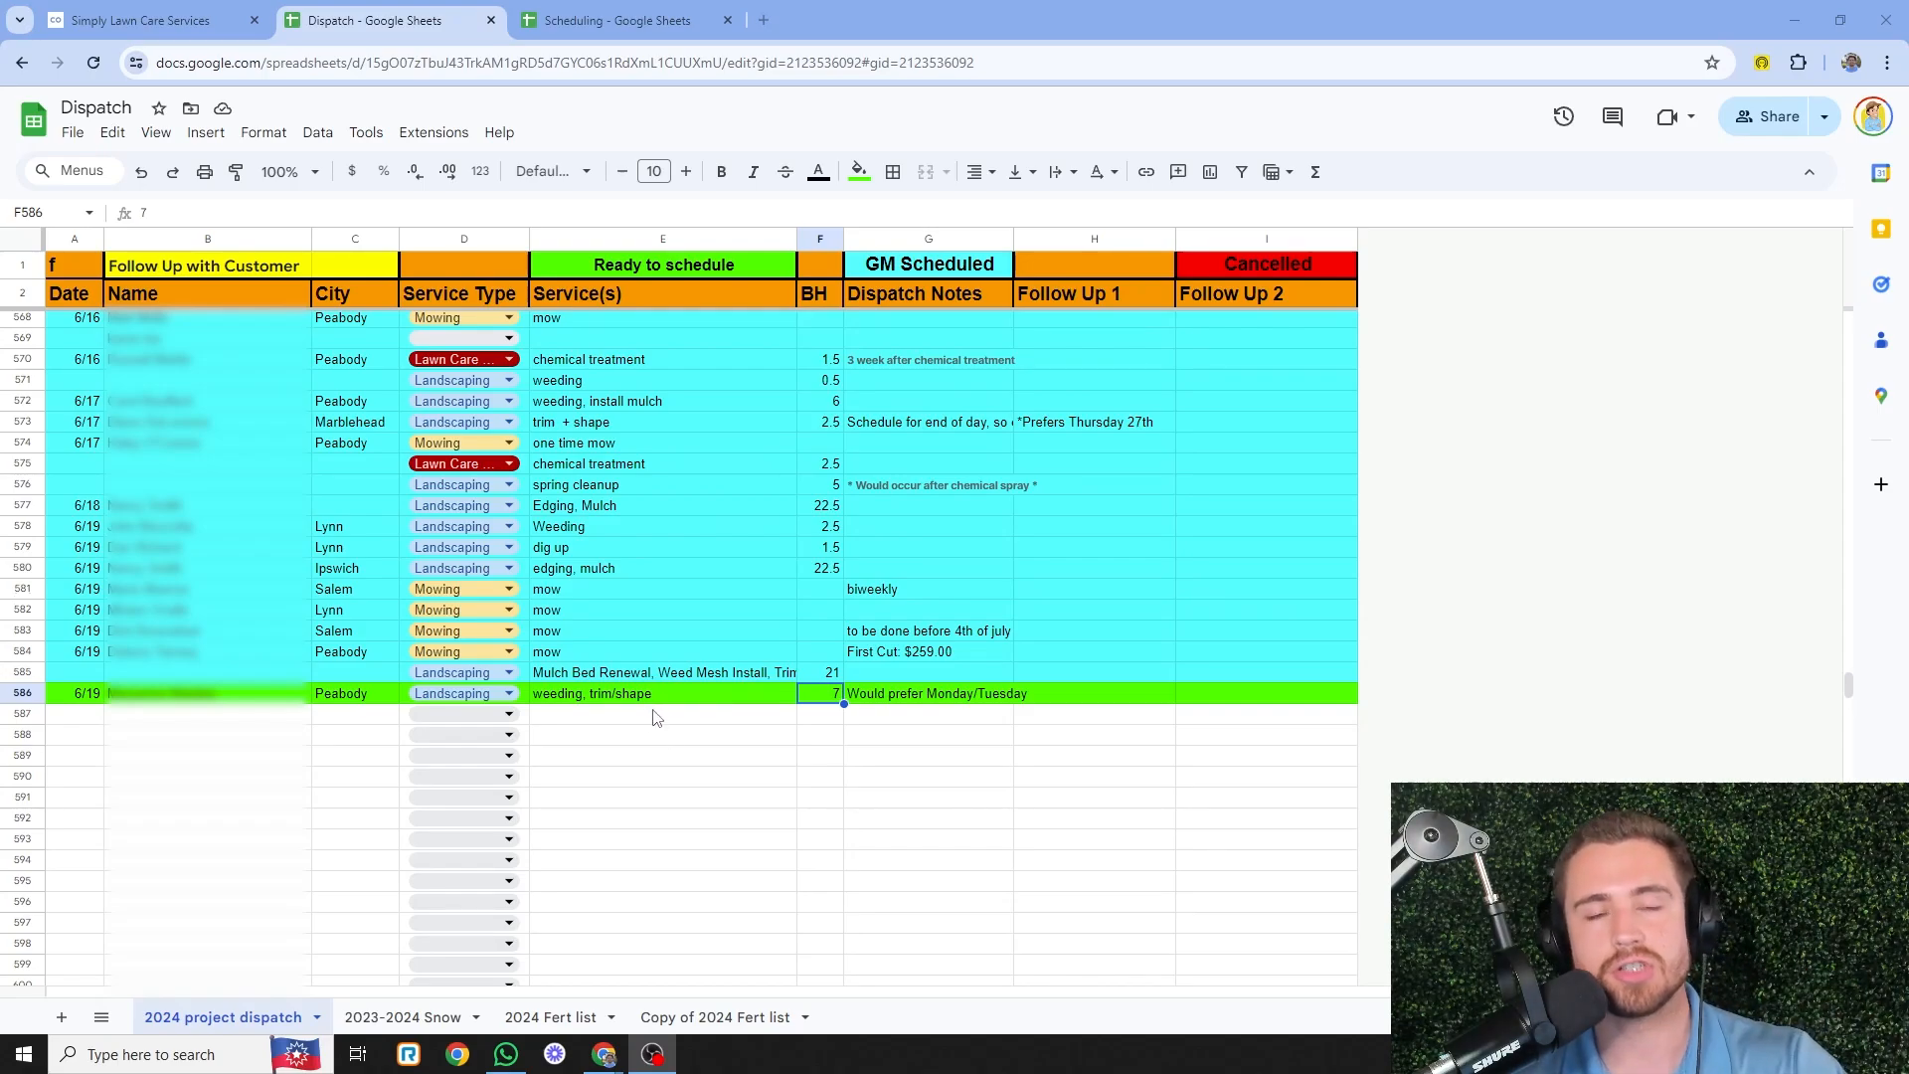
- Review row 585's services and the date and details of the row 586 dispatch job
click(620, 677)
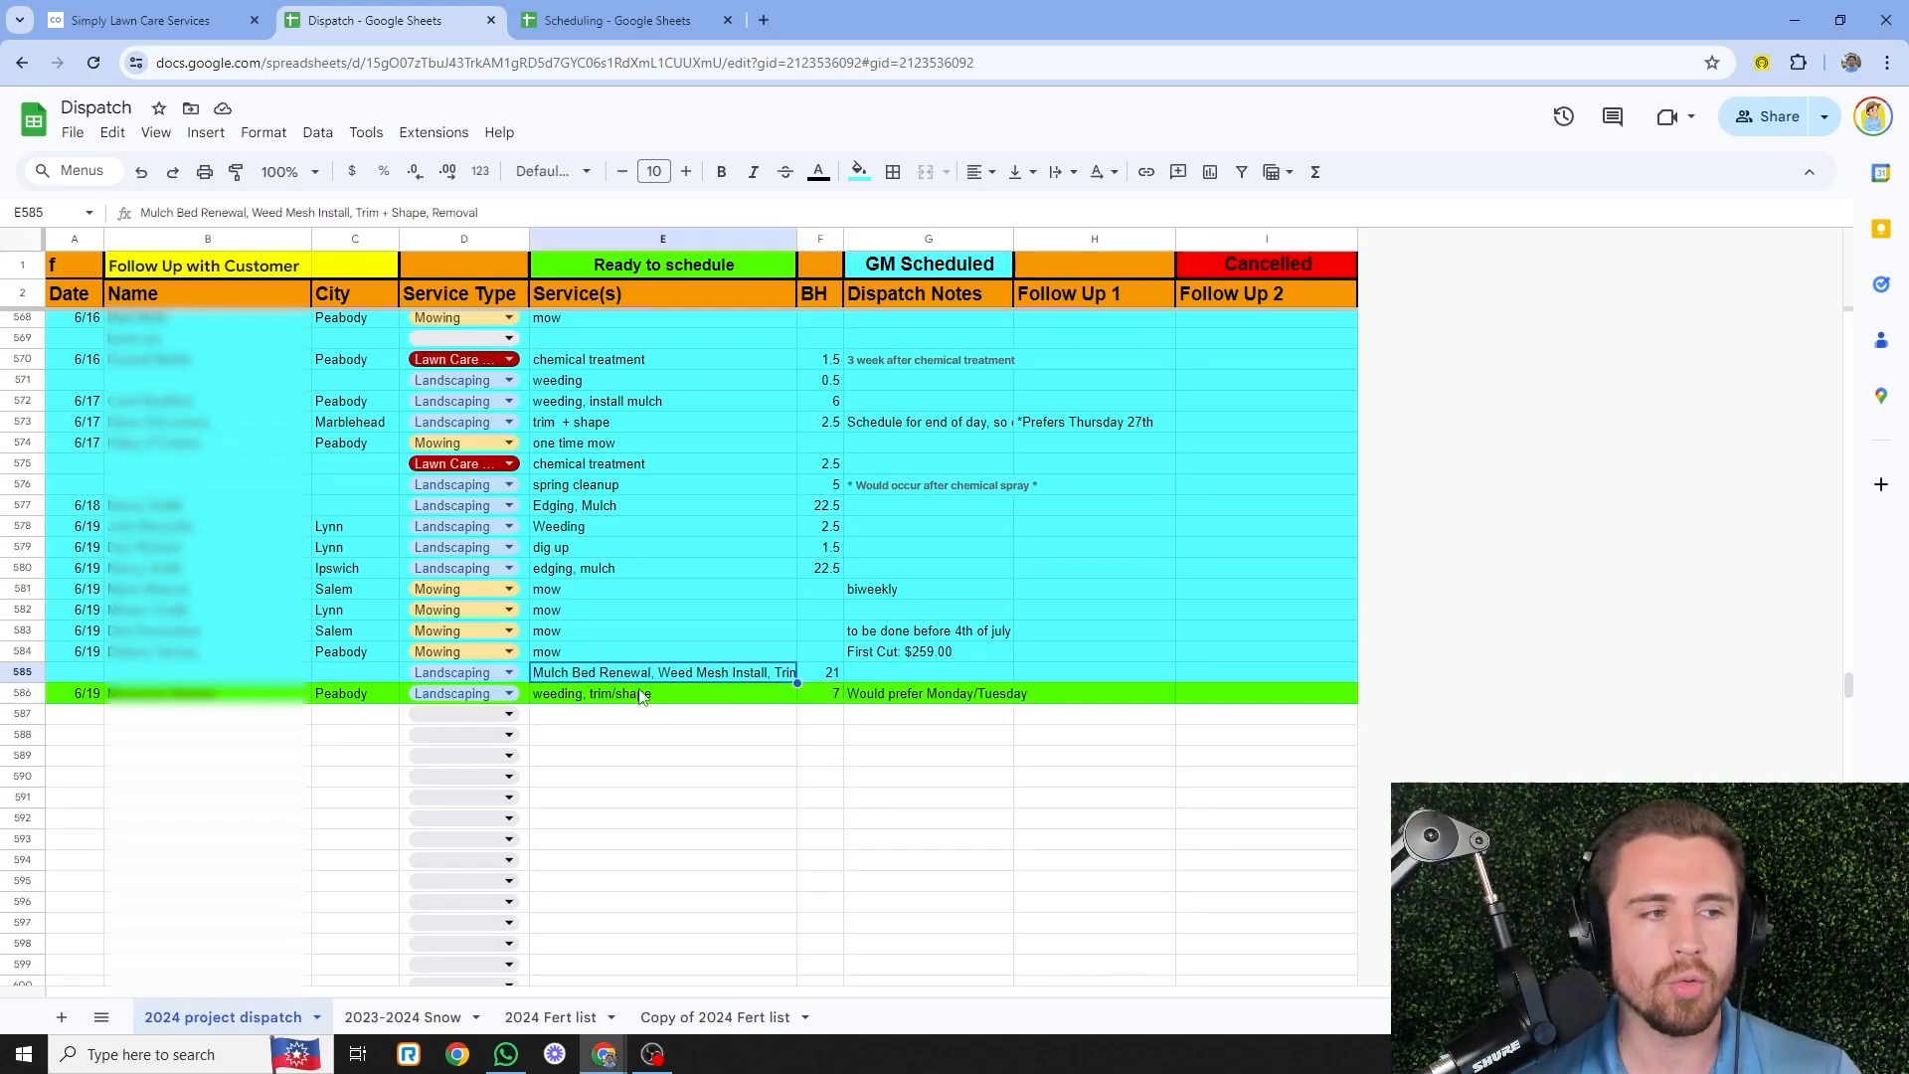
key(Down)
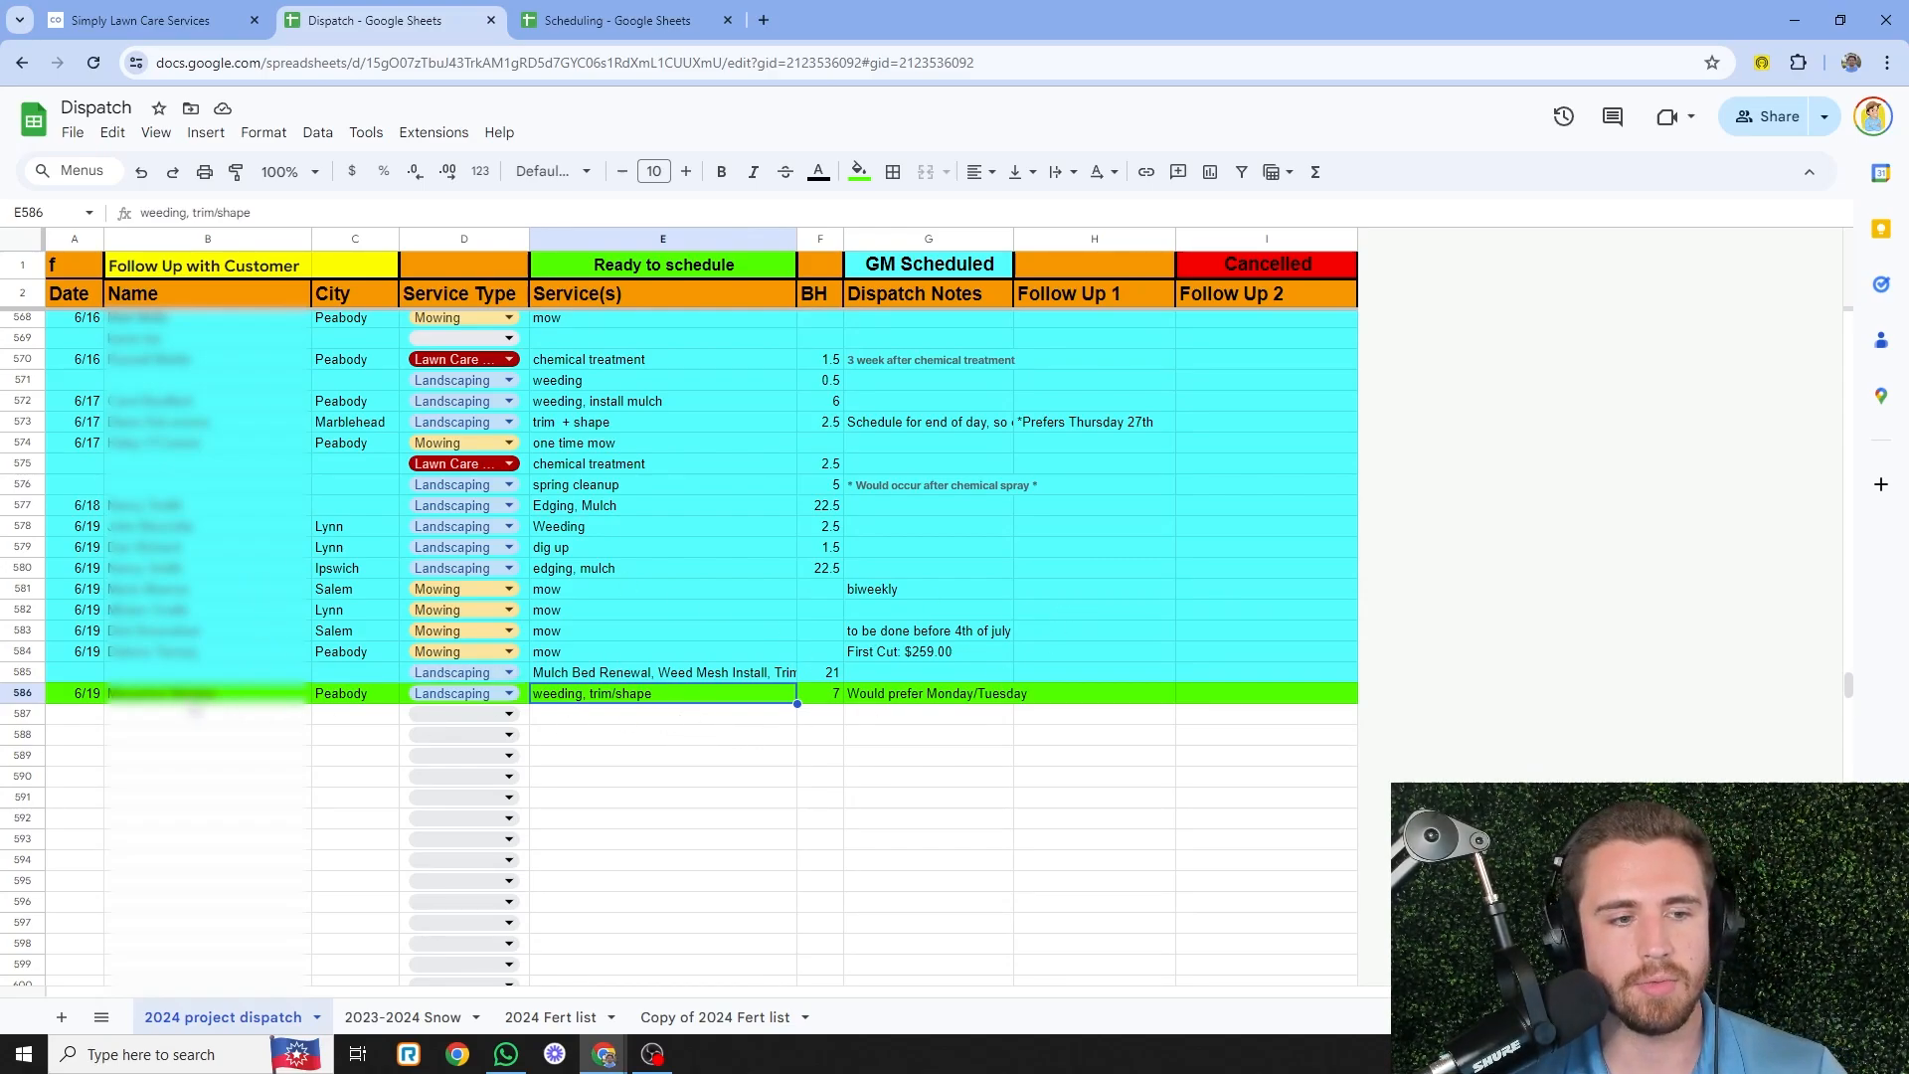
click(107, 699)
click(59, 699)
click(32, 699)
click(177, 701)
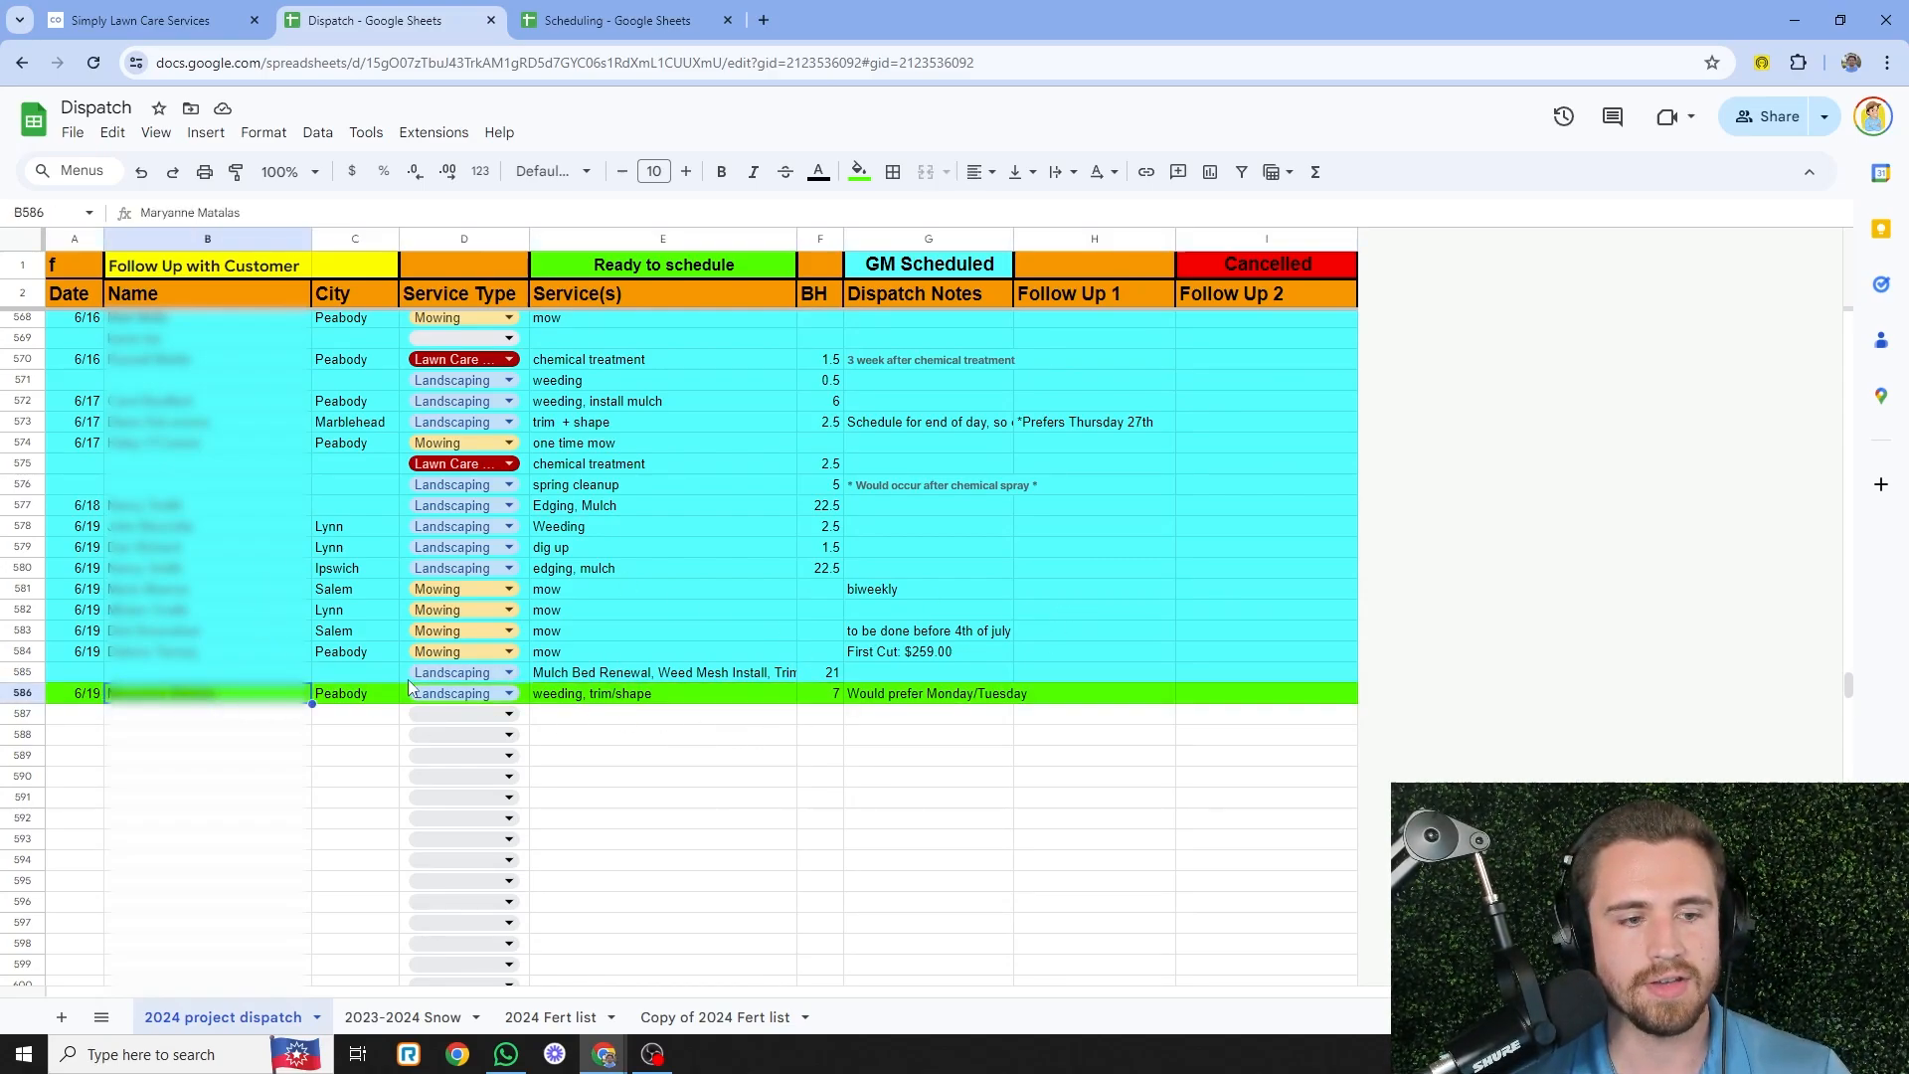
click(386, 700)
click(598, 701)
- Confirm the last job's services and 7 budgeted hours, then bring up the Scheduling spreadsheet
click(954, 699)
click(821, 702)
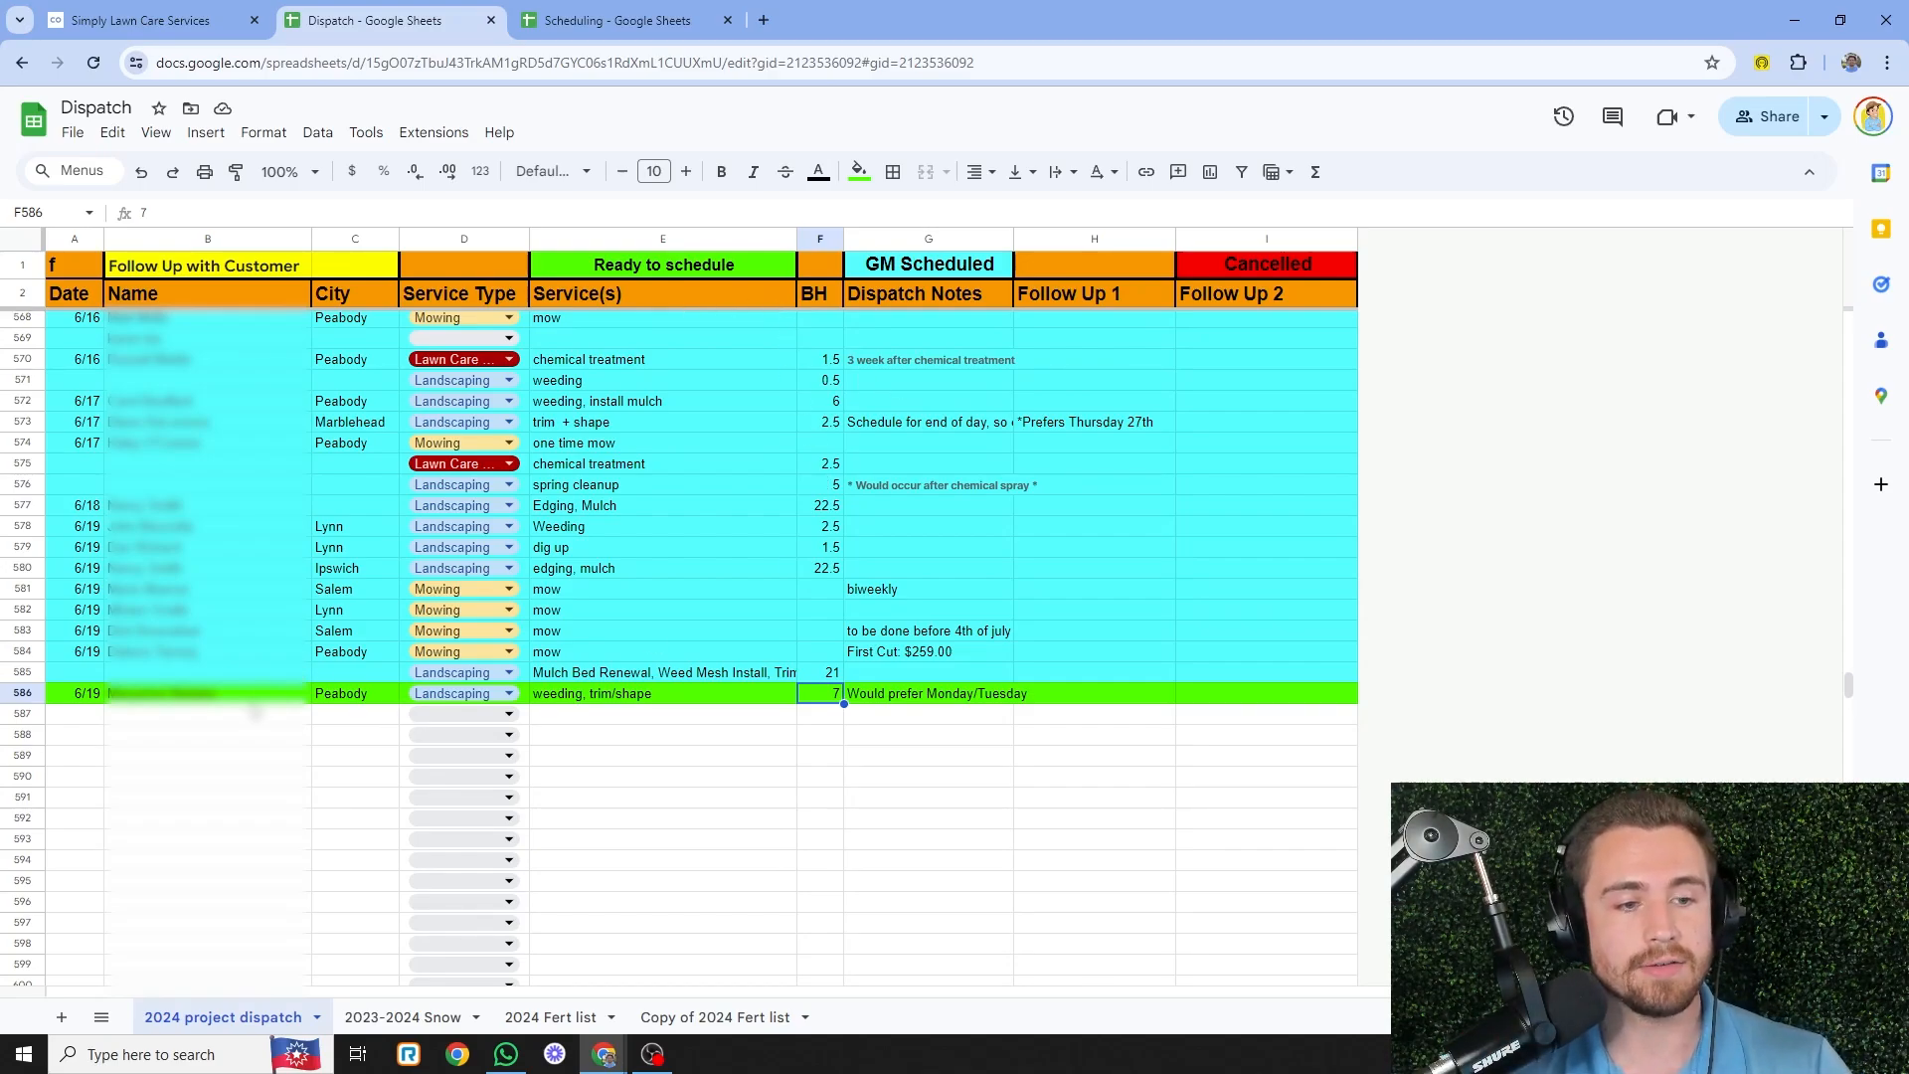
click(259, 700)
click(708, 701)
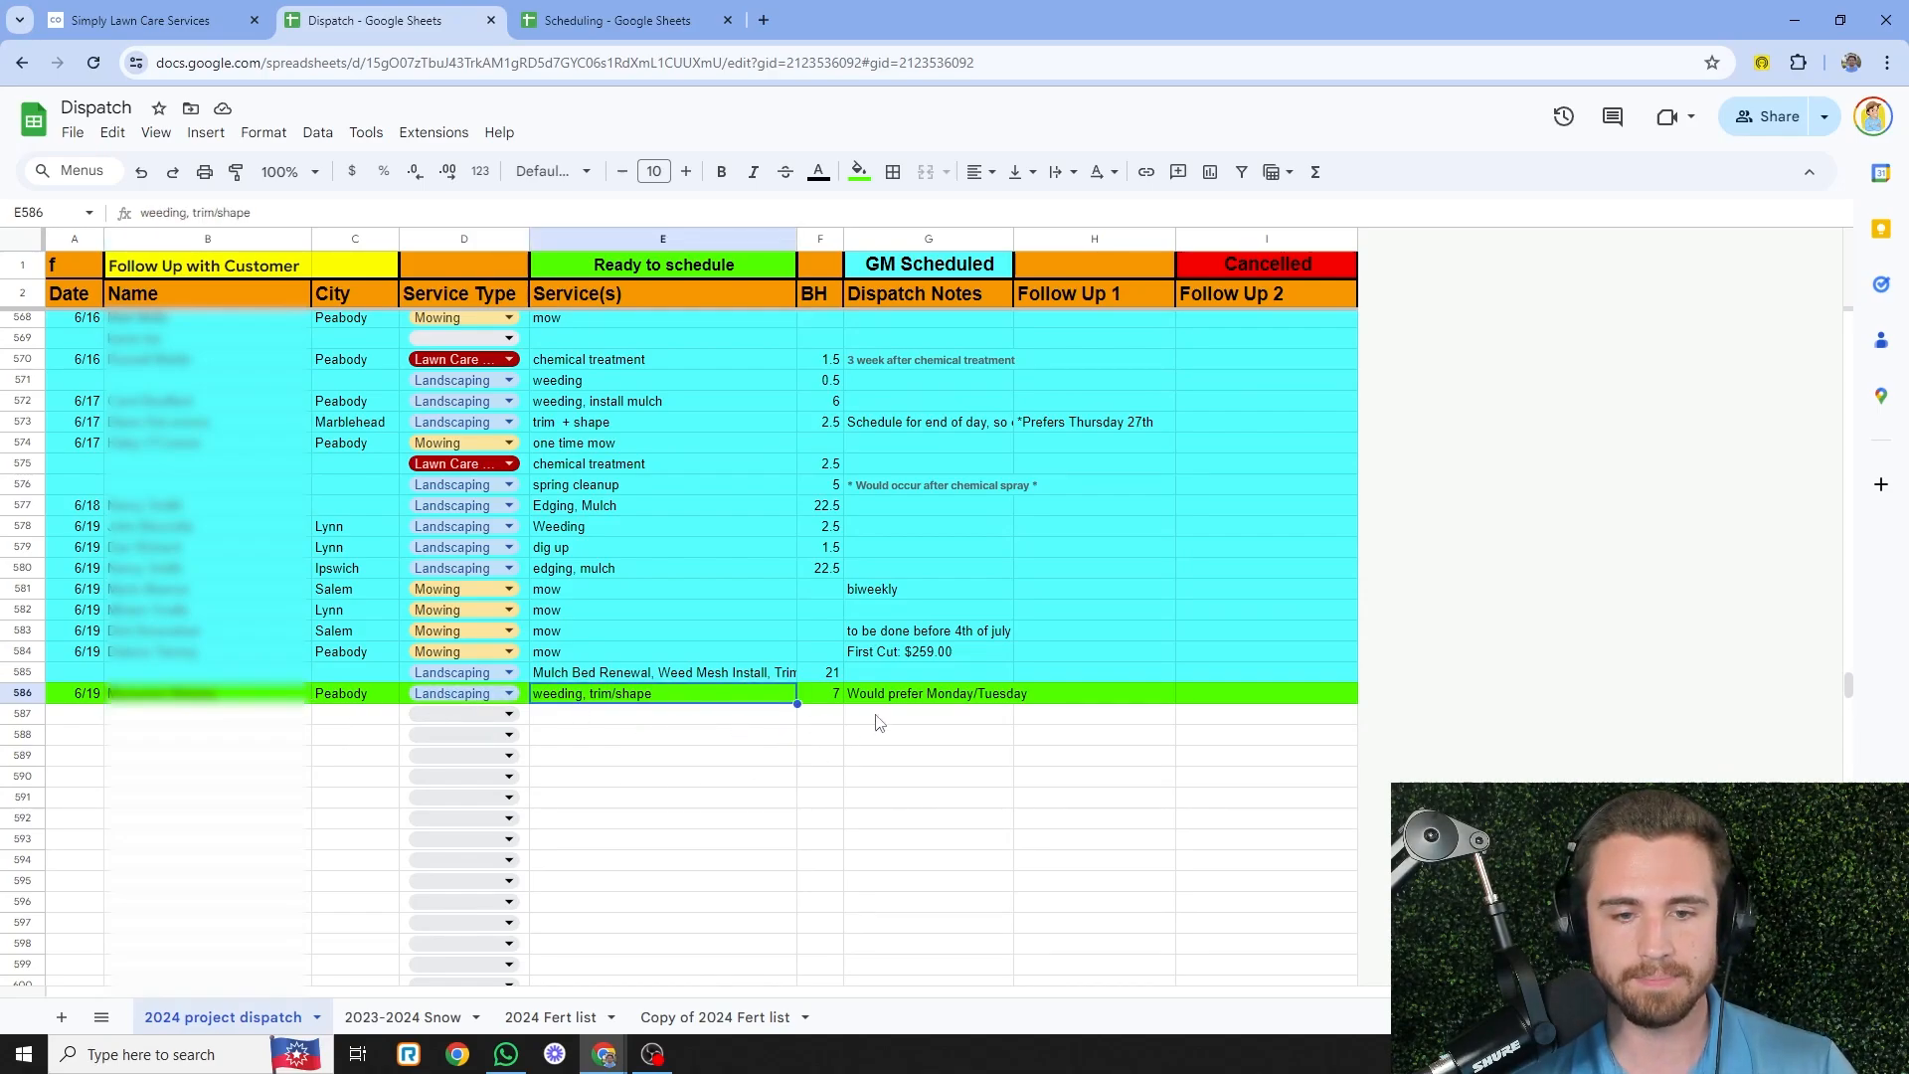
click(838, 697)
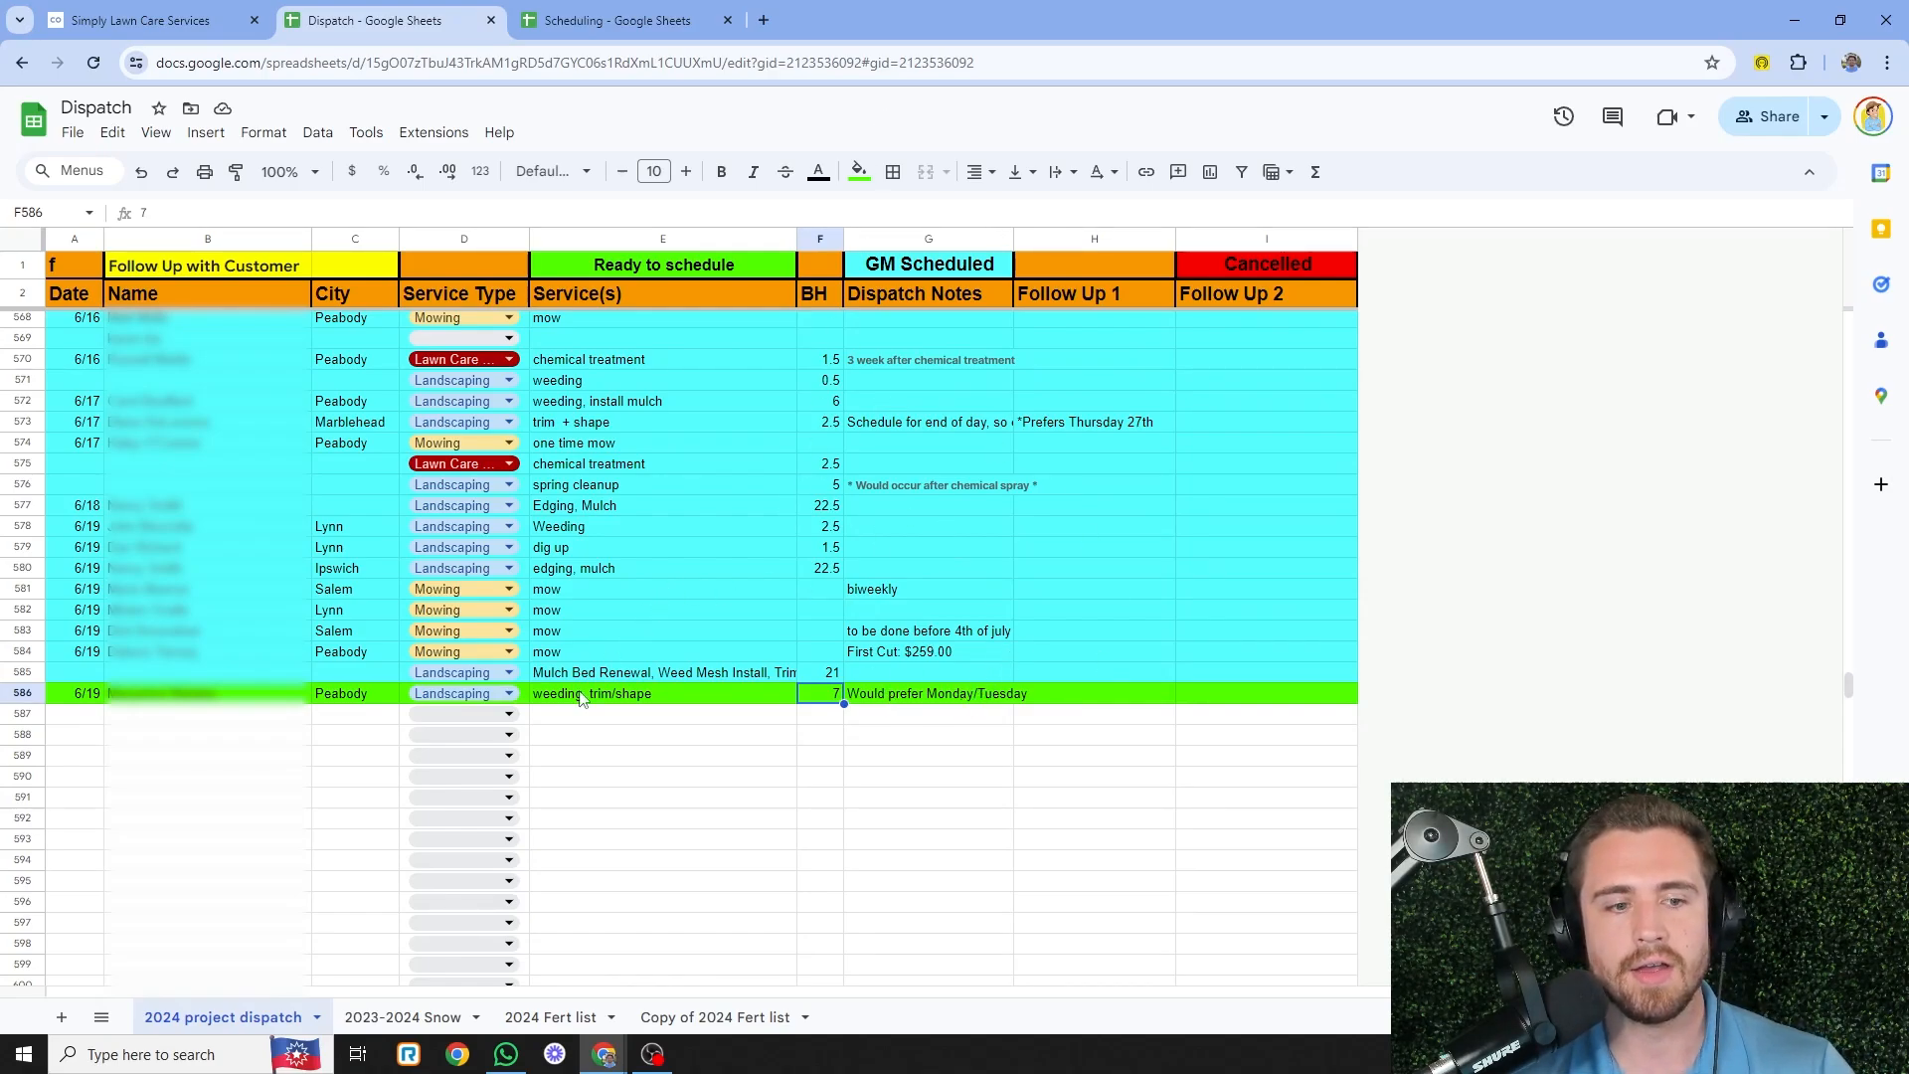
click(672, 18)
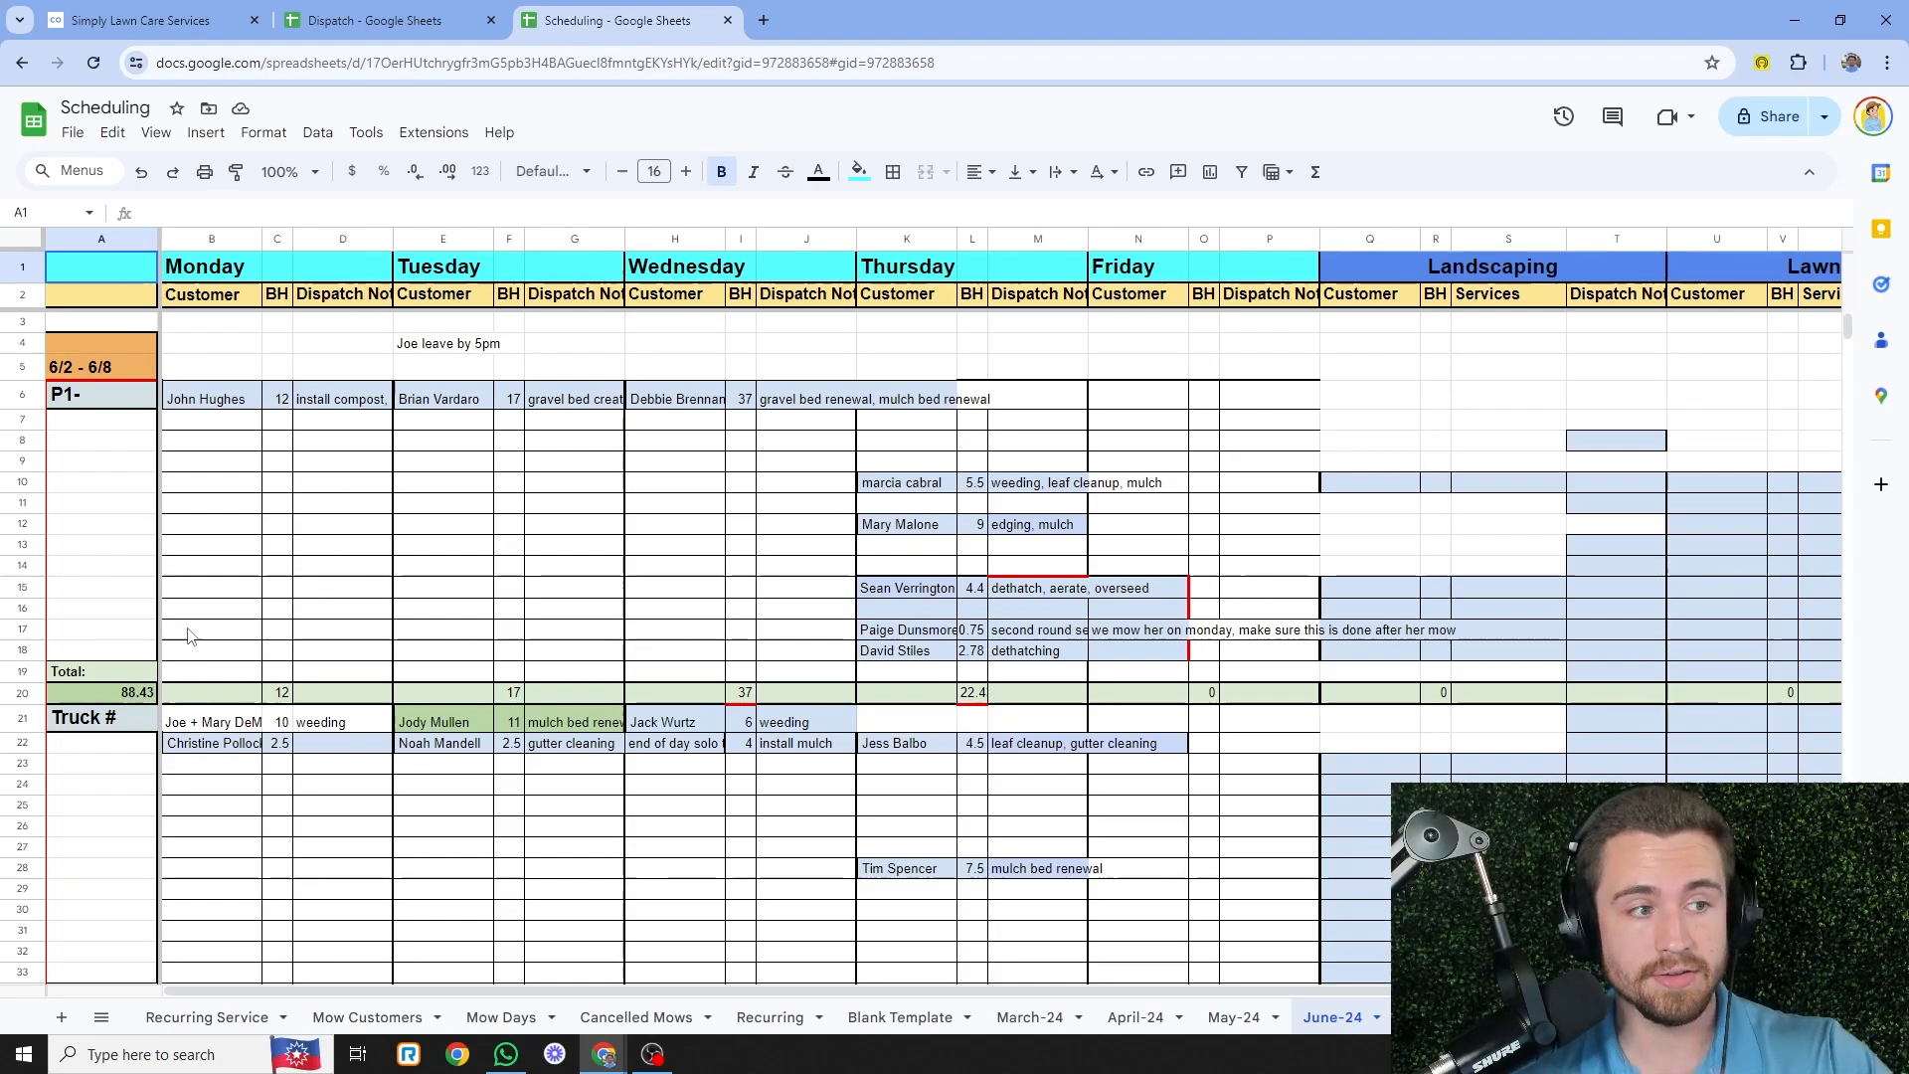
- Point out the Truck # row, the first truck's Monday job and the Monday hours total
click(132, 716)
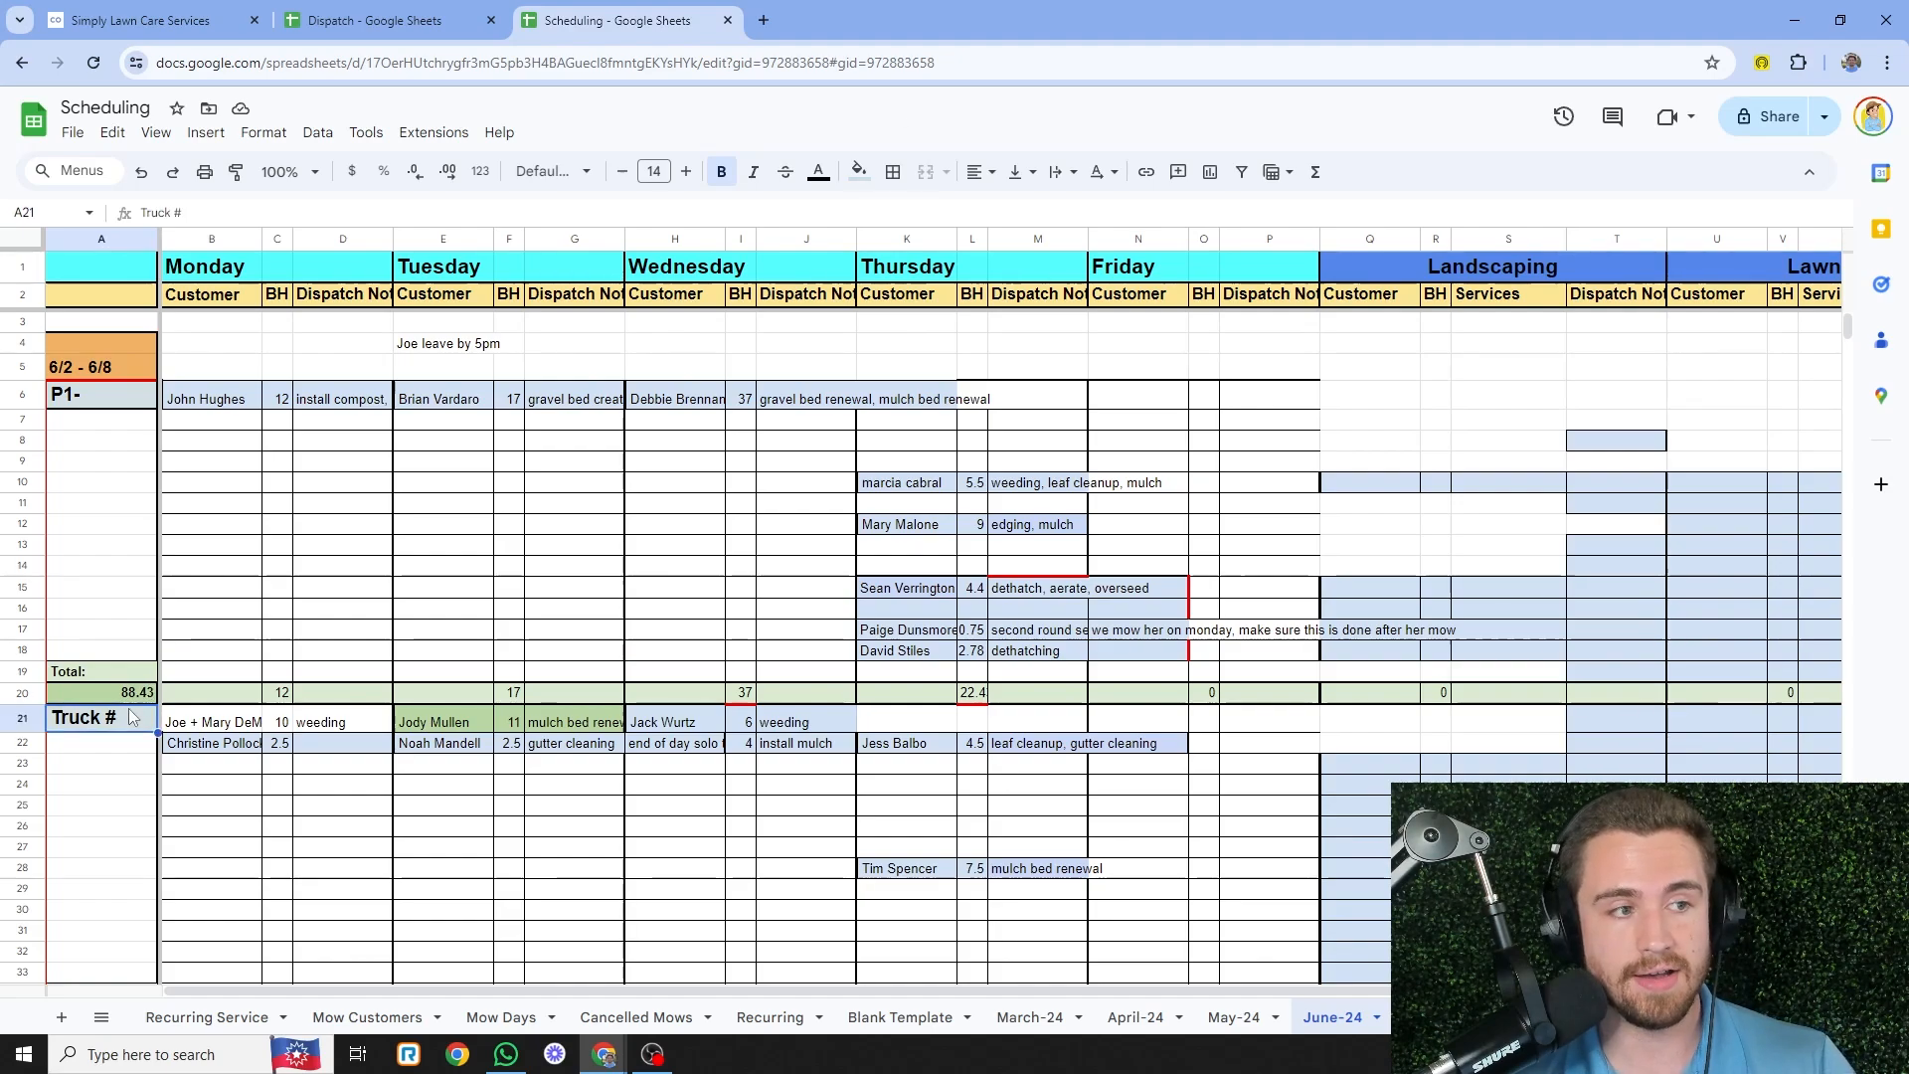
click(234, 723)
click(281, 696)
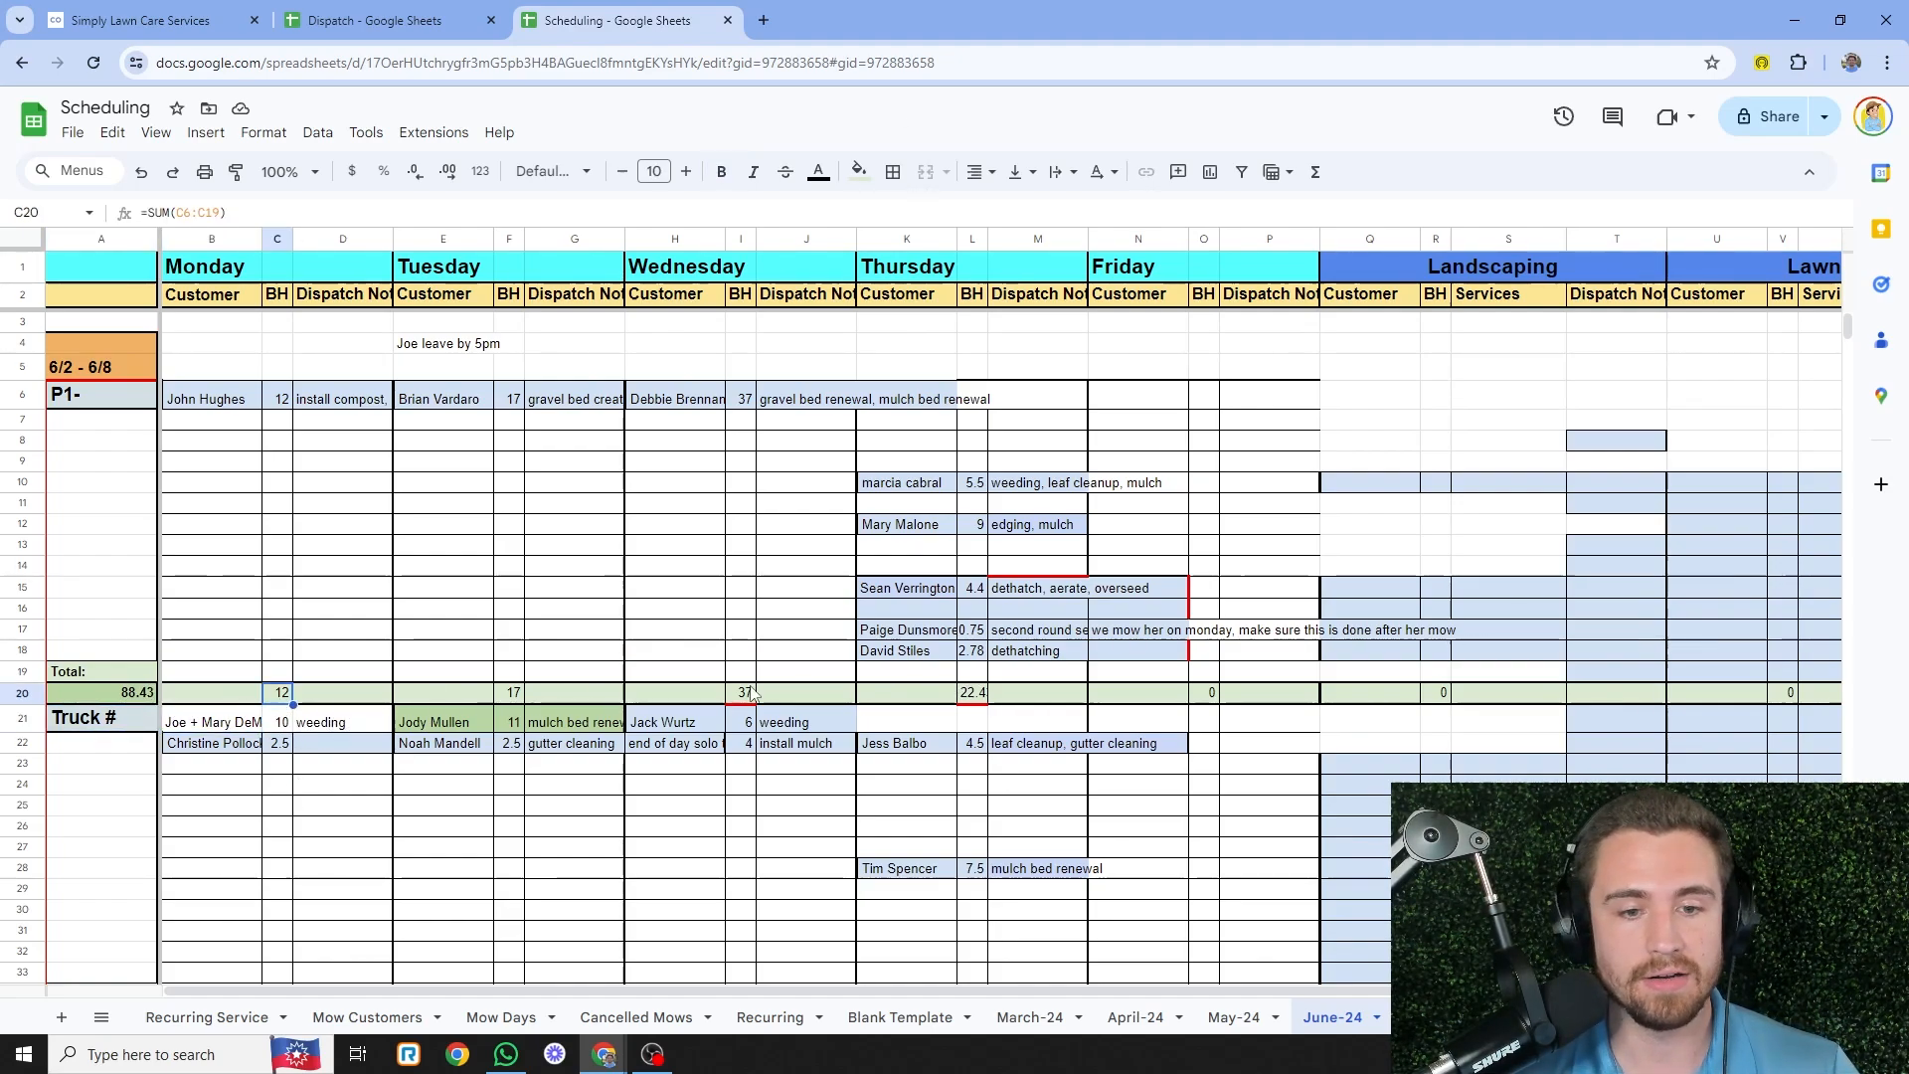
scroll(171, 706, down, 3)
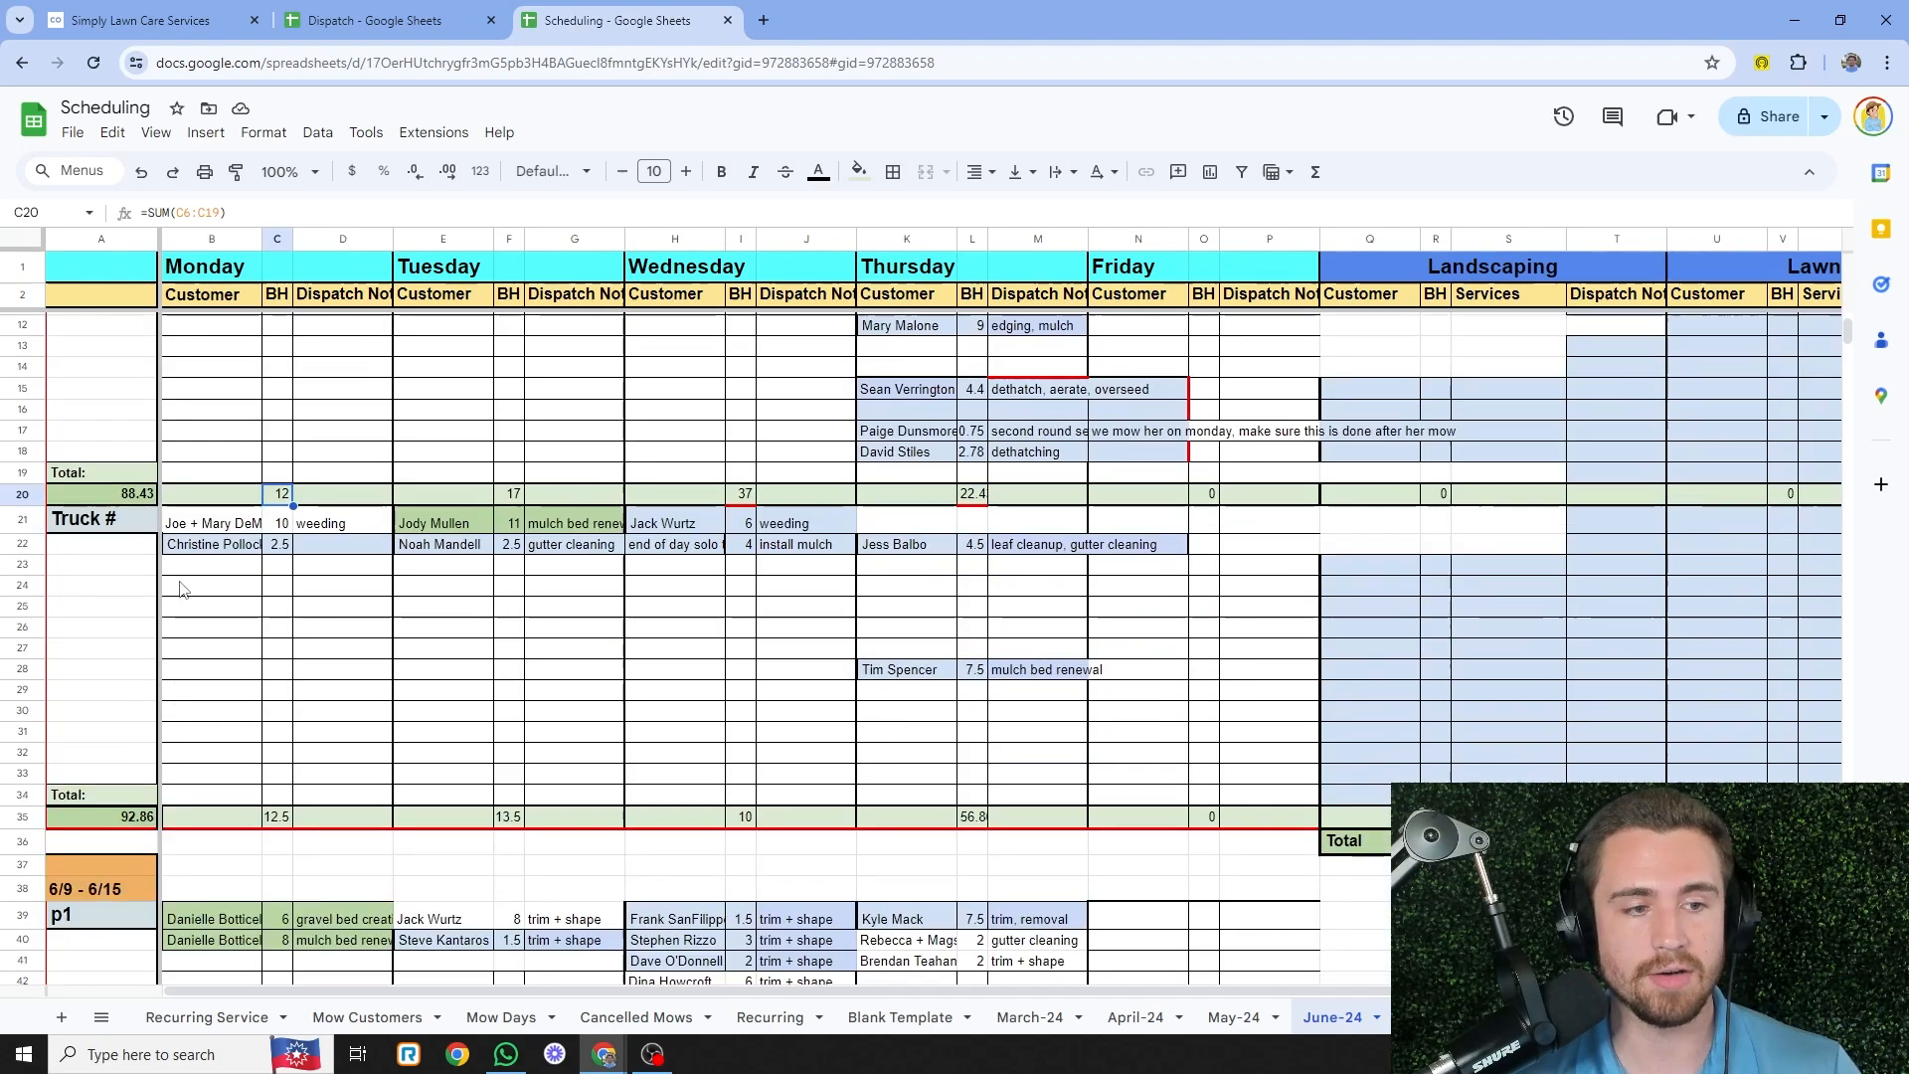
scroll(478, 637, up, 3)
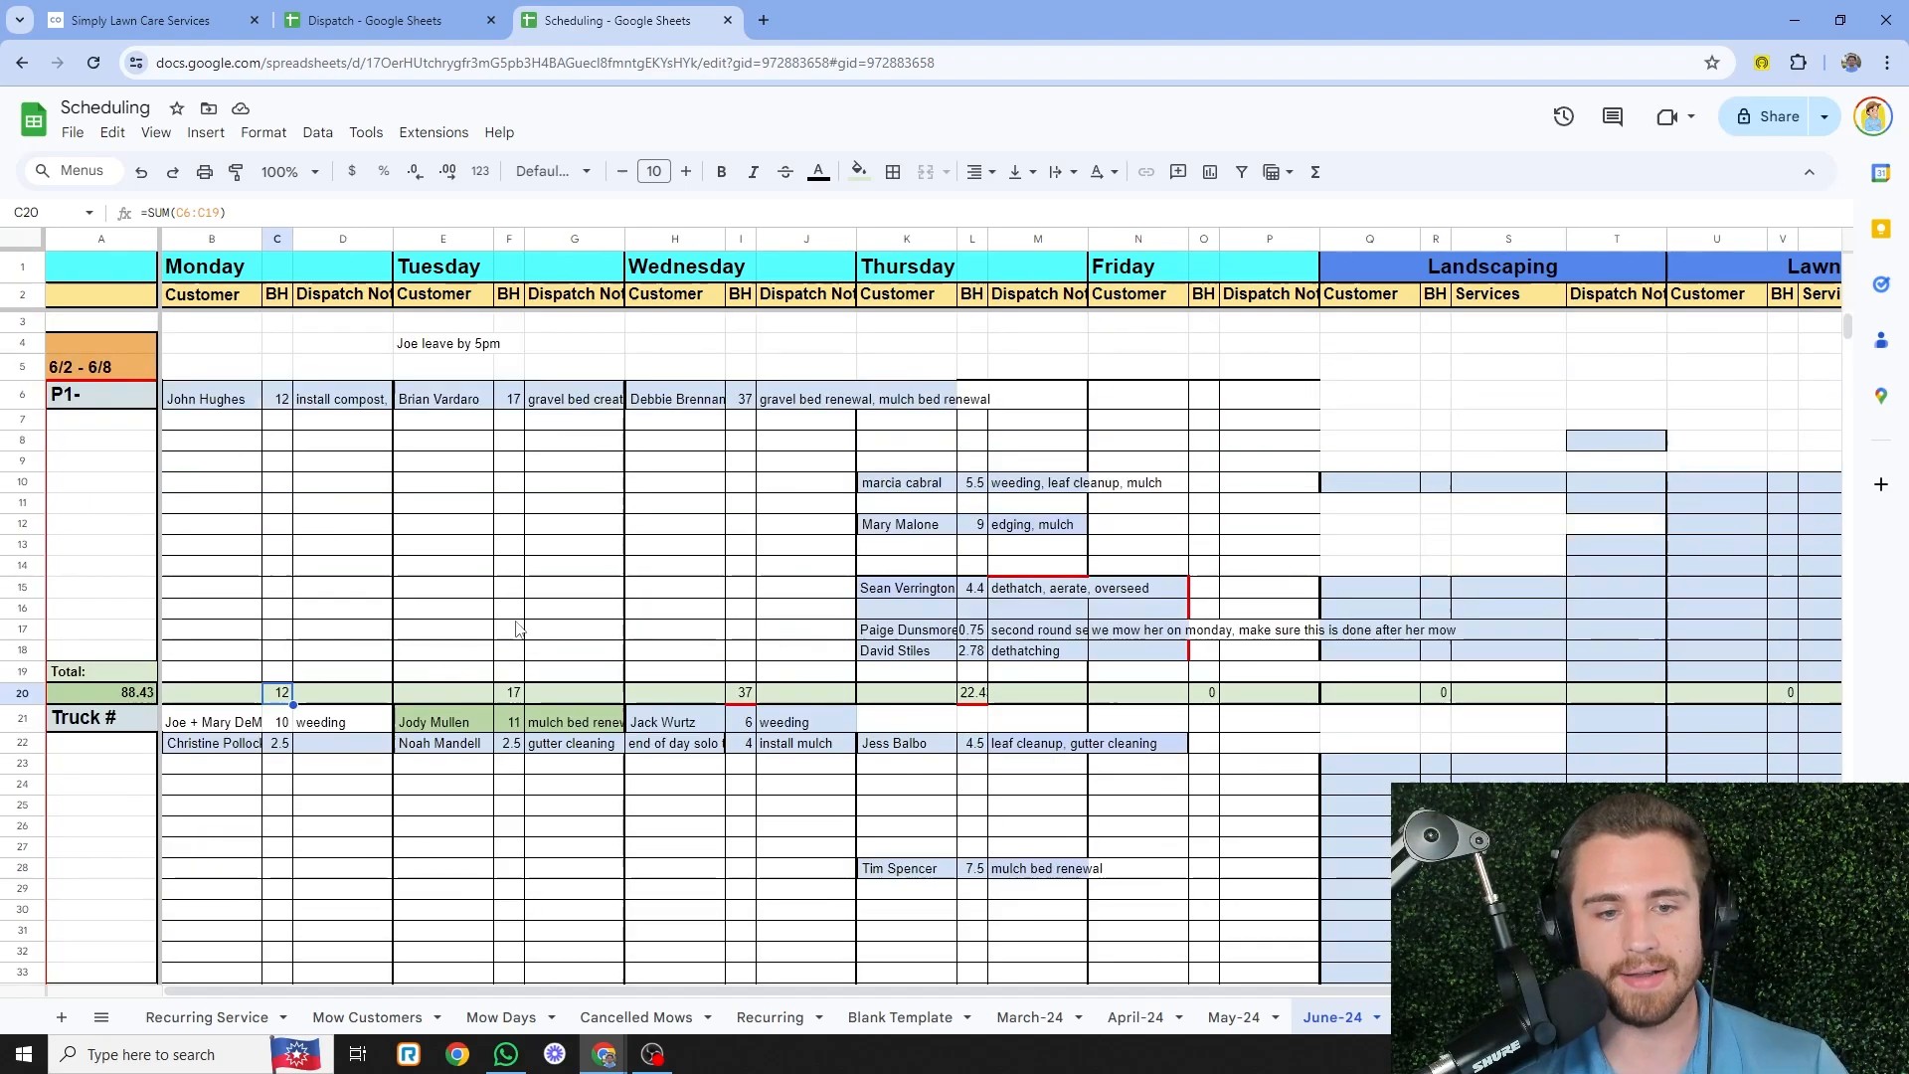
- Scroll past an empty Thursday slot and the 6/9 - 6/15 week down to 6/23 - 6/29
scroll(653, 453, down, 10)
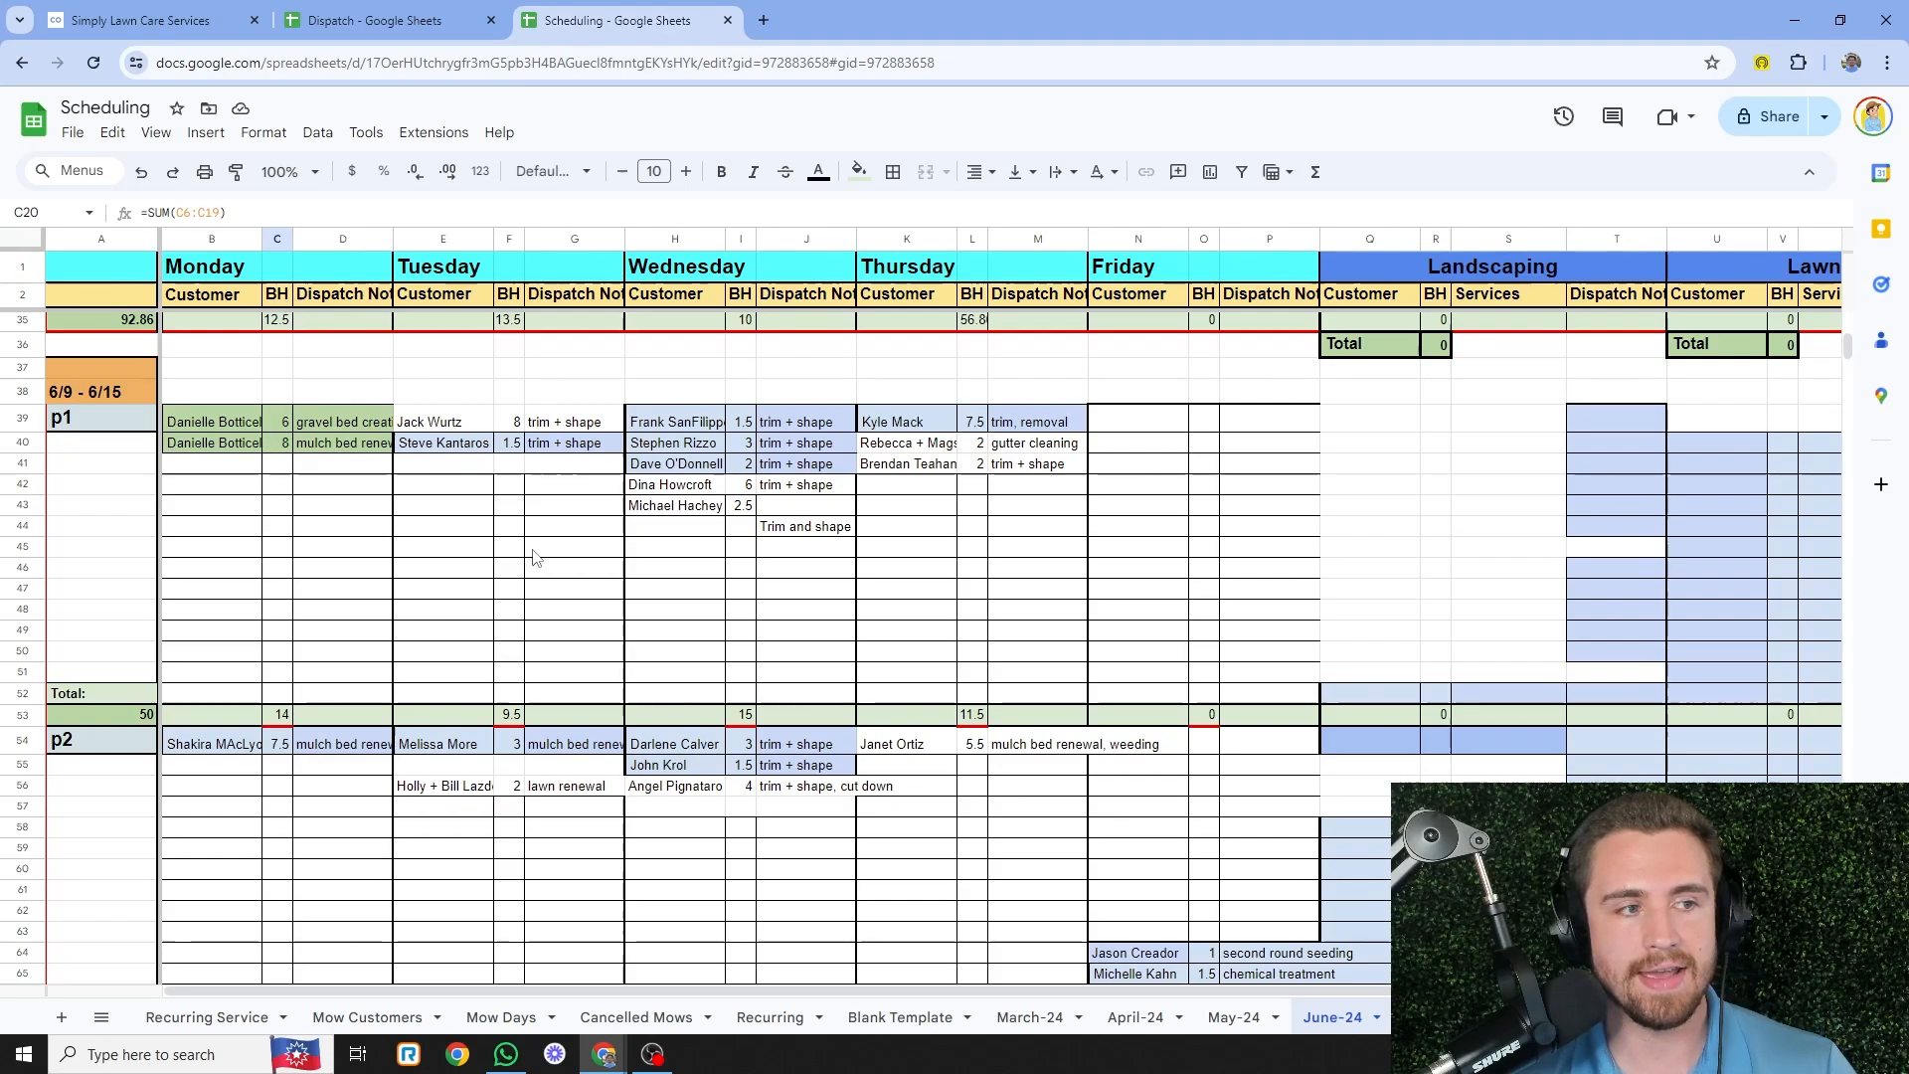
click(906, 505)
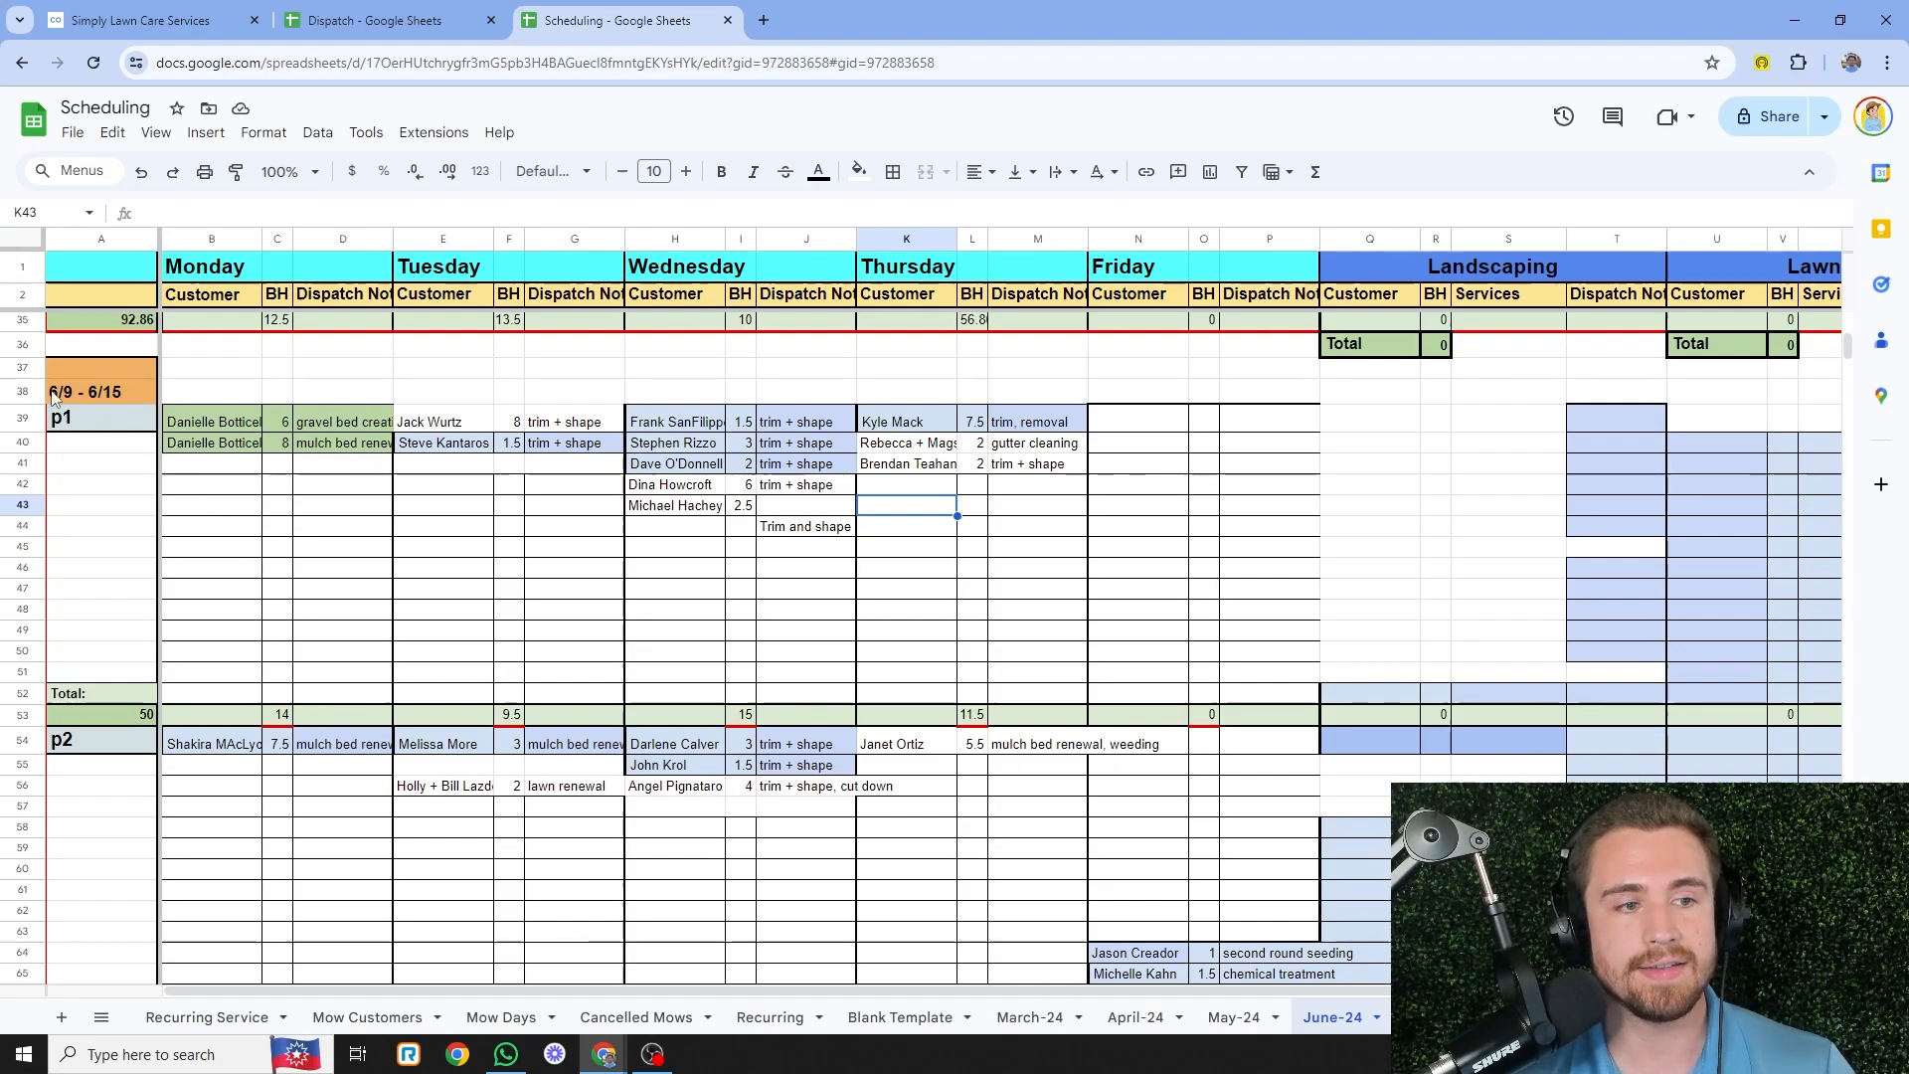
click(88, 395)
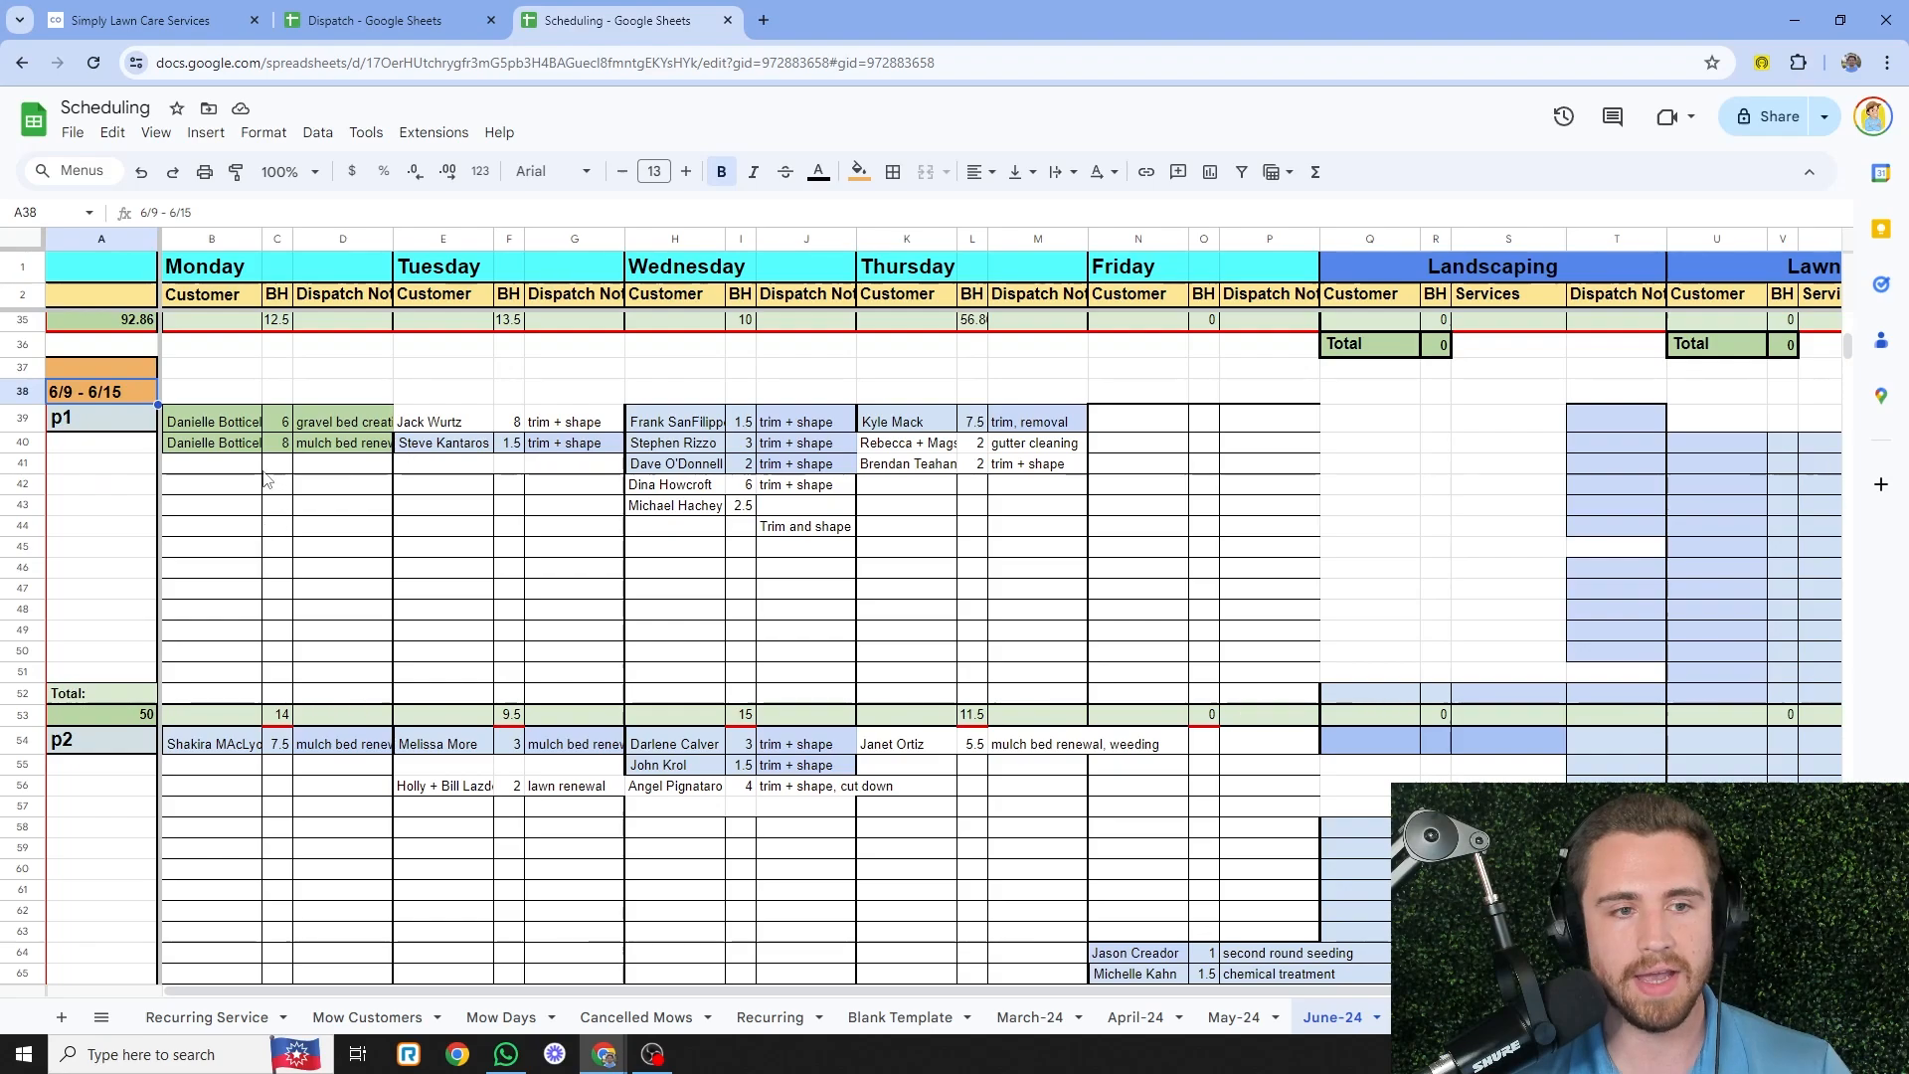
scroll(620, 579, down, 7)
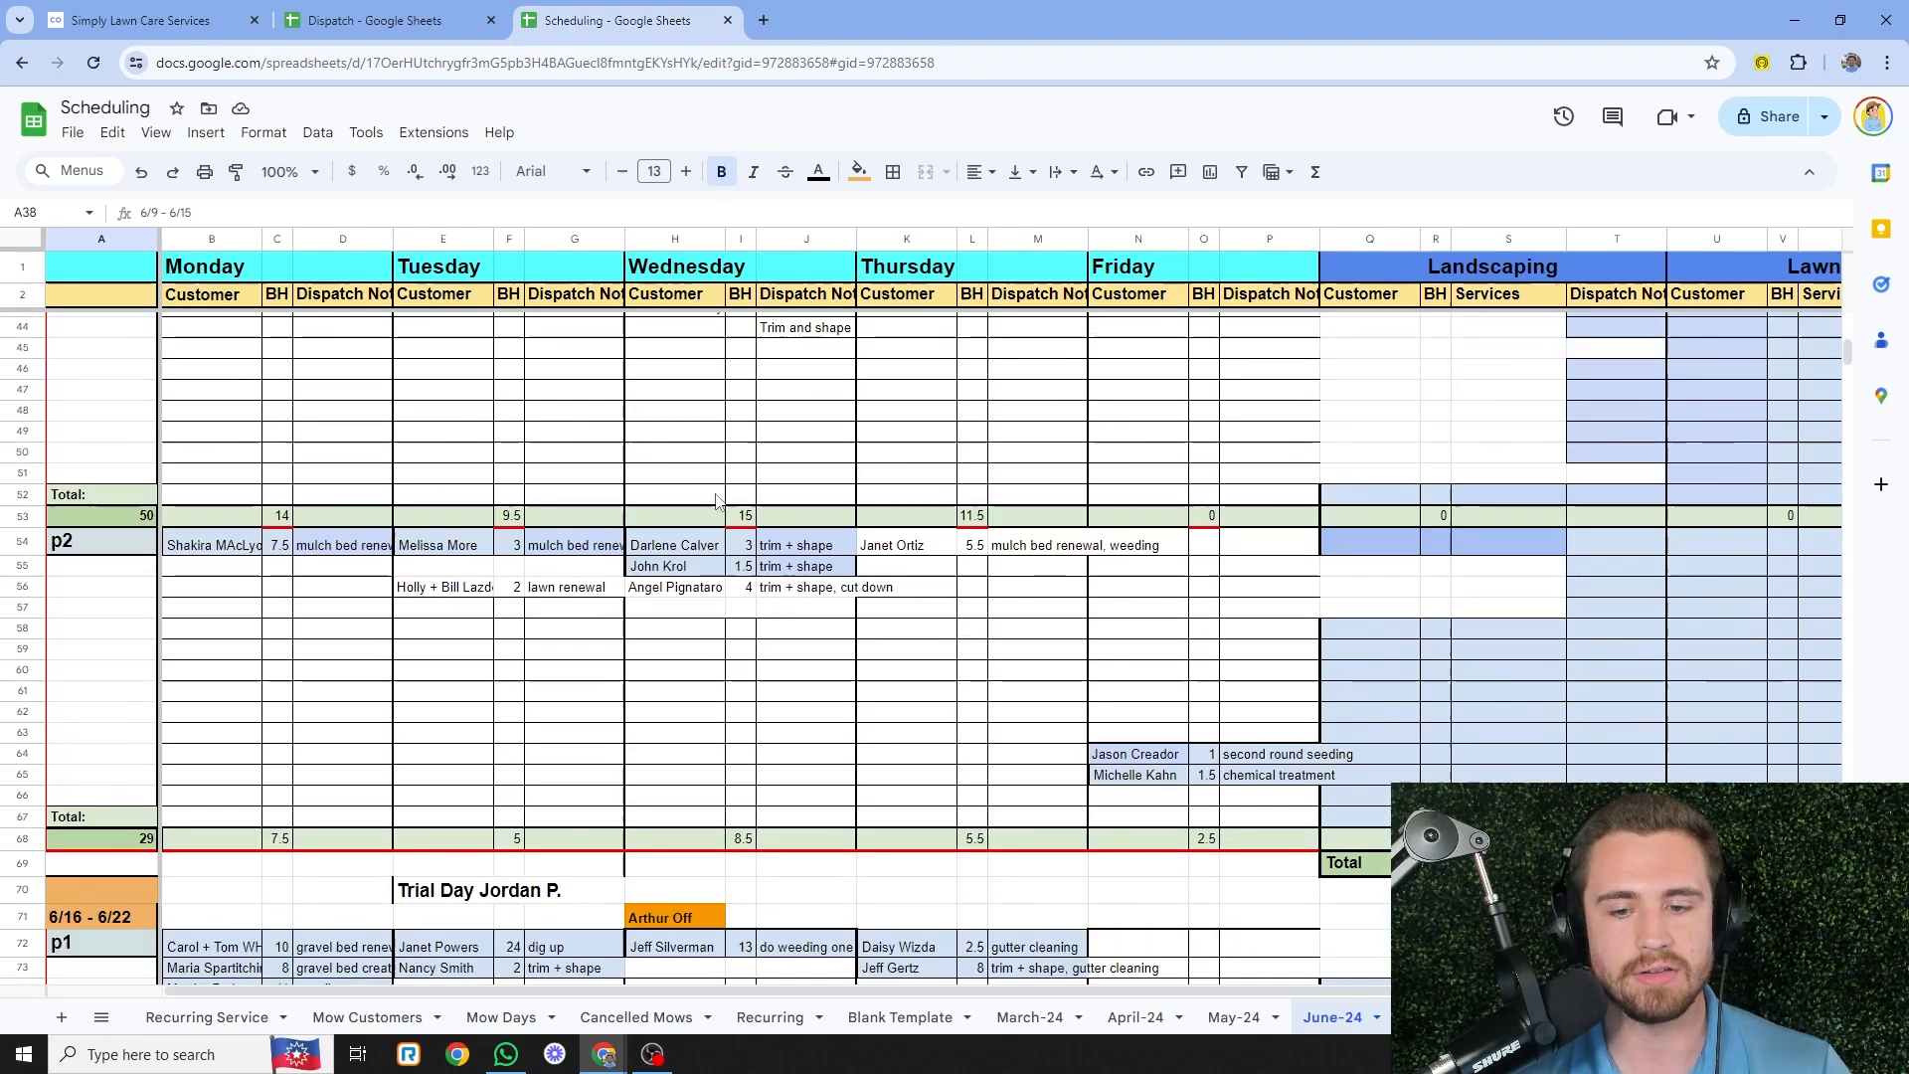
scroll(718, 492, down, 8)
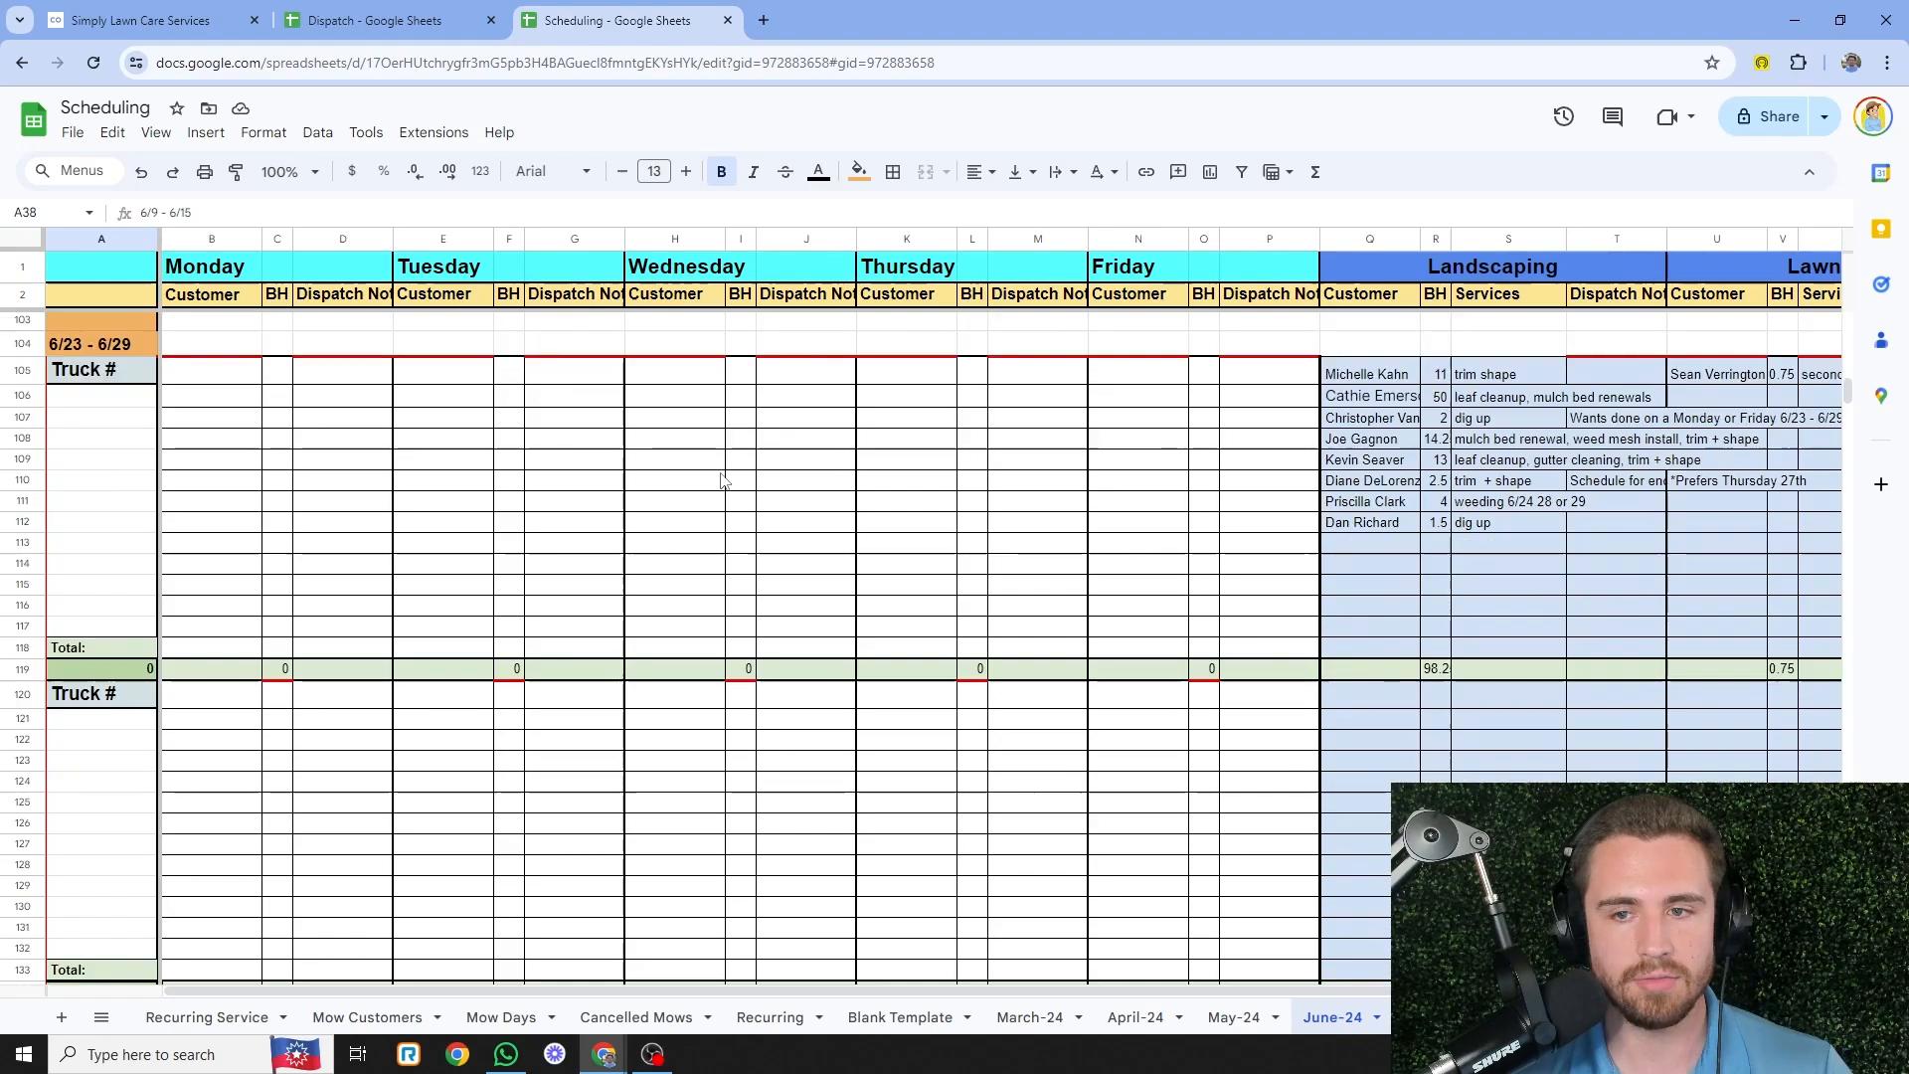
- Point out an empty Tuesday slot in the 6/23 week and the Landscaping and Lawn Care job columns
click(409, 438)
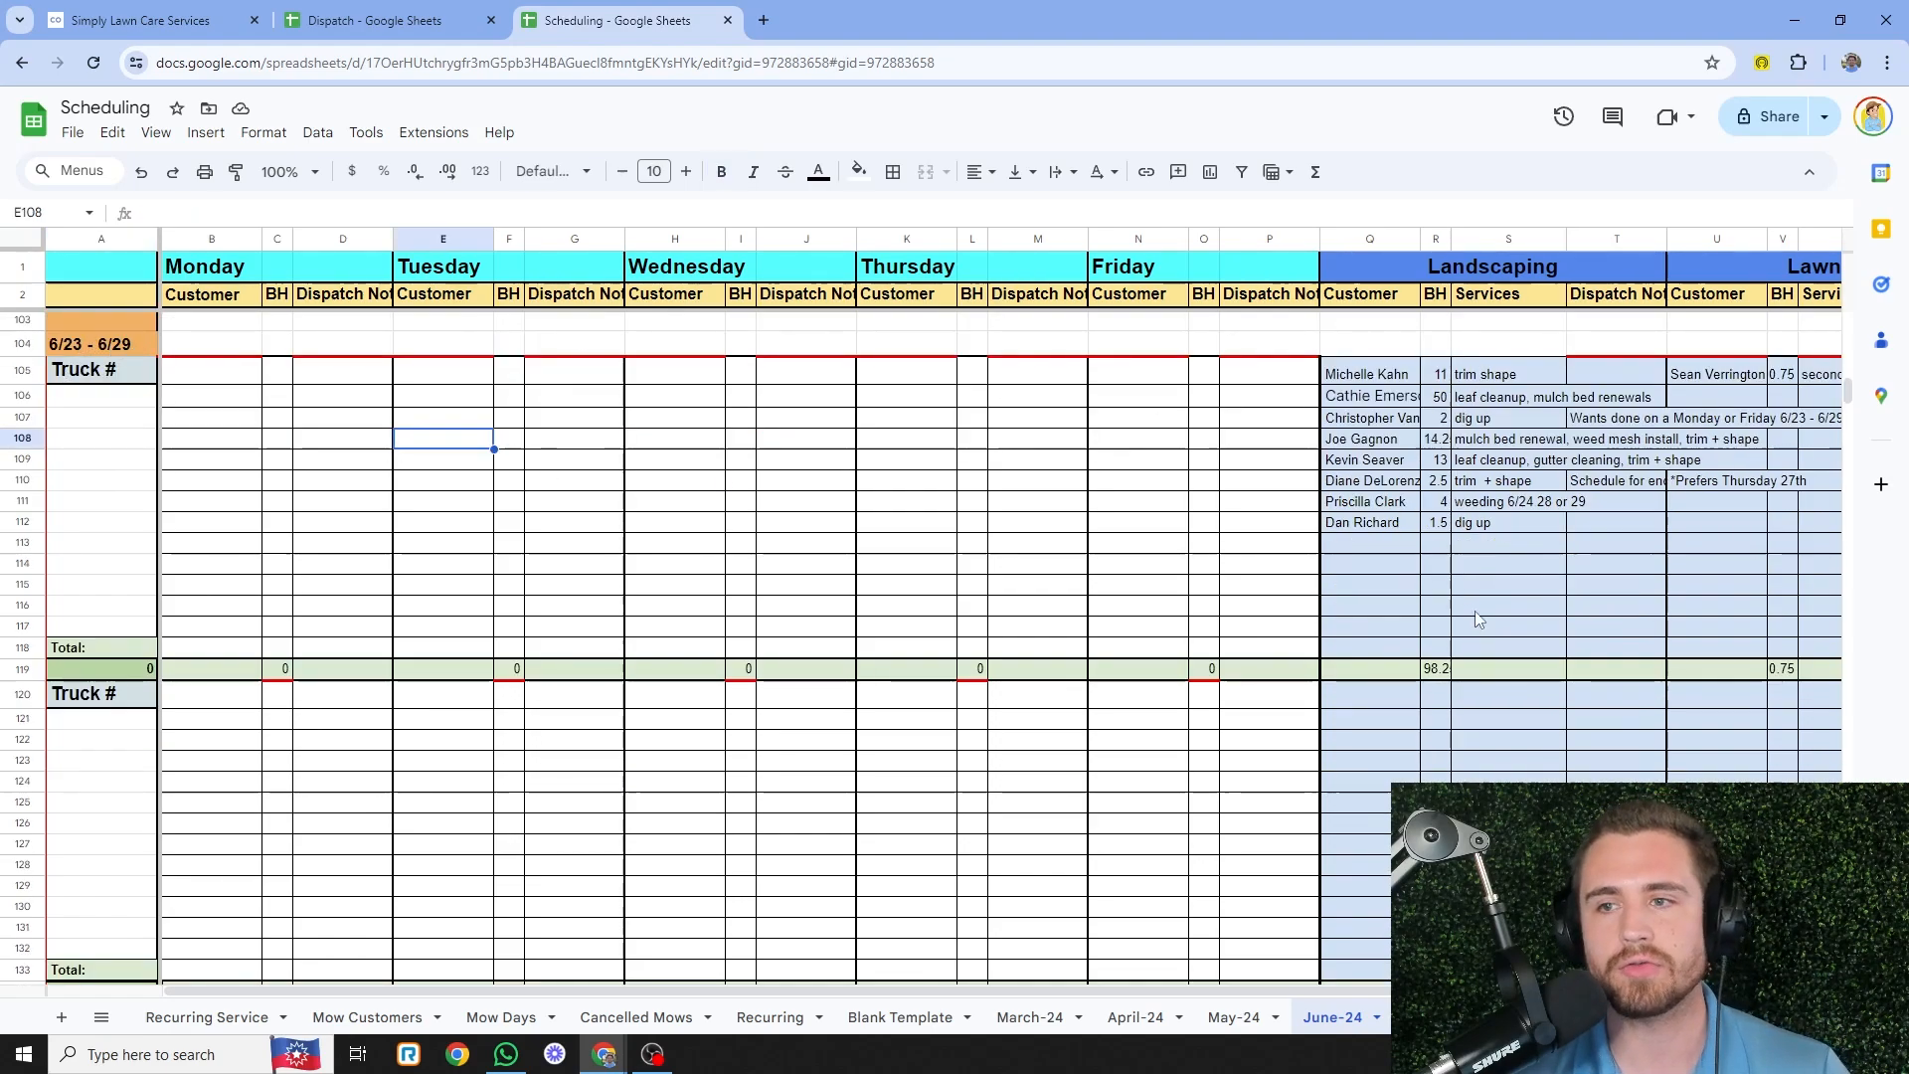
drag(1035, 990, 1318, 999)
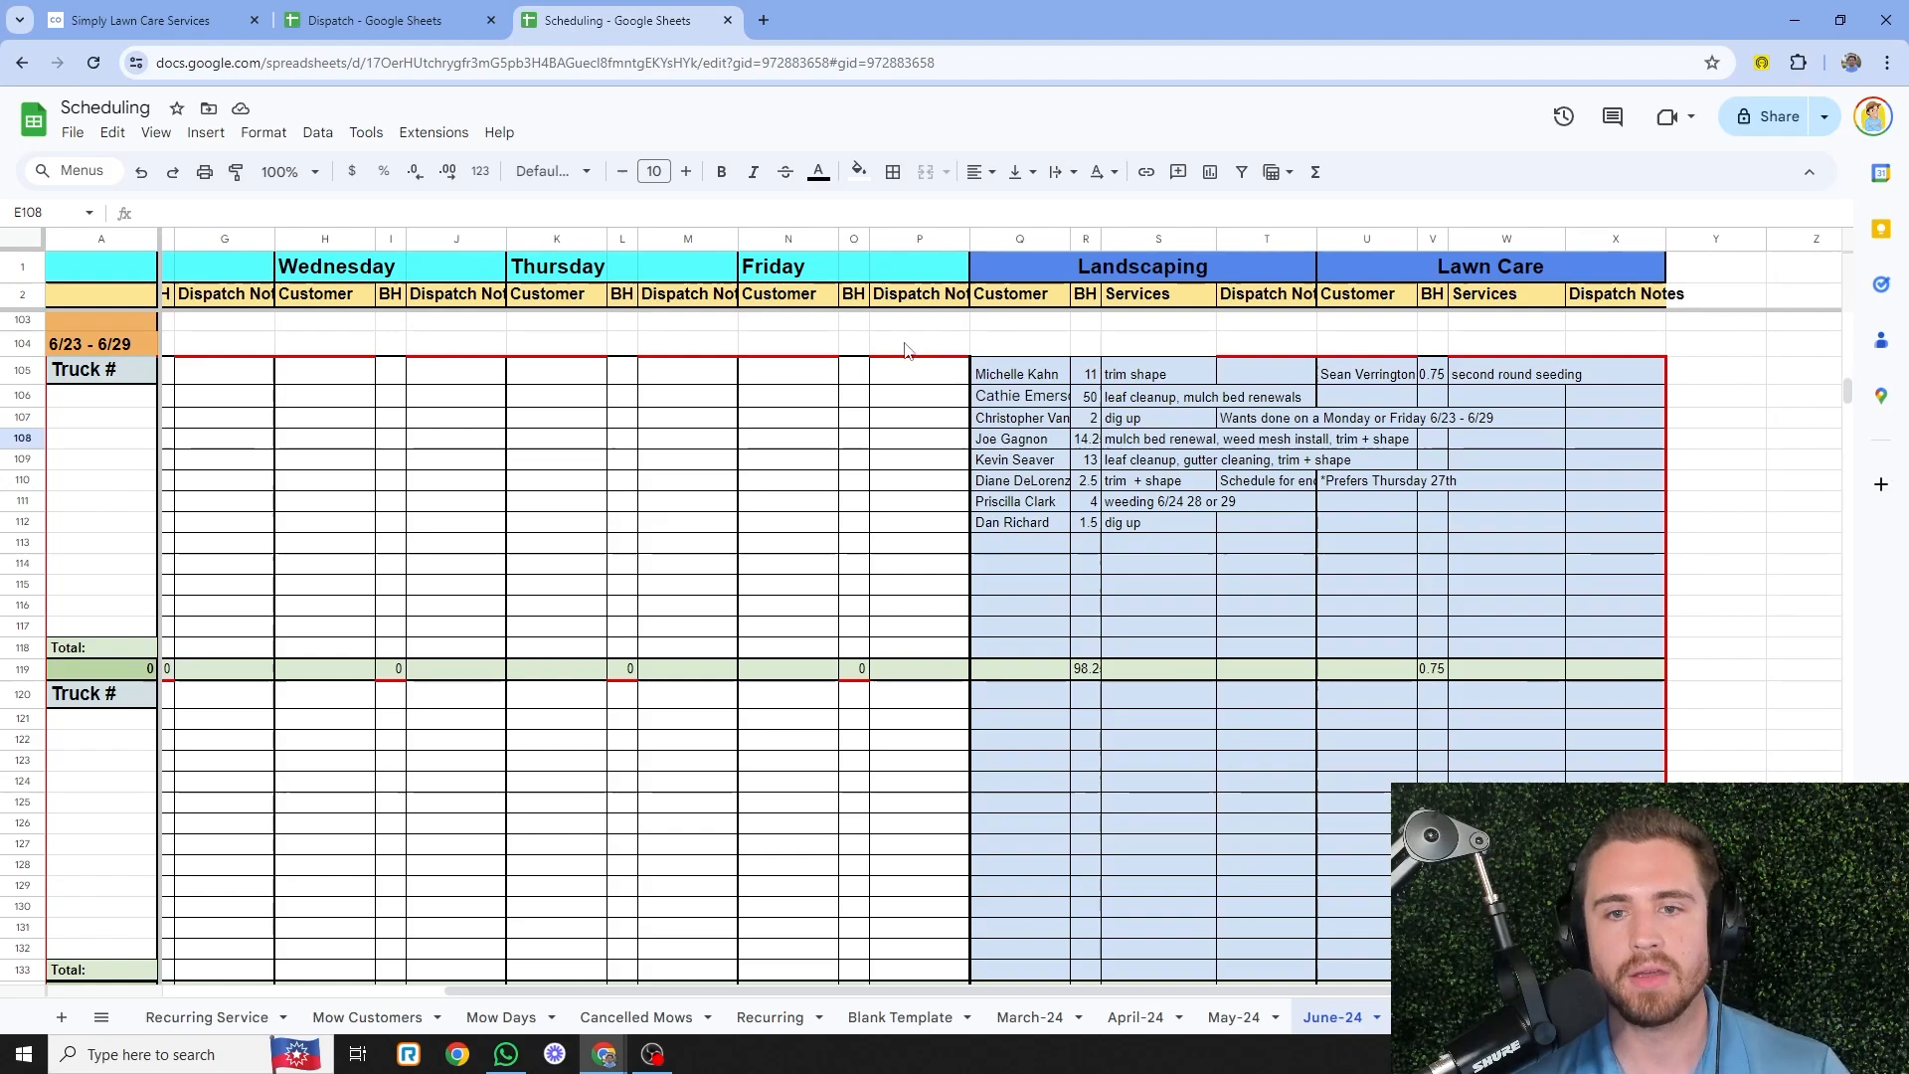
click(1177, 272)
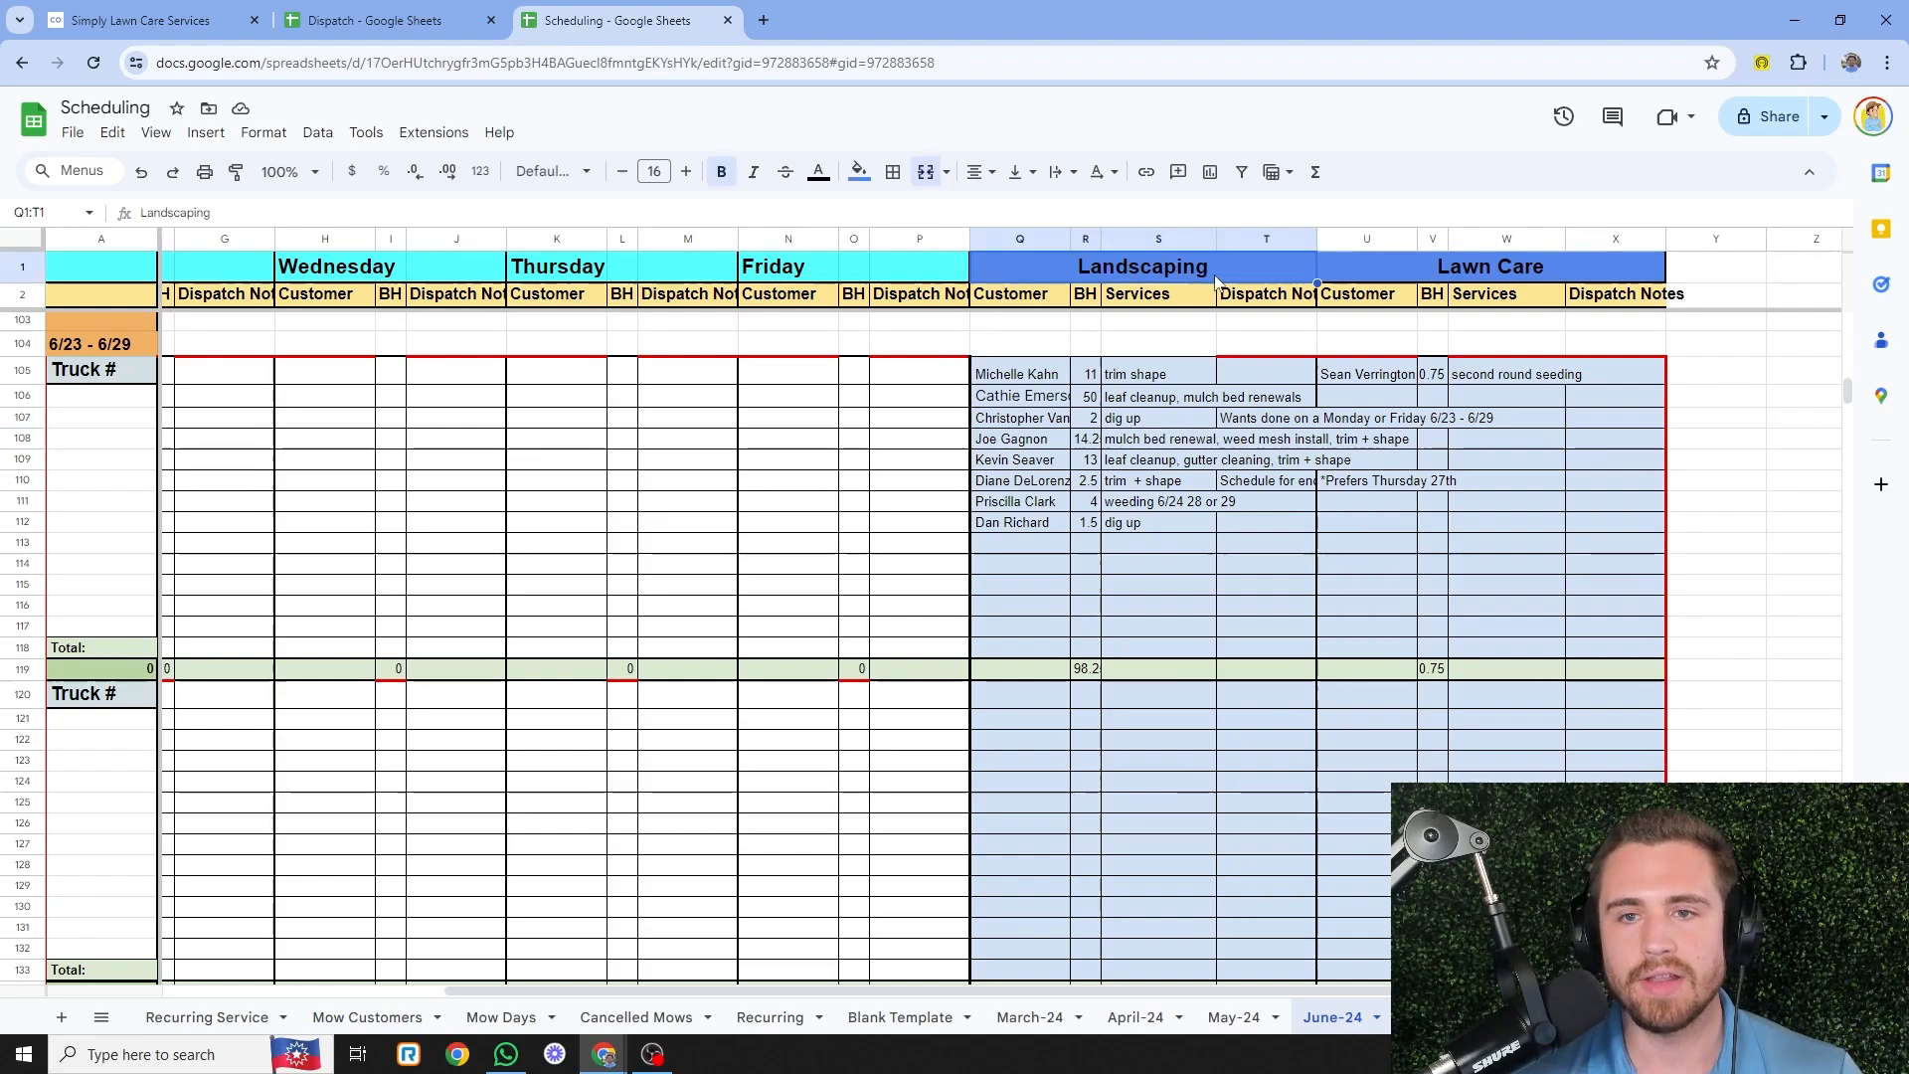
click(1491, 273)
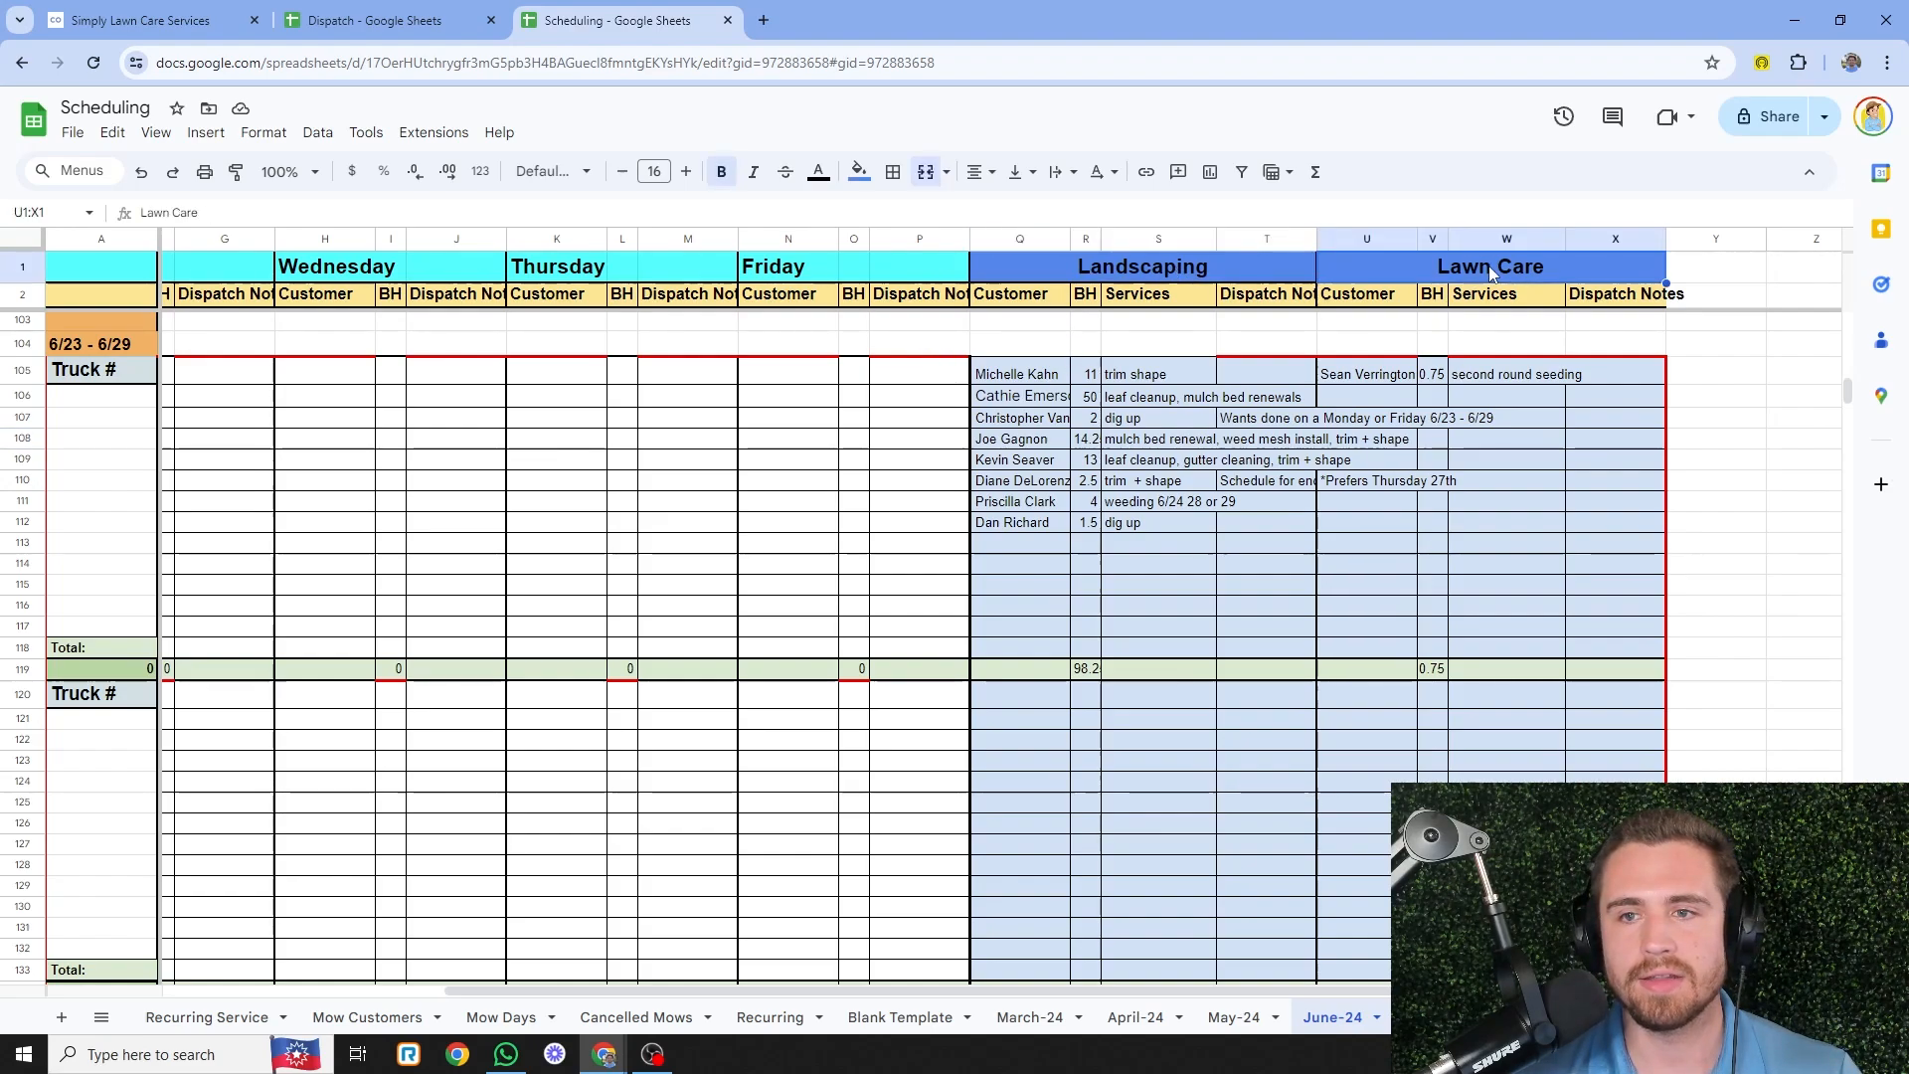
- Review the waiting lawn care customer's second-round seeding and the landscaping jobs' services
click(1541, 378)
click(1382, 382)
click(1503, 382)
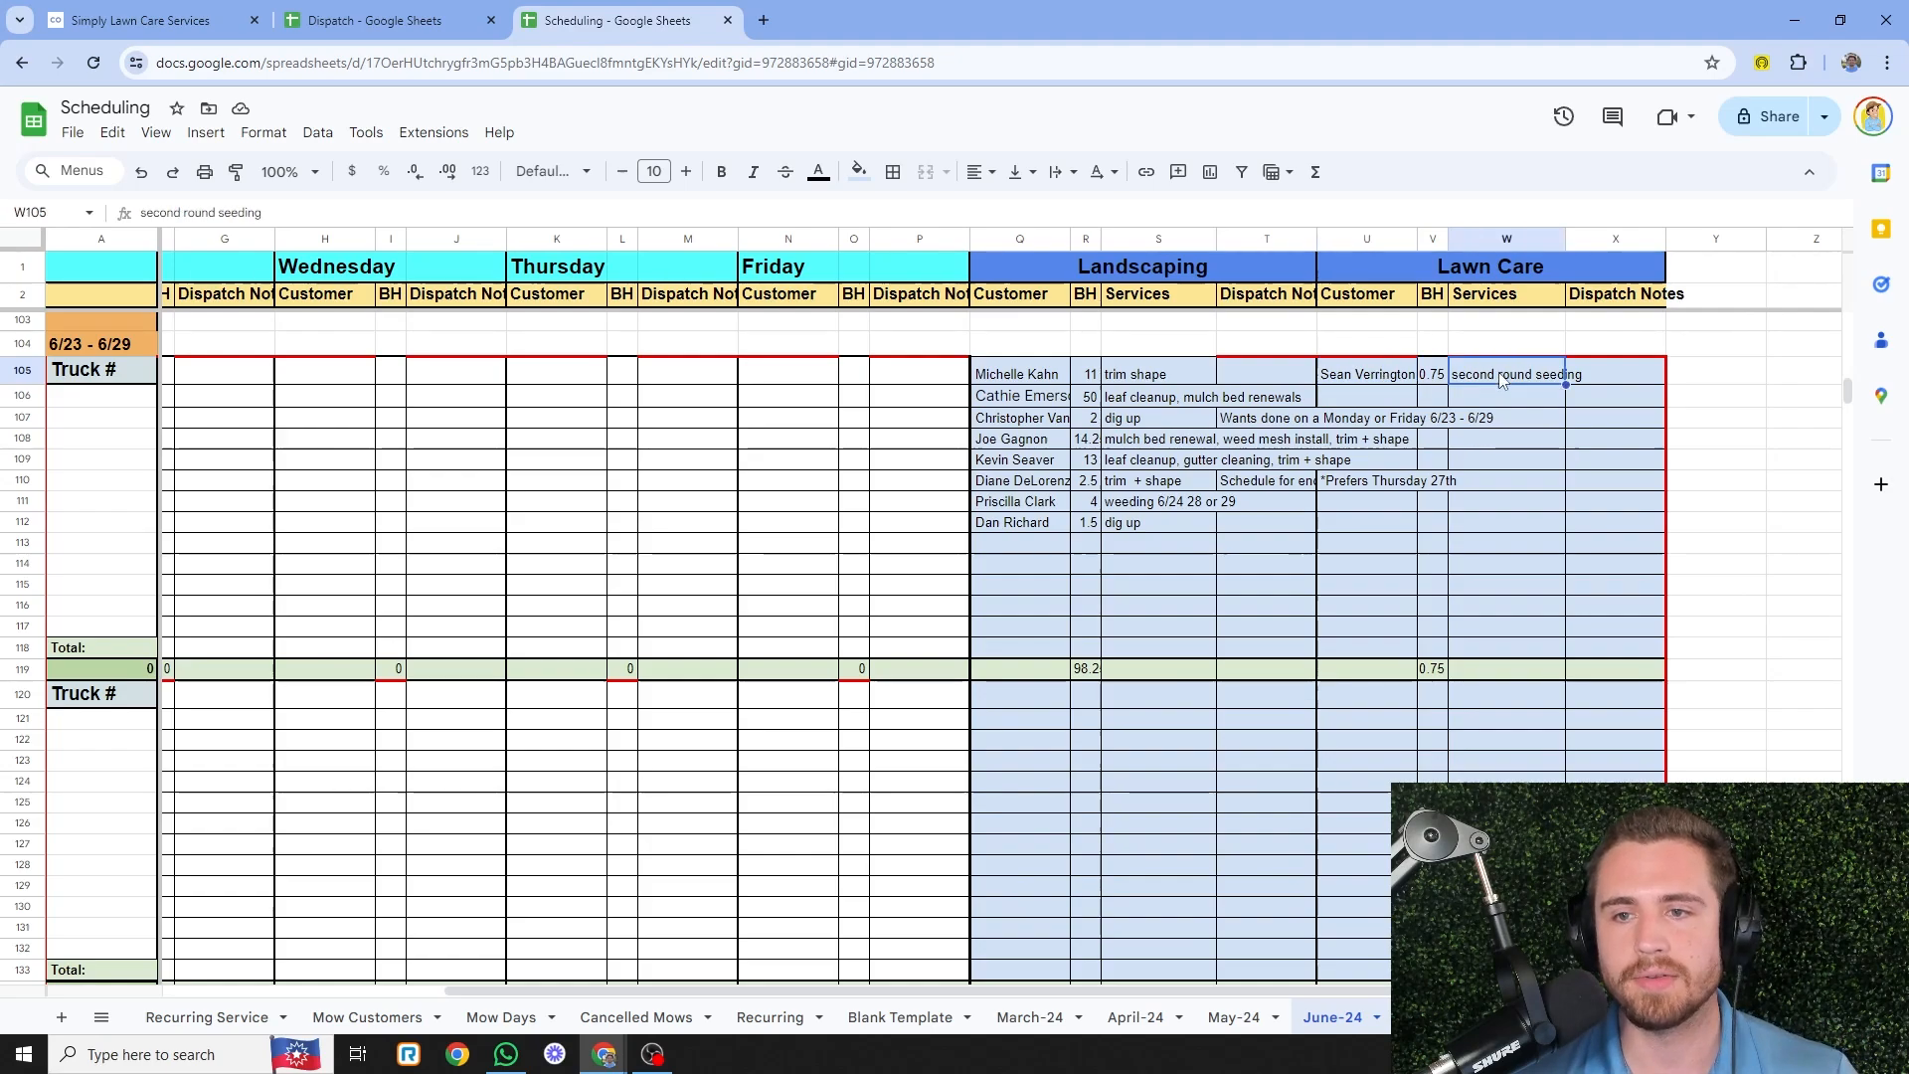
click(1050, 376)
click(1161, 402)
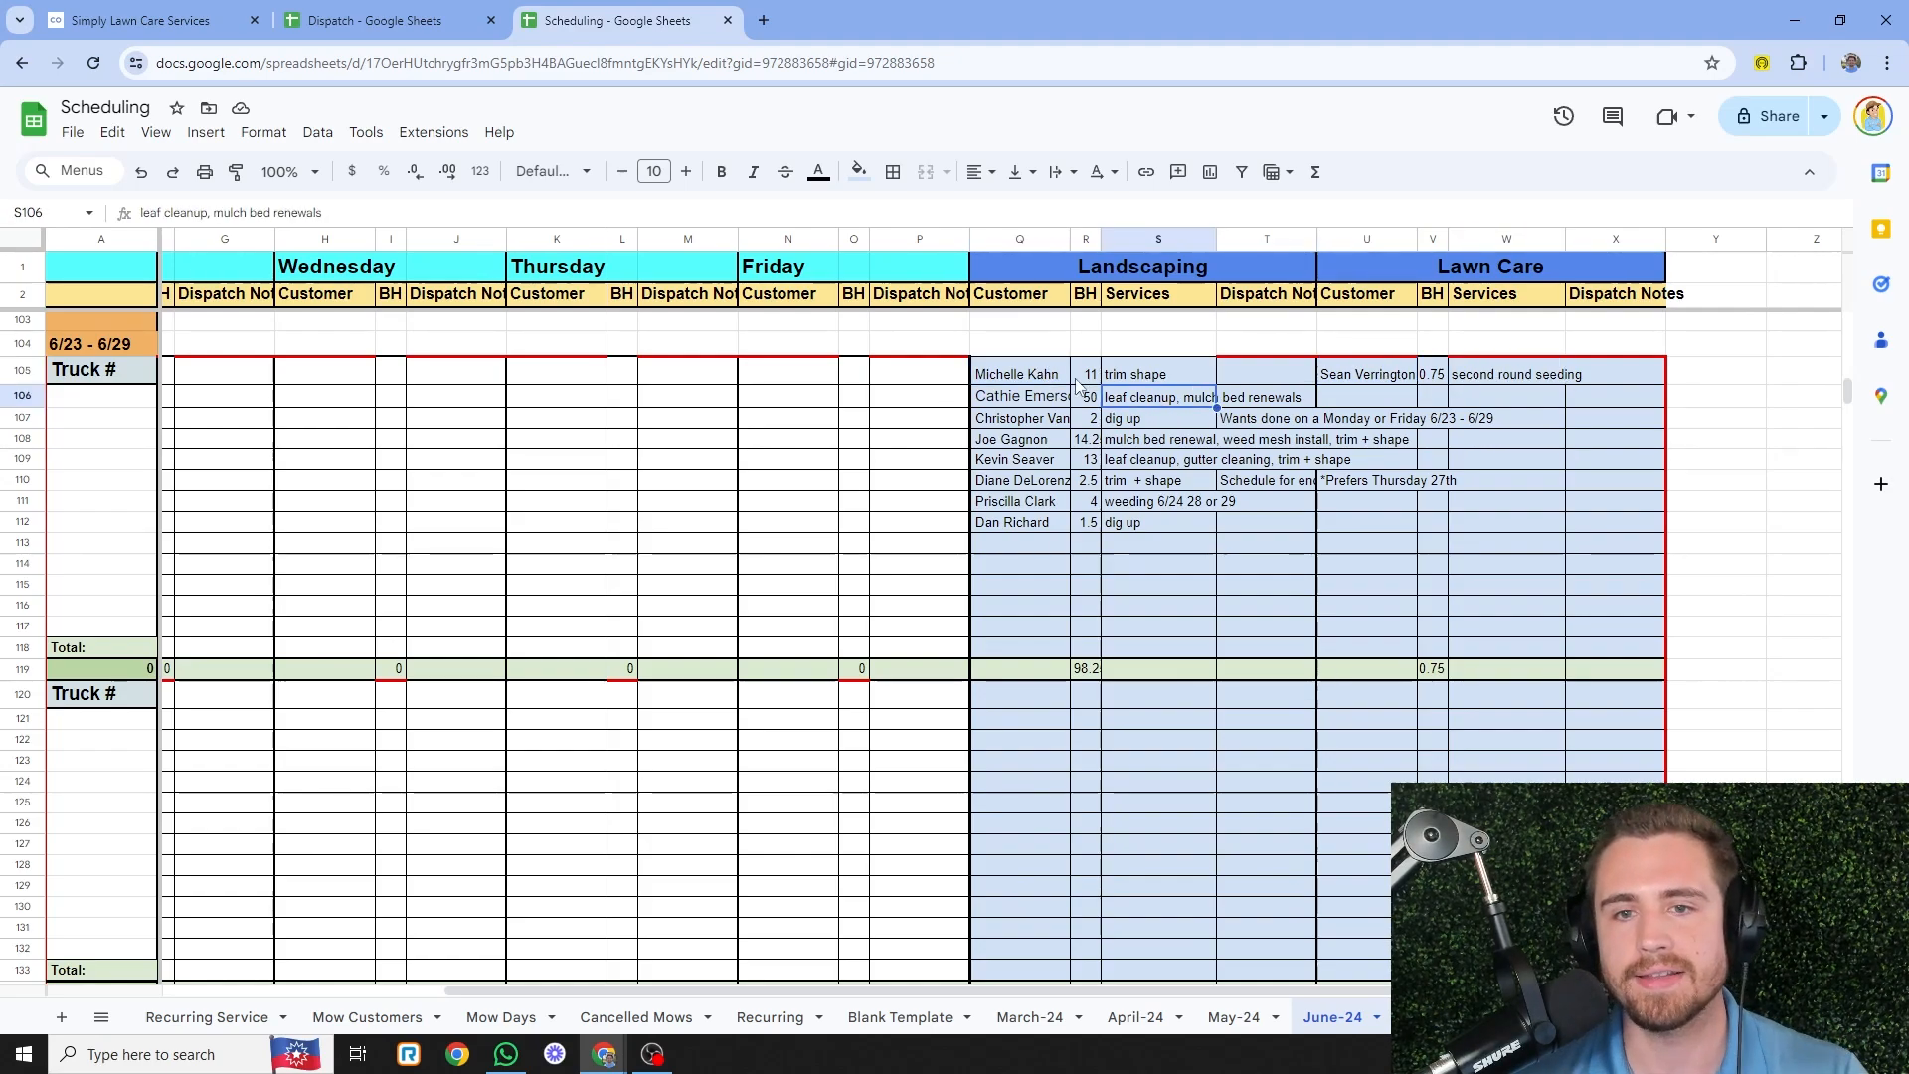
click(1063, 377)
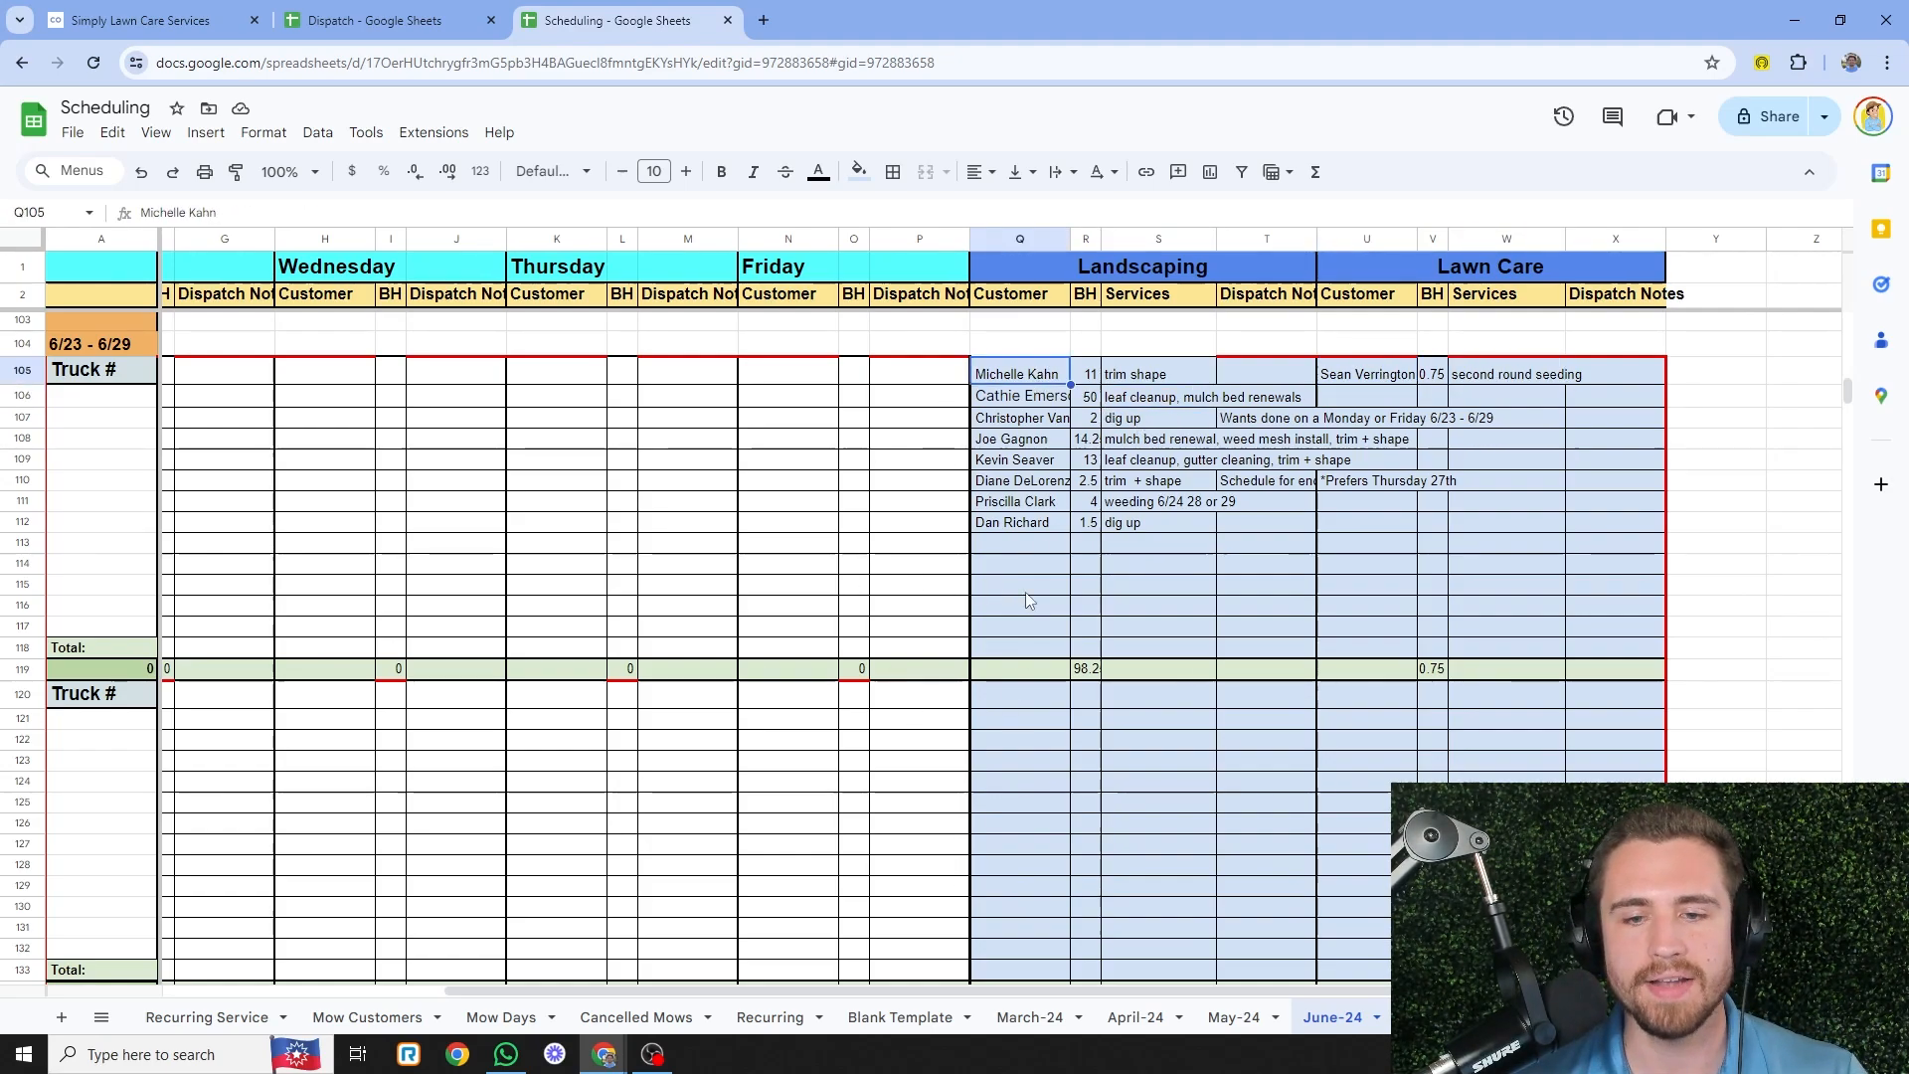
- Scroll the pending job lists and check a landscaping job's 13 budgeted hours
scroll(1027, 600, down, 2)
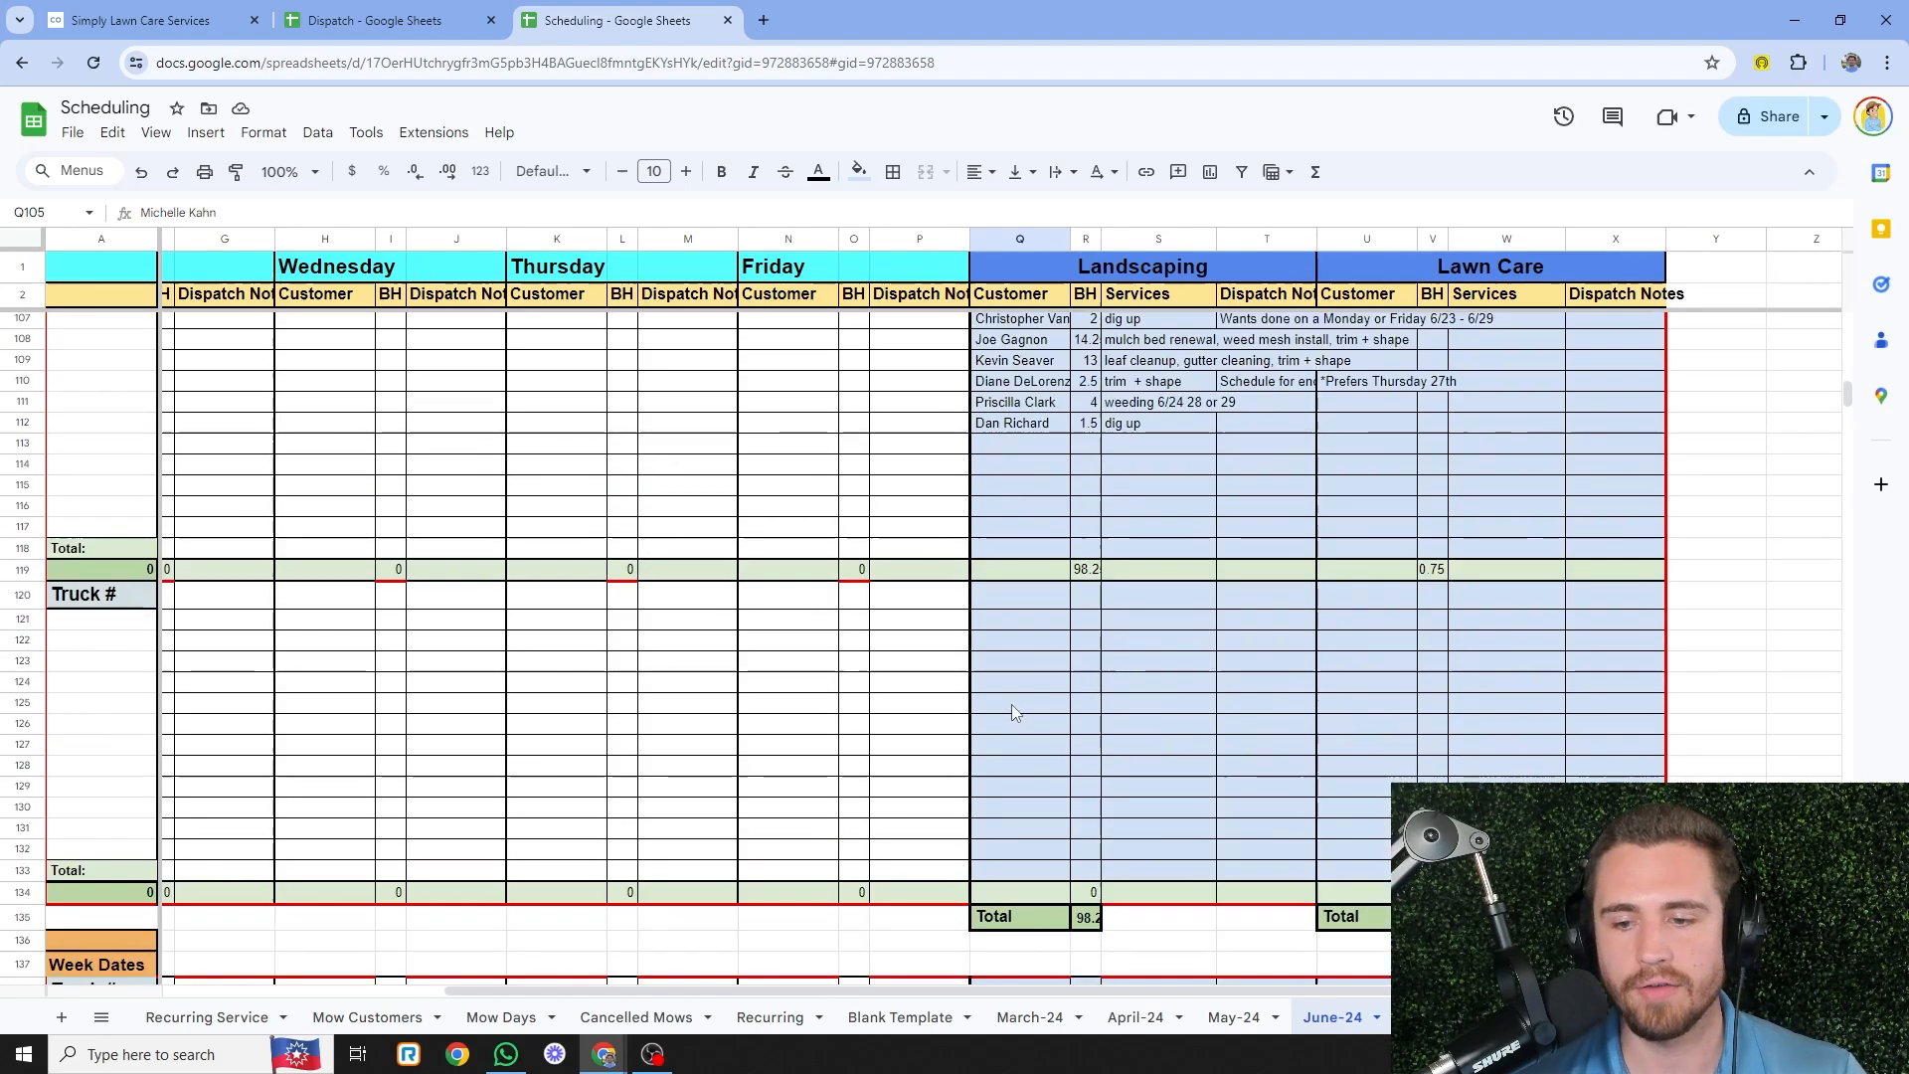
scroll(1034, 549, up, 2)
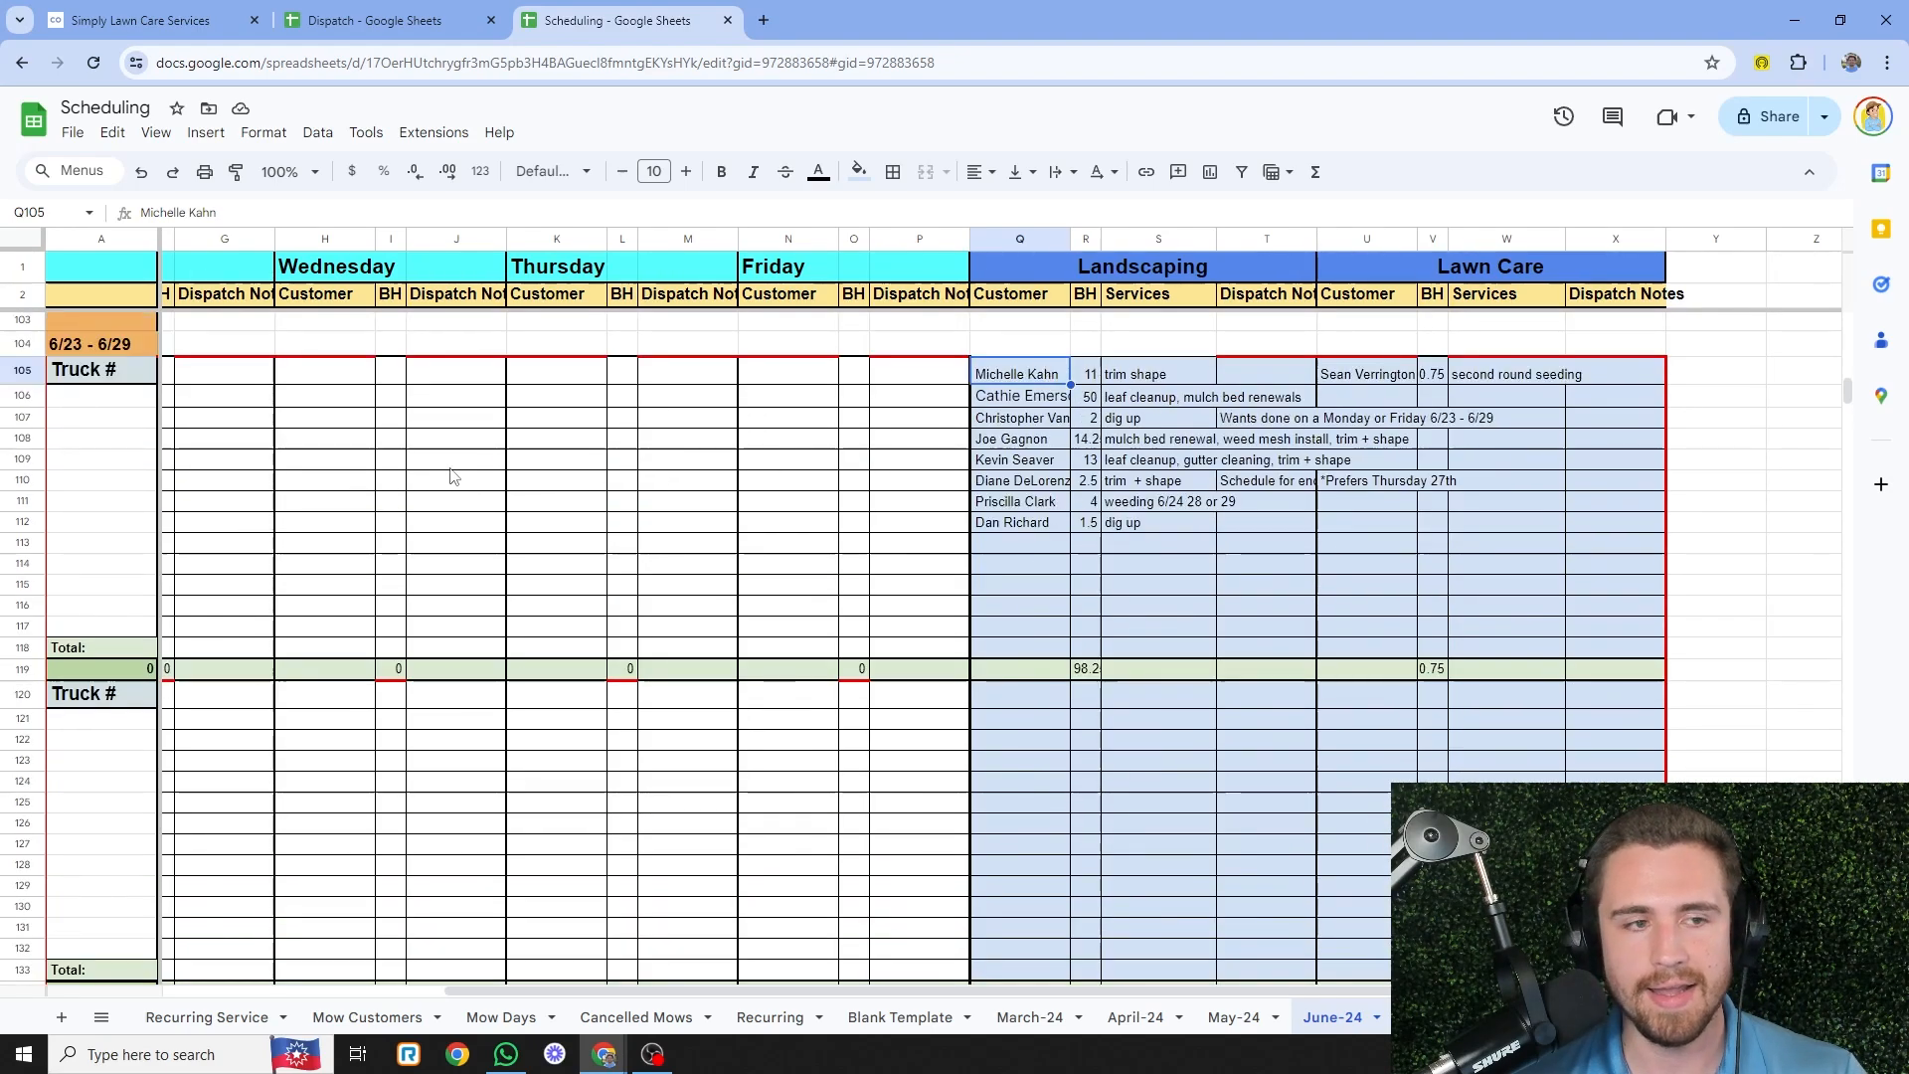
scroll(453, 476, down, 2)
drag(809, 990, 557, 995)
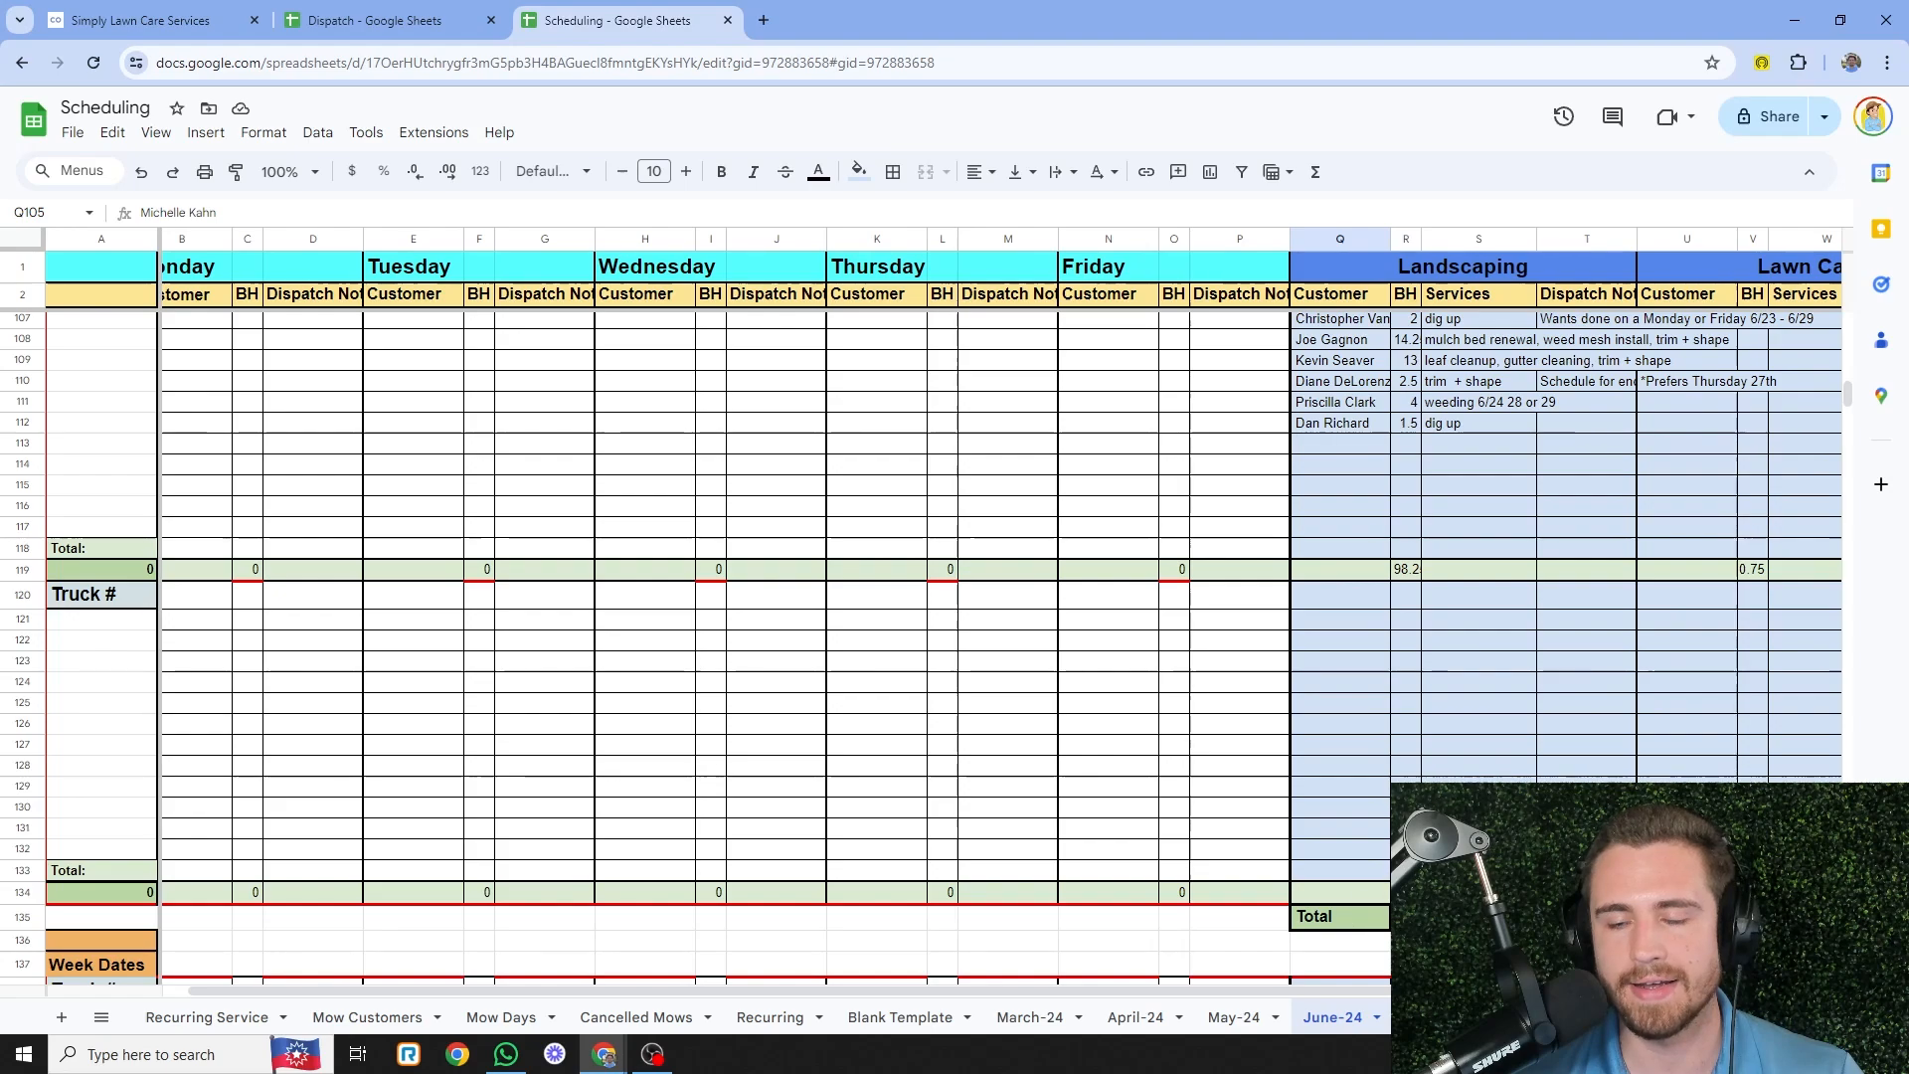
scroll(1250, 916, up, 2)
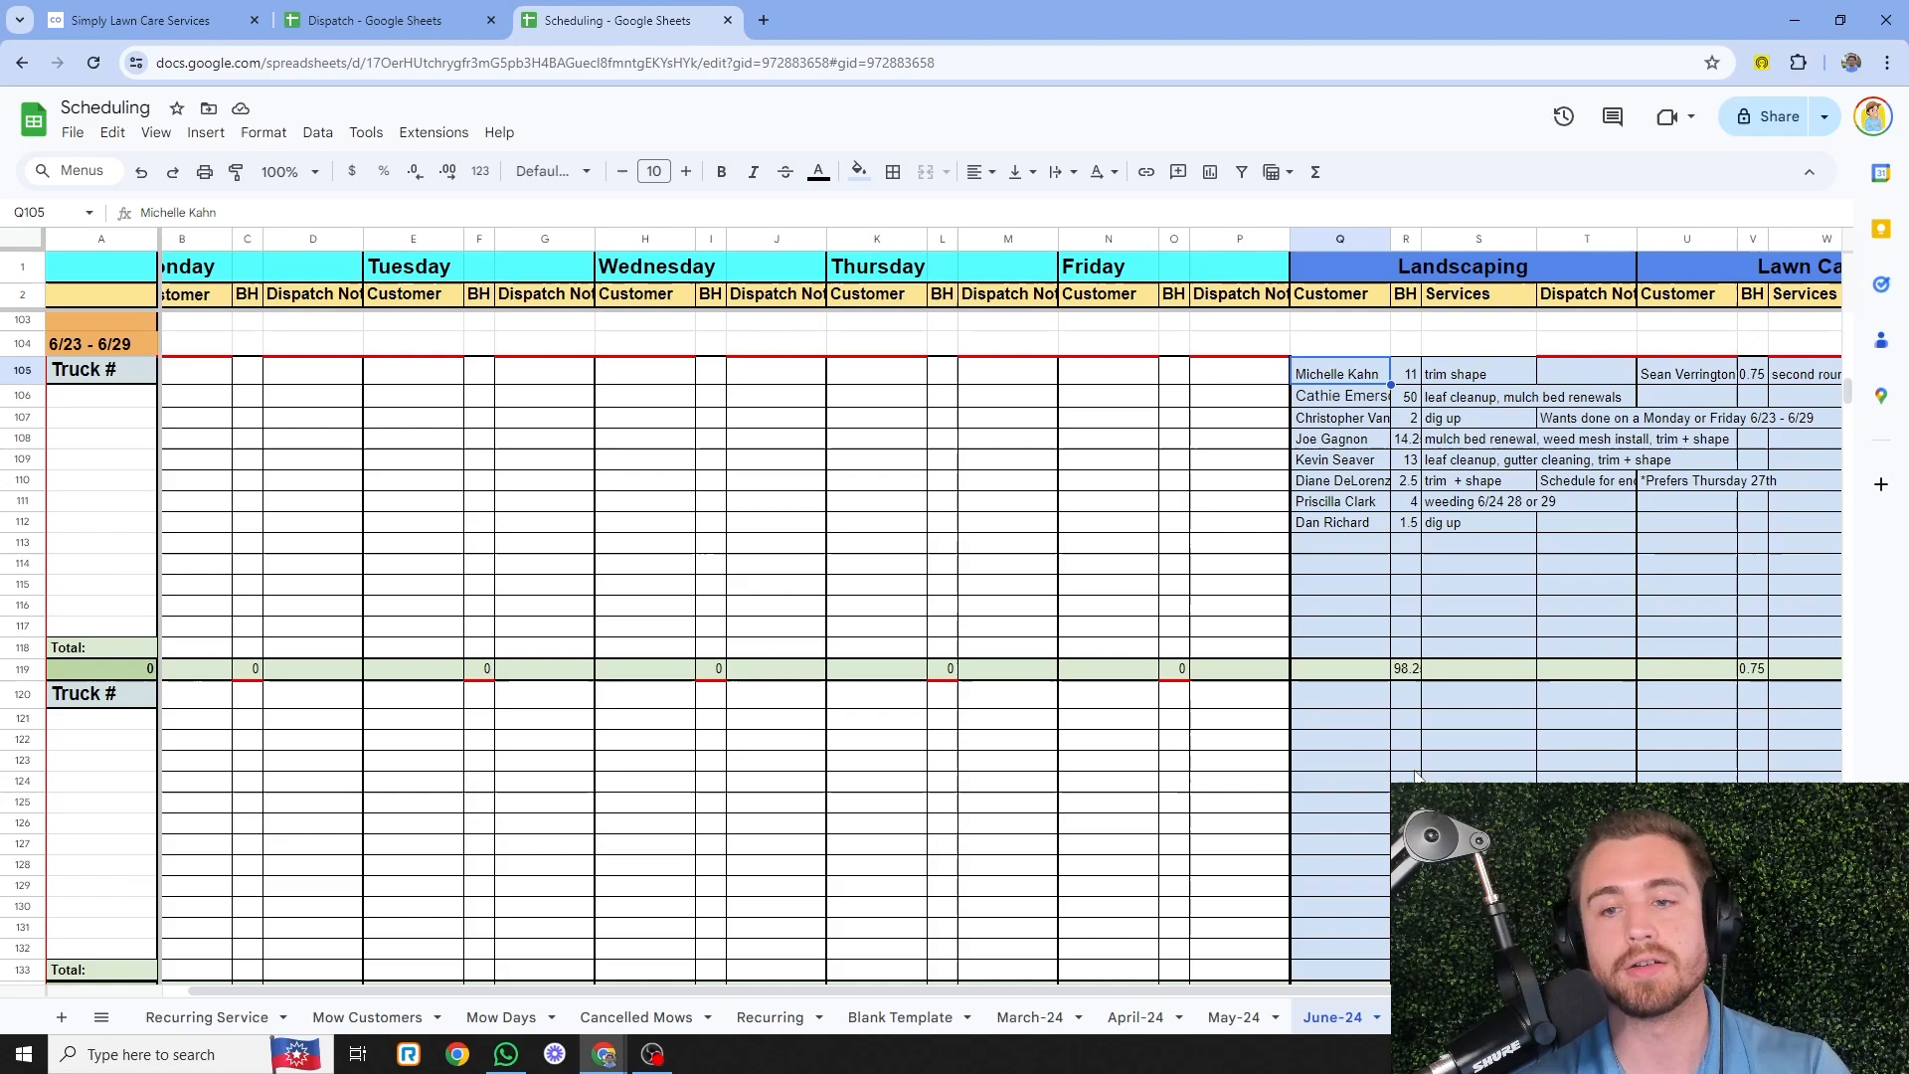
scroll(1417, 775, down, 2)
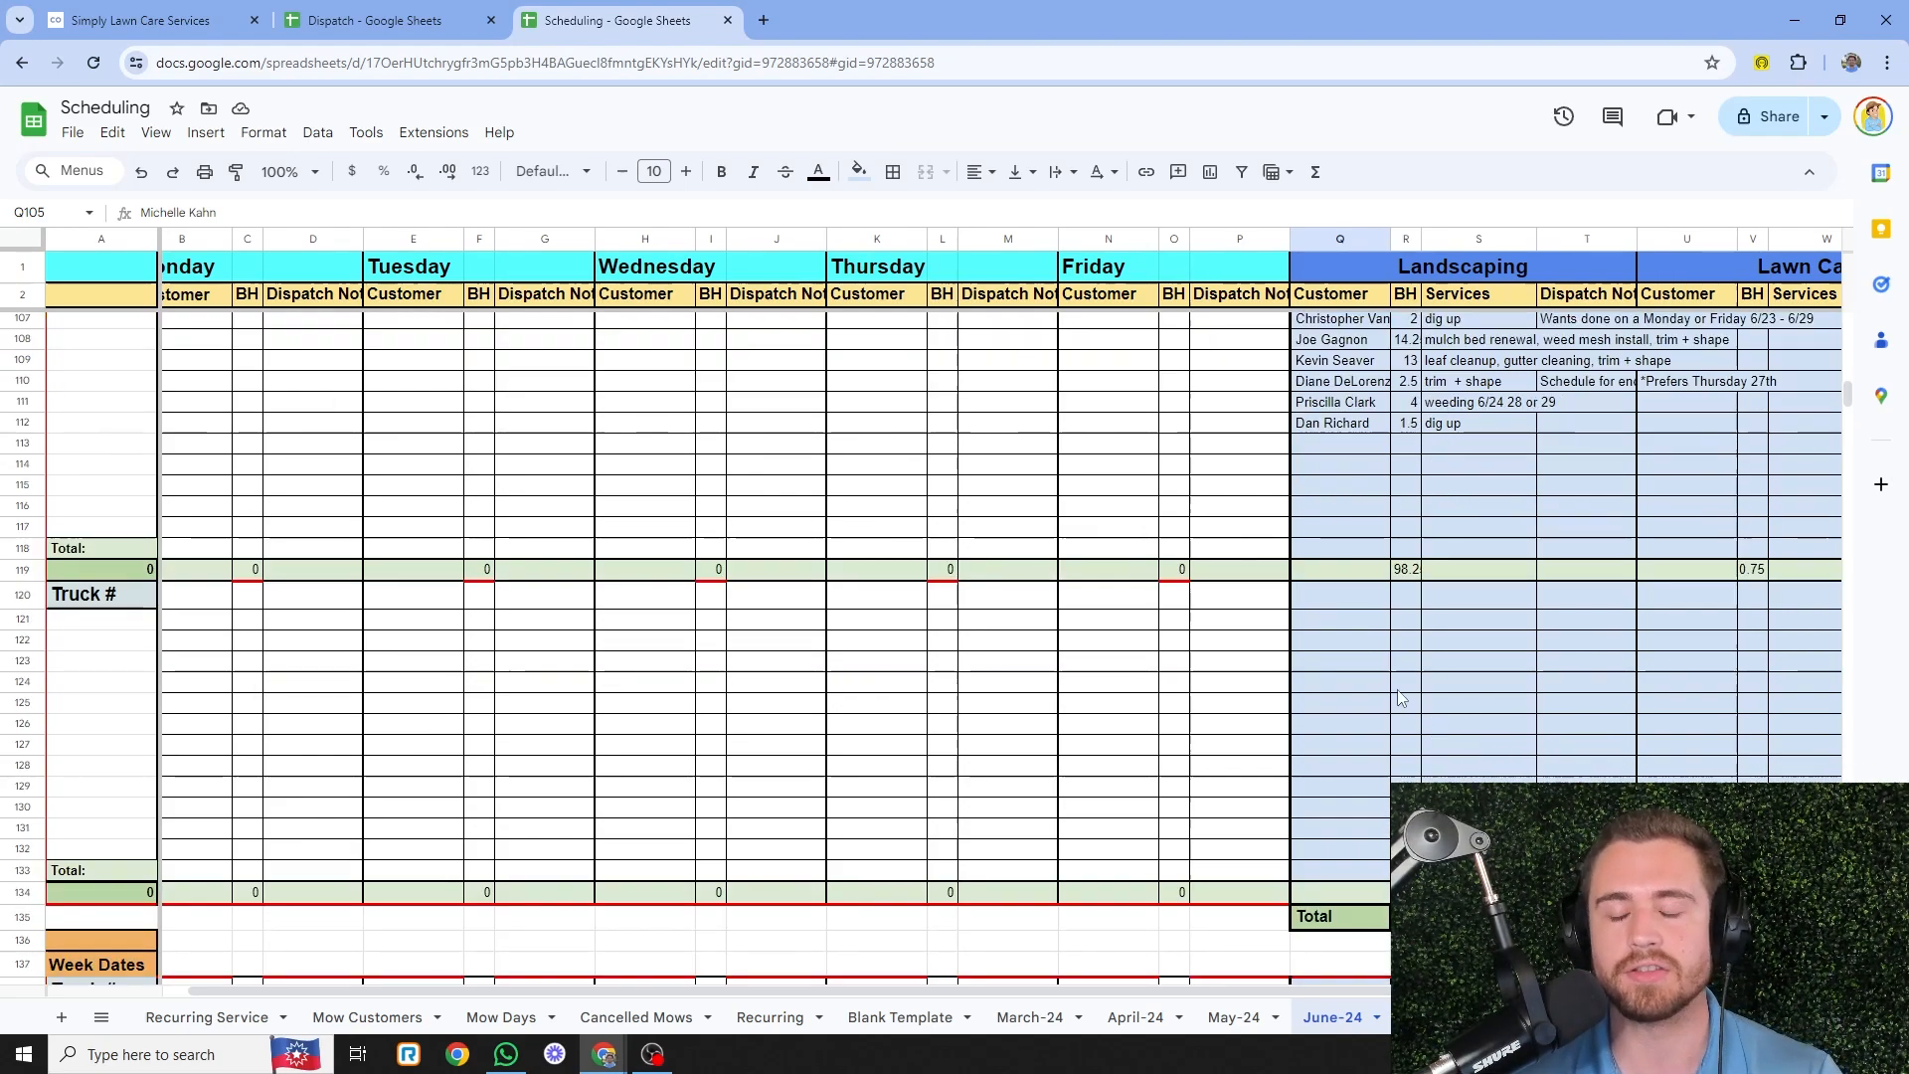
scroll(1503, 667, up, 2)
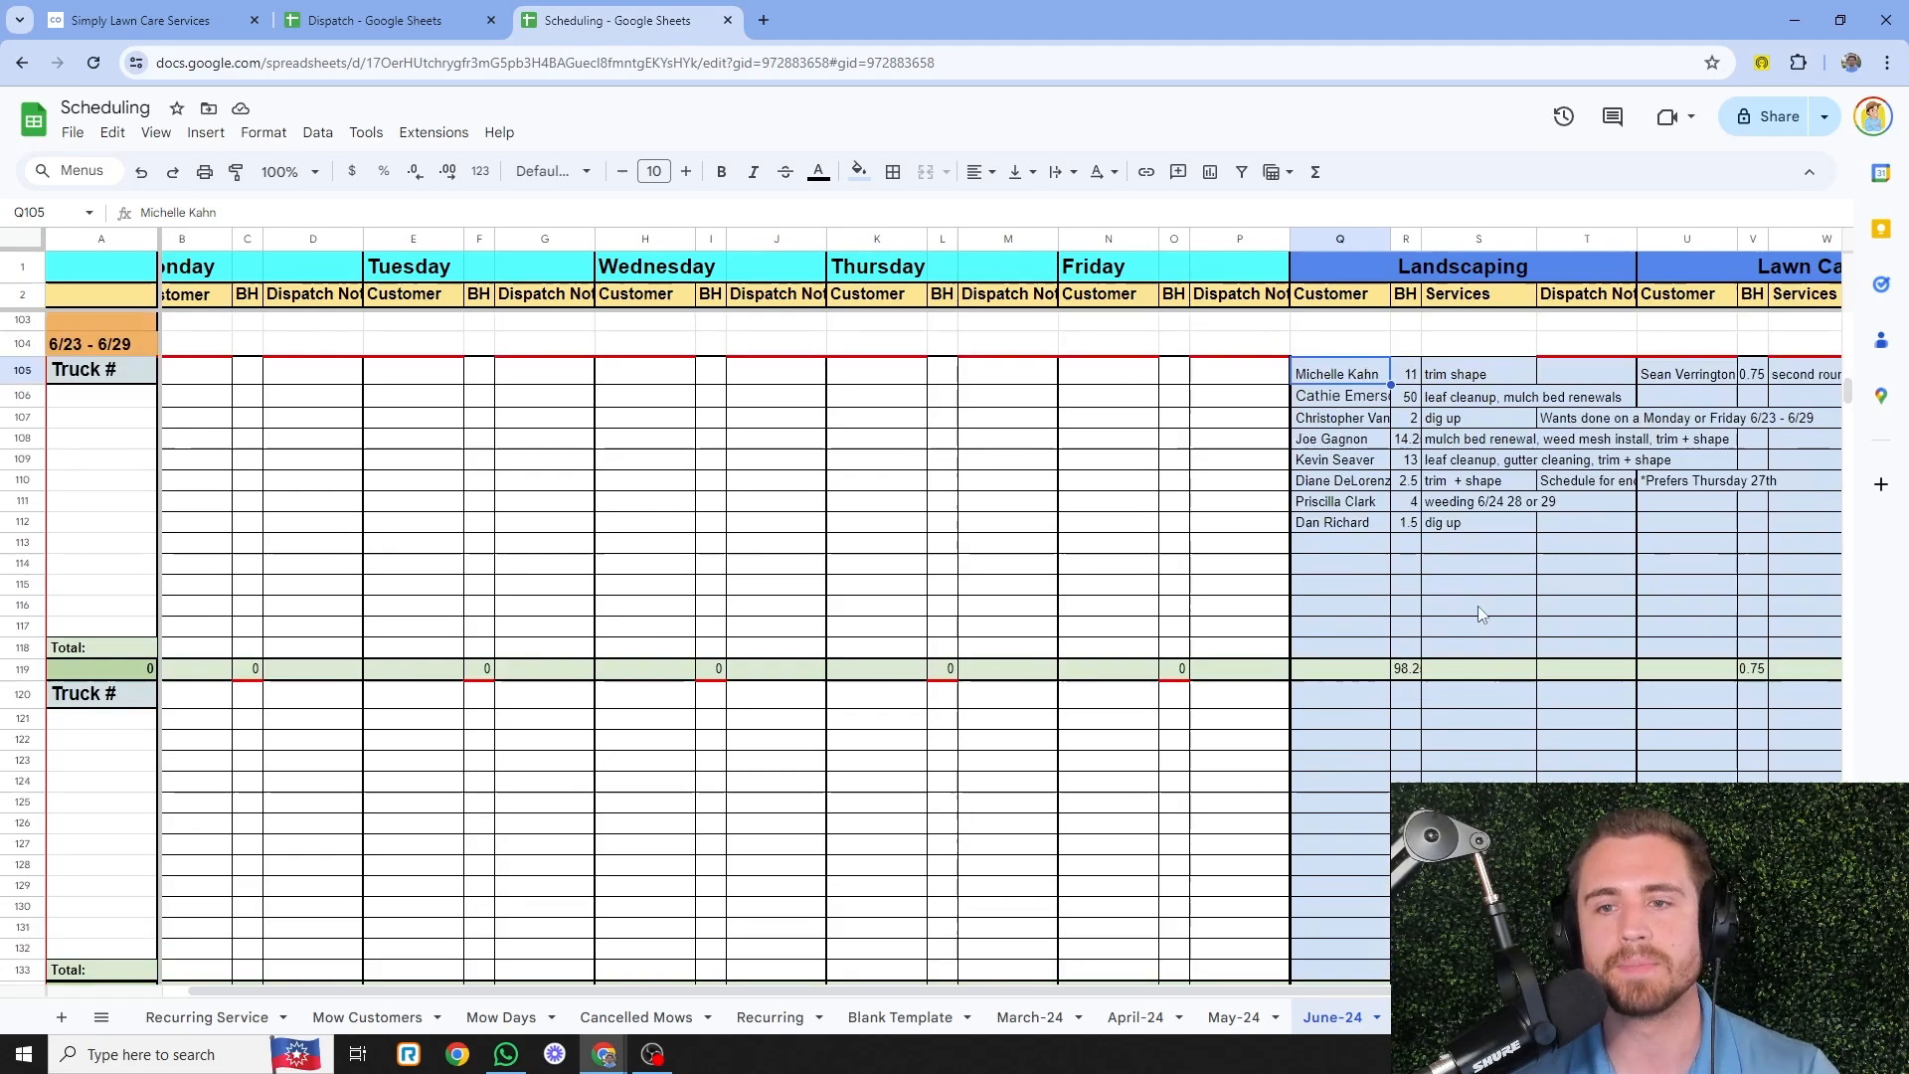
click(1410, 463)
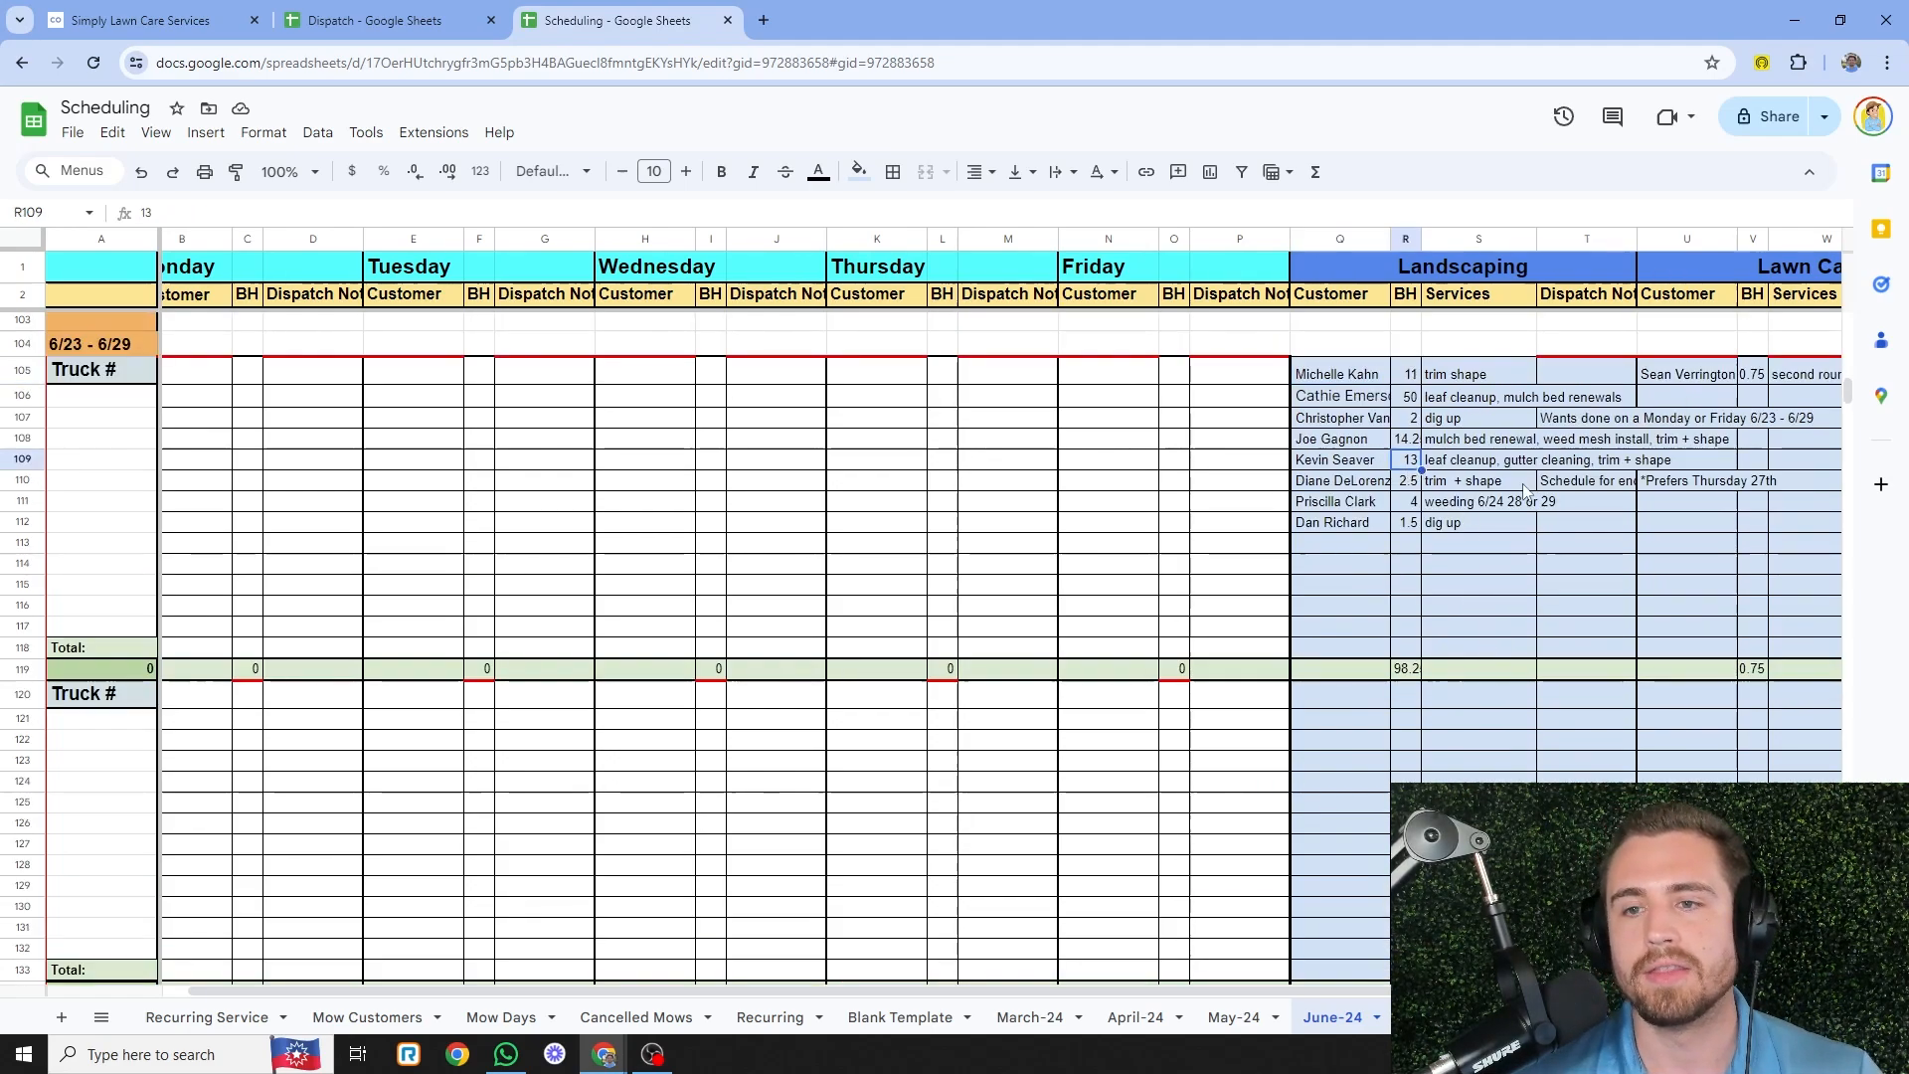
click(1498, 595)
- Return to the Dispatch spreadsheet's 2024 project dispatch tab
scroll(1182, 786, down, 5)
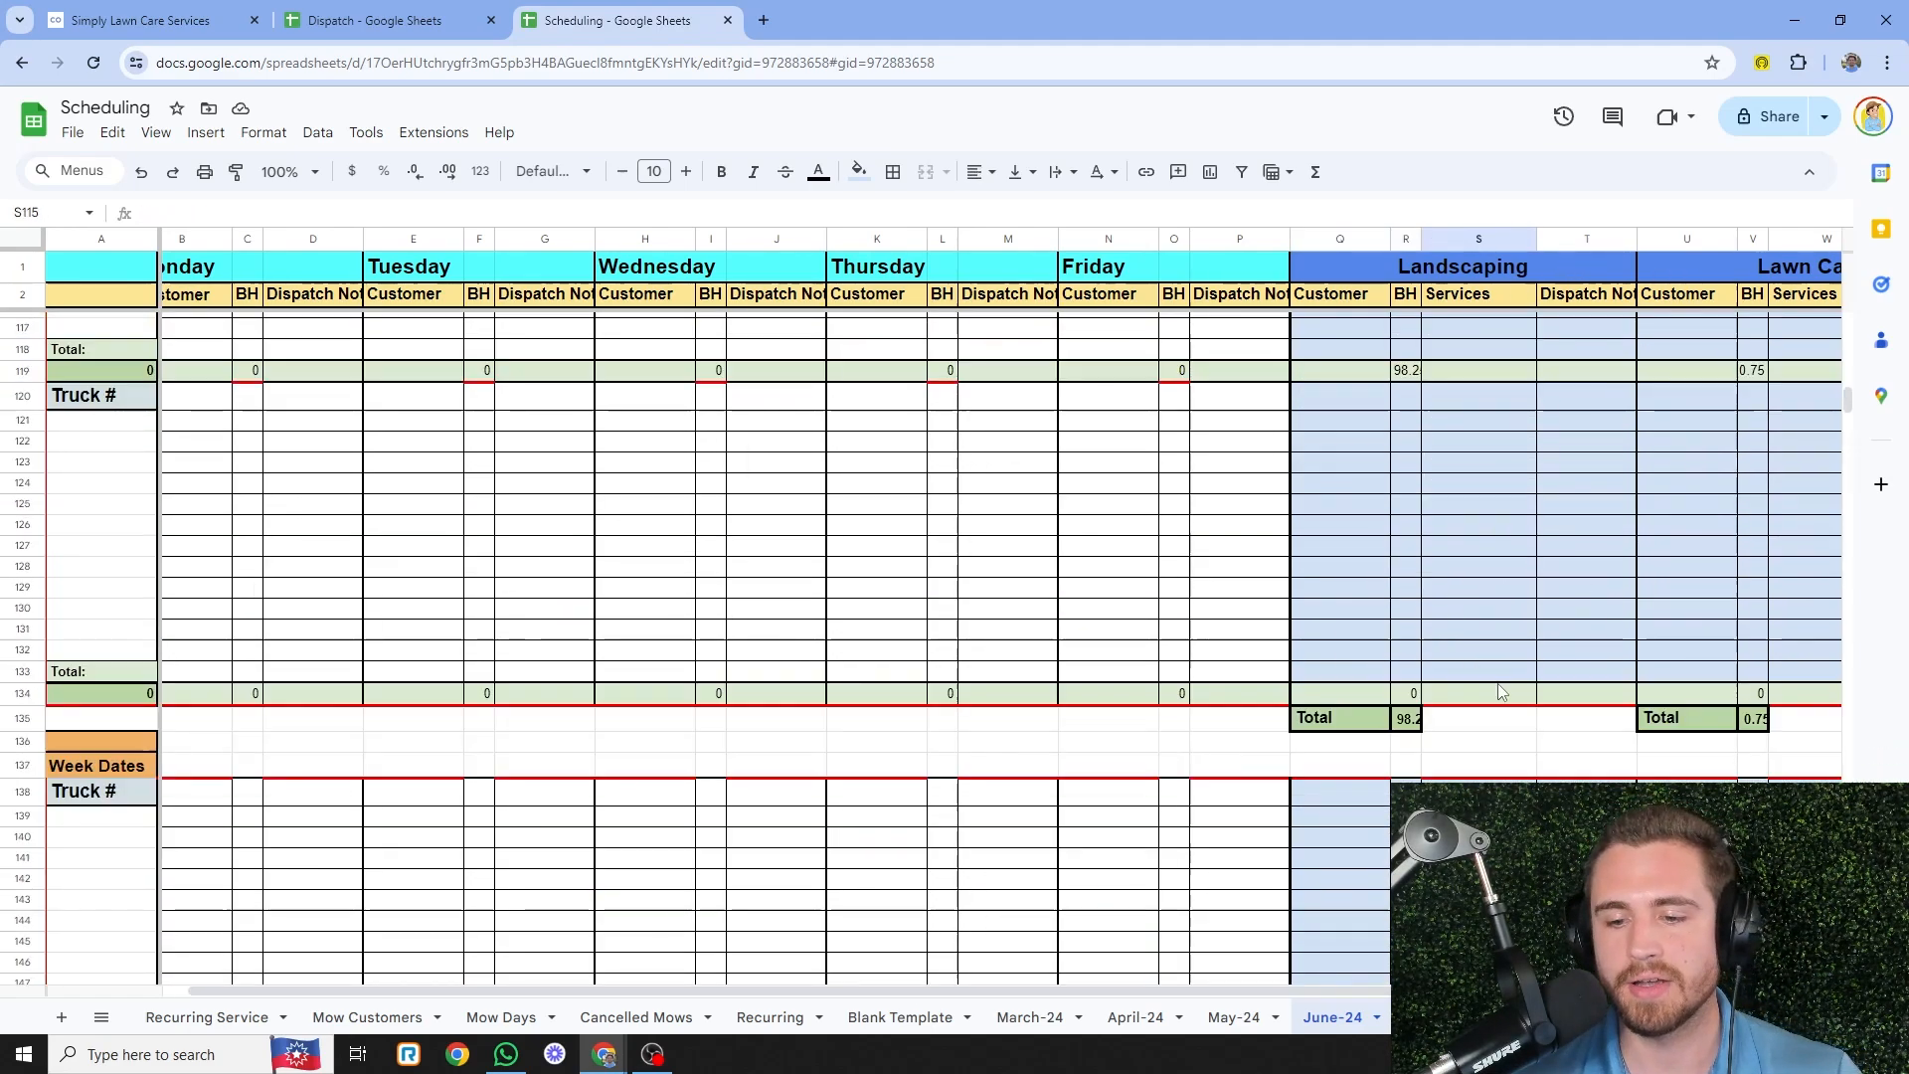
scroll(1182, 787, up, 2)
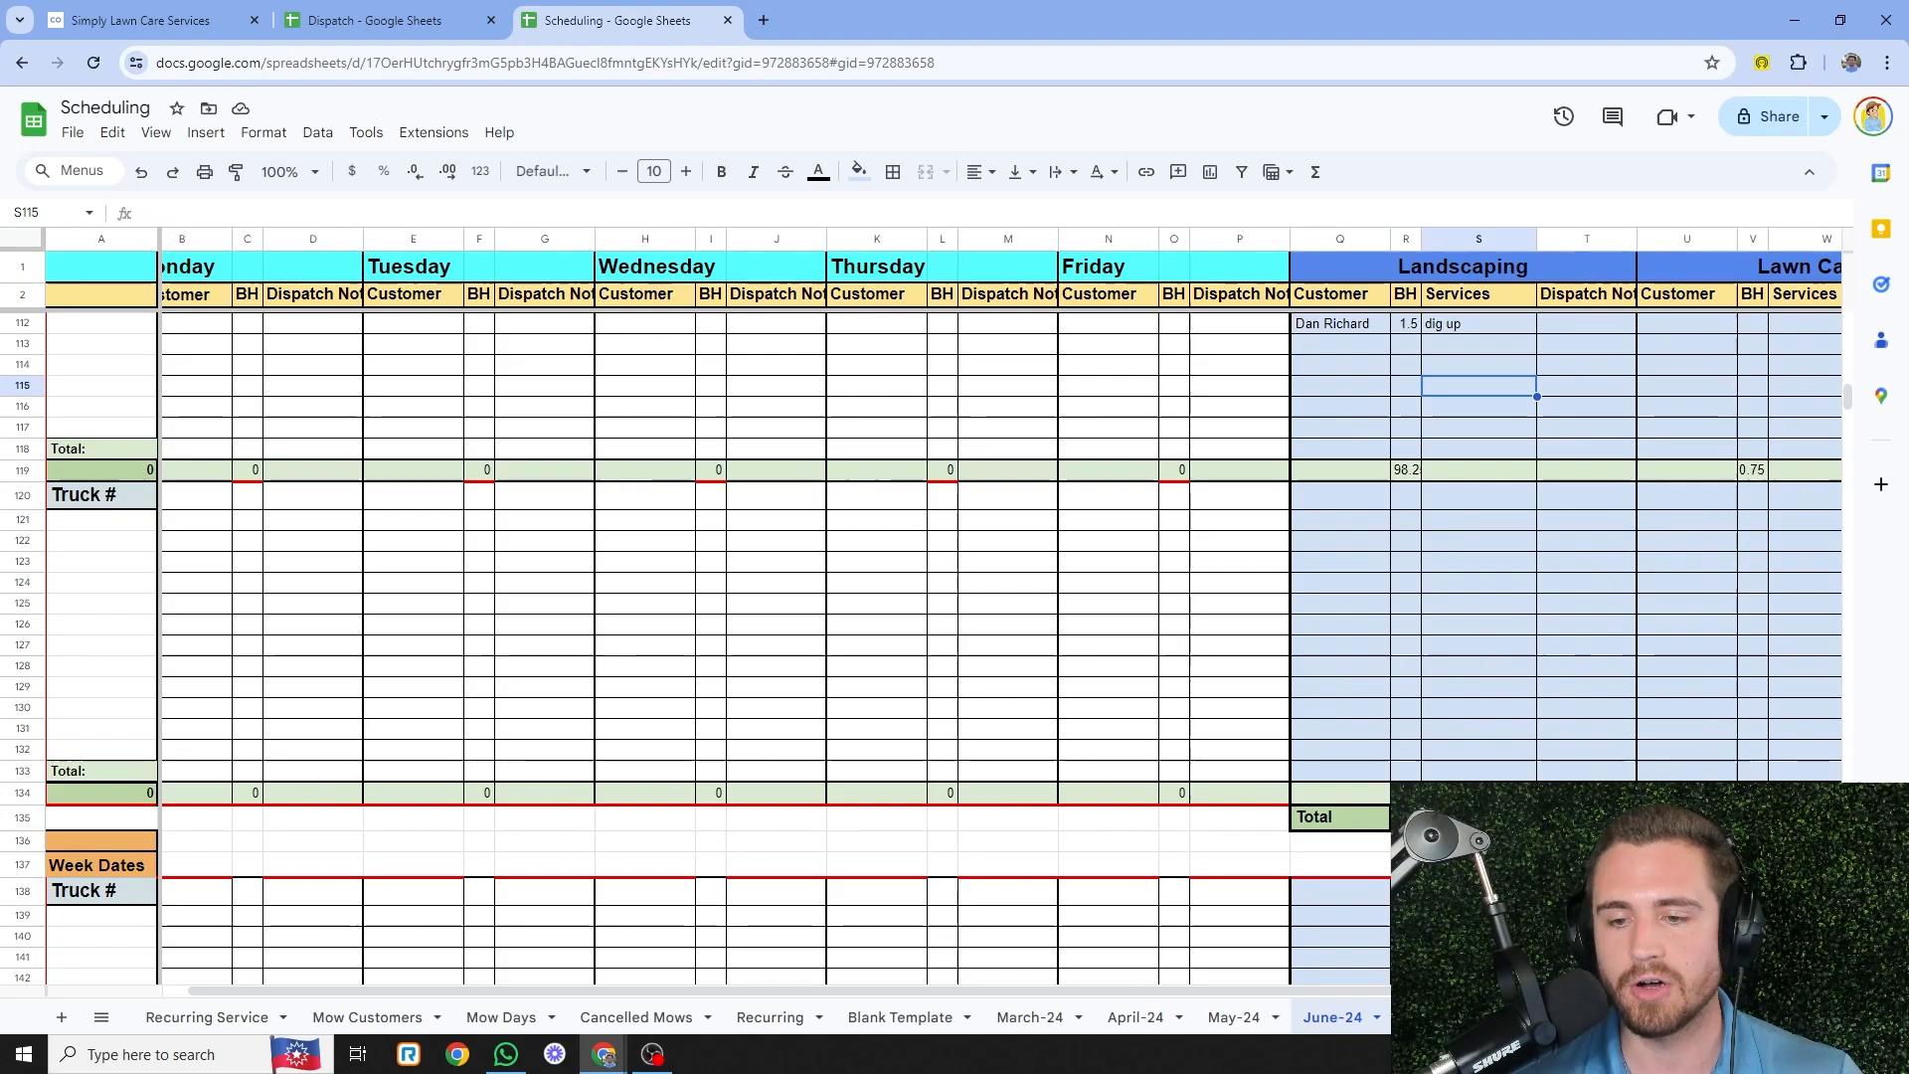
scroll(1687, 702, up, 2)
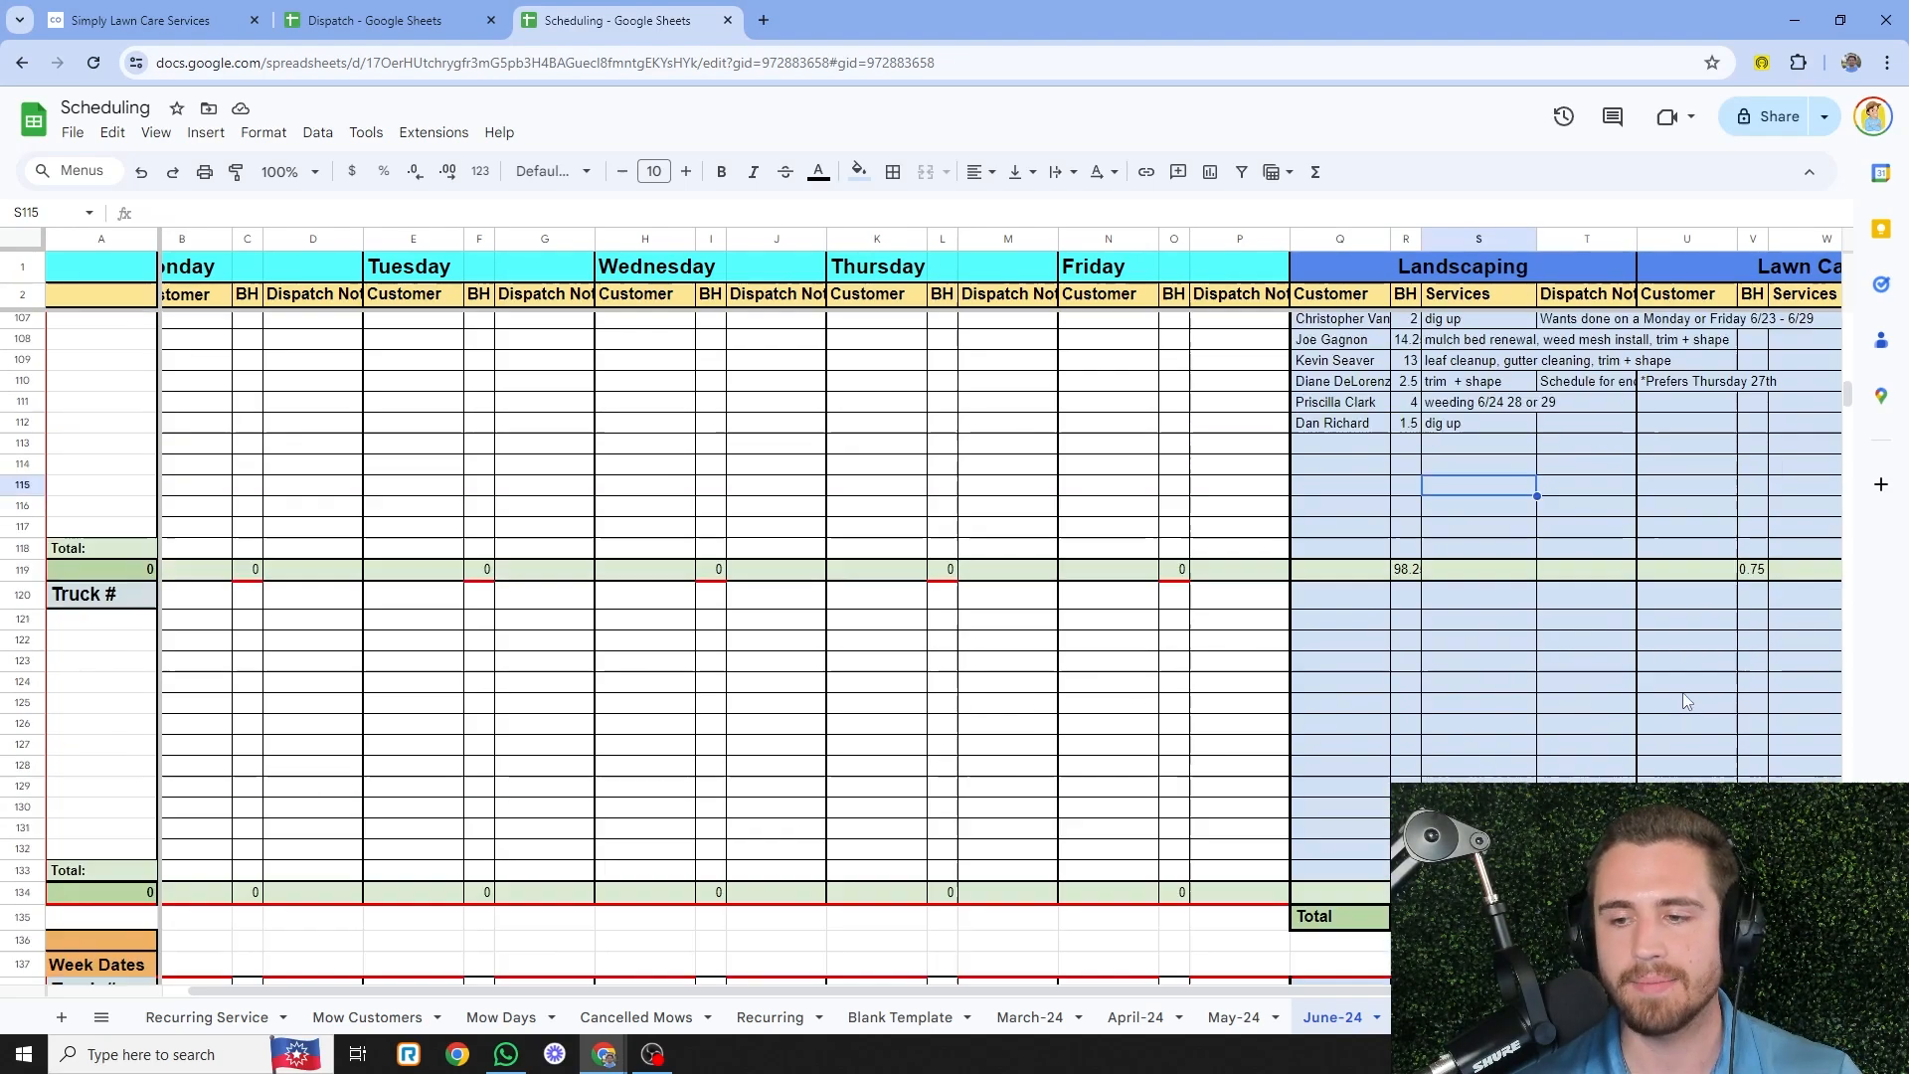
click(373, 20)
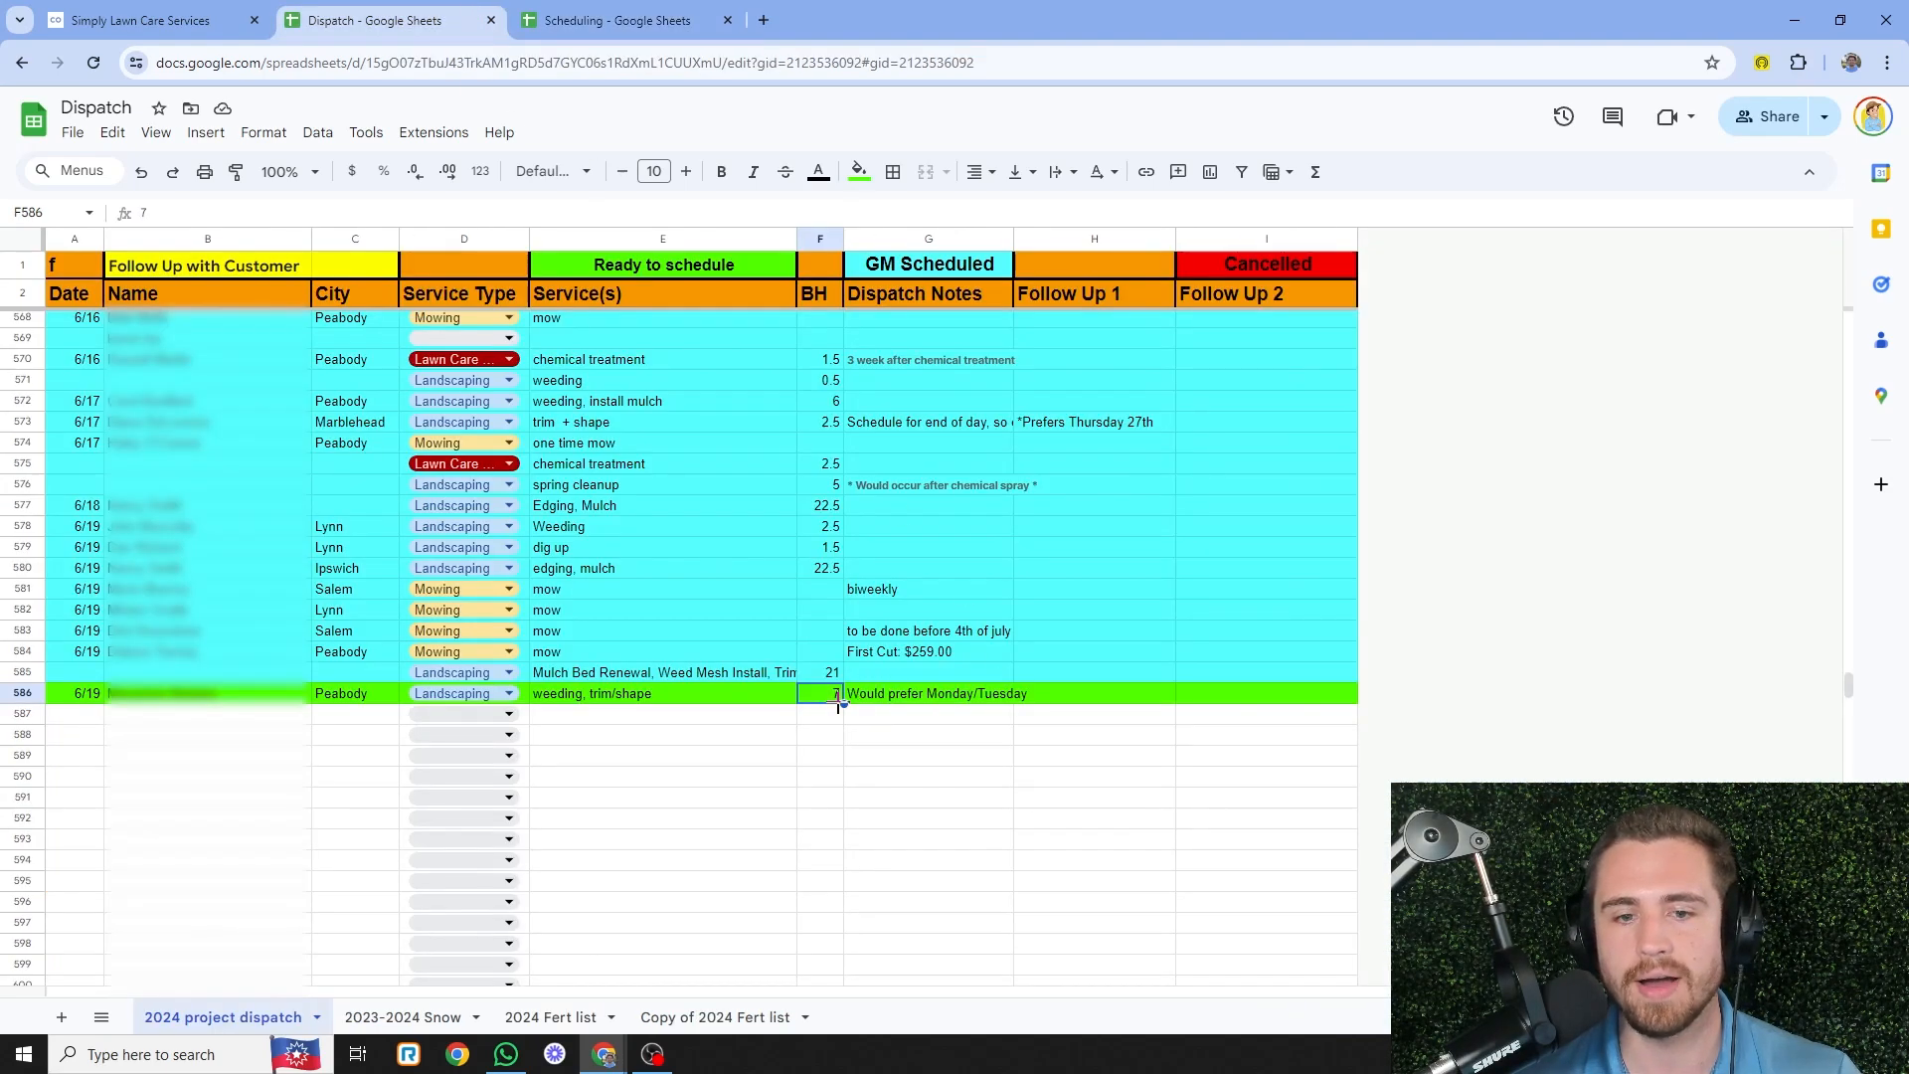
click(616, 20)
scroll(1381, 407, up, 2)
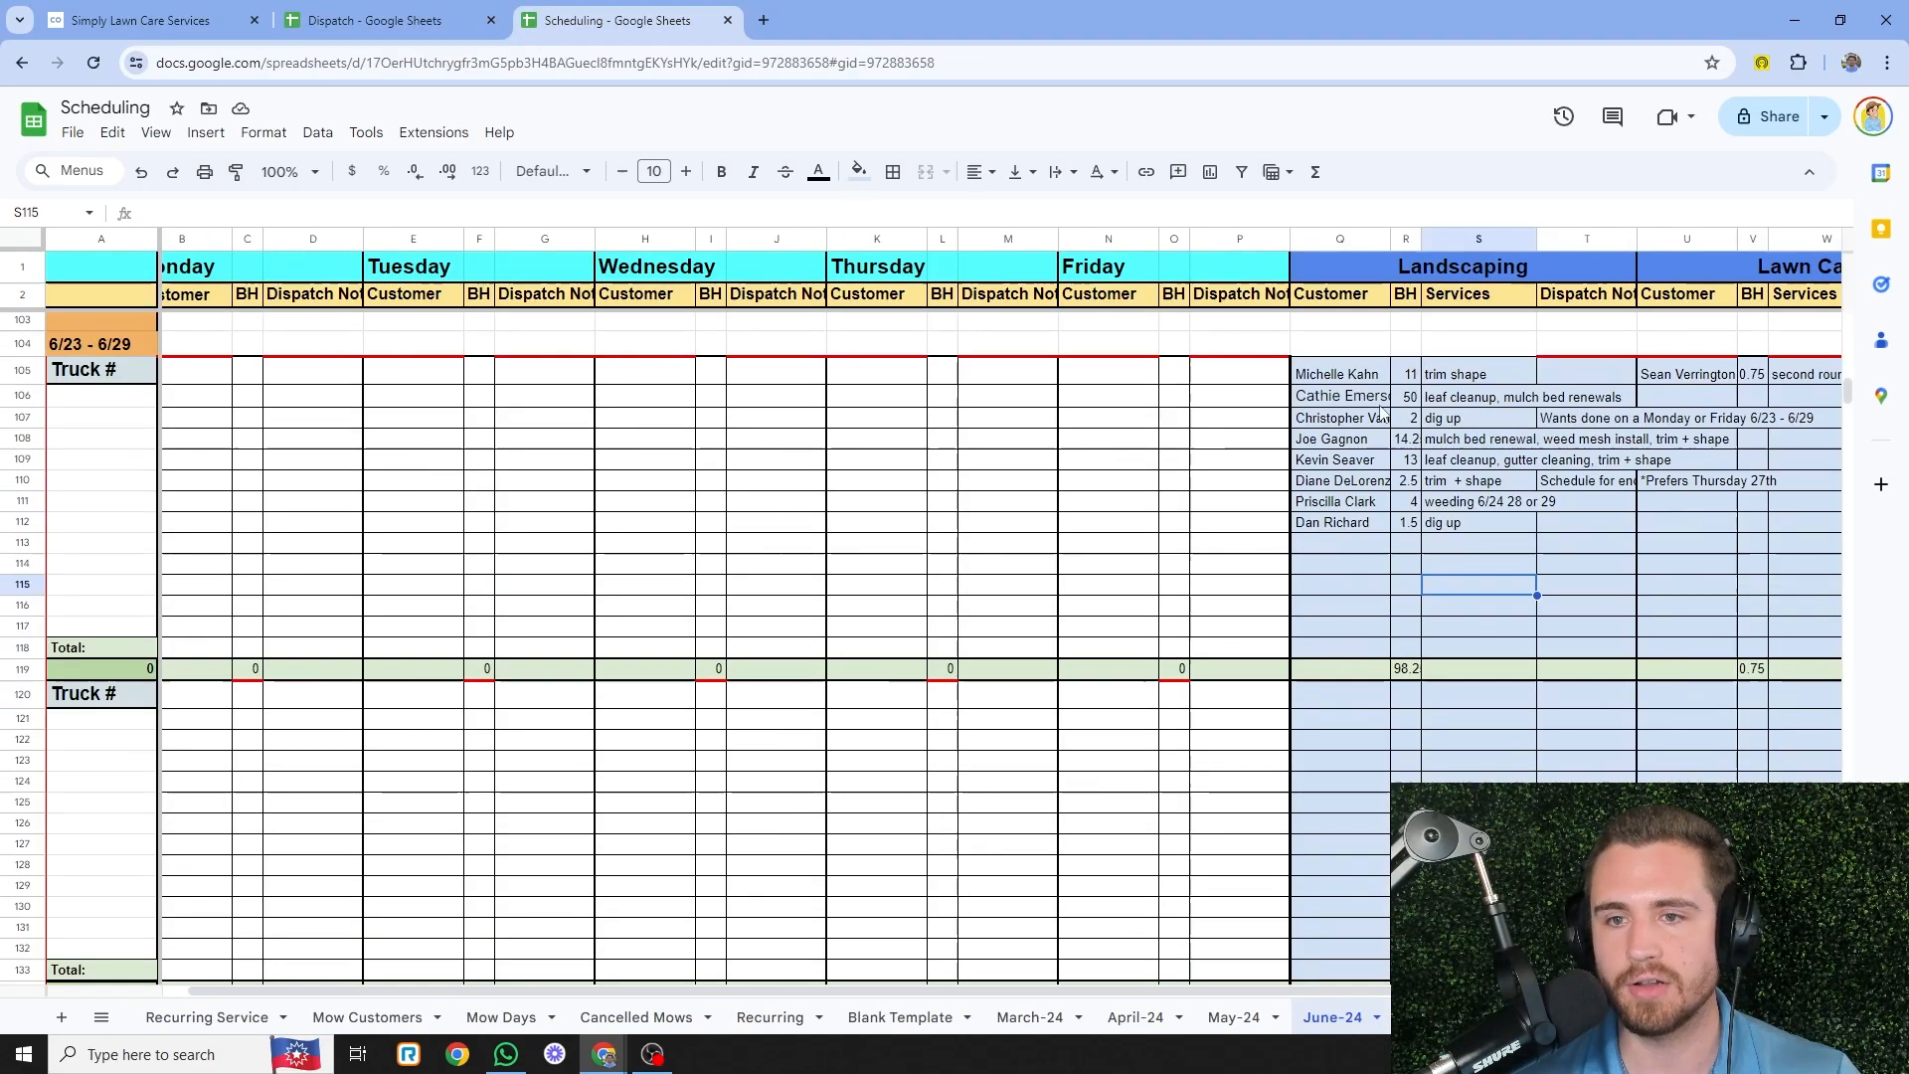
click(1431, 1016)
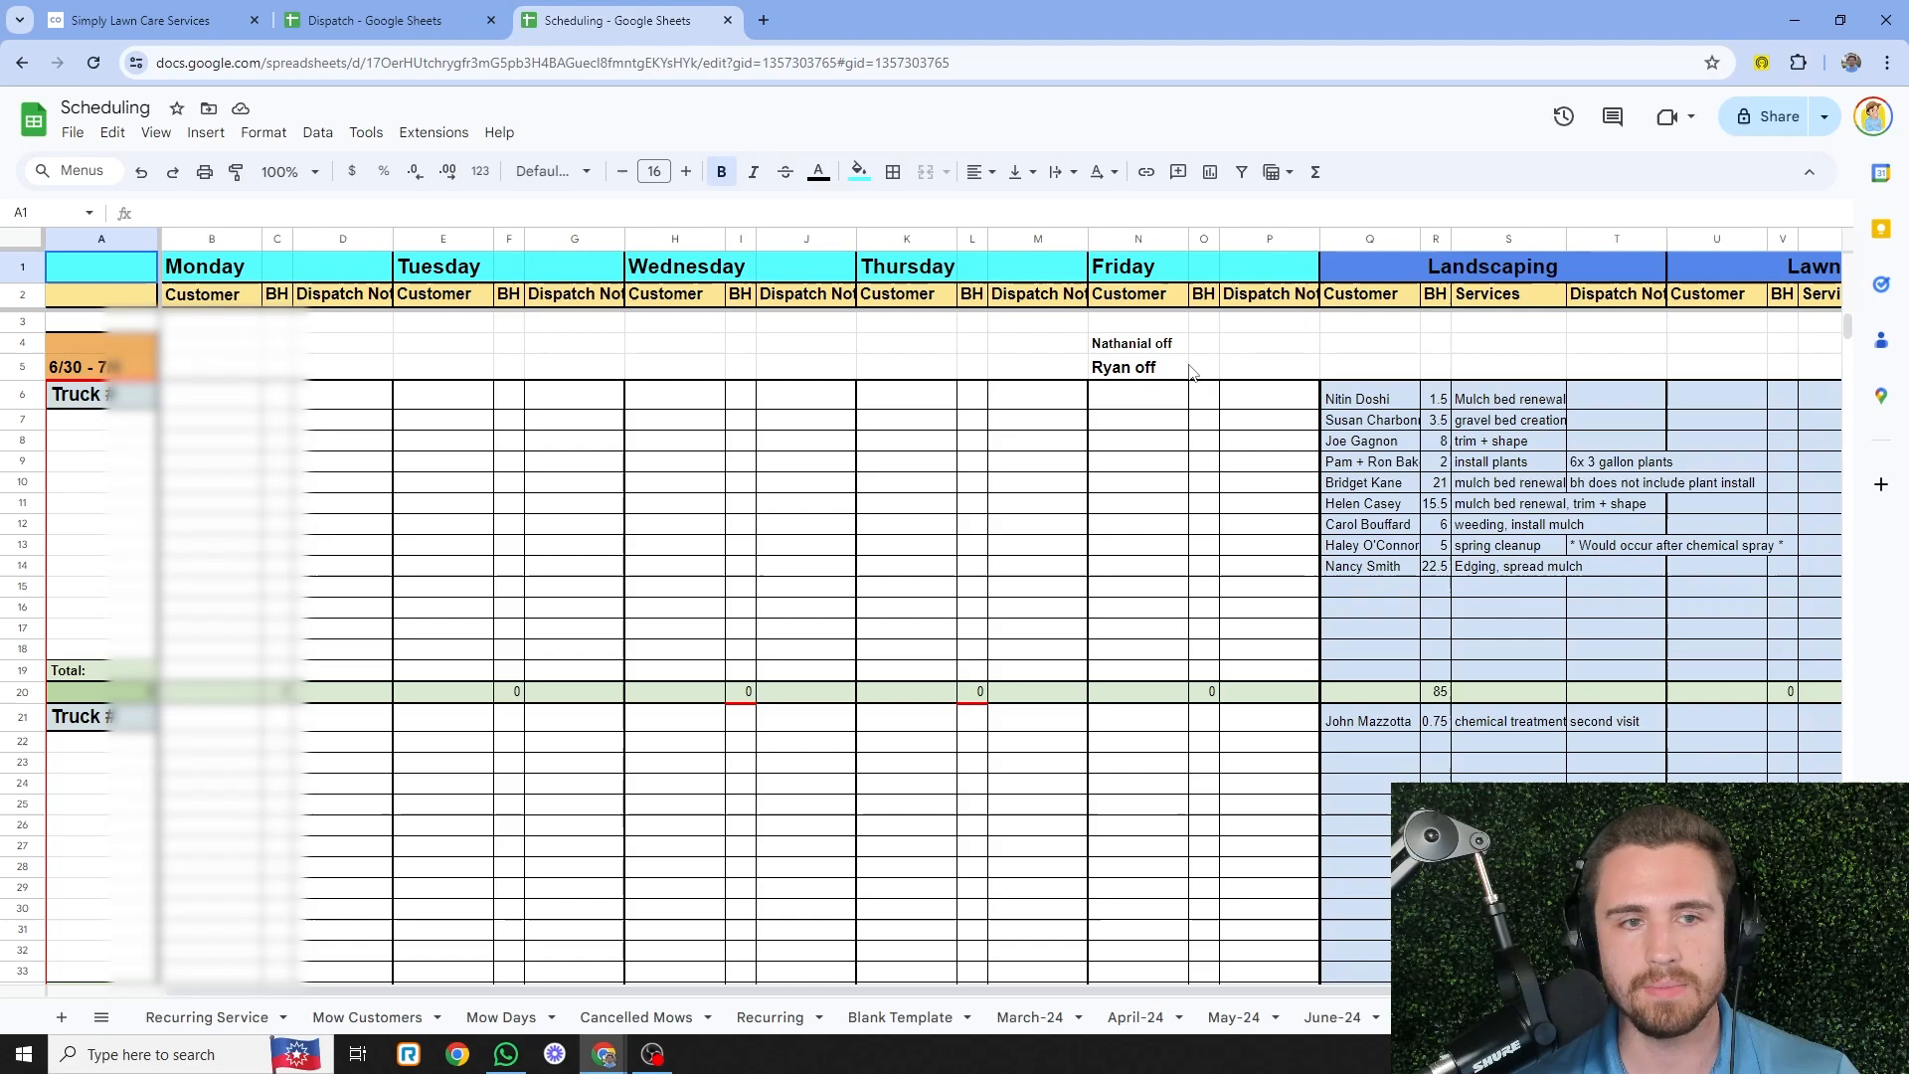
click(95, 370)
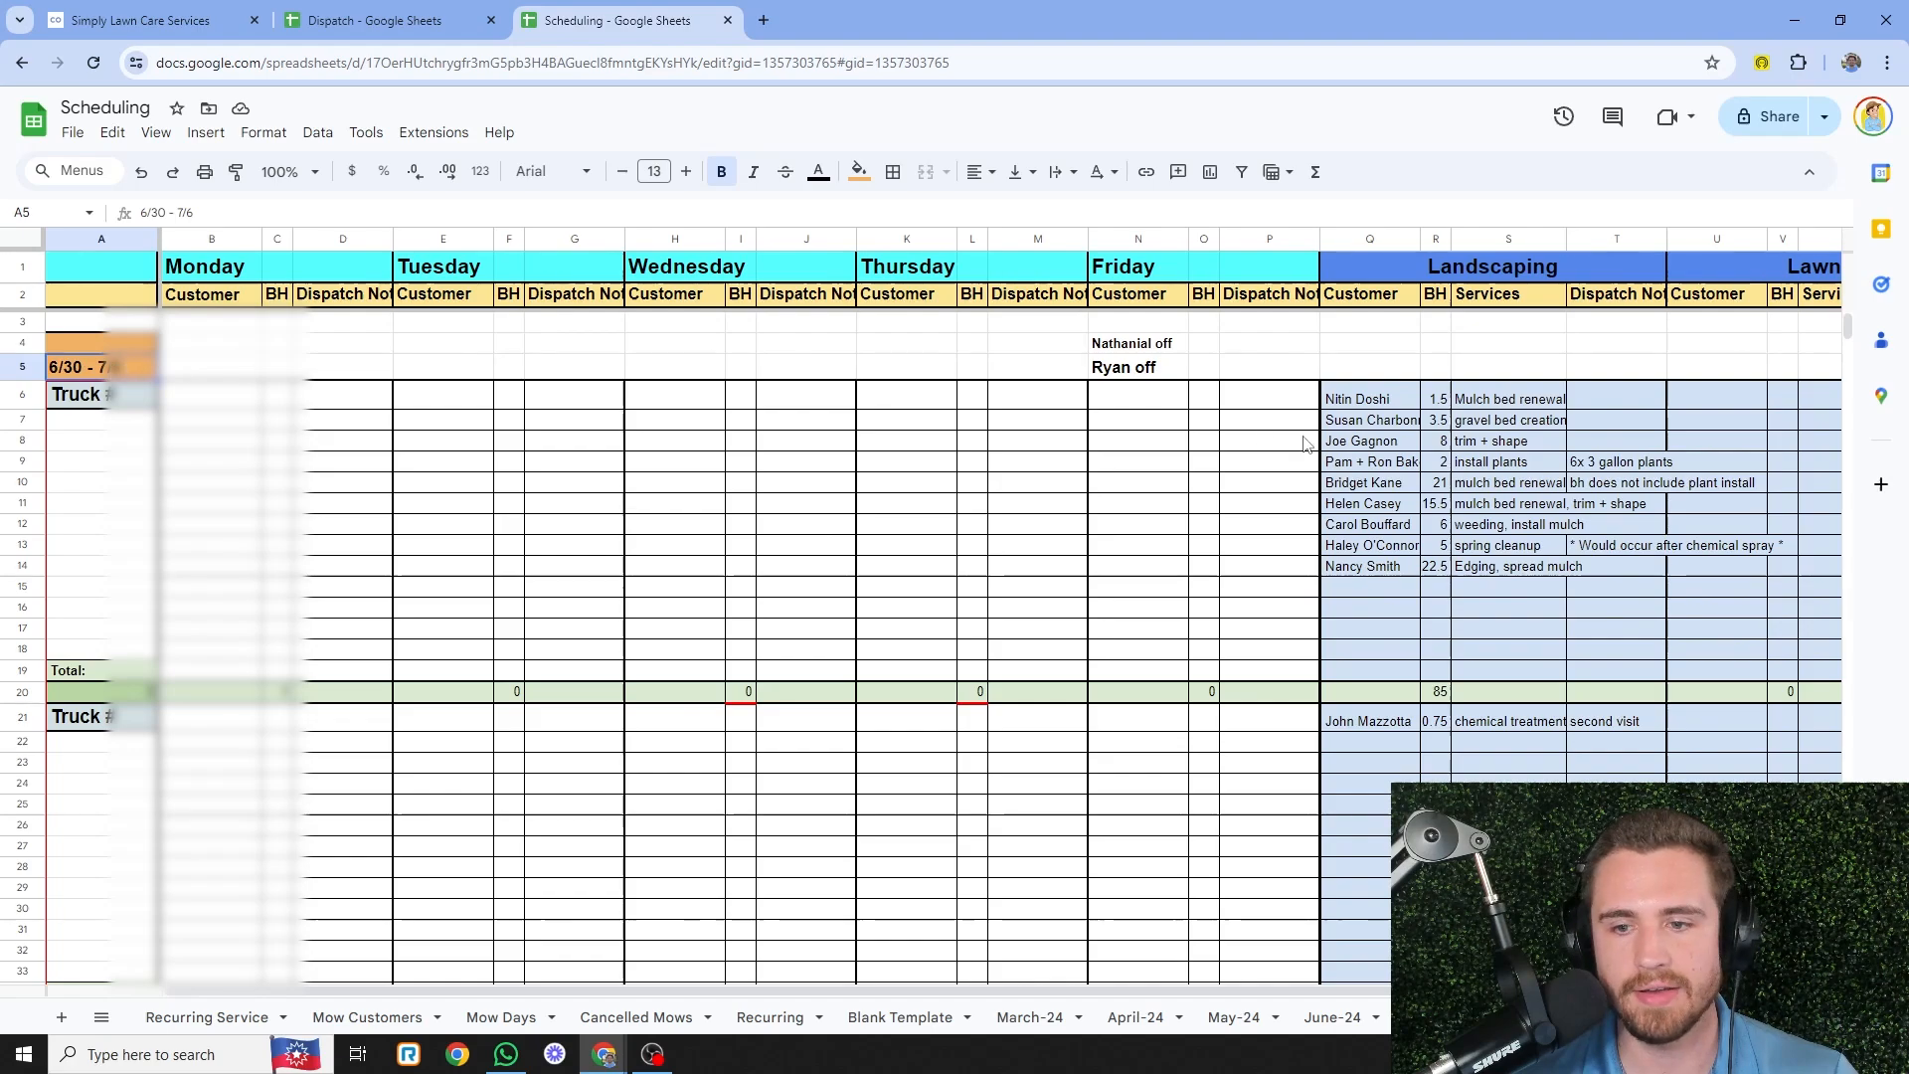
scroll(1454, 627, down, 1)
click(1439, 622)
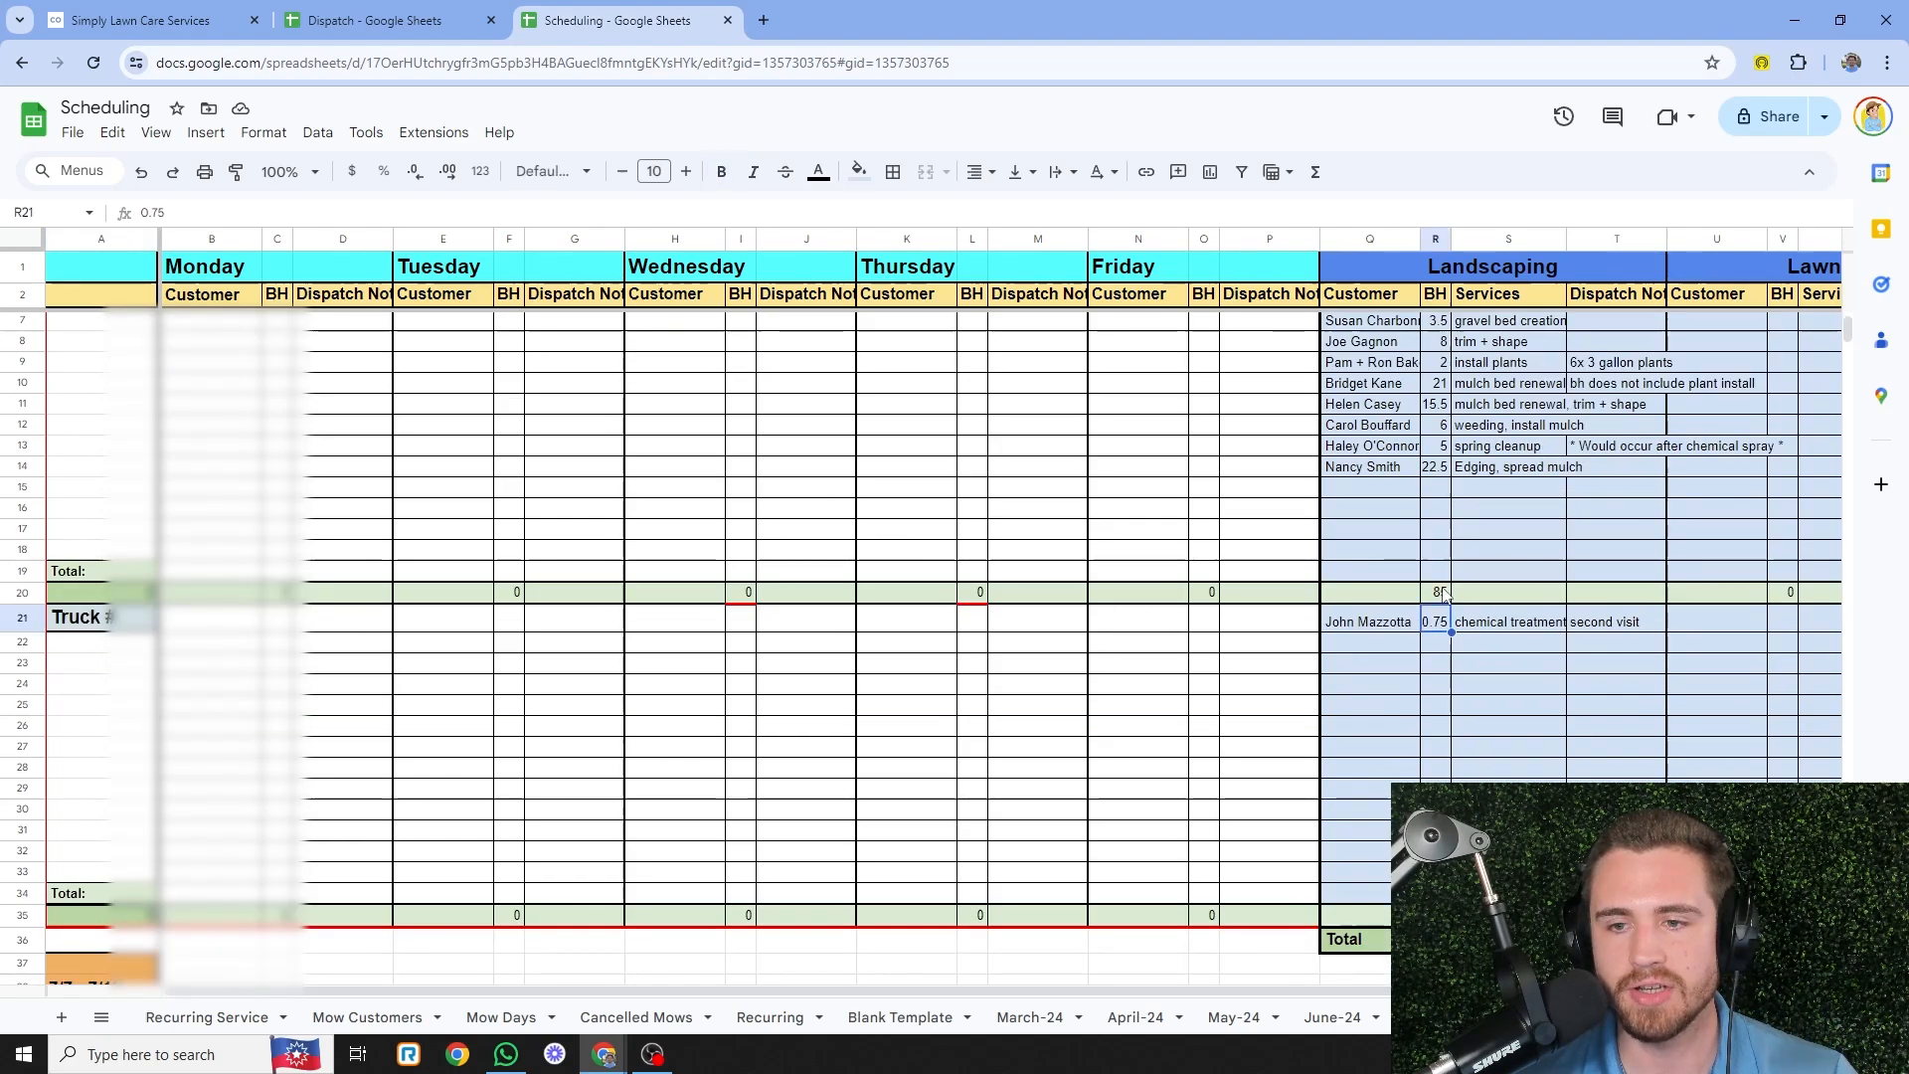
click(1437, 592)
click(1662, 552)
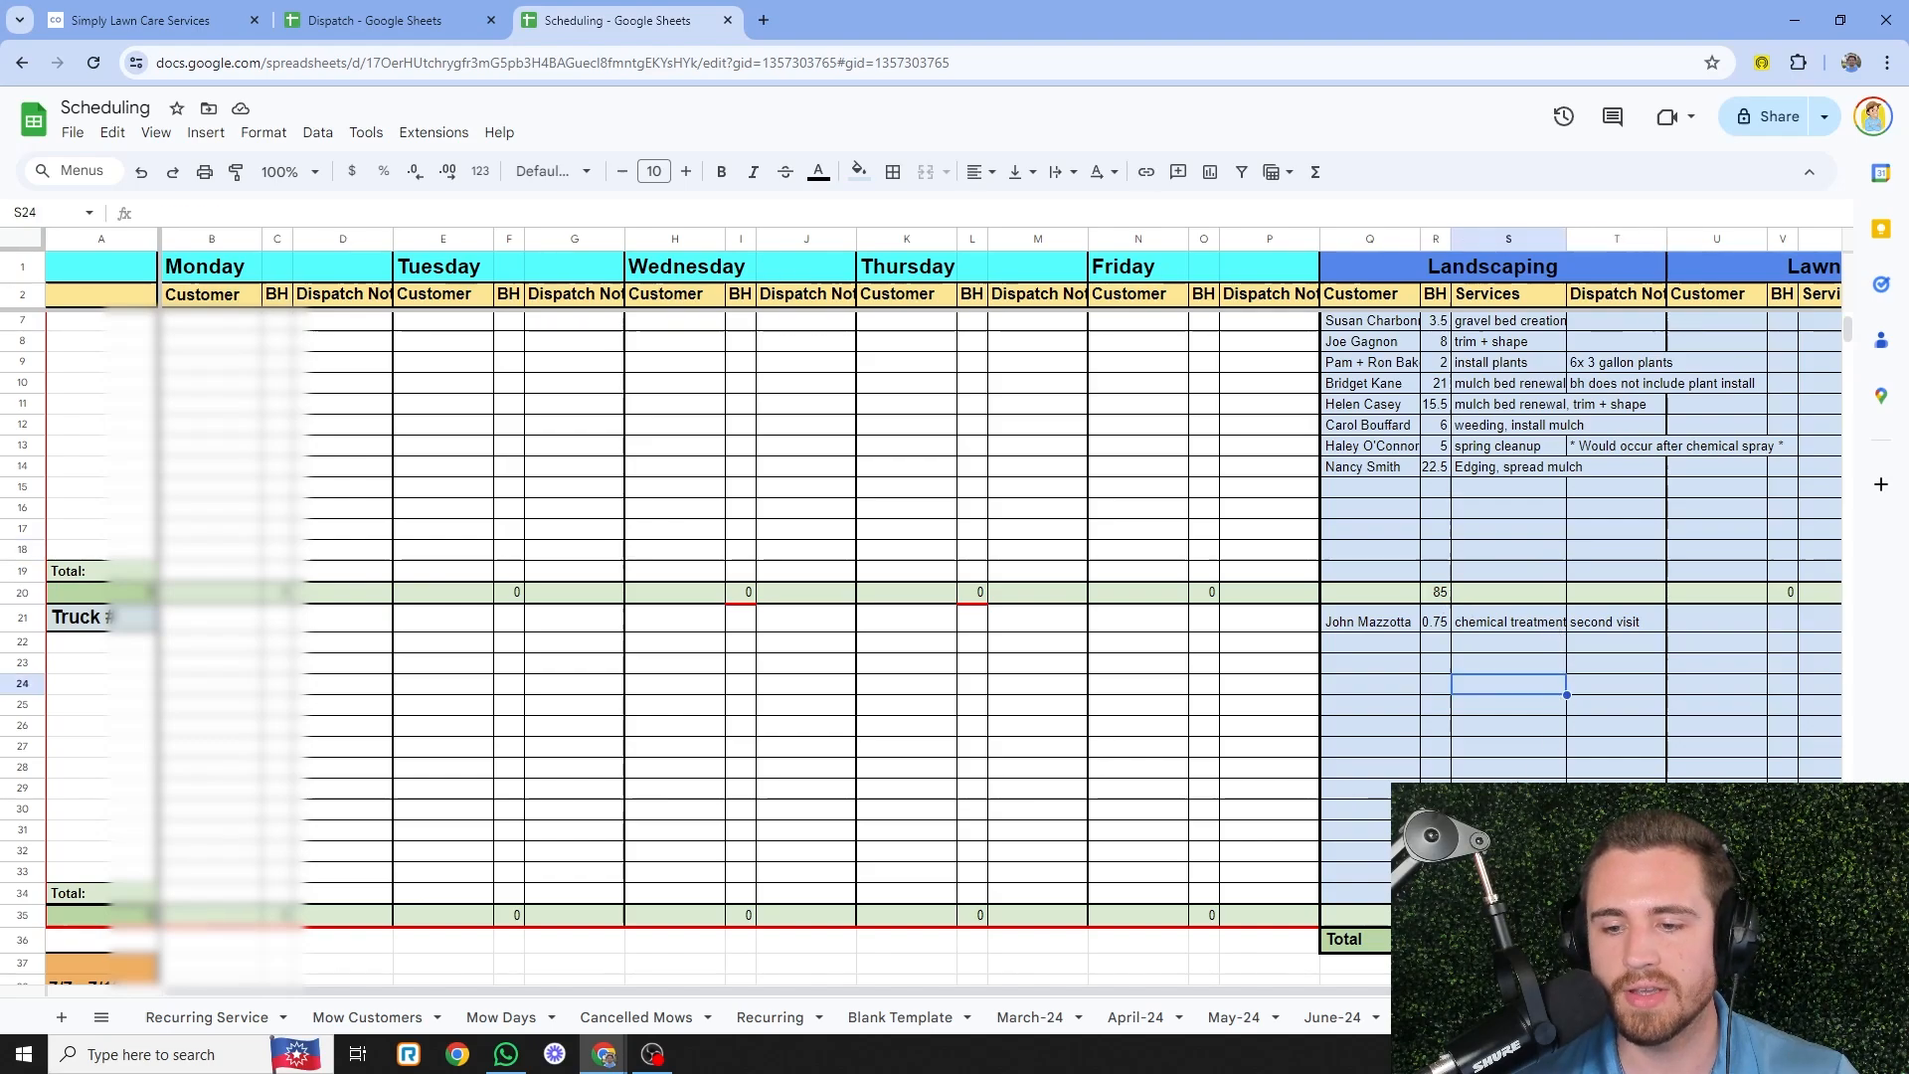
click(1435, 938)
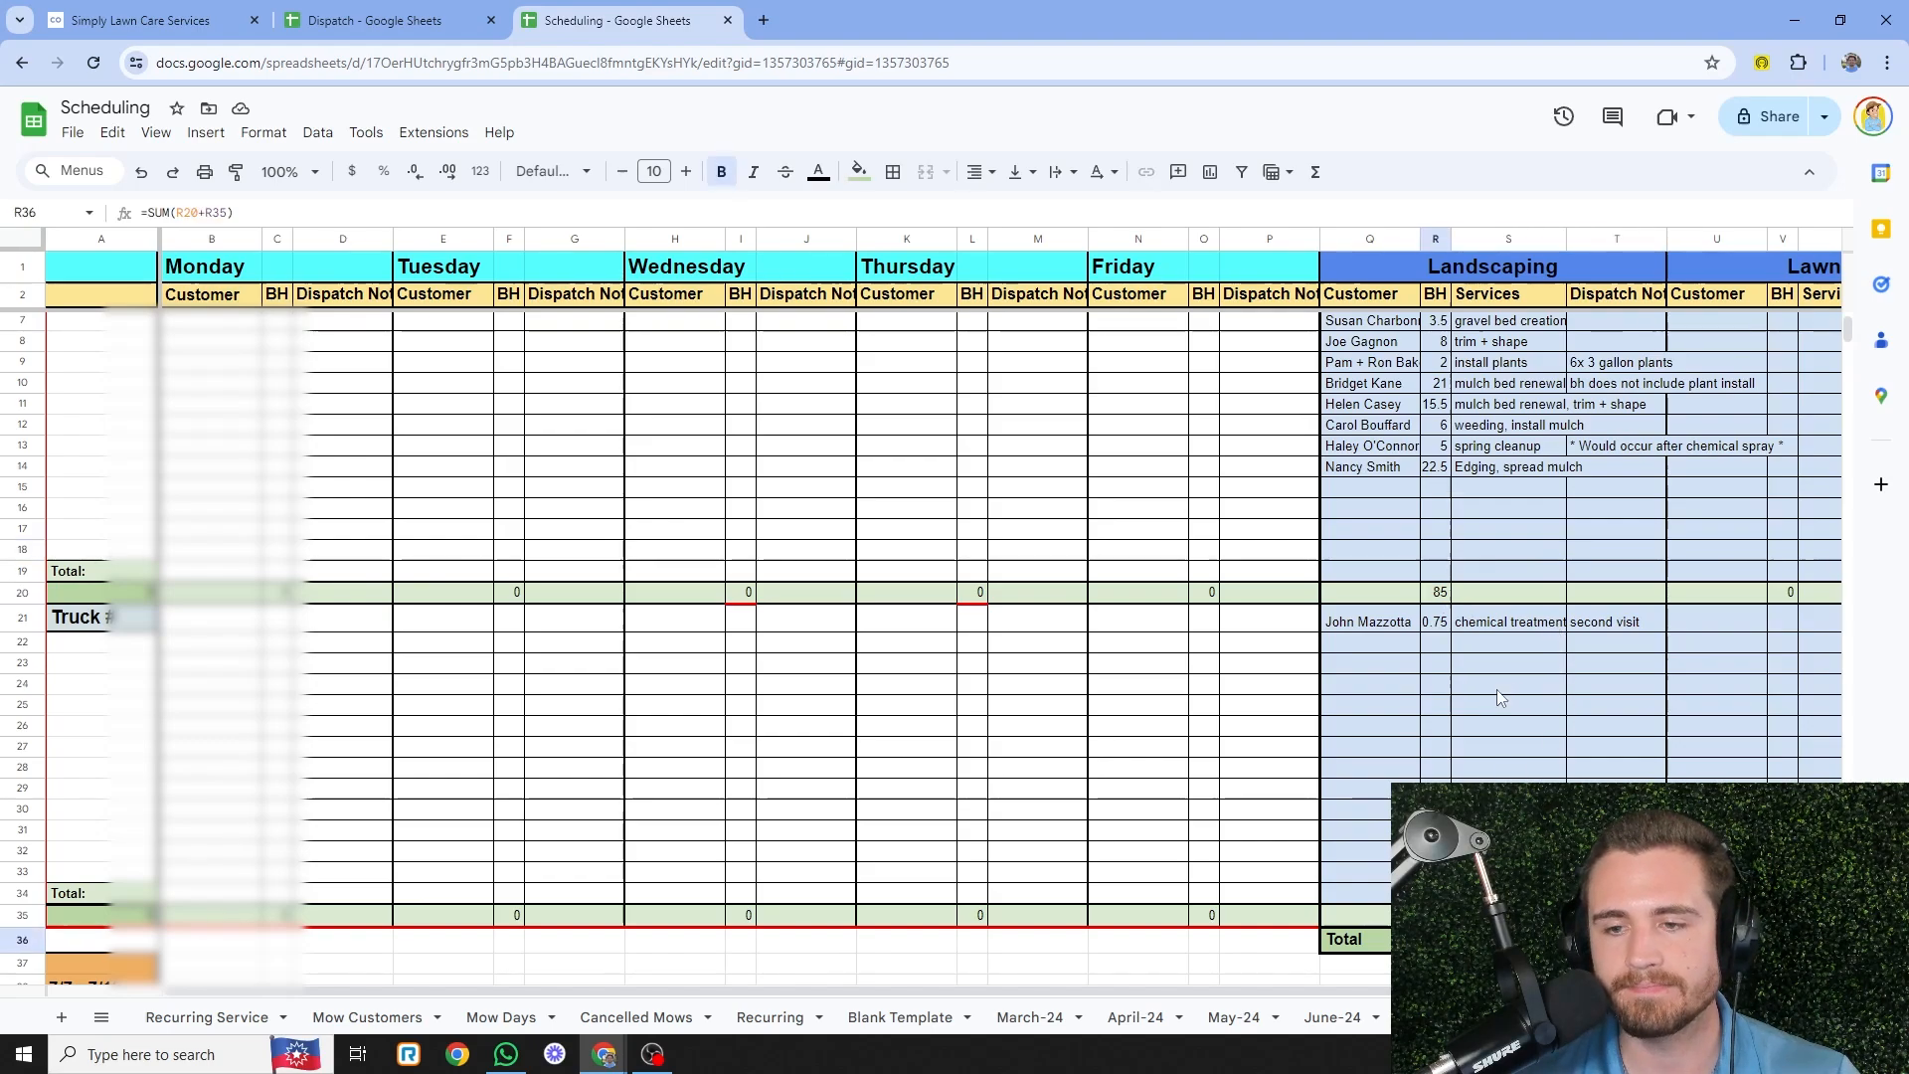
- Read the newest dispatch job's 'Would prefer Monday/Tuesday' note in G586
click(430, 9)
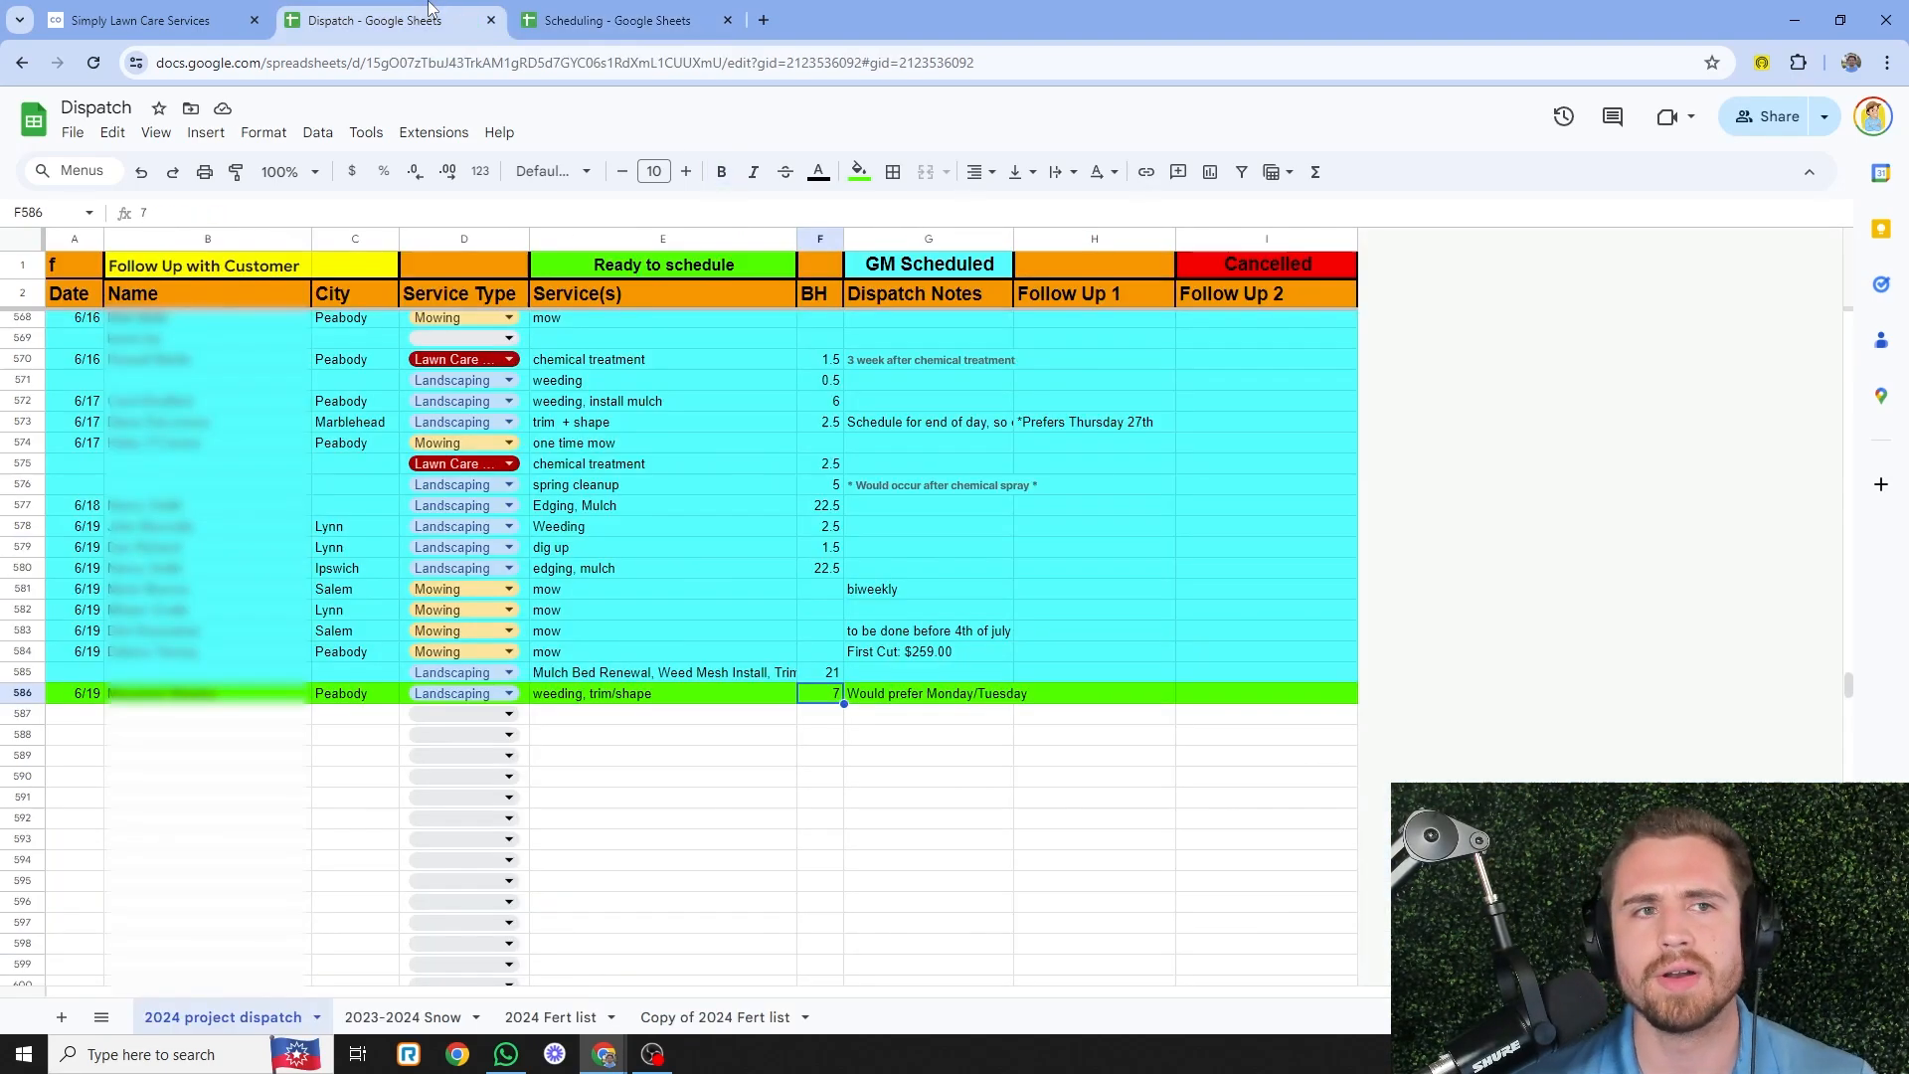
click(928, 717)
key(Up)
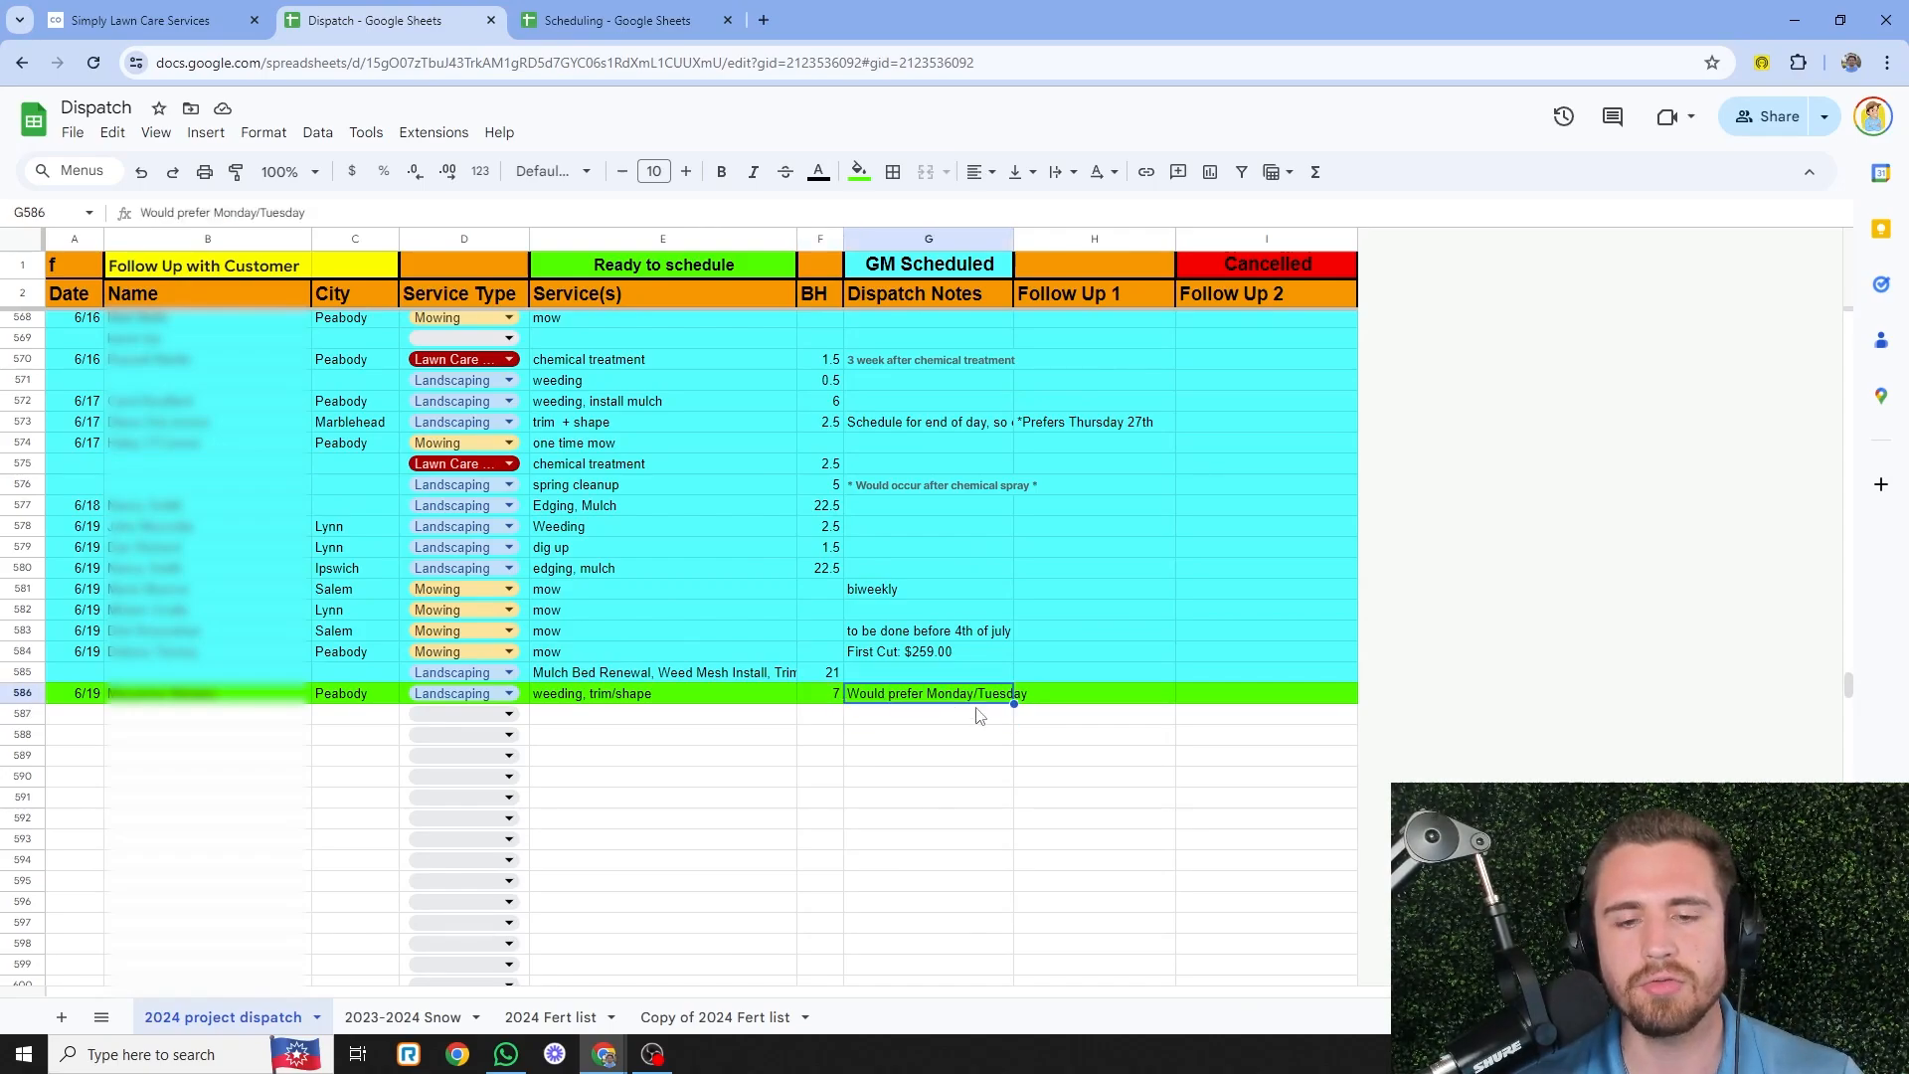
click(1004, 722)
click(1001, 698)
click(1017, 719)
click(982, 698)
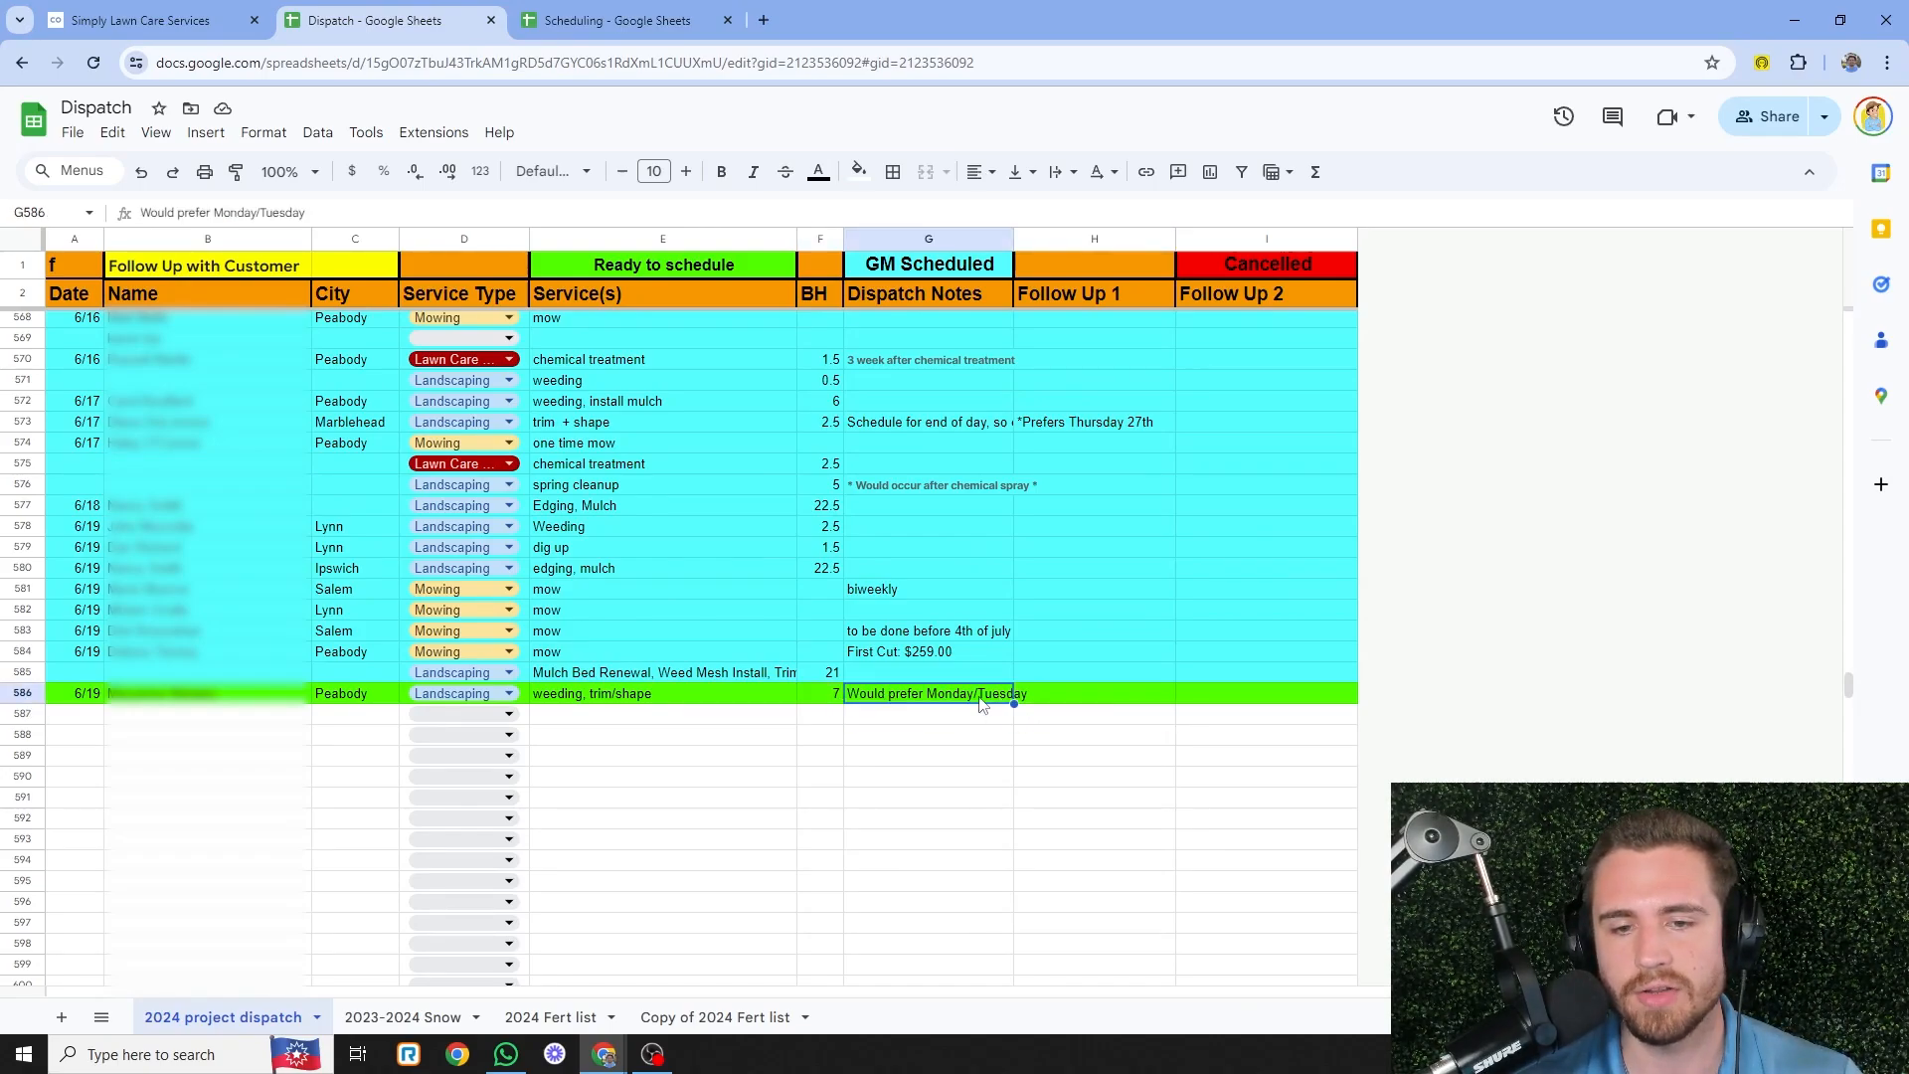
click(981, 718)
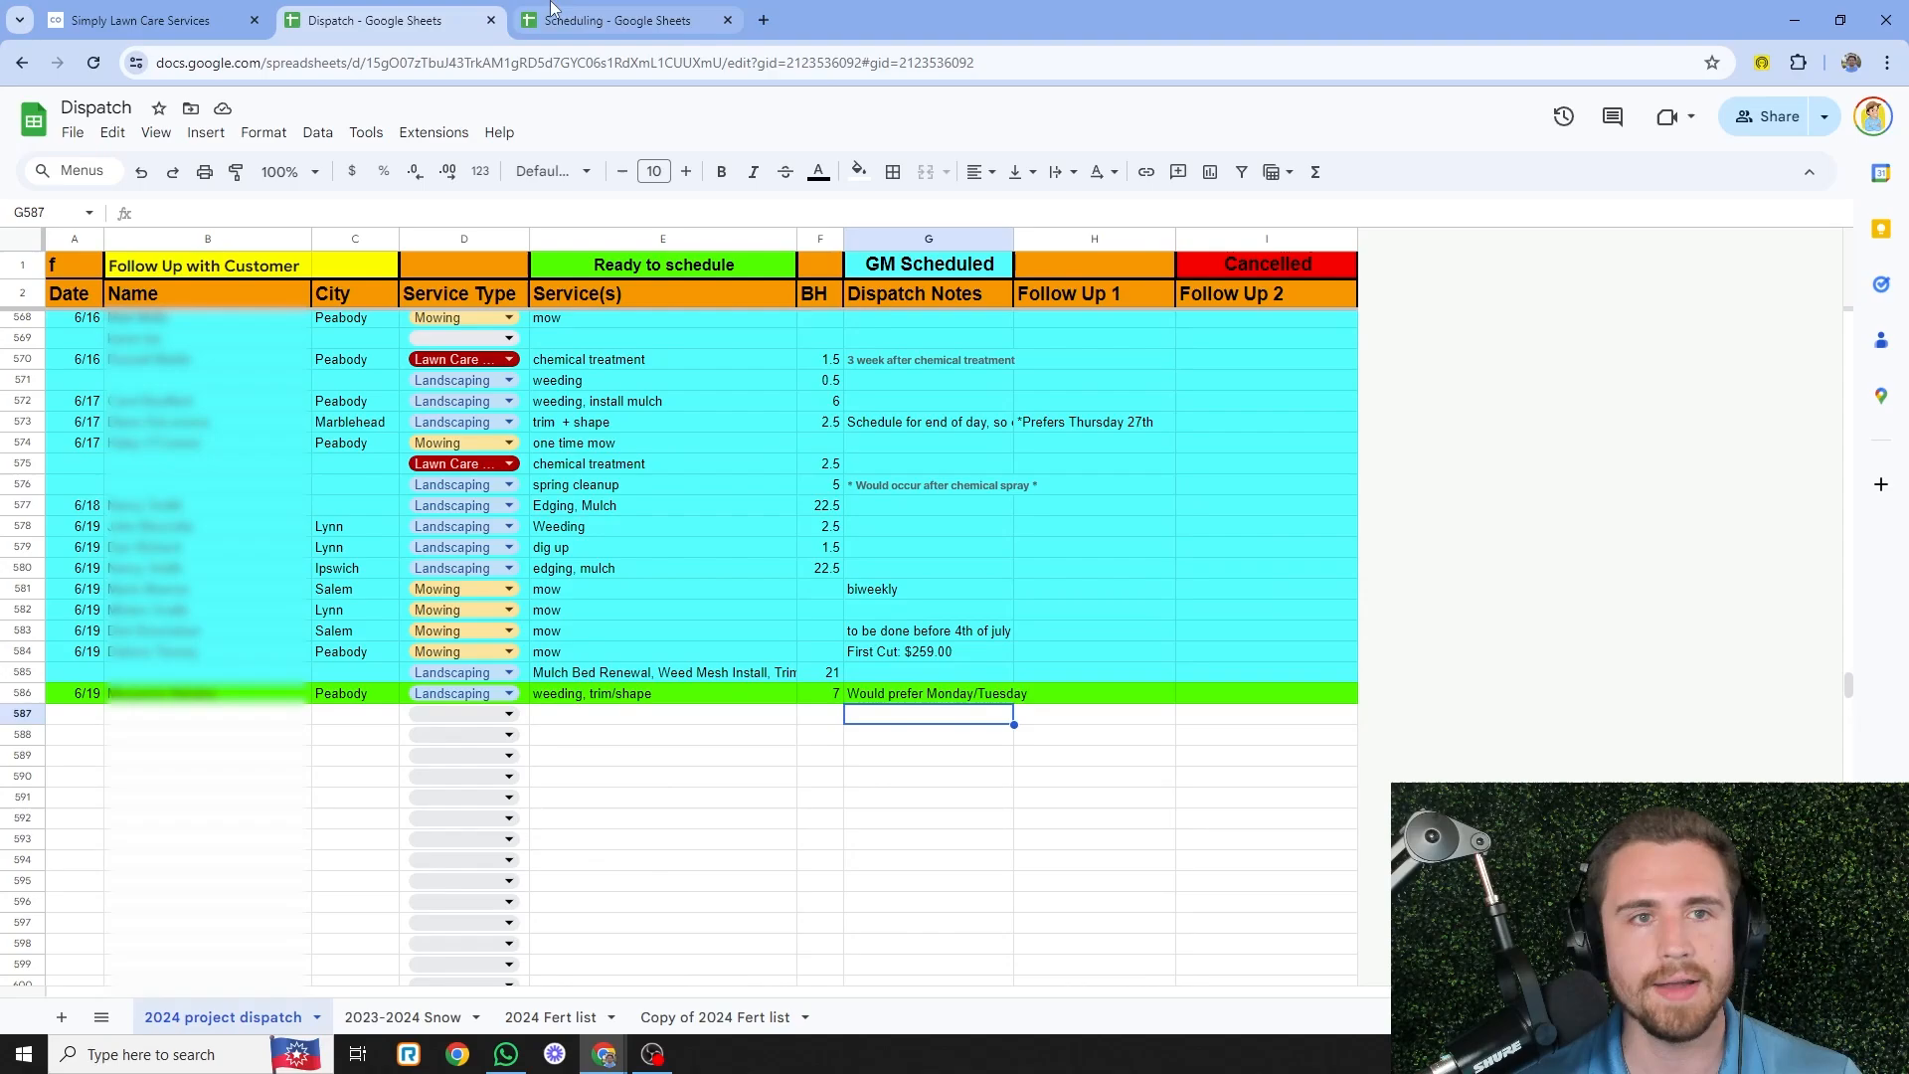
click(584, 20)
click(398, 19)
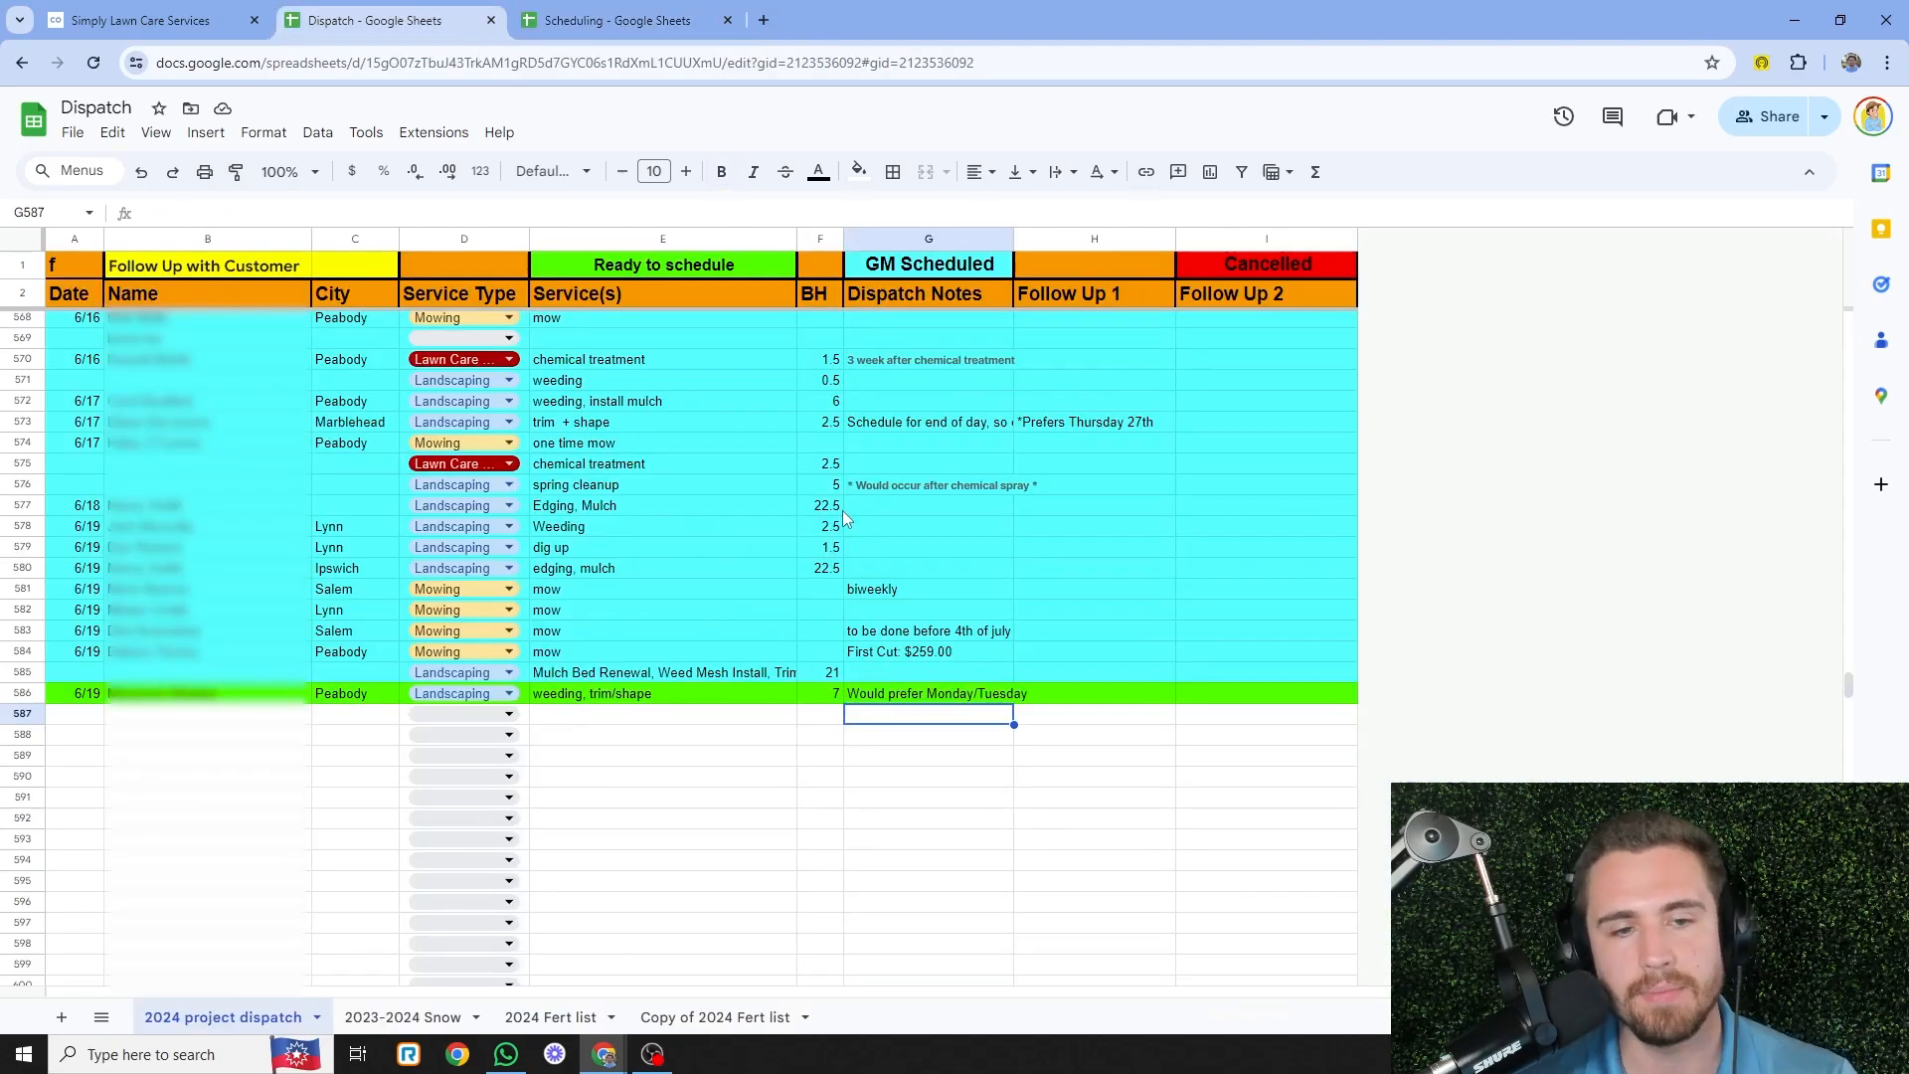
- In Scheduling, re-check the 85-hour Landscaping total and the open 7/7 - 7/13 Landscaping rows
click(512, 12)
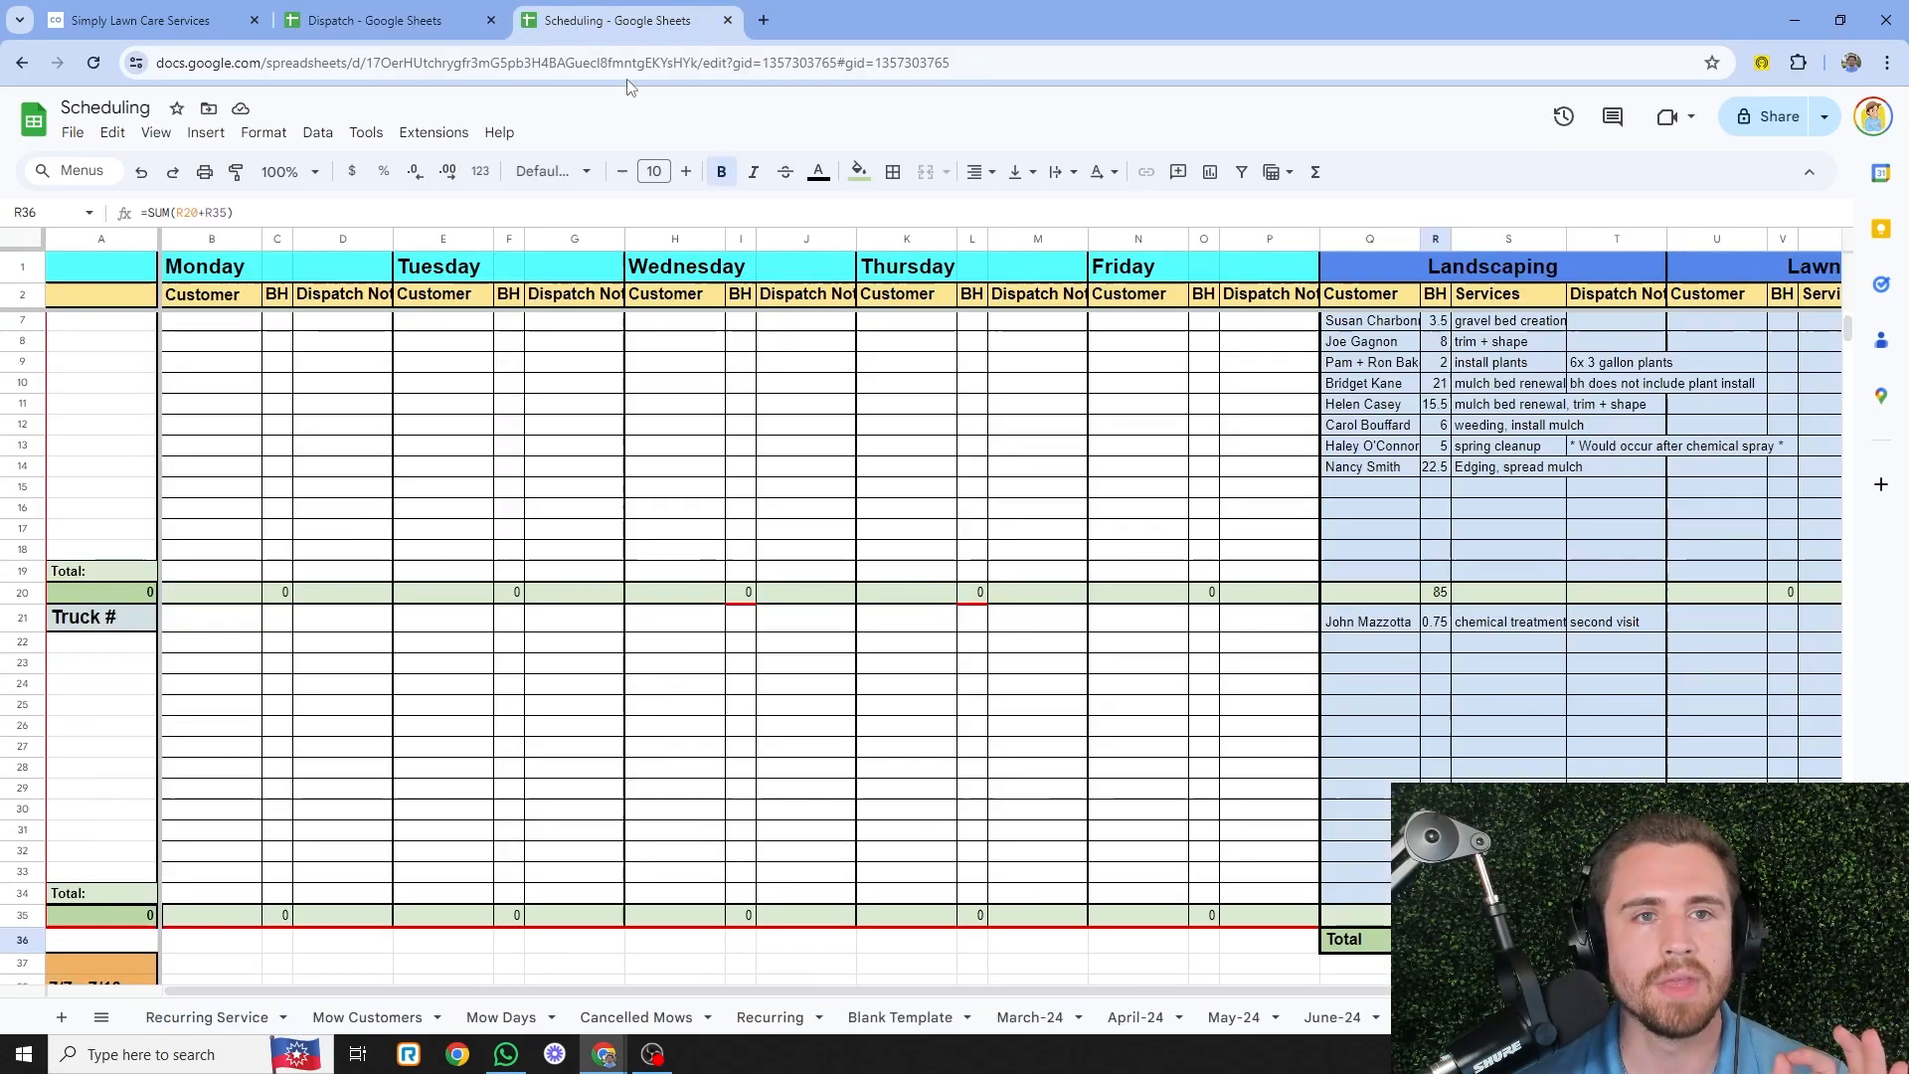
click(1441, 596)
scroll(1442, 606, up, 2)
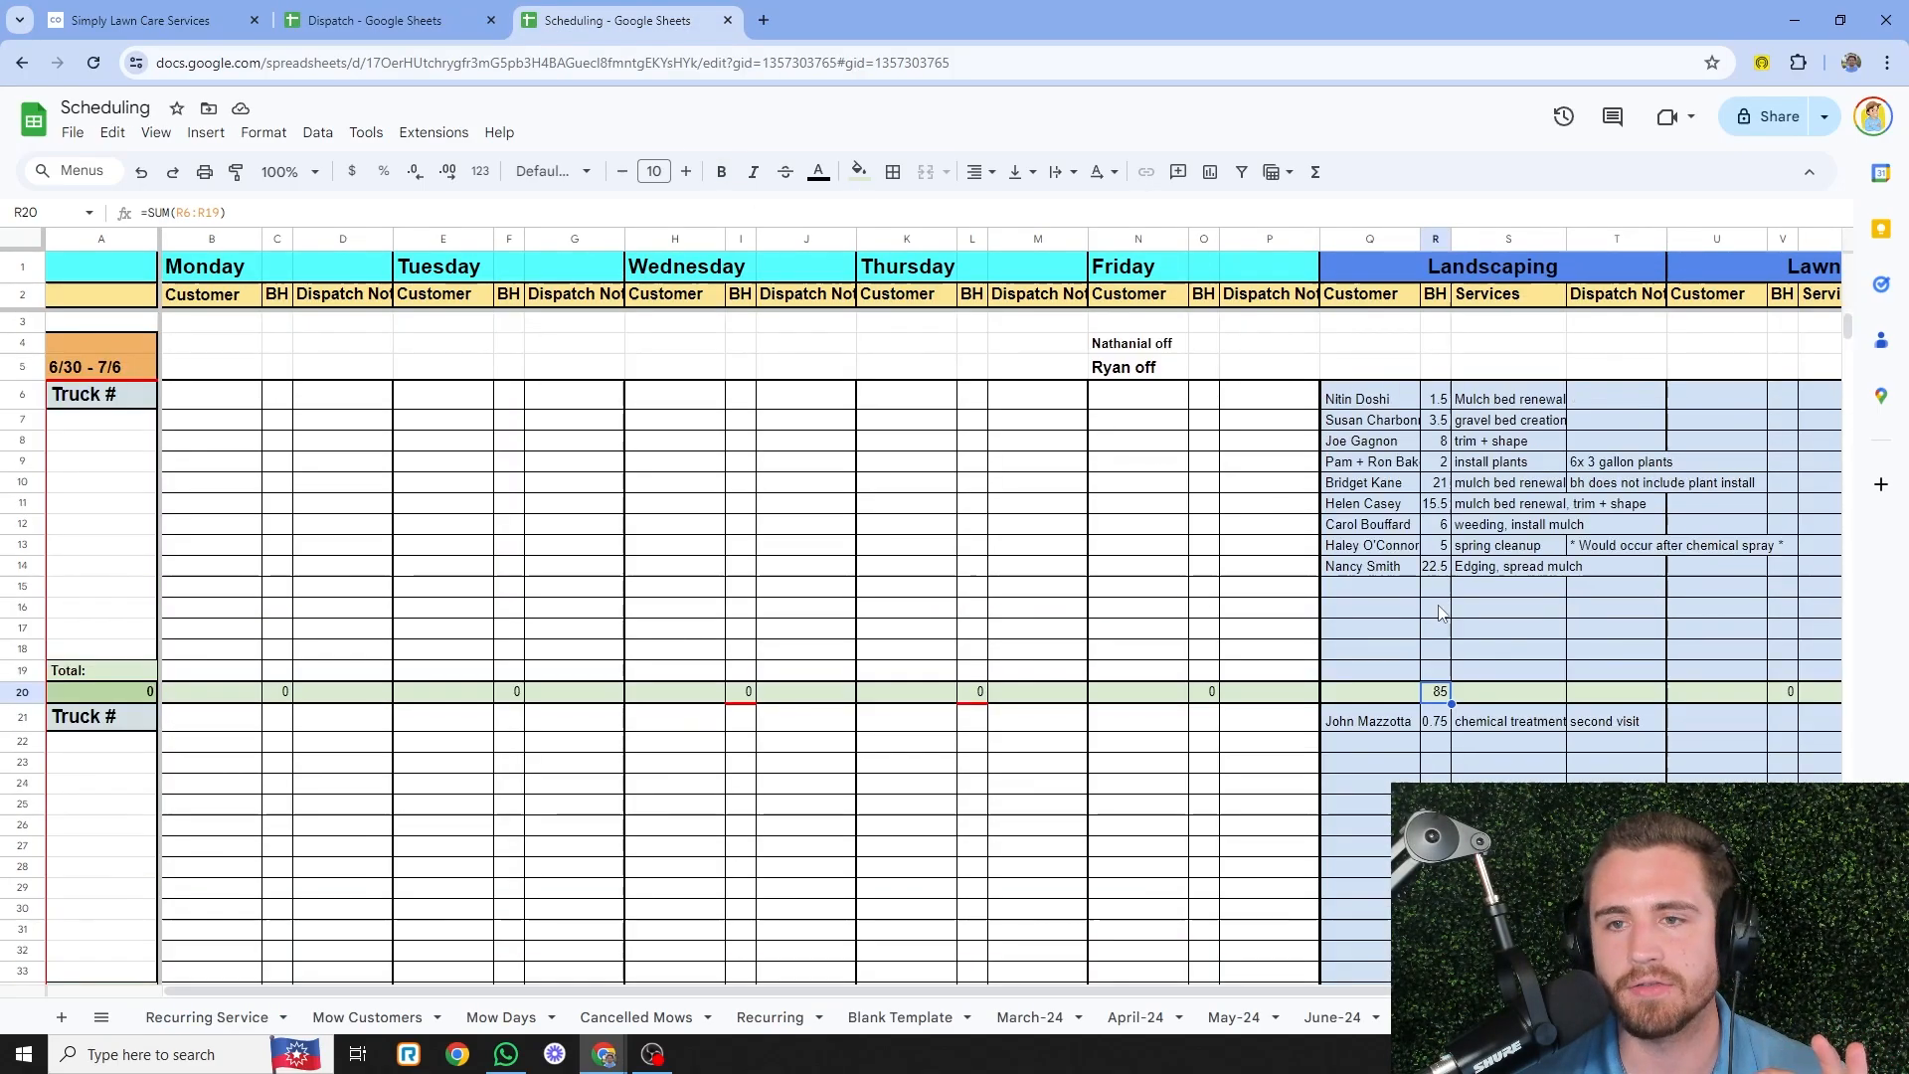
scroll(962, 580, down, 7)
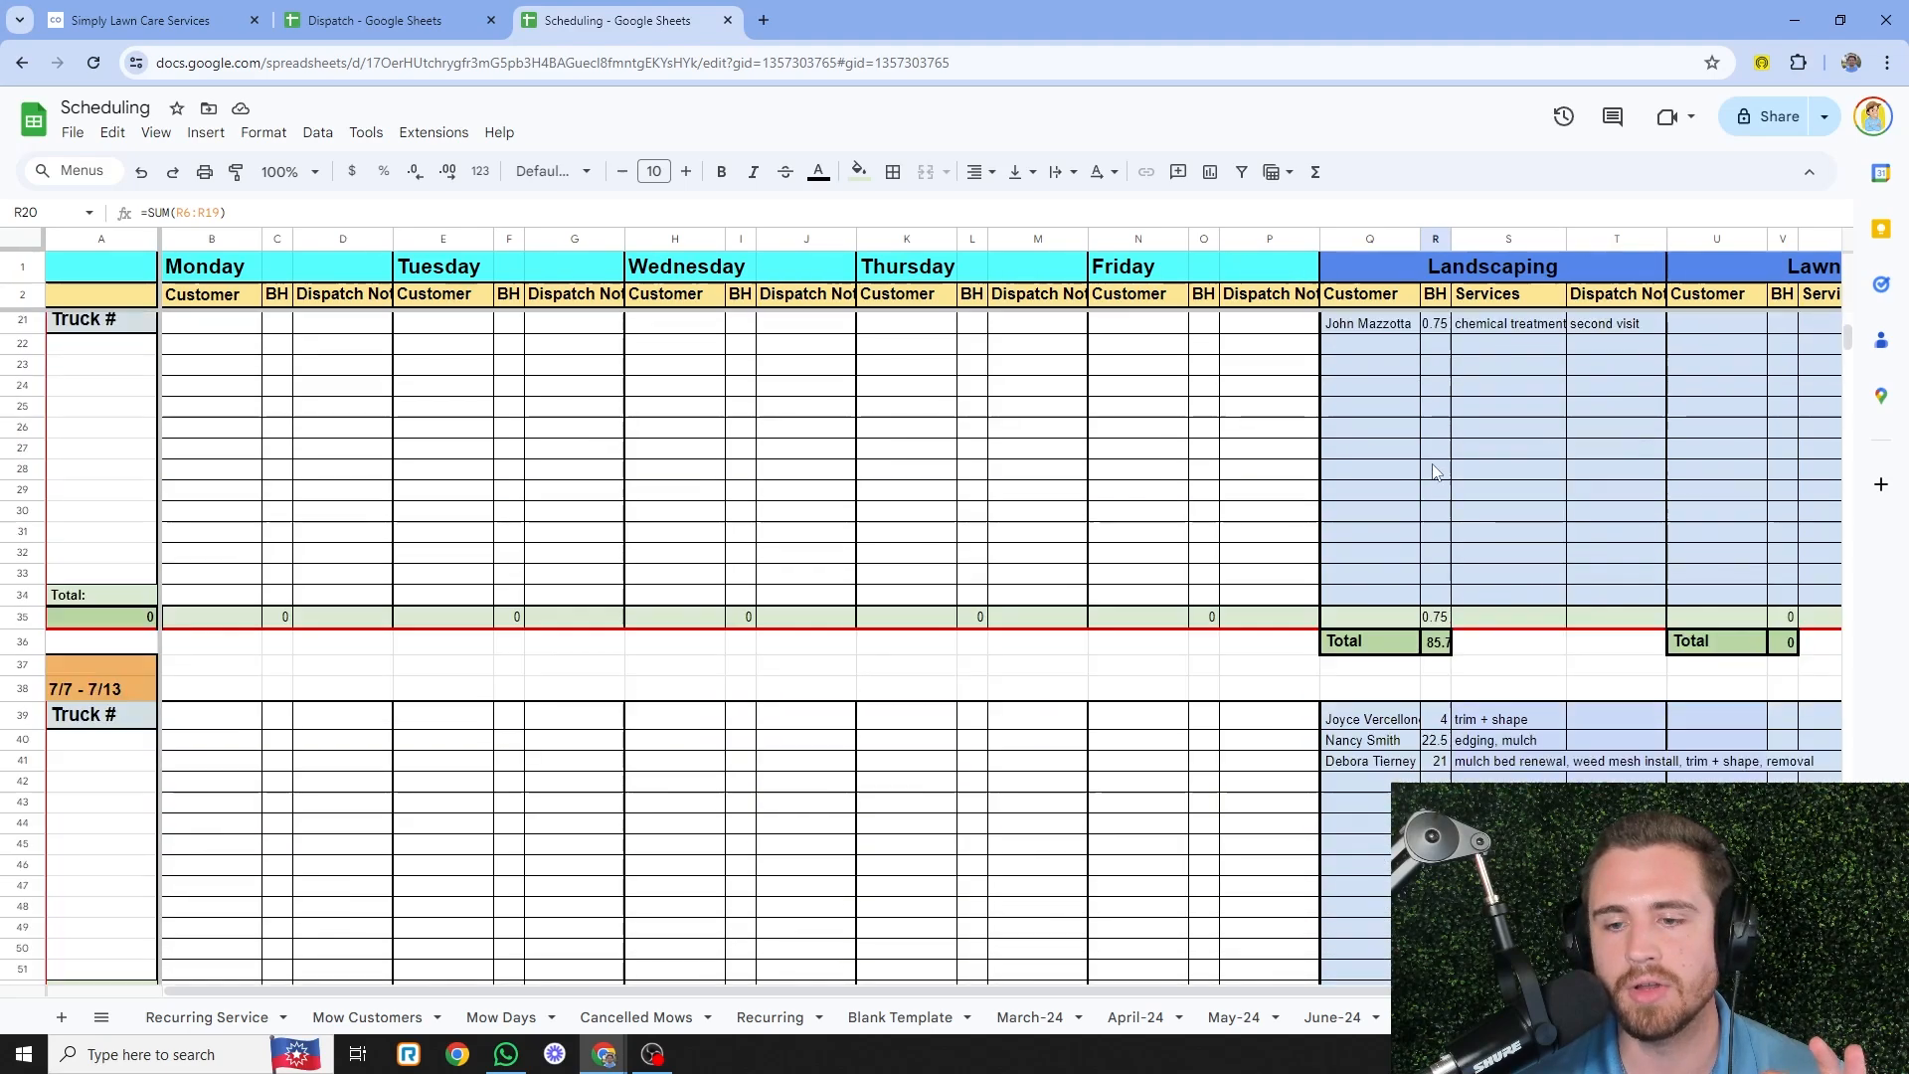
scroll(1444, 450, down, 1)
click(1446, 508)
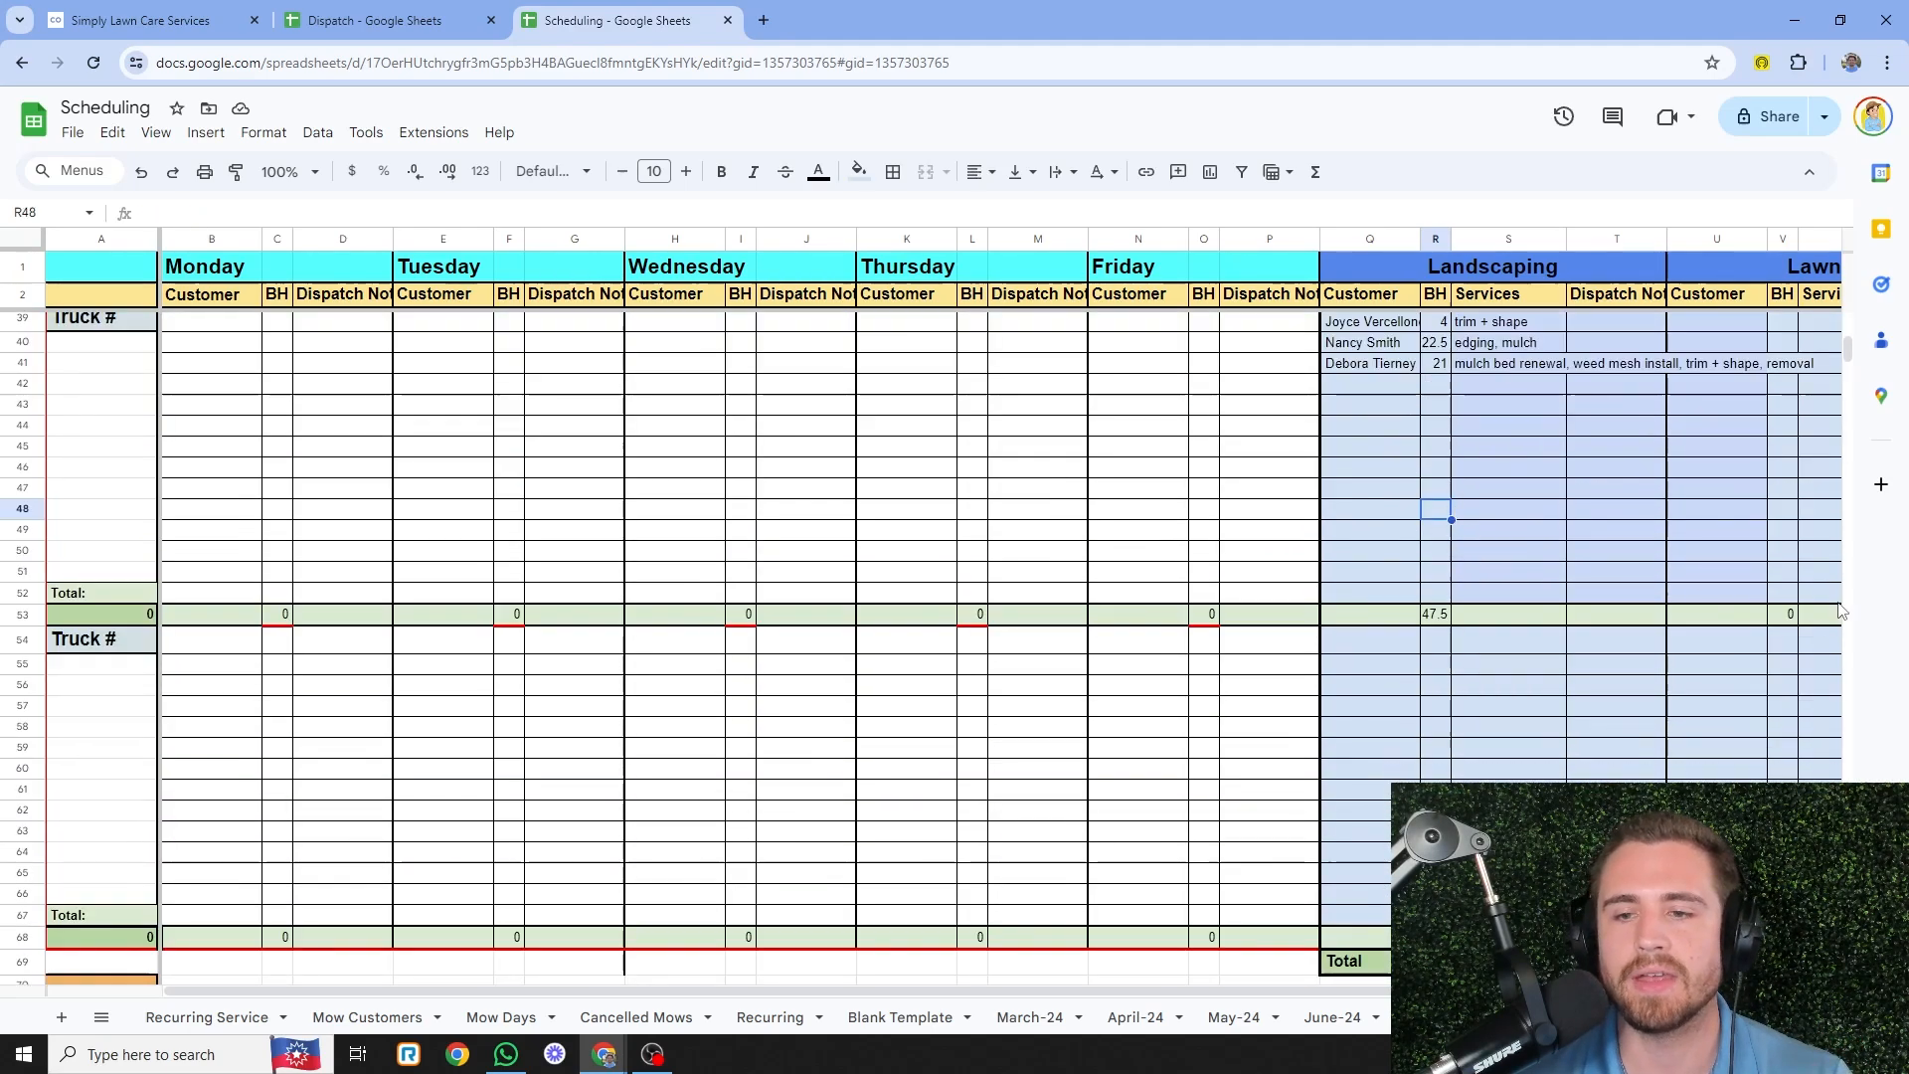
click(1447, 446)
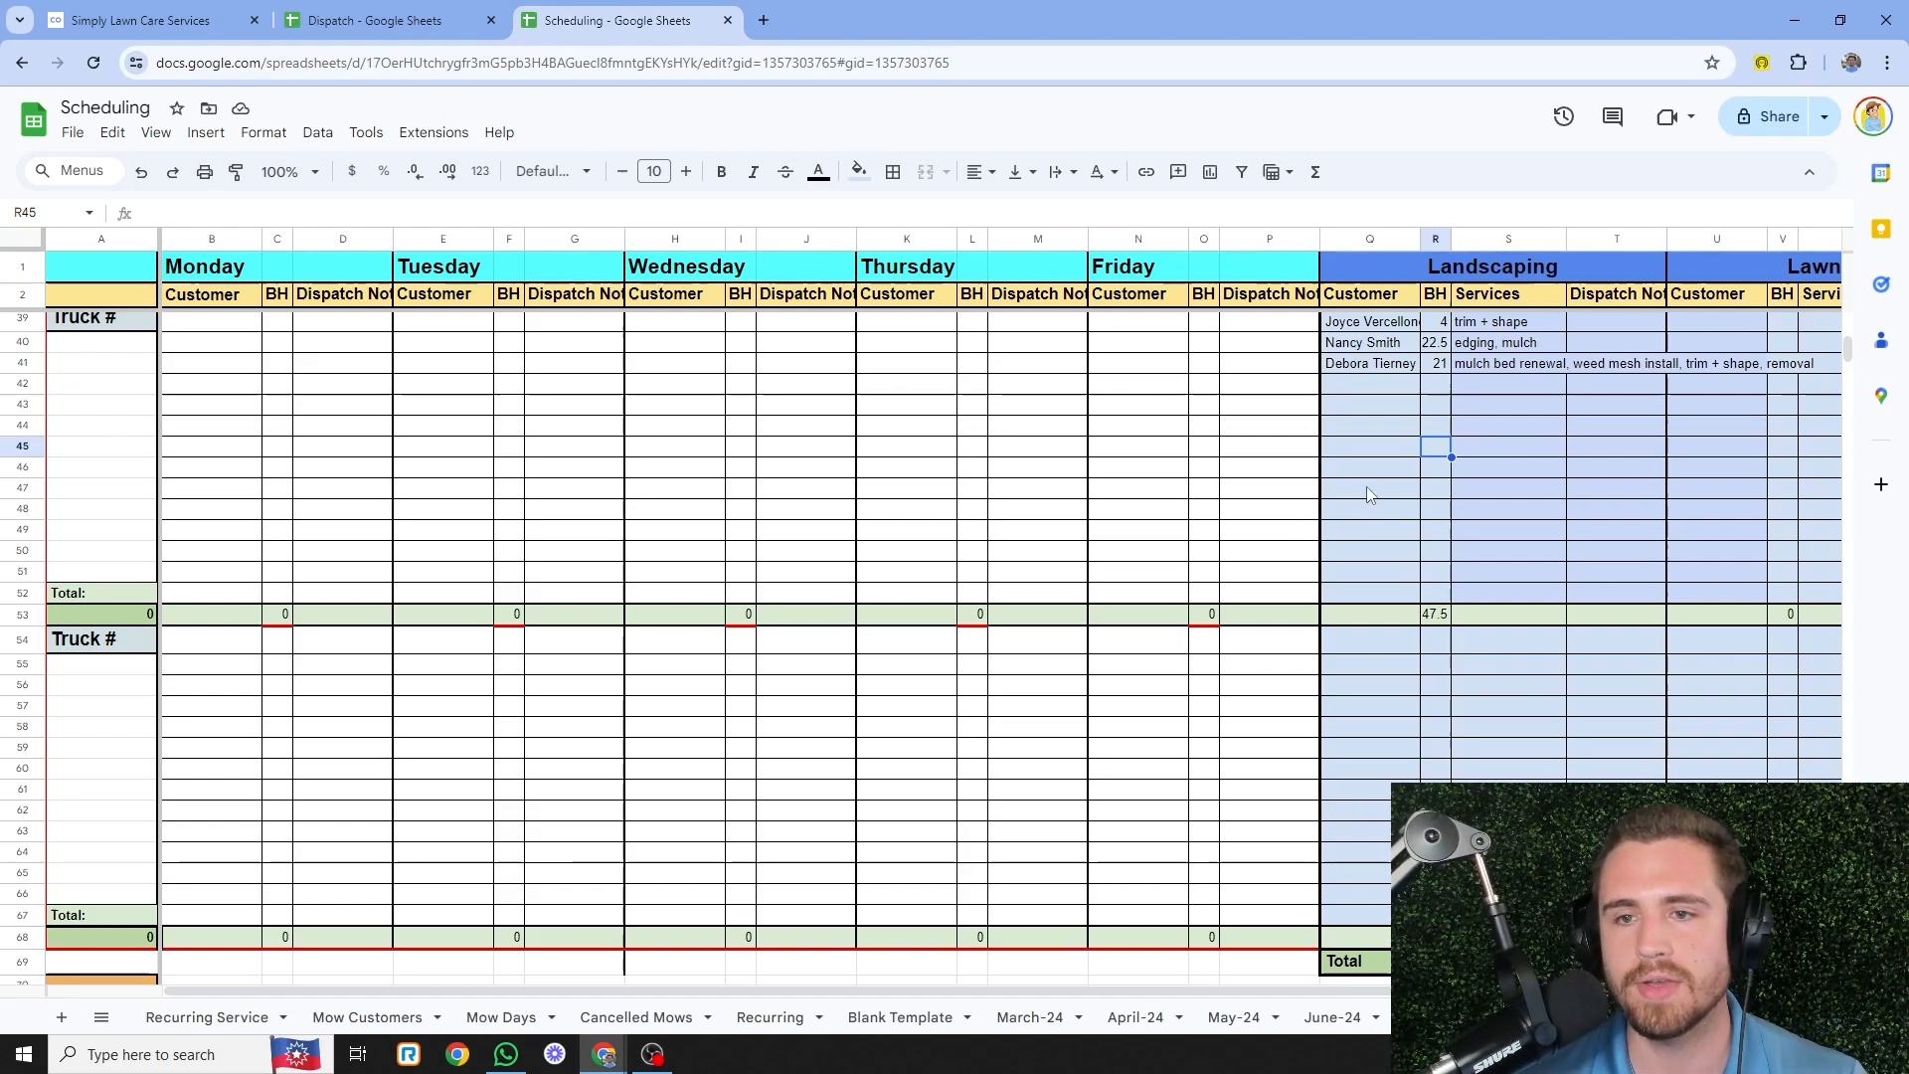
click(1397, 386)
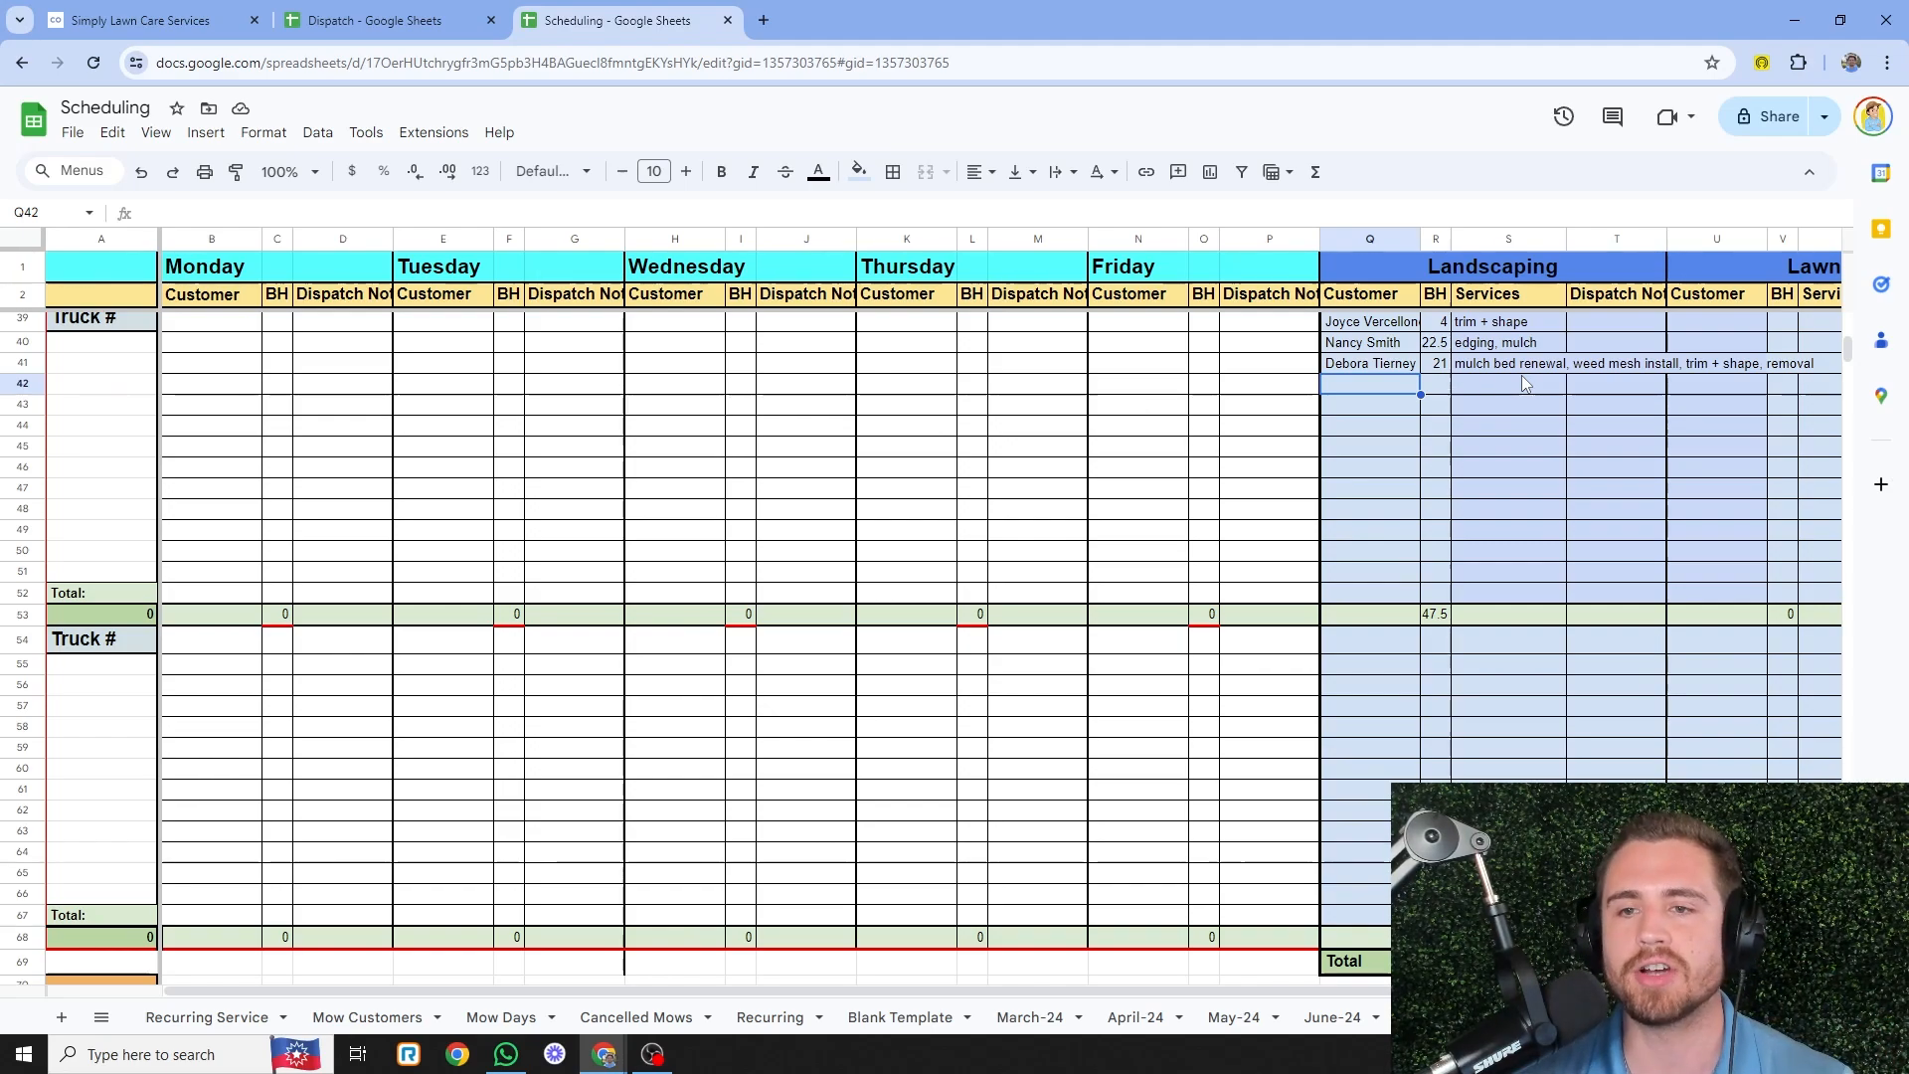
scroll(1507, 750, up, 3)
scroll(1508, 750, up, 9)
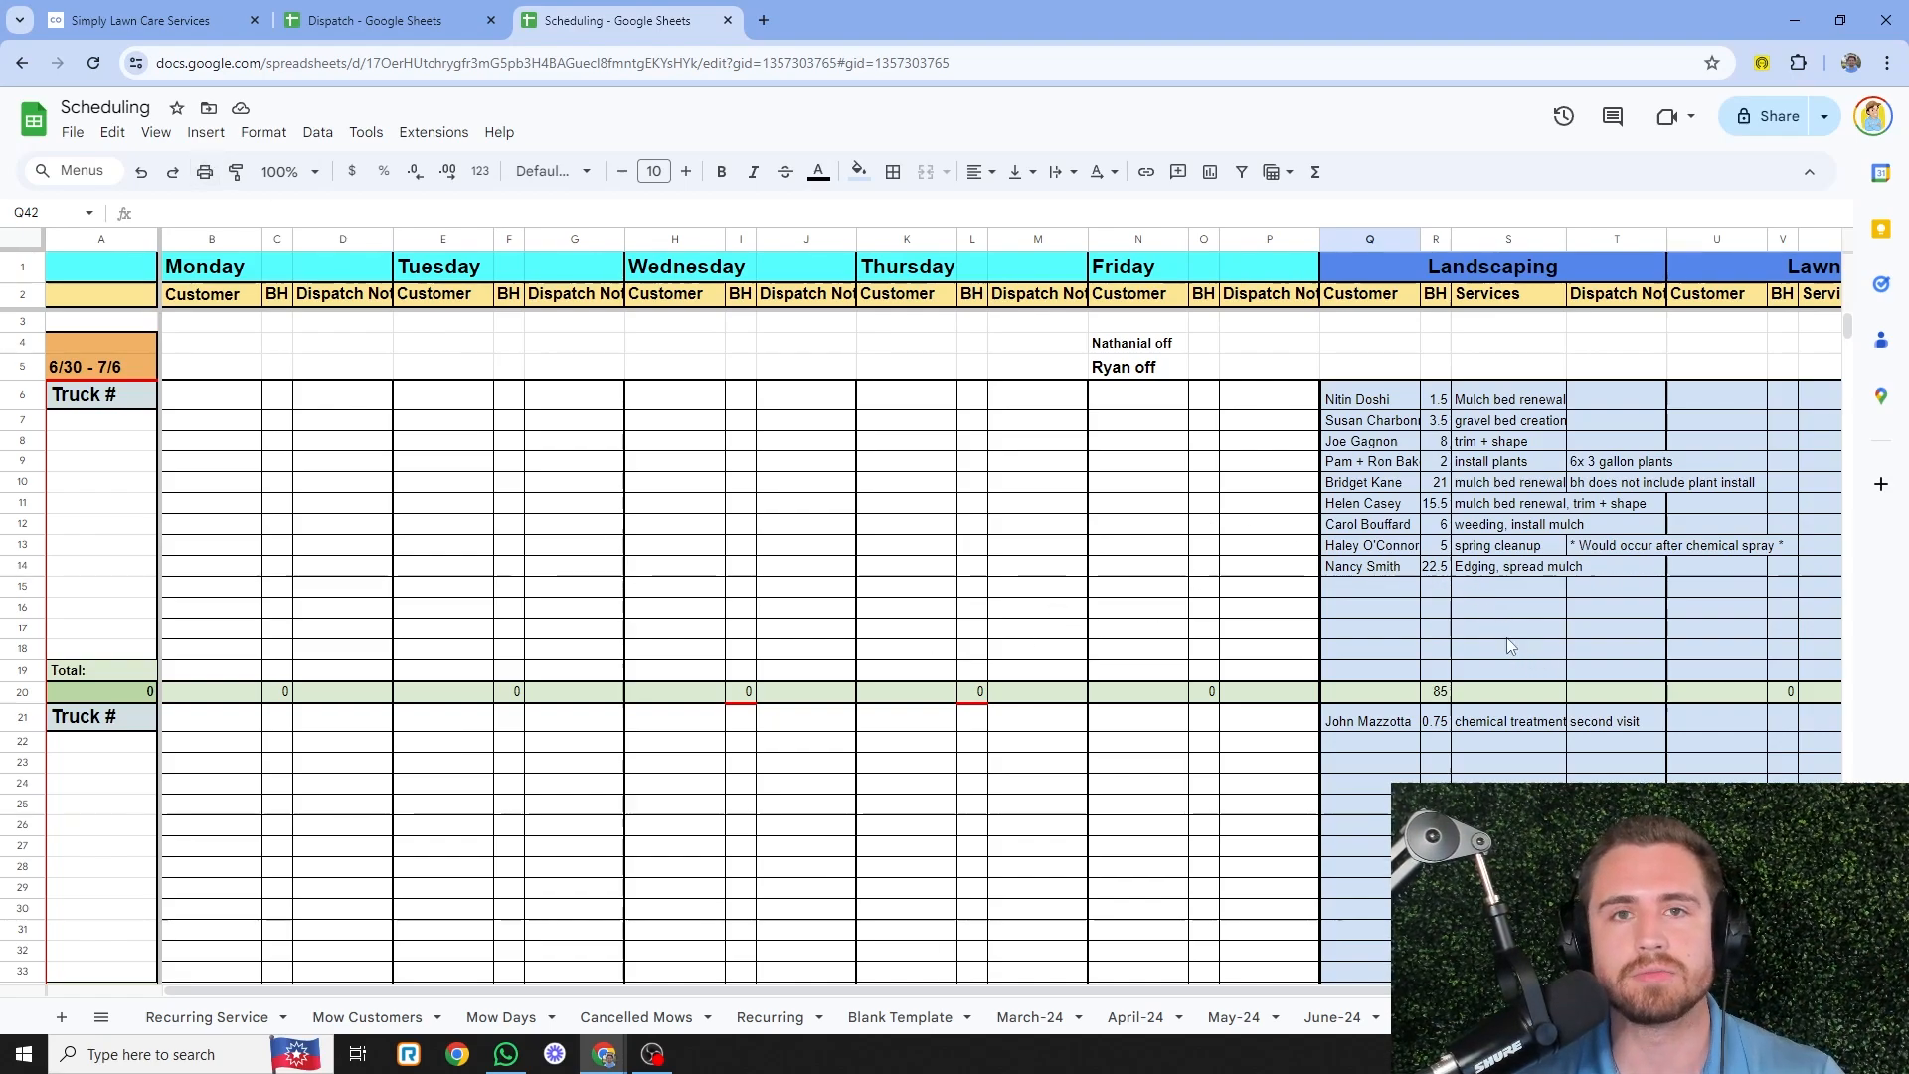
- Look over the 6/30 - 7/6 week's day slots, ending on the Thursday customer slot in row 14
click(1210, 567)
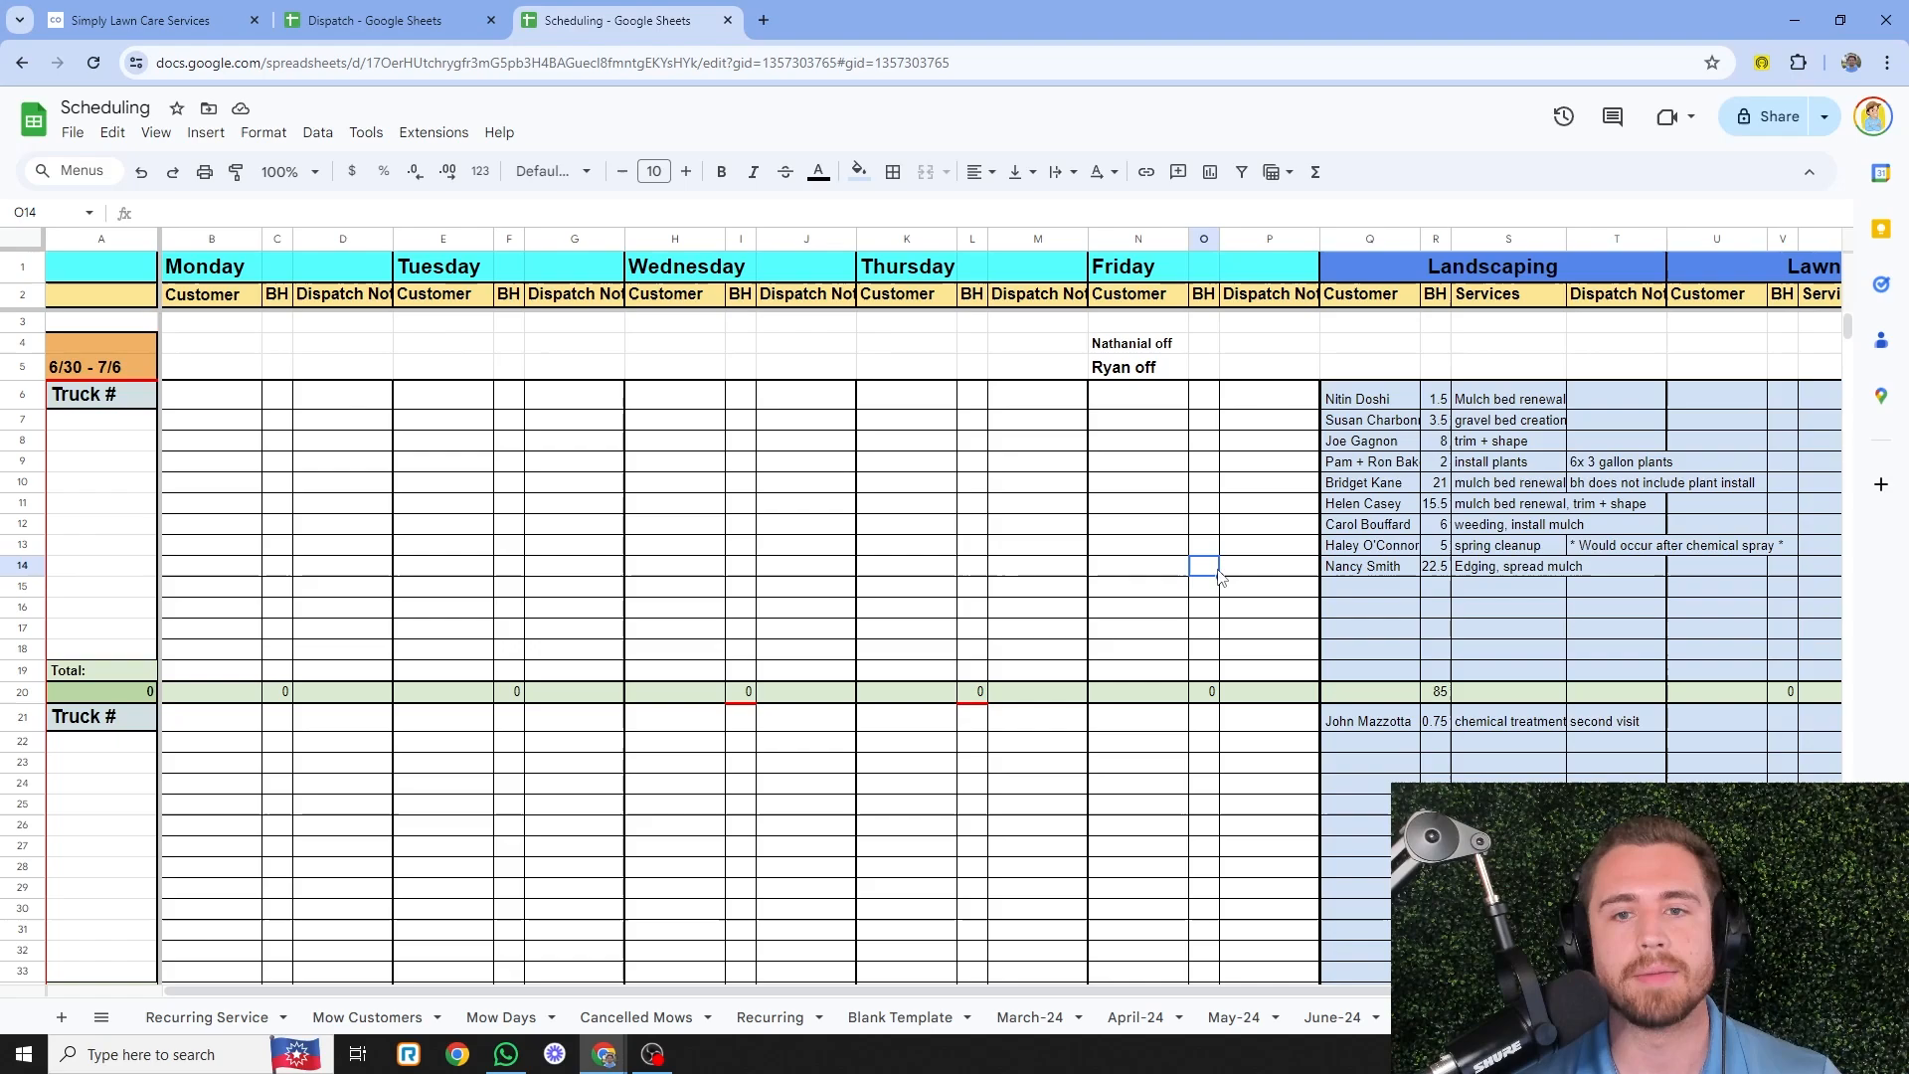
click(995, 575)
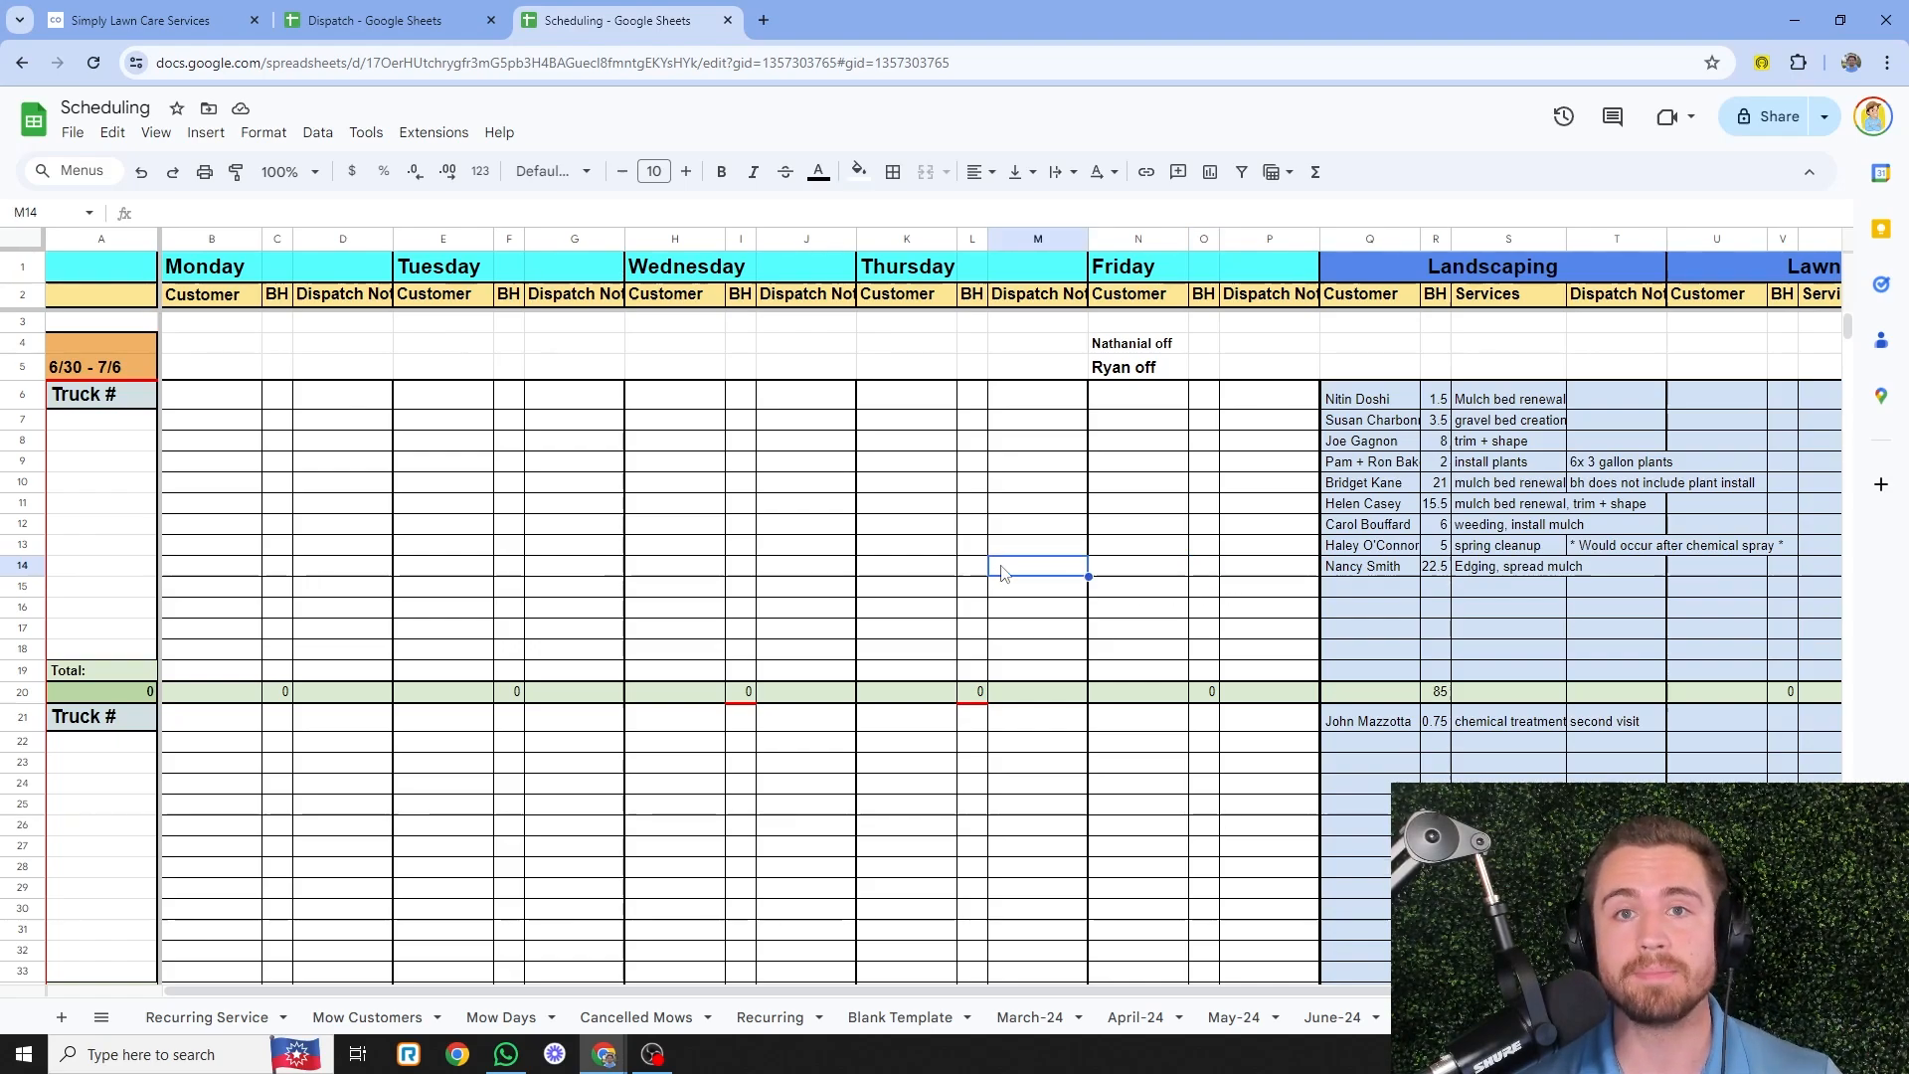
key(Up)
key(Left)
key(Left)
click(1026, 530)
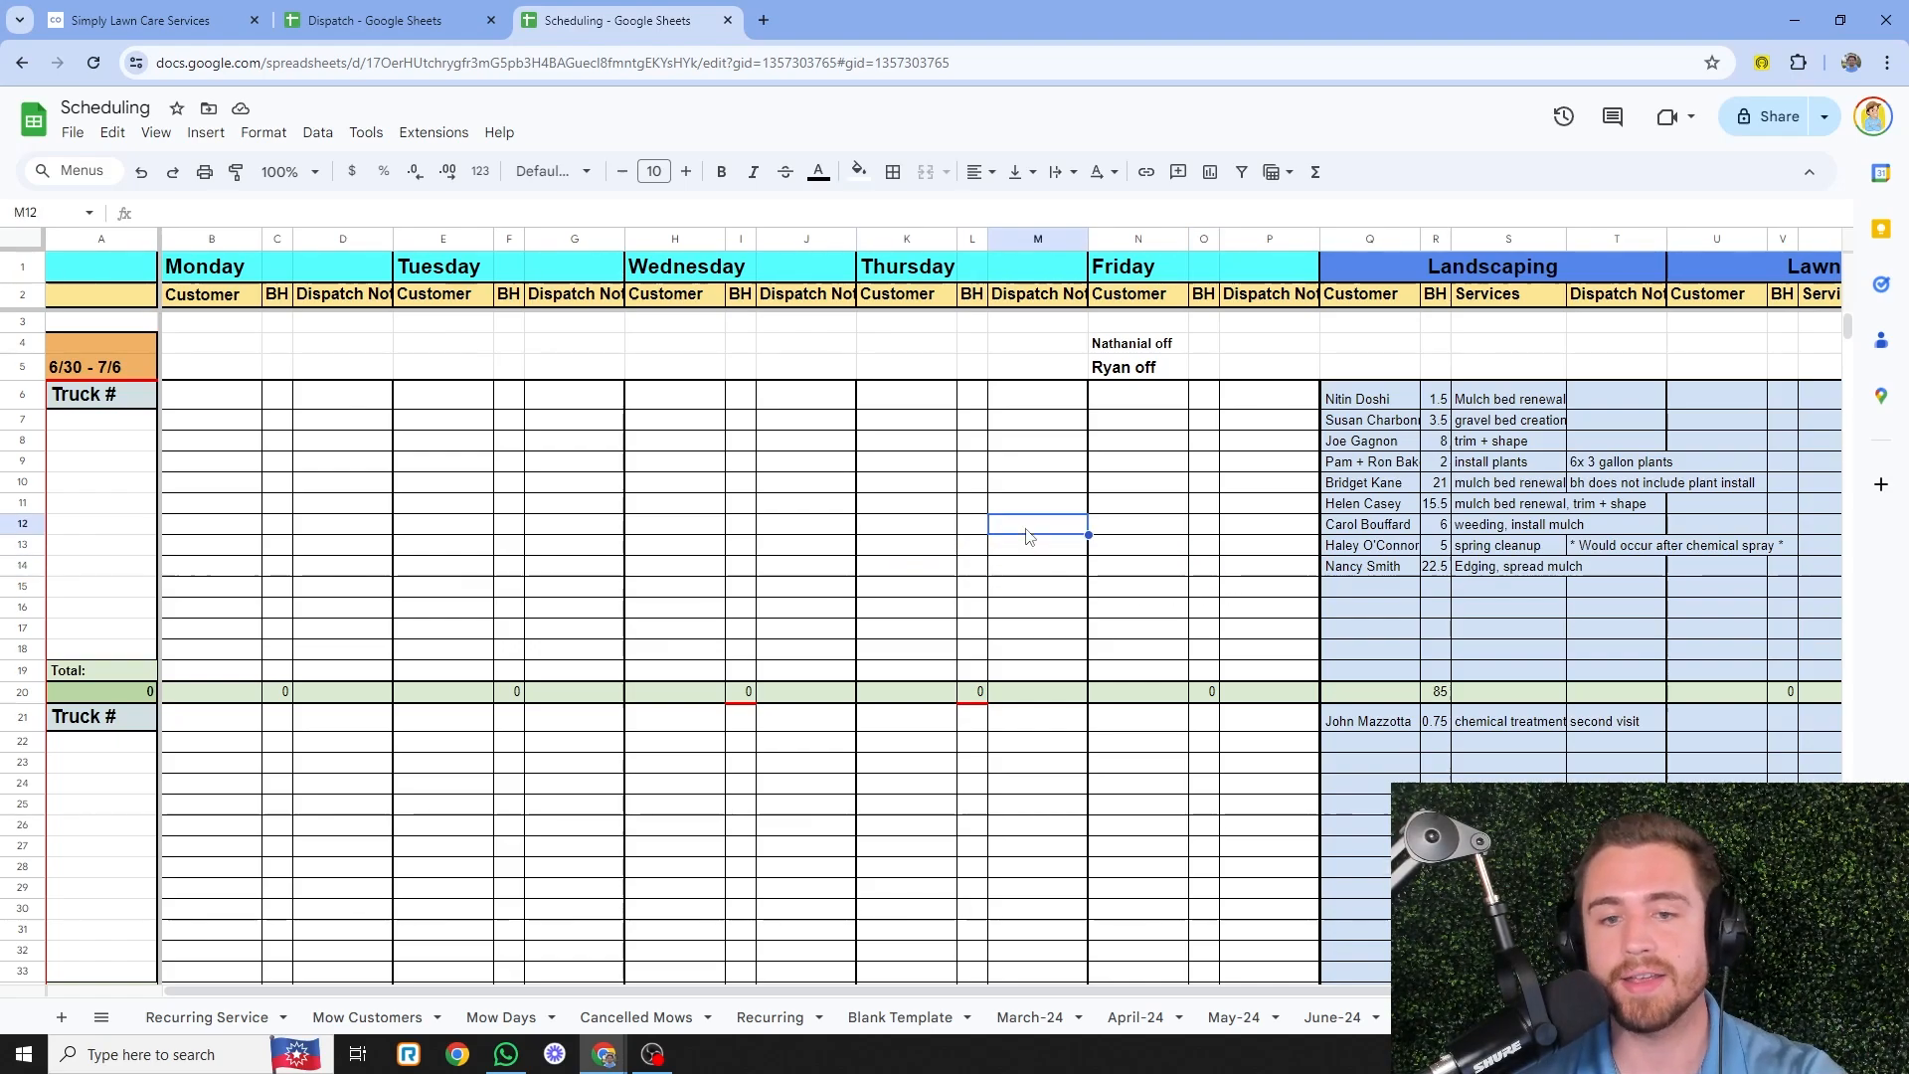
click(1043, 566)
click(892, 563)
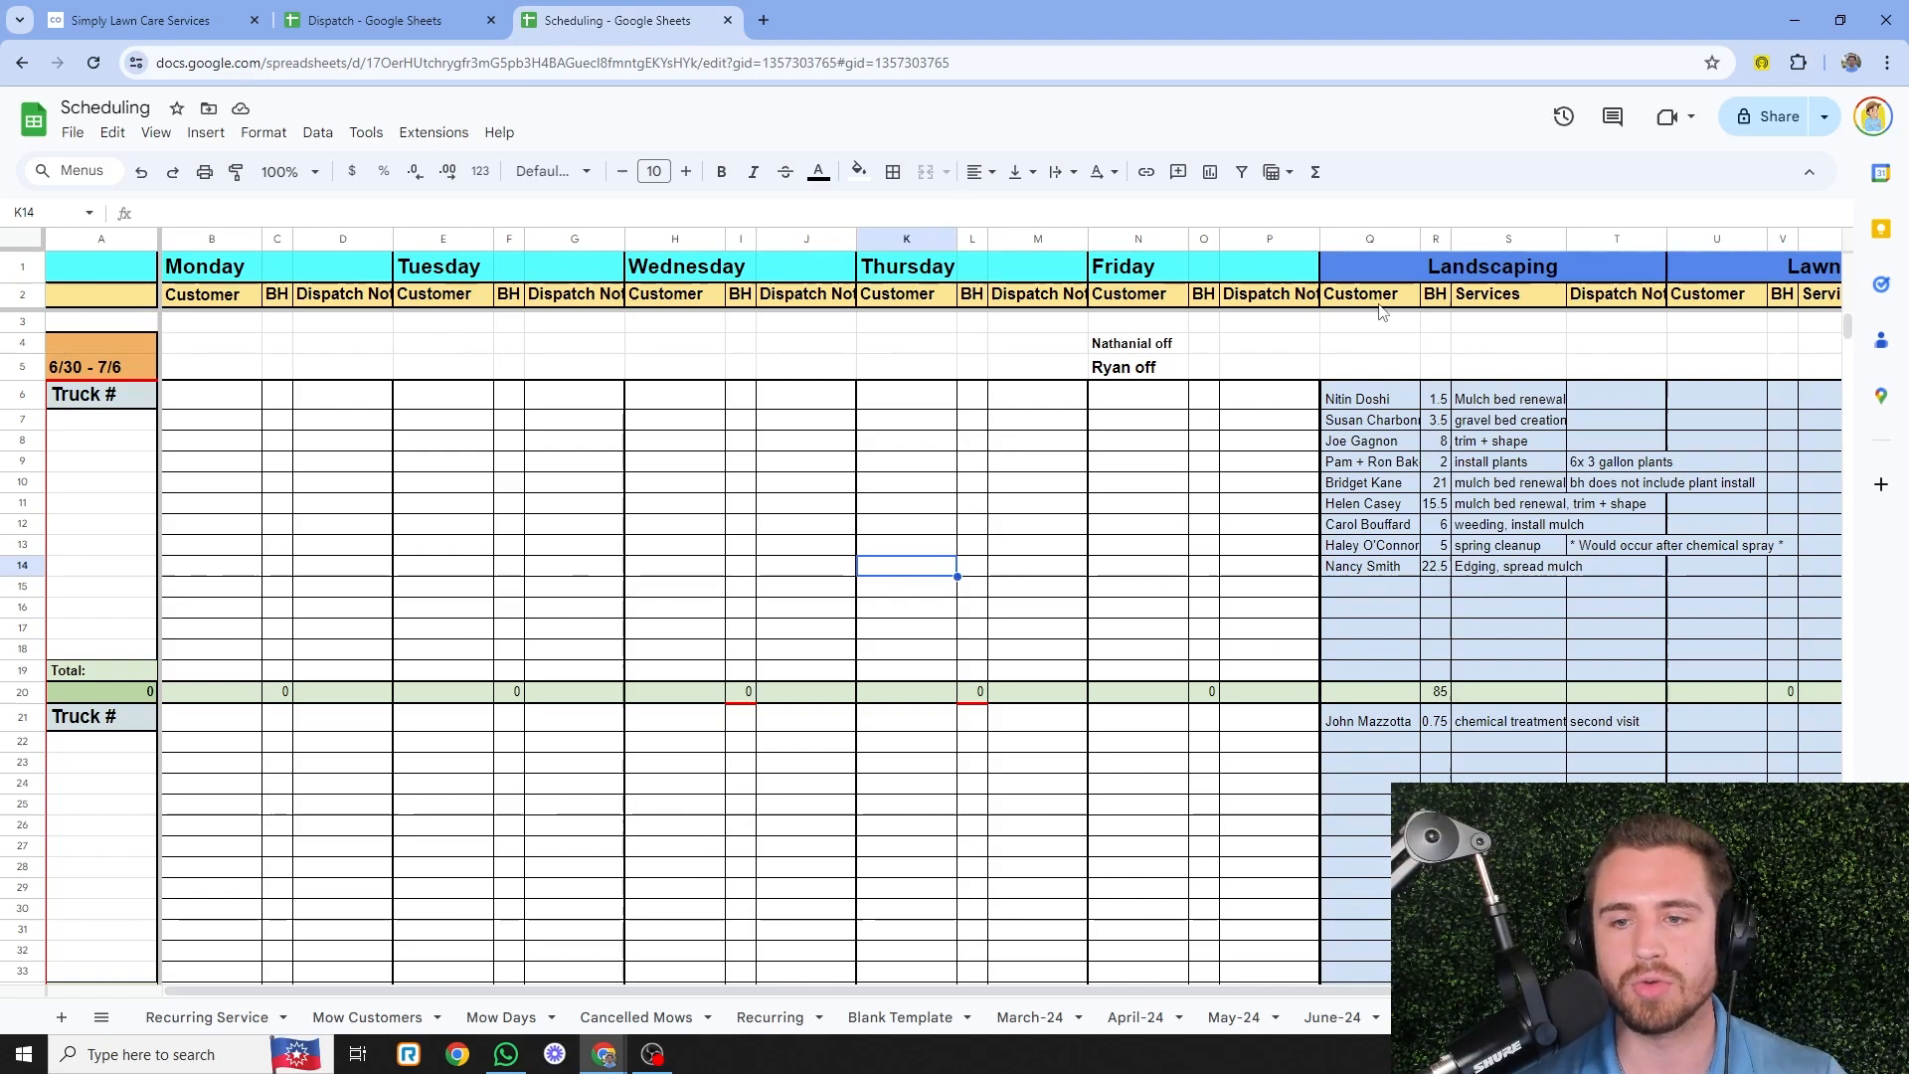
- Scroll down to the 7/7 - 7/13 week and its 47.5 hours of Landscaping jobs
scroll(1447, 681, down, 3)
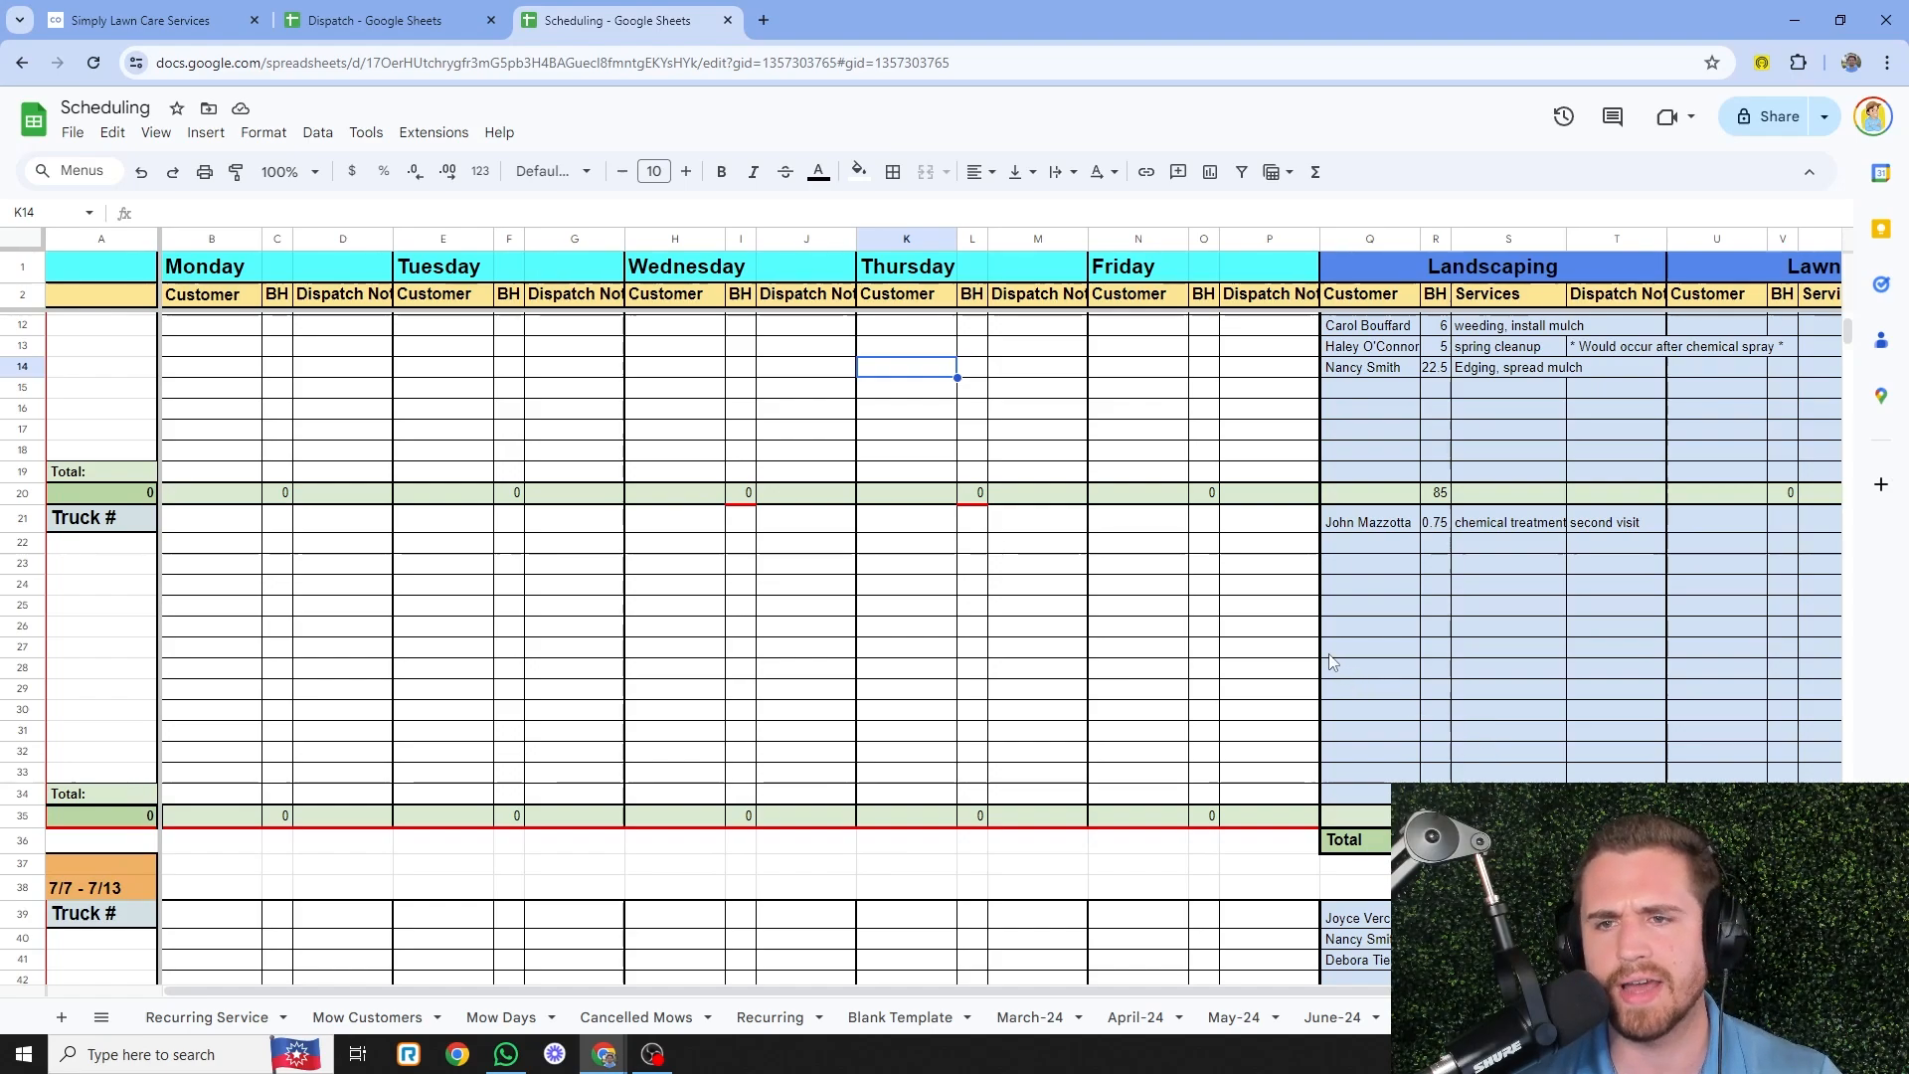
scroll(1332, 661, up, 3)
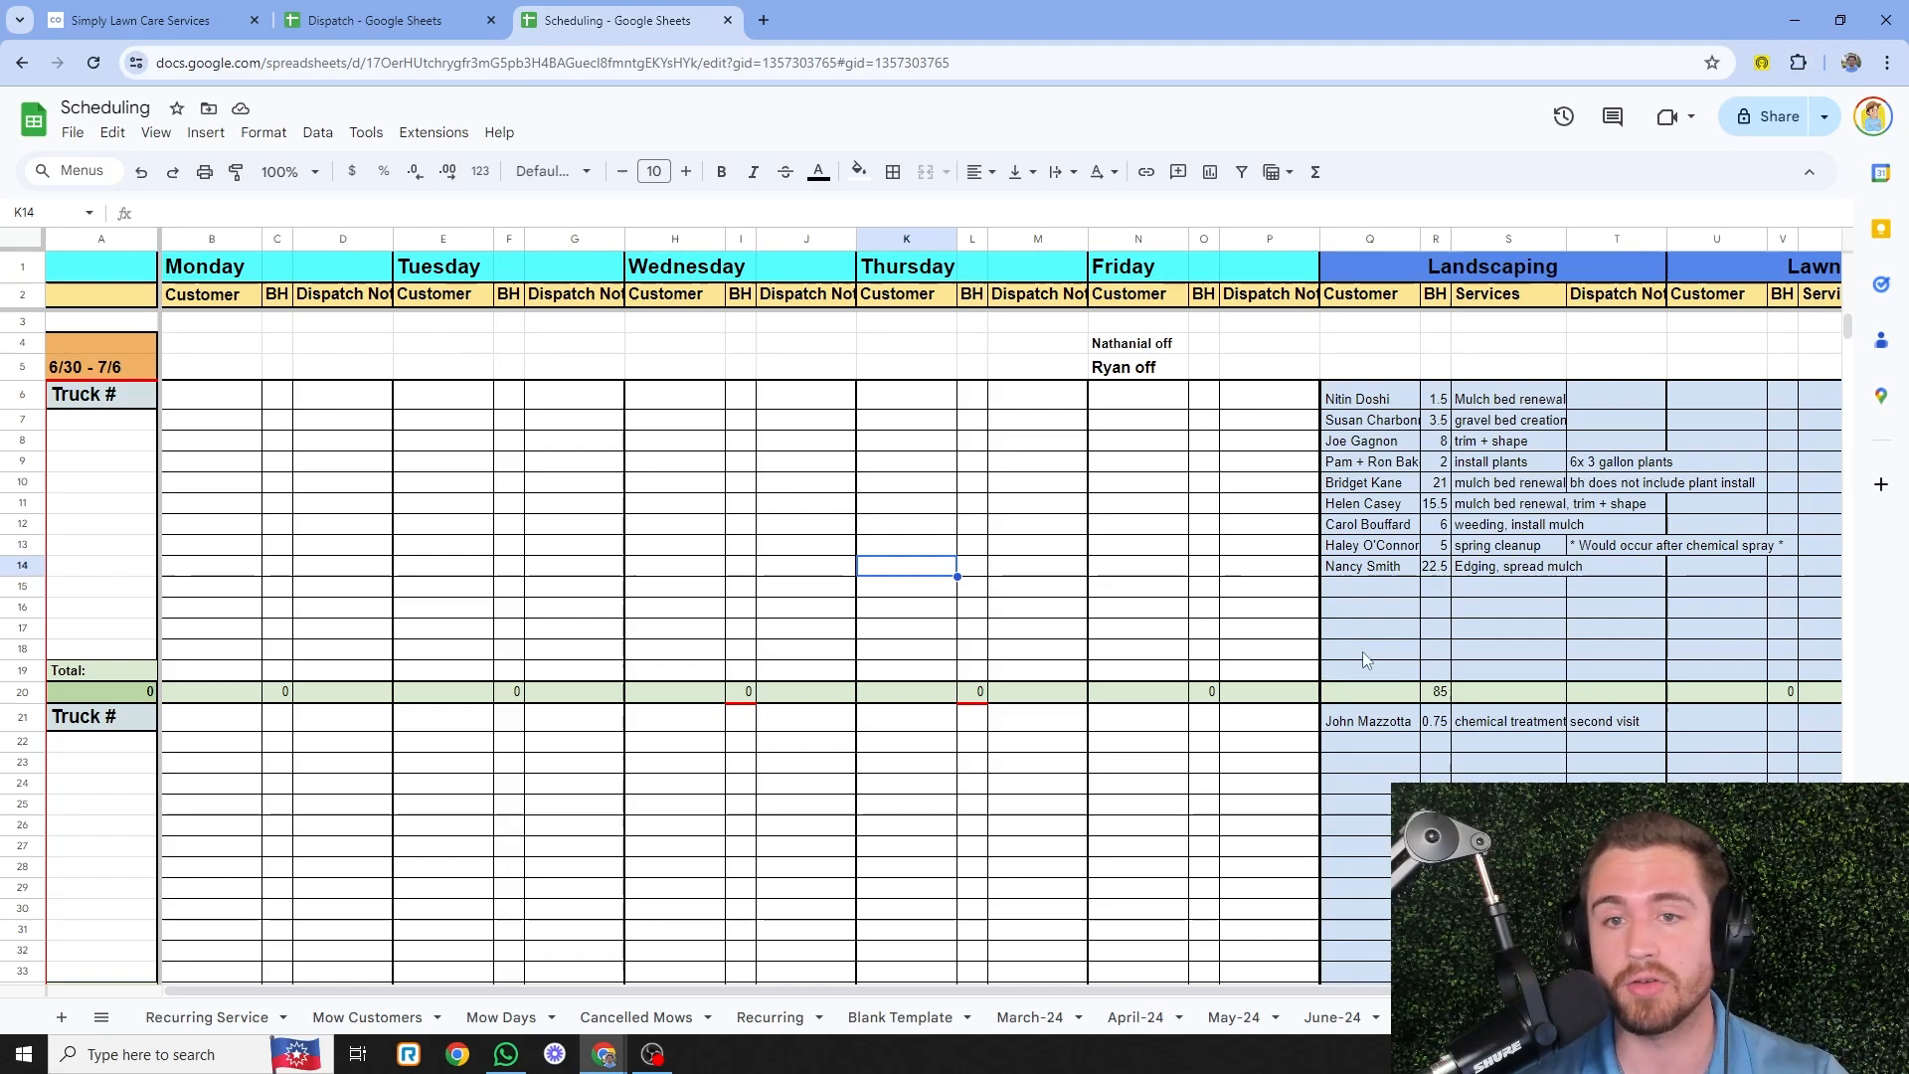
scroll(1360, 626, down, 5)
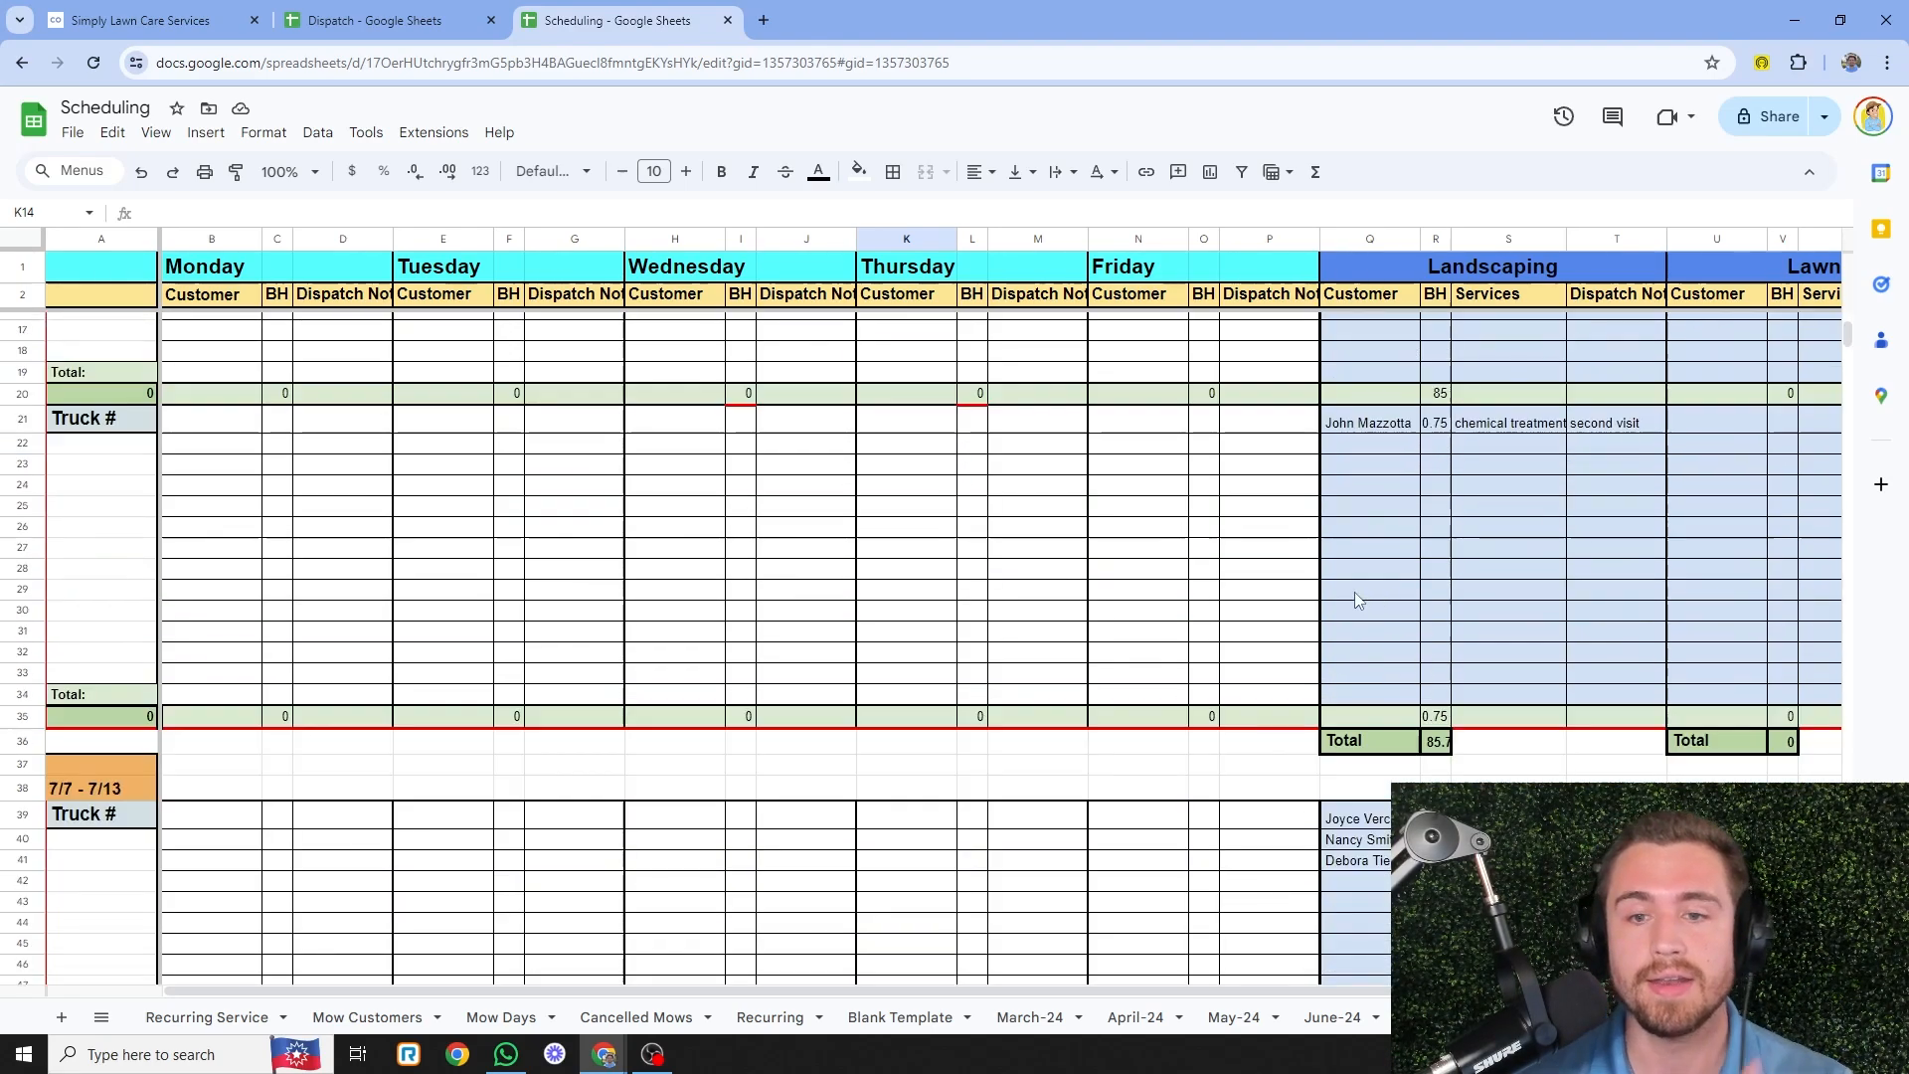
scroll(1357, 599, down, 5)
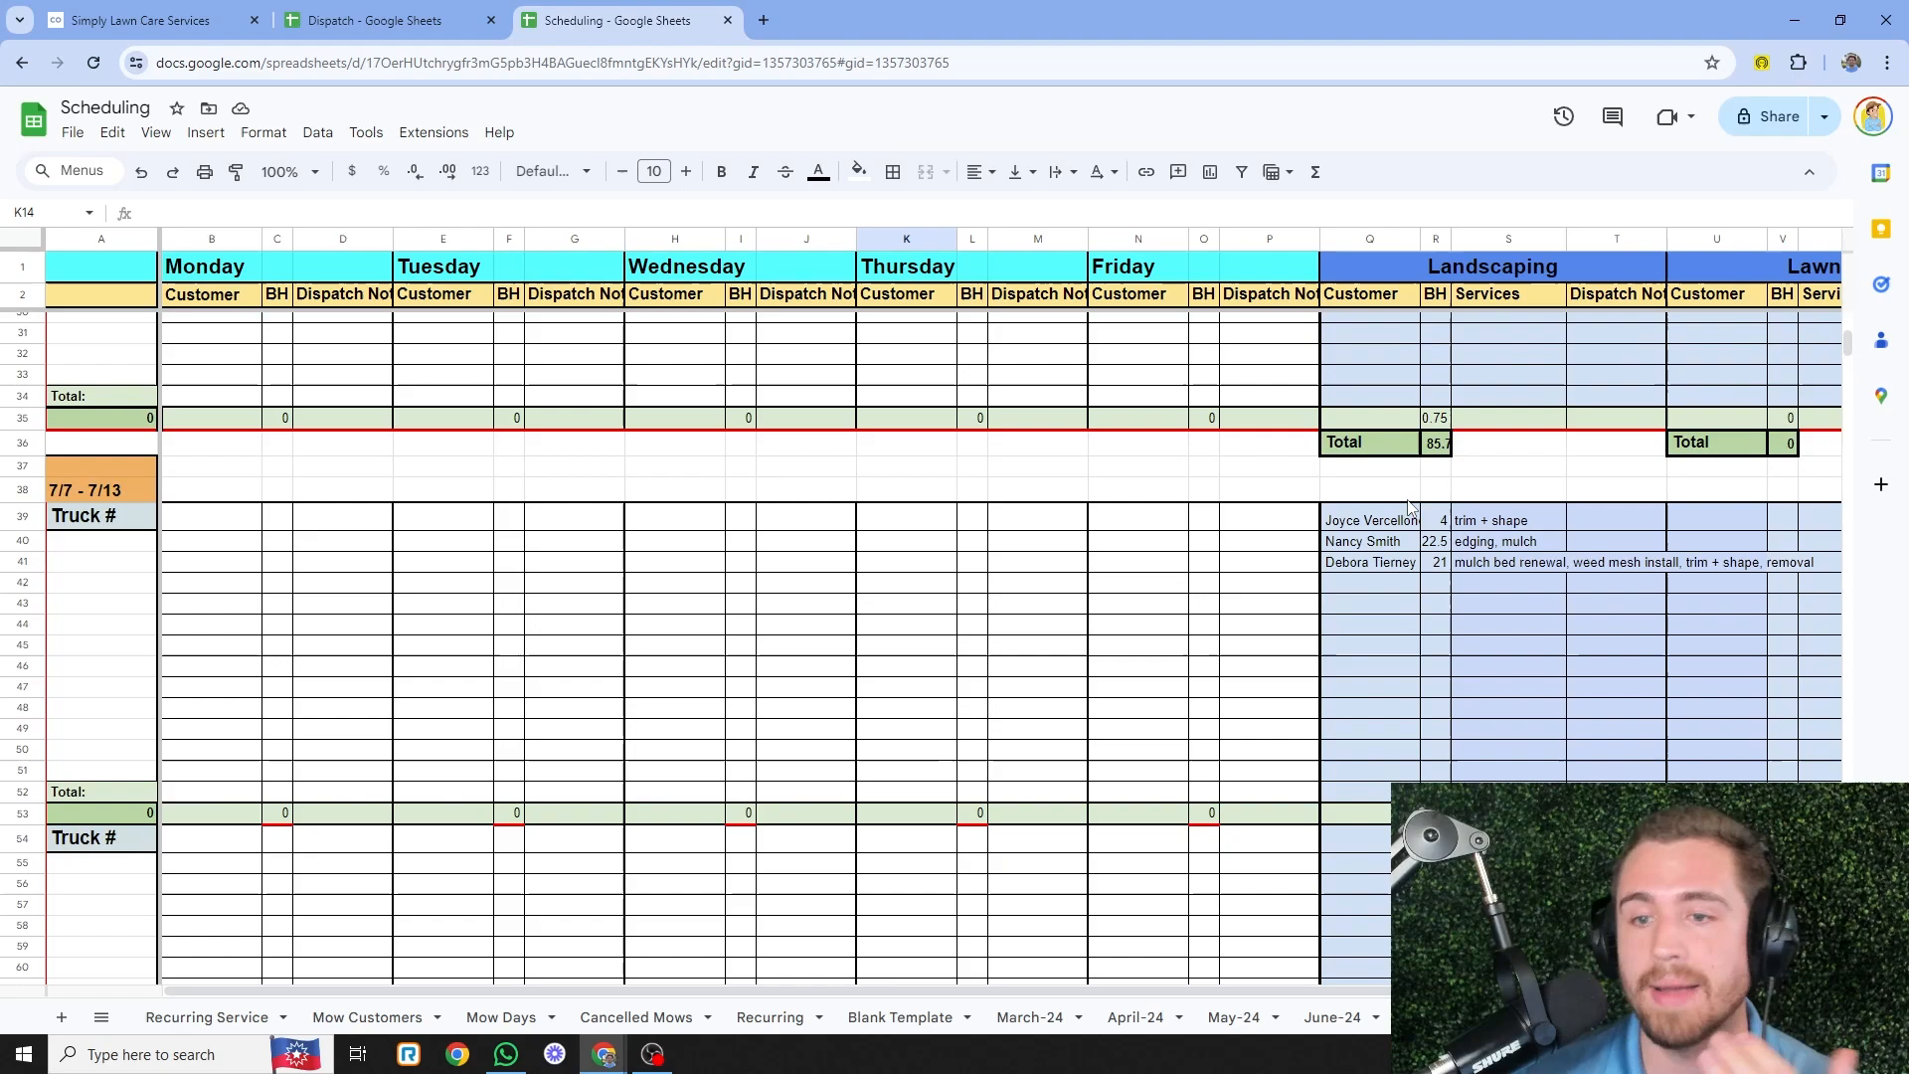
scroll(349, 473, down, 1)
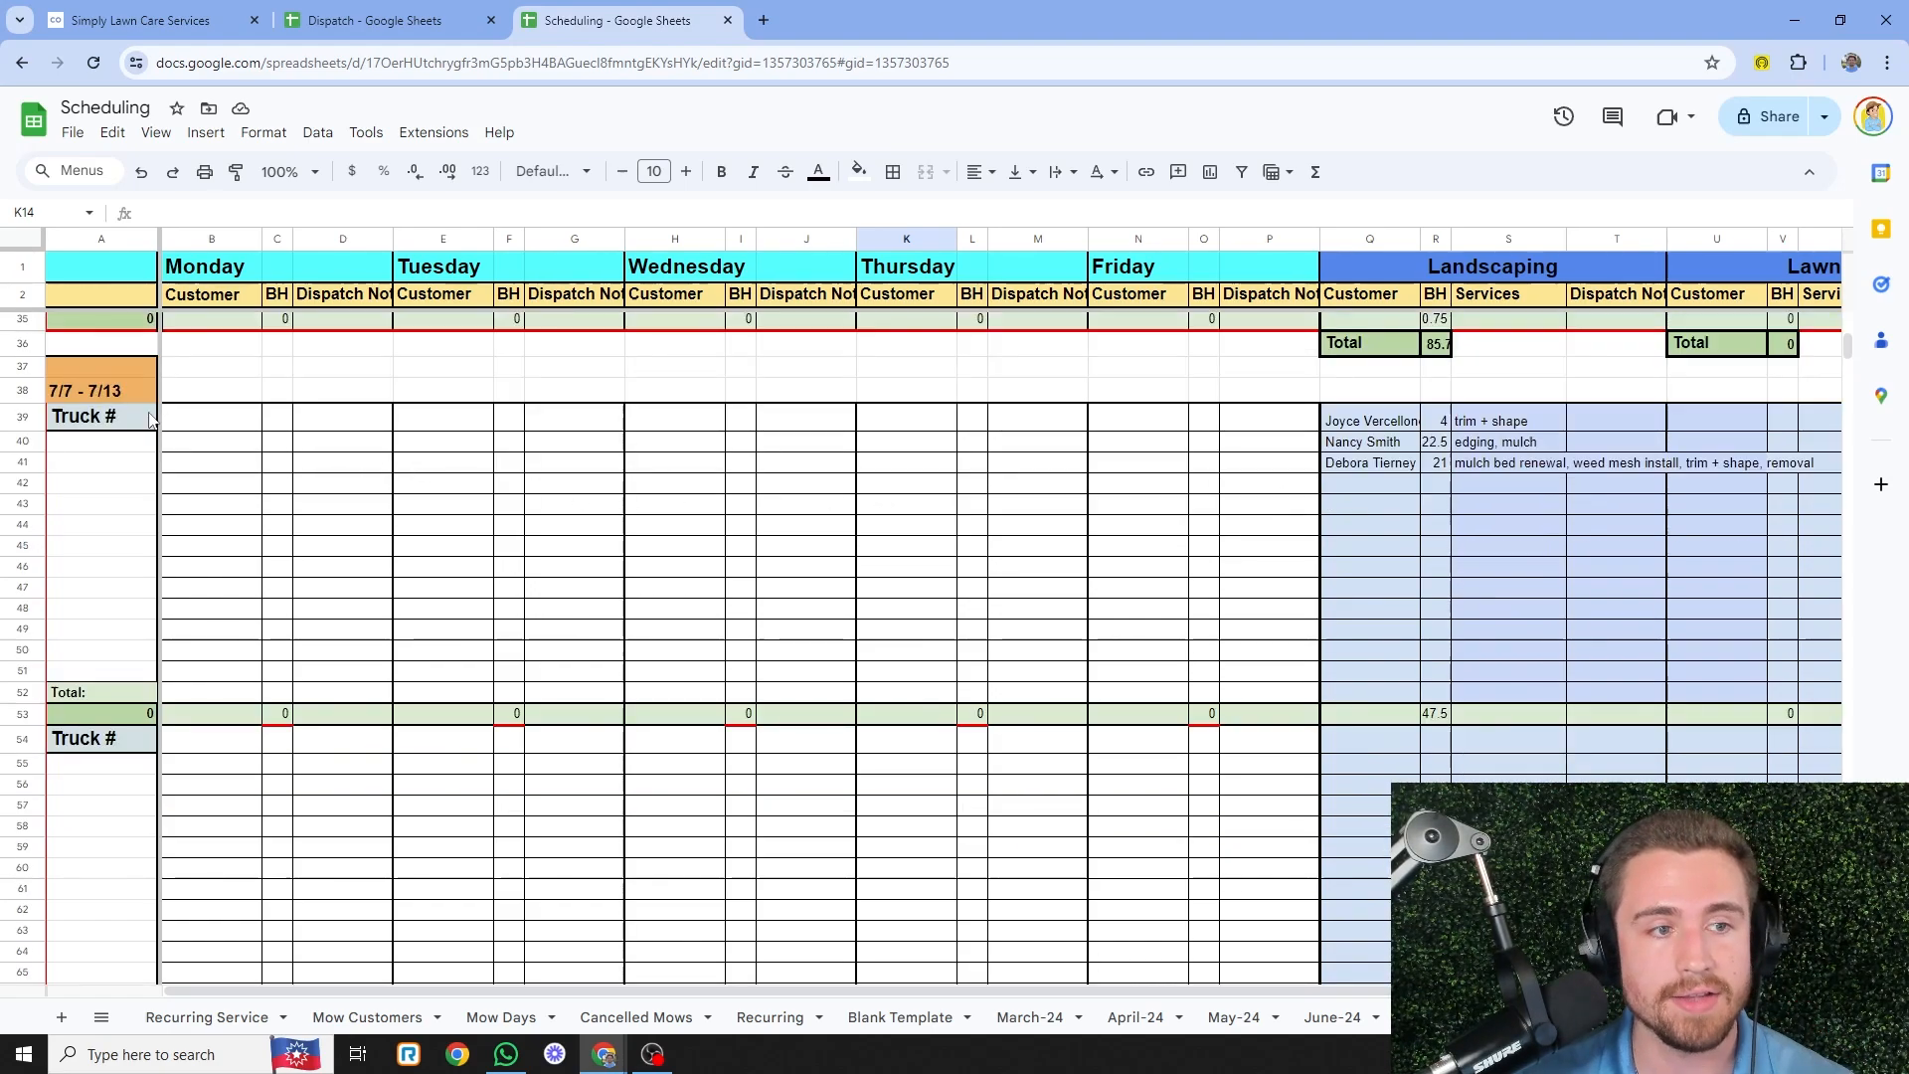
- Copy the newest job's customer name and 7 budgeted hours into Scheduling row 42
click(1375, 485)
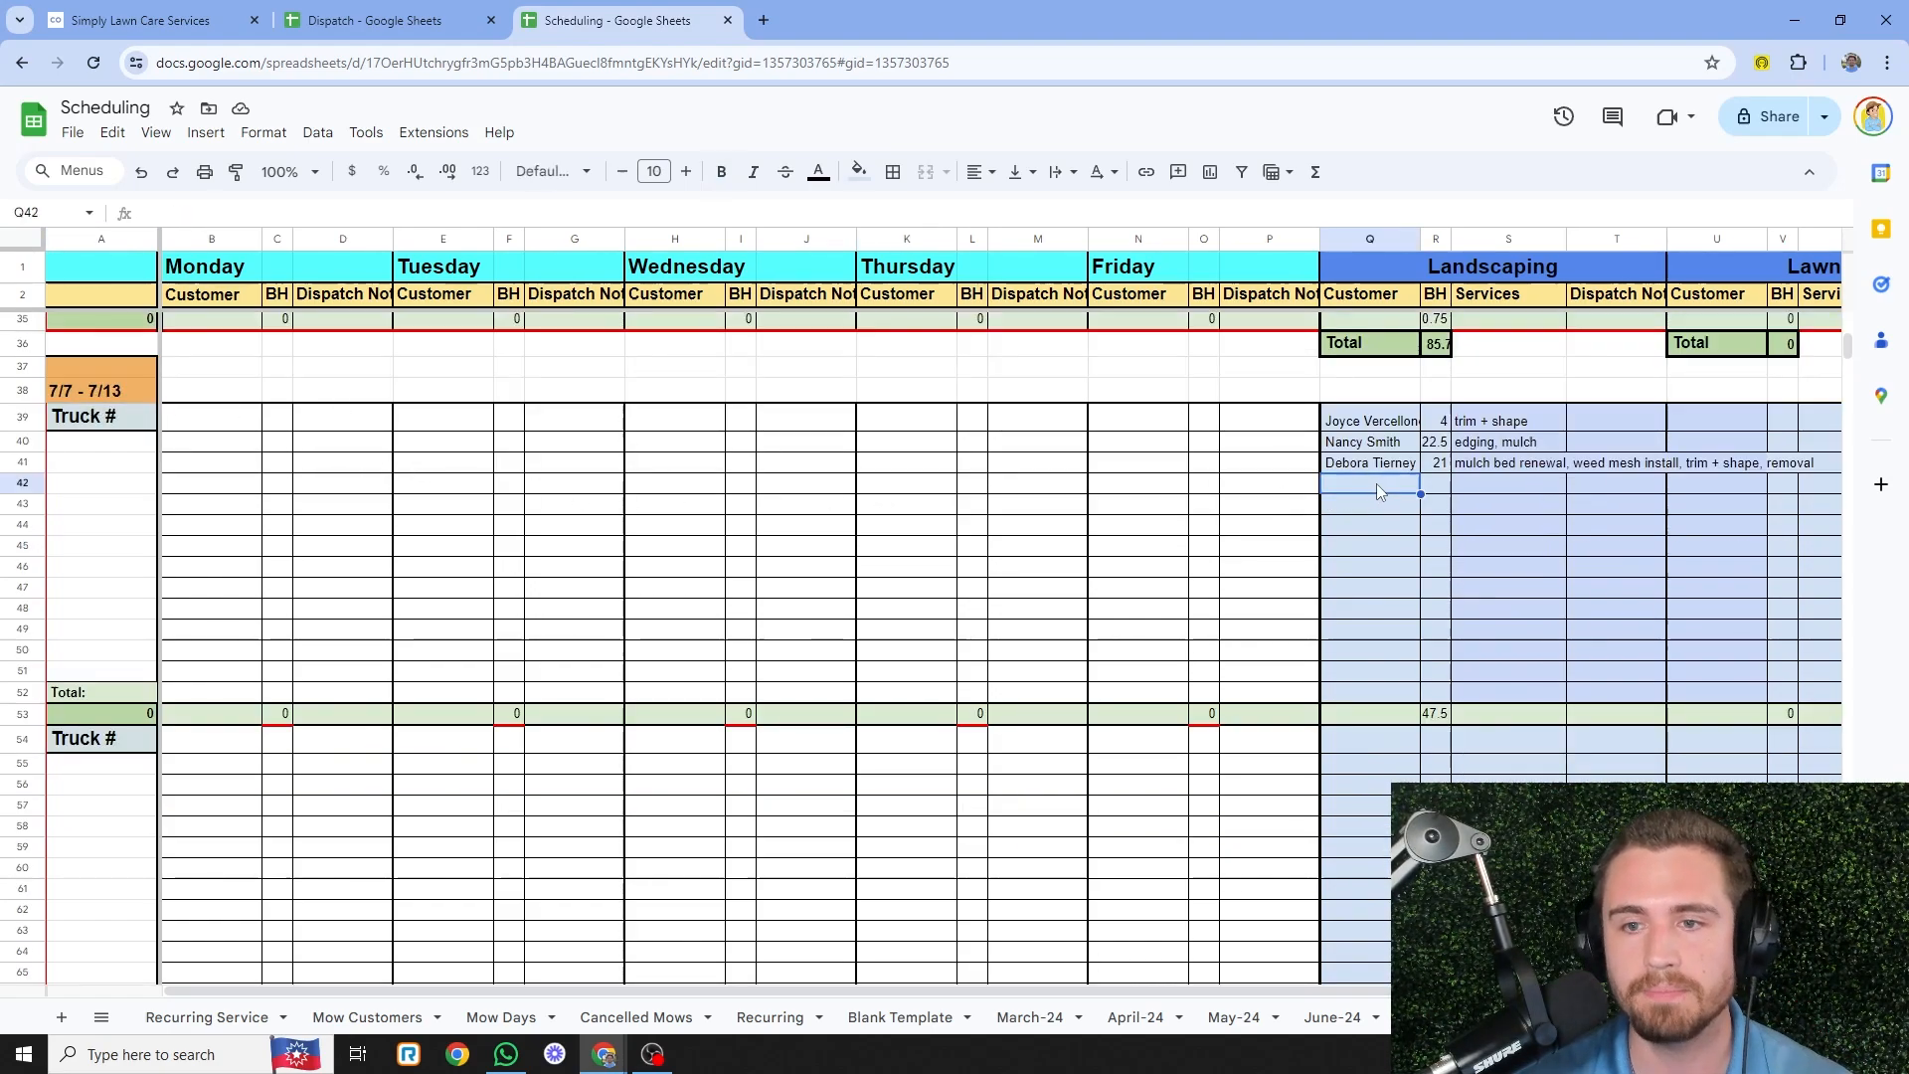
click(376, 20)
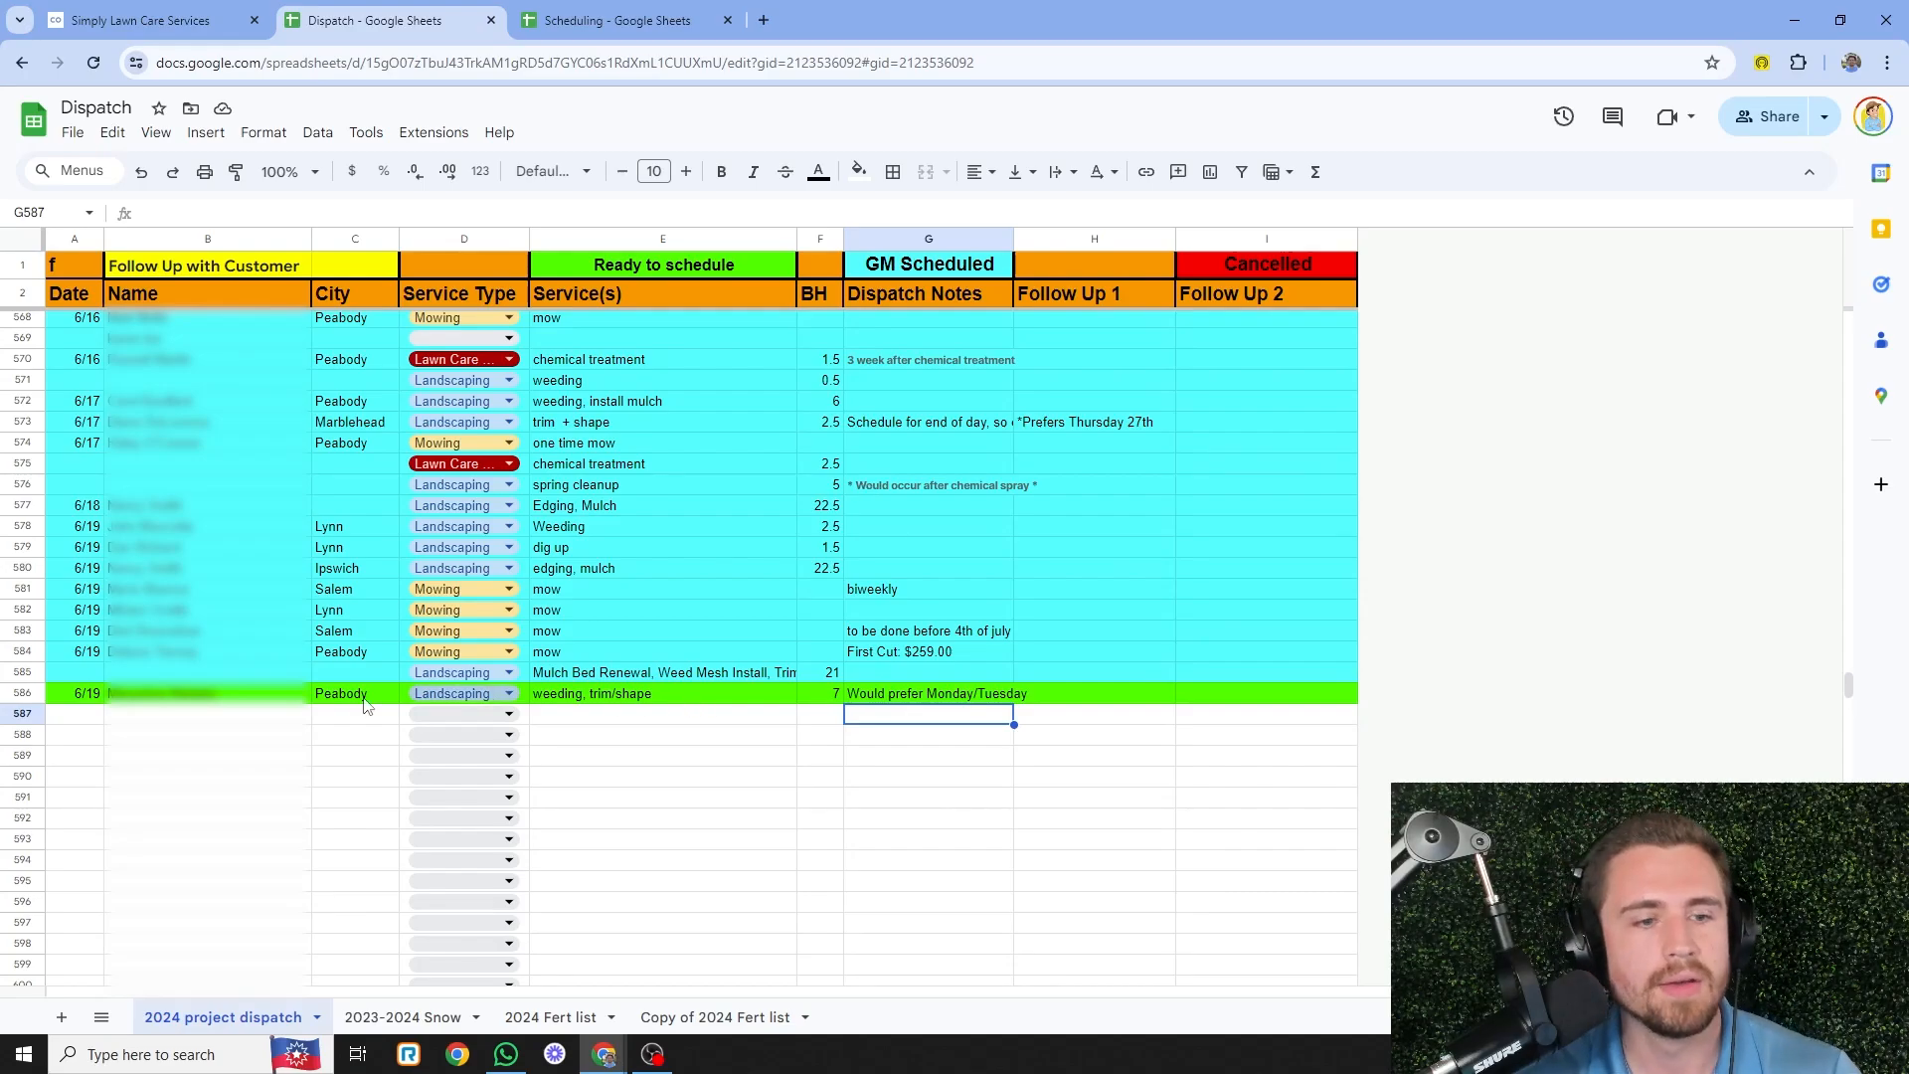
click(657, 20)
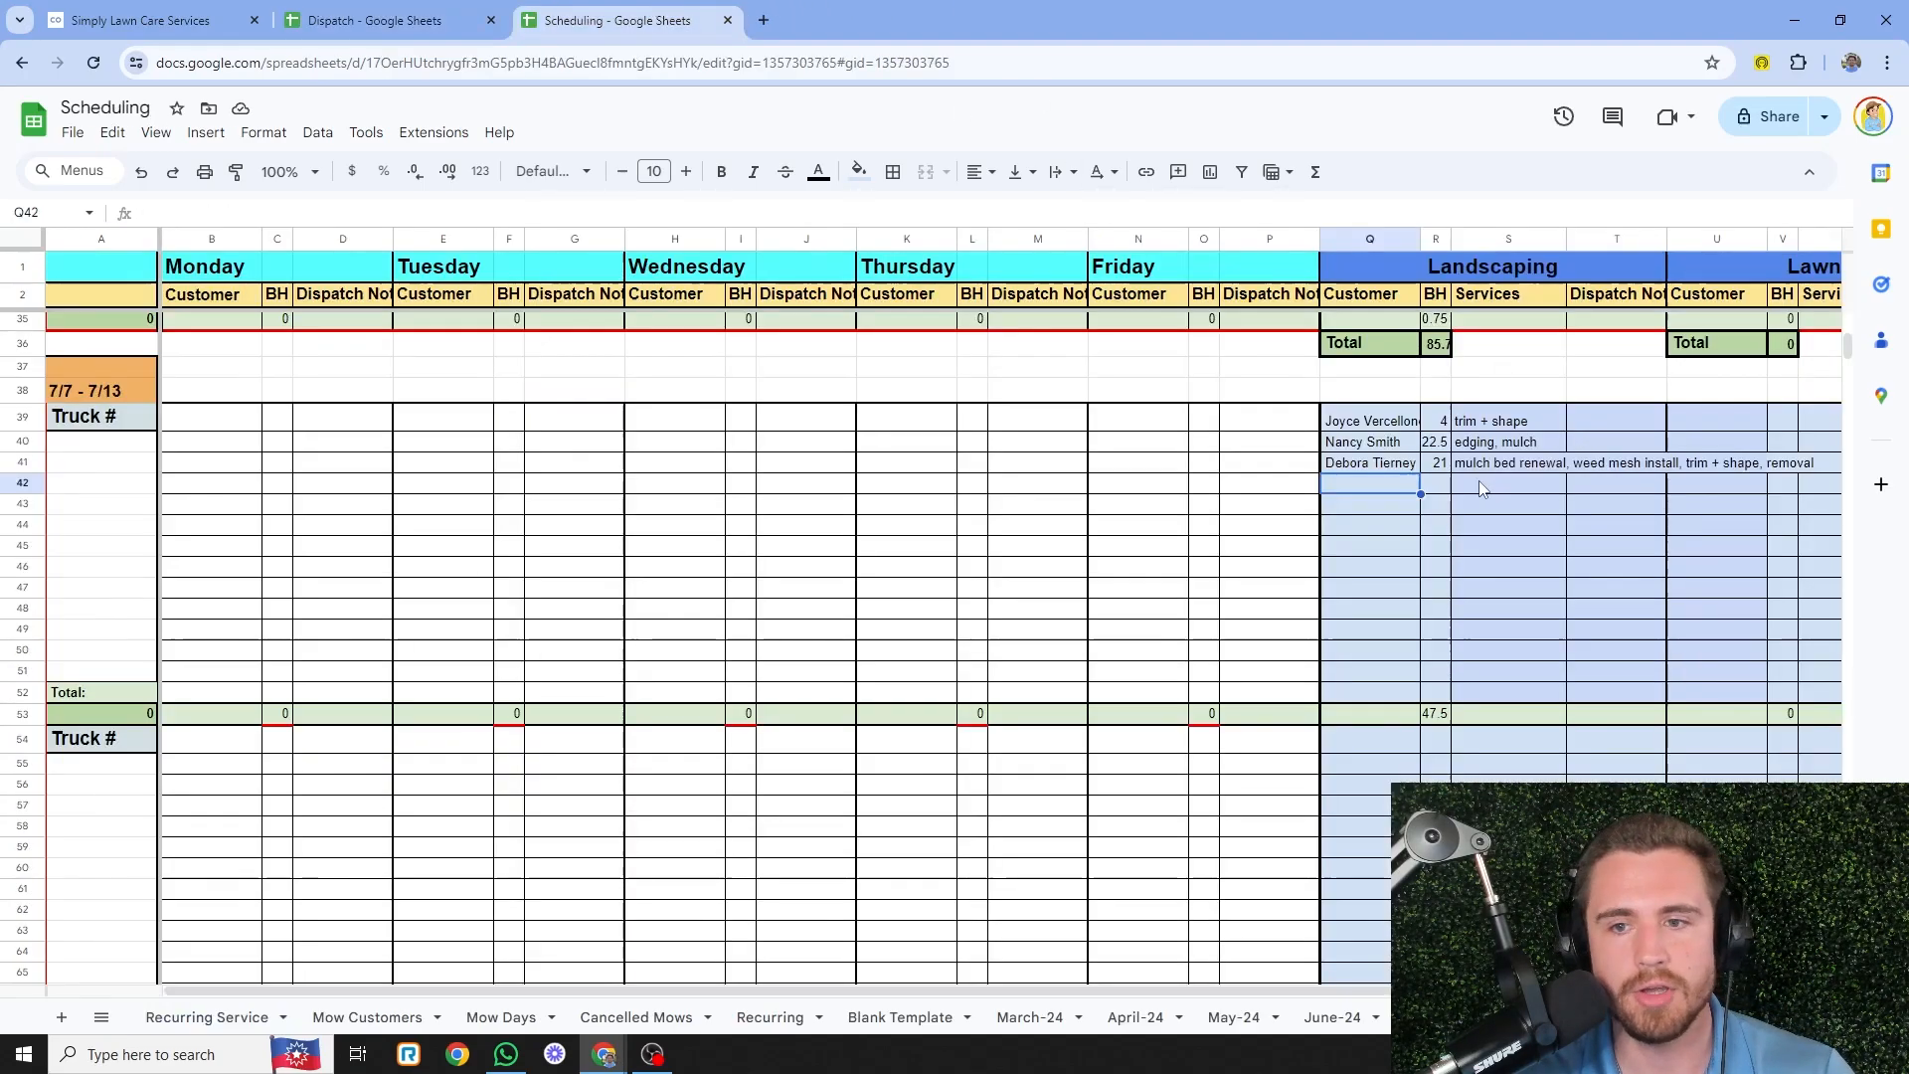
click(375, 20)
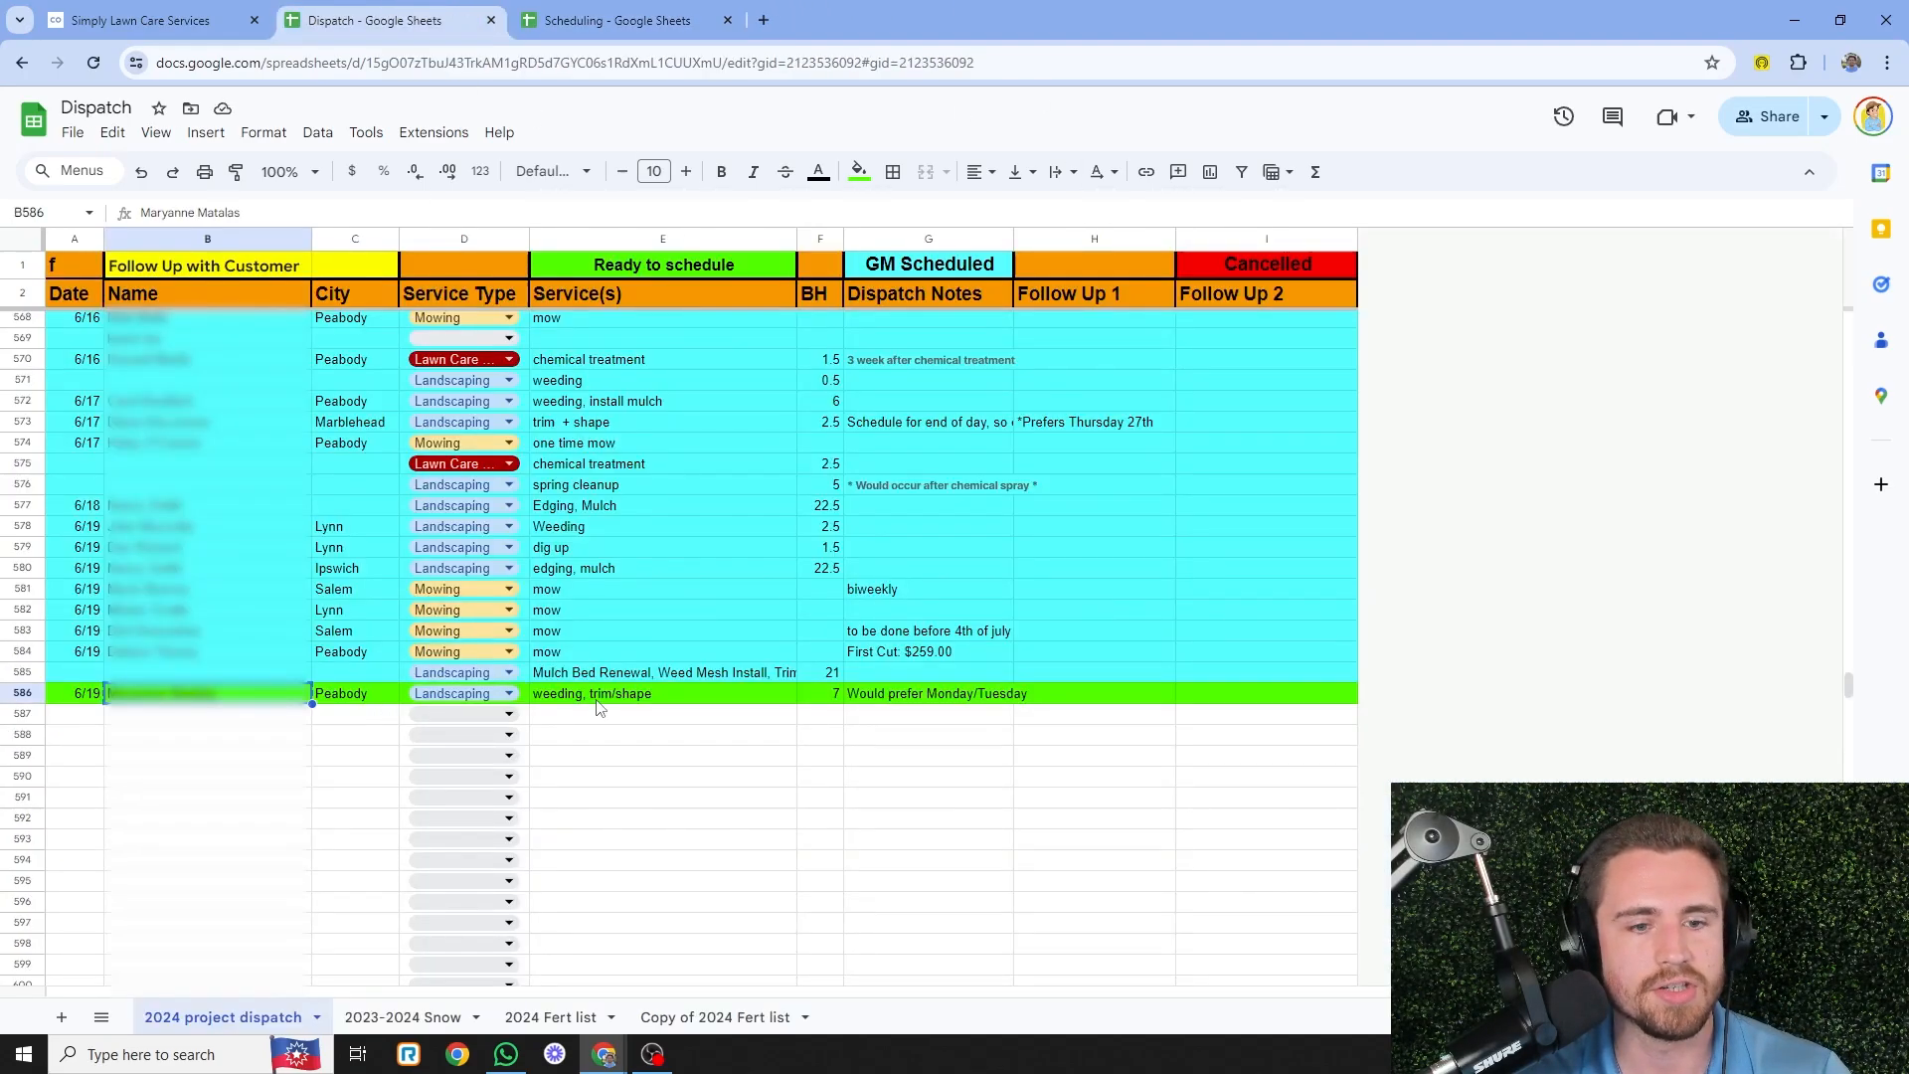
click(832, 697)
key(ctrl+c)
click(666, 20)
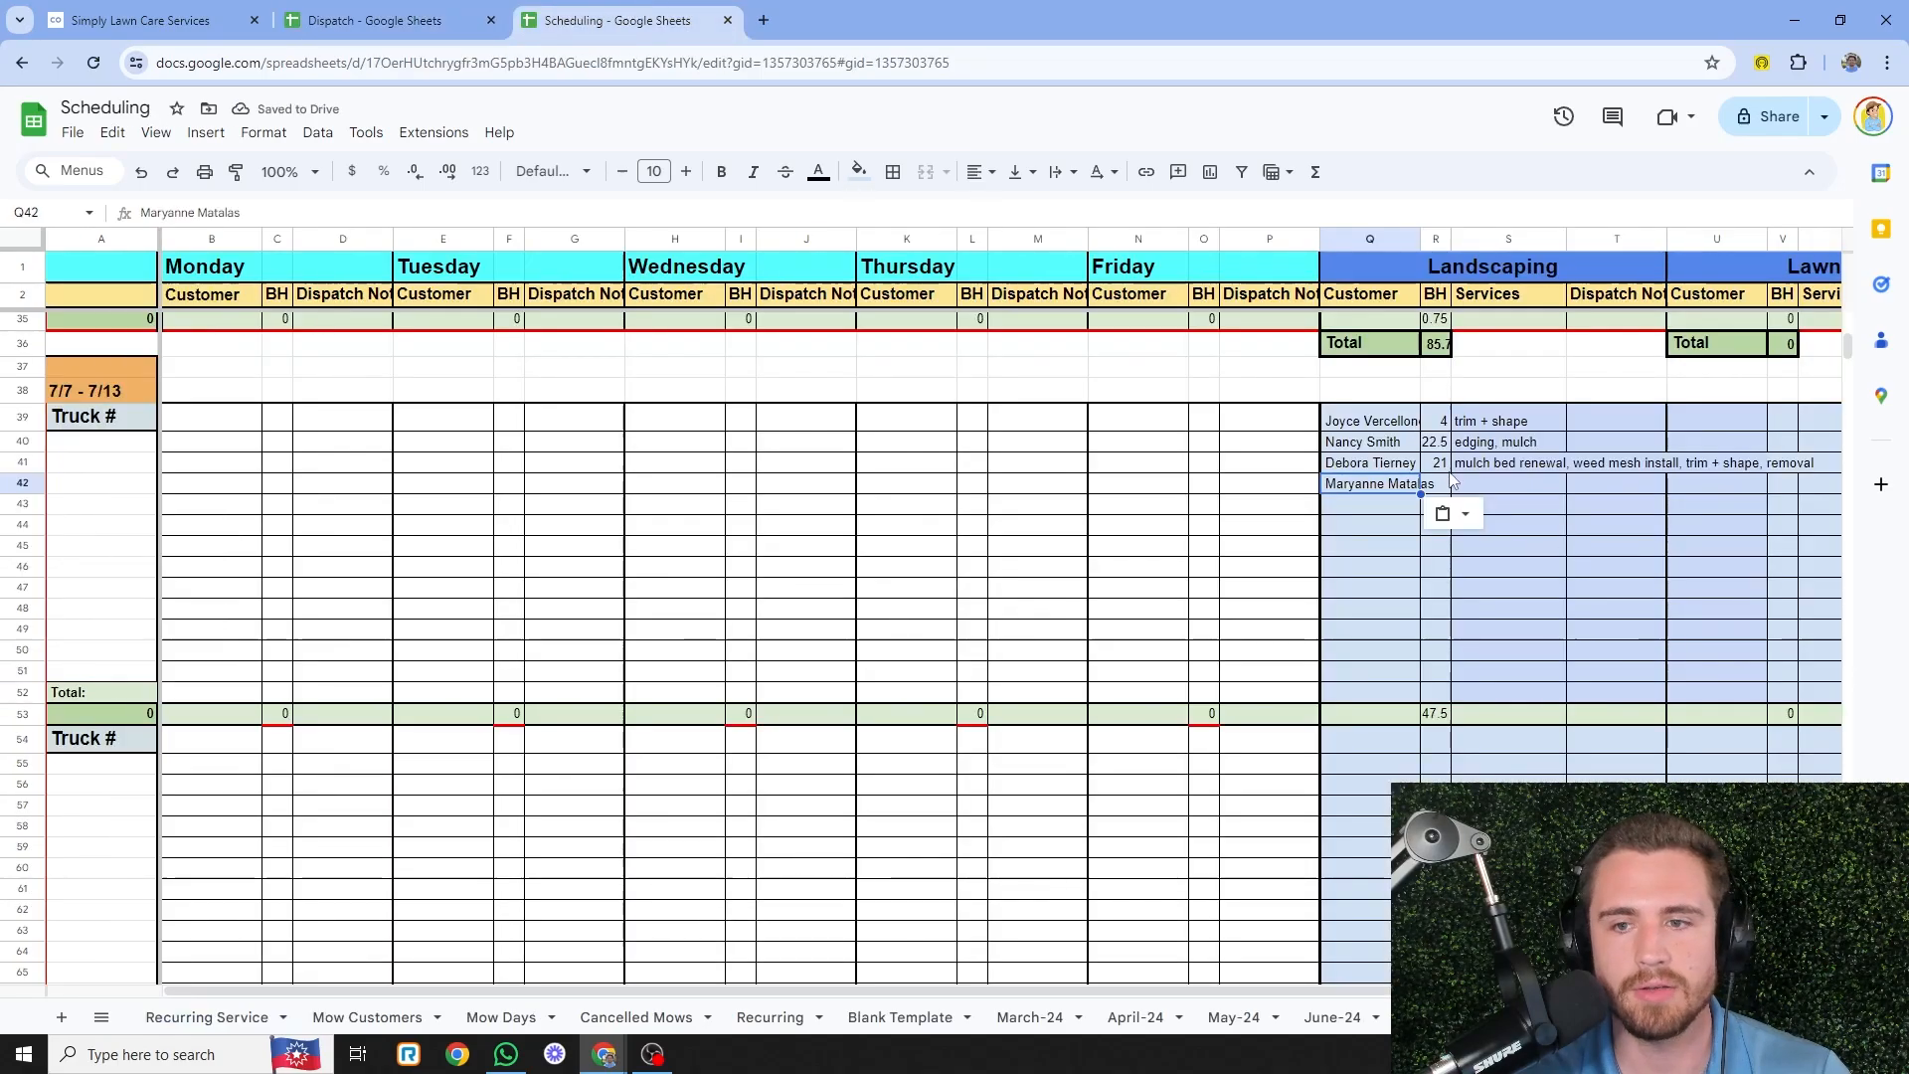
click(1438, 484)
key(ctrl+v)
- Copy the 'weeding, trim/shape' services into row 42's Services cell
click(1521, 481)
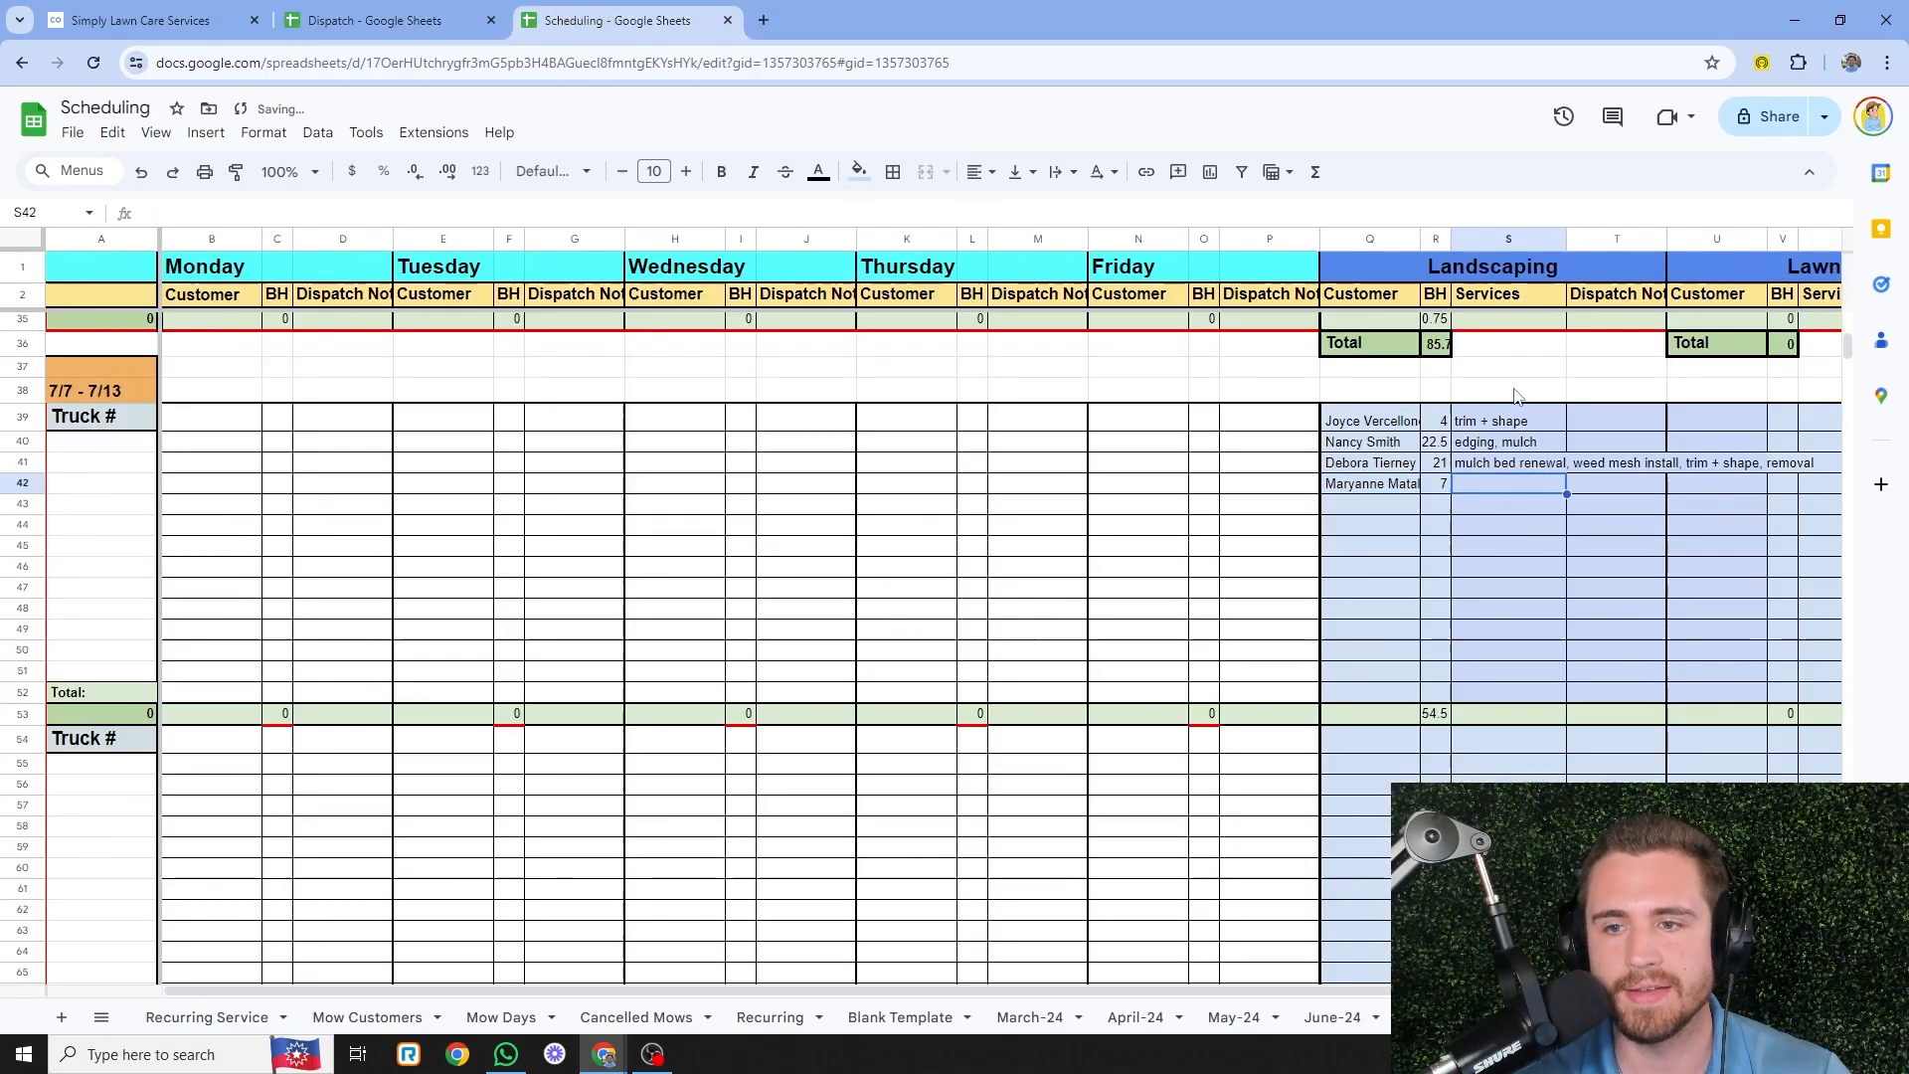
click(375, 20)
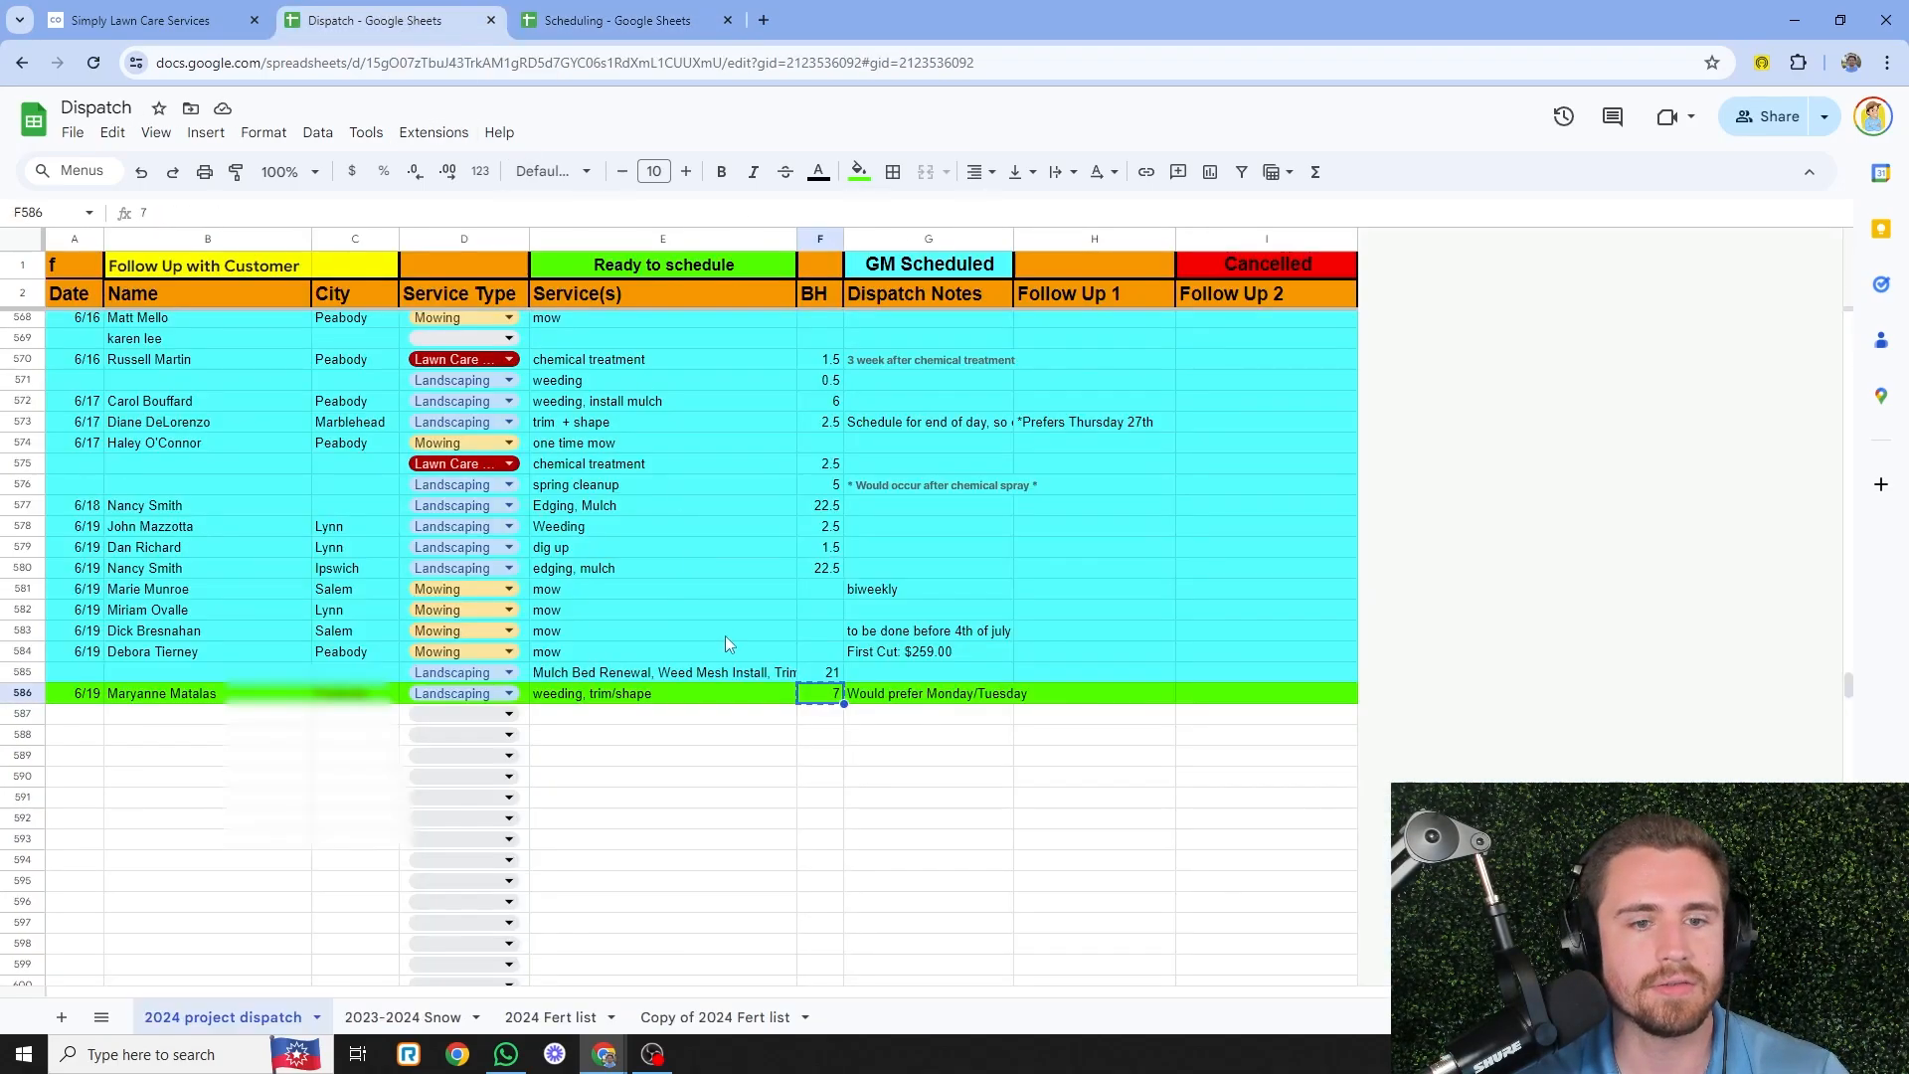
click(699, 696)
click(212, 10)
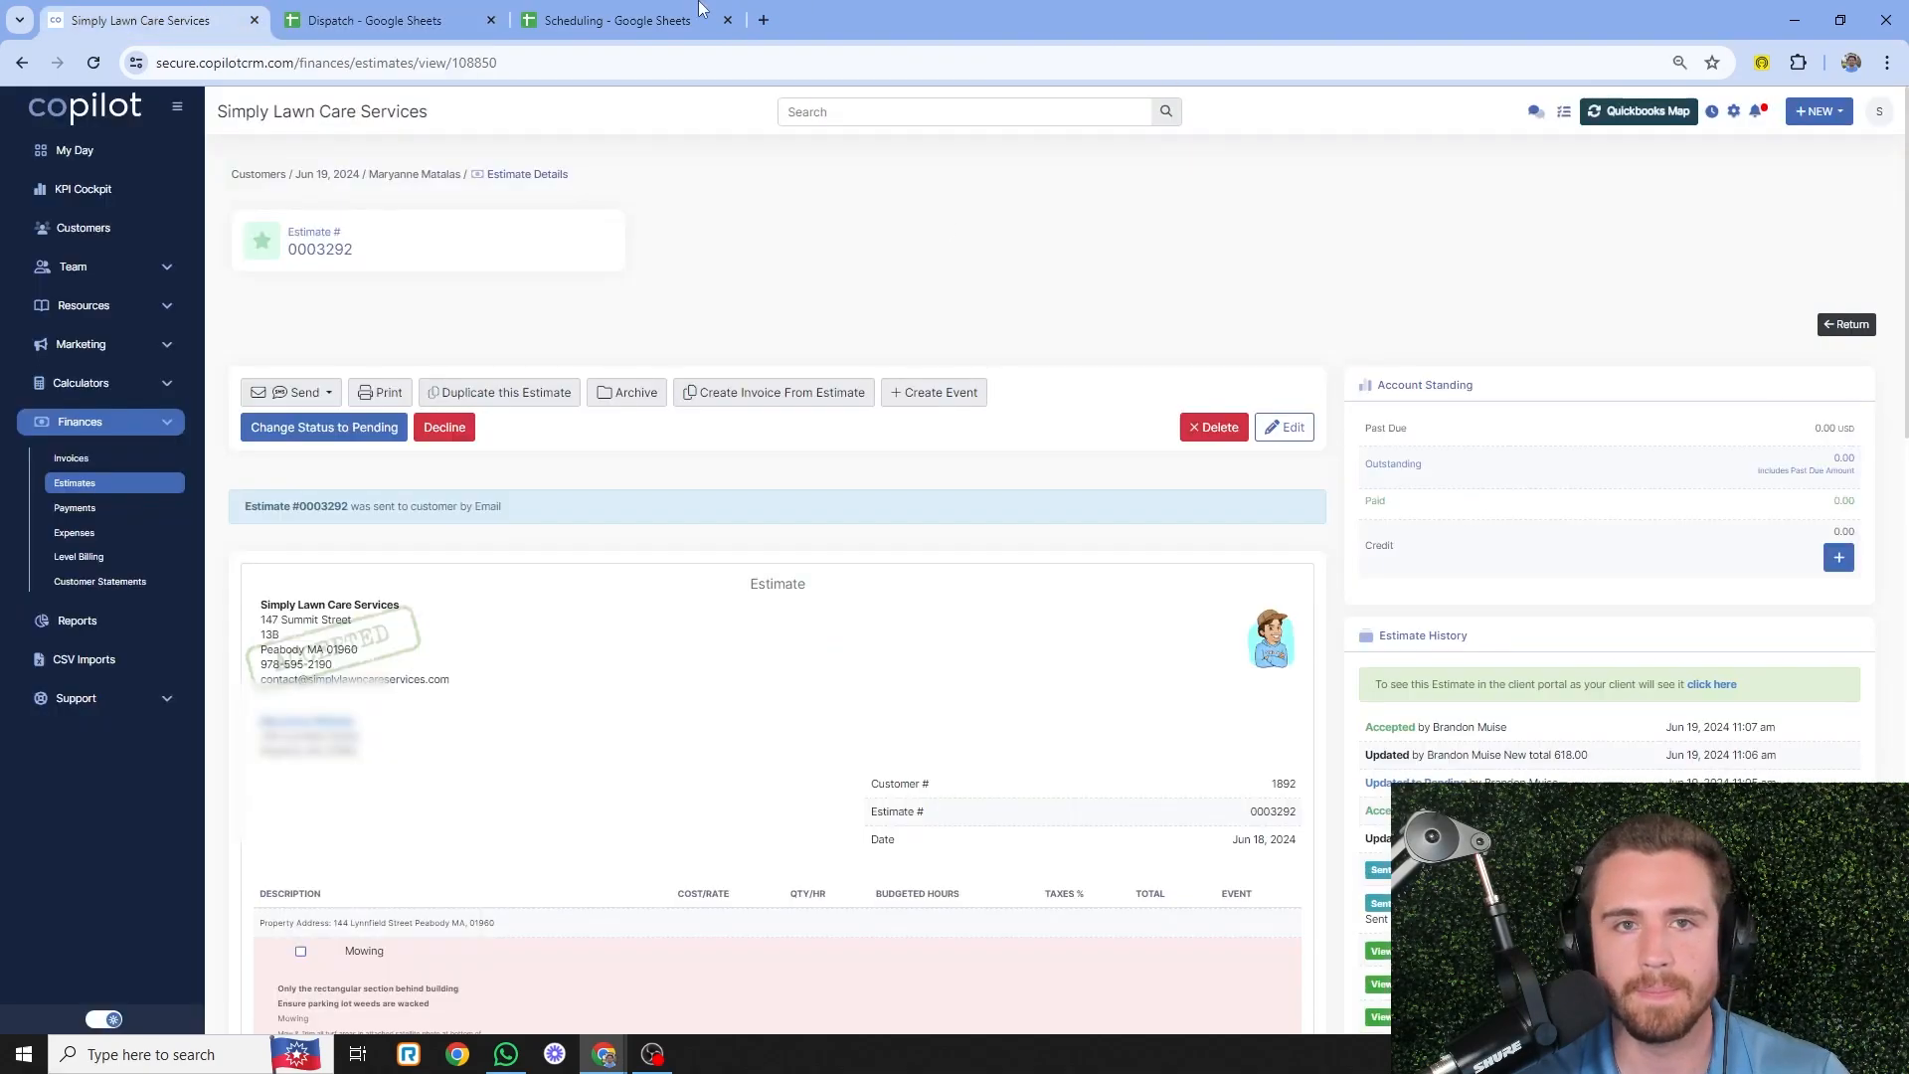
click(622, 20)
key(ctrl+v)
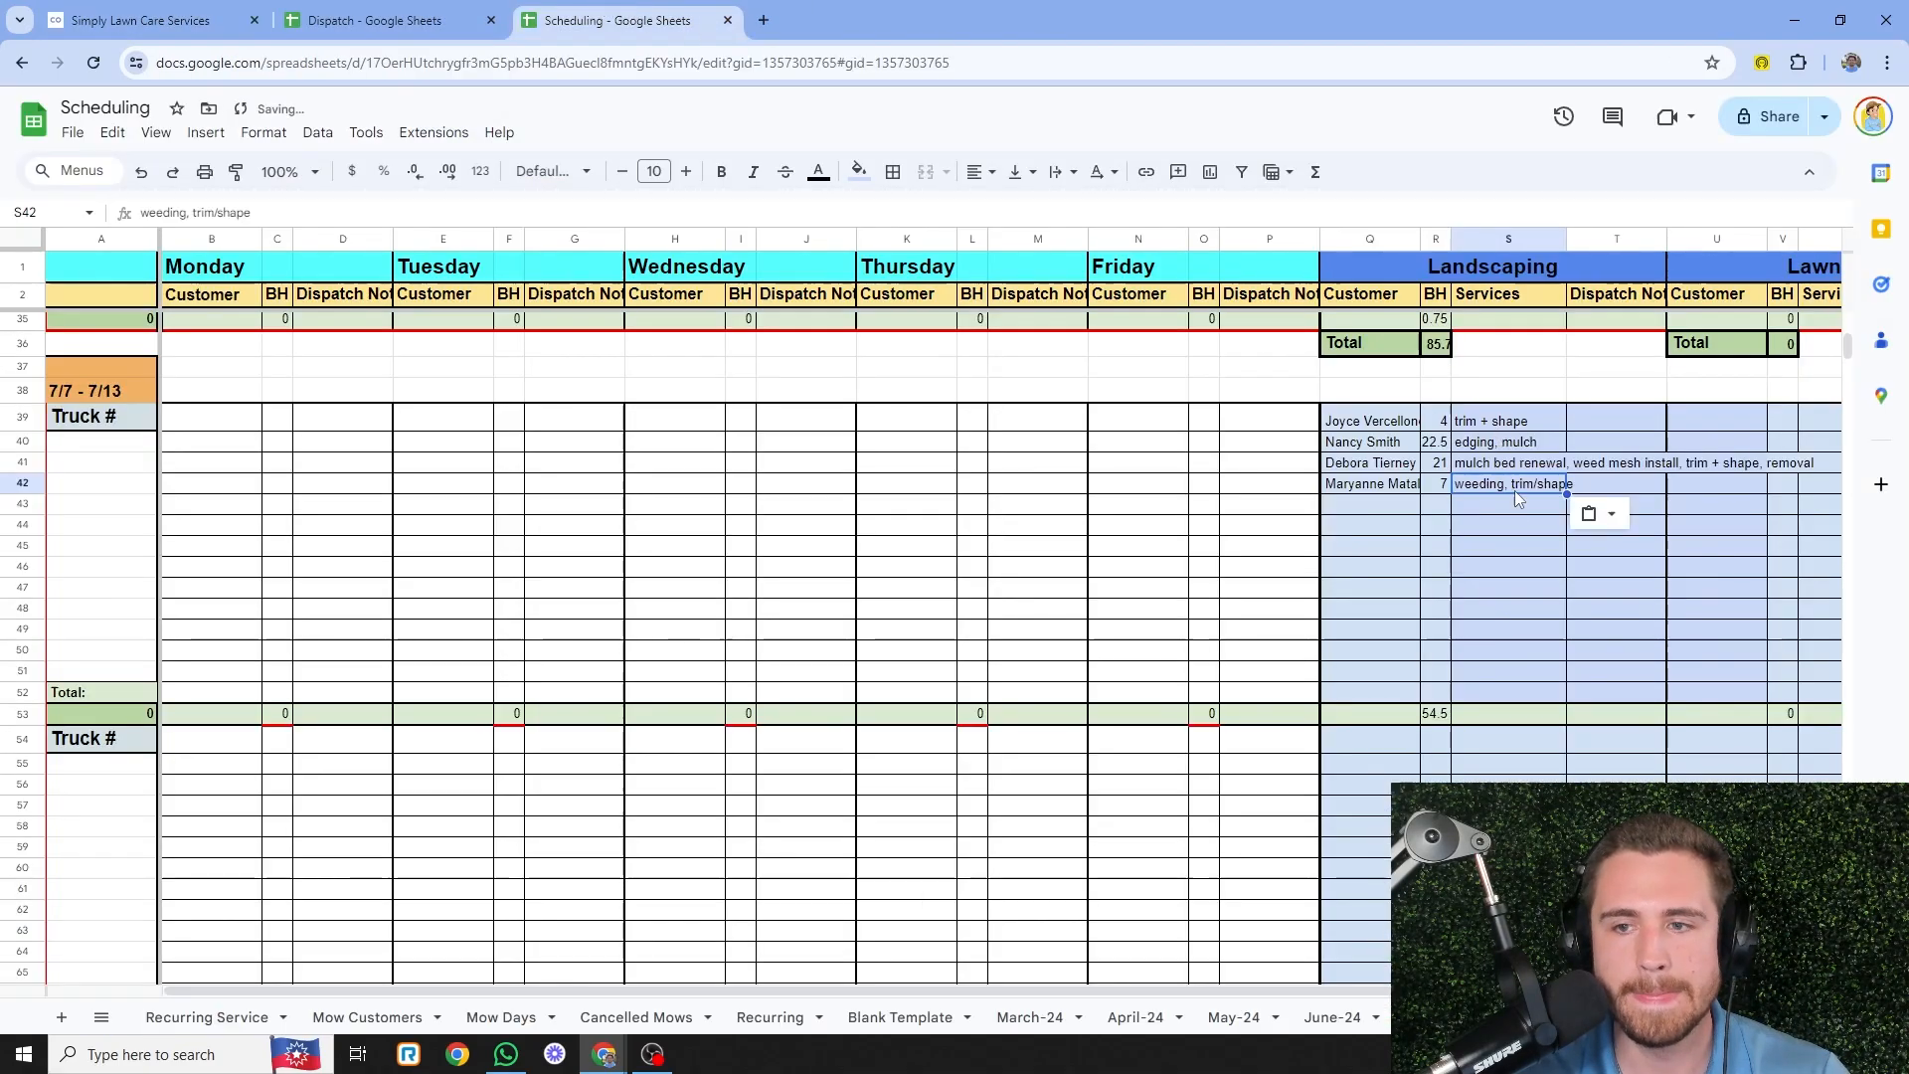
- Paste the Monday/Tuesday preference dispatch note into T42
key(Tab)
key(ctrl+shift+Tab)
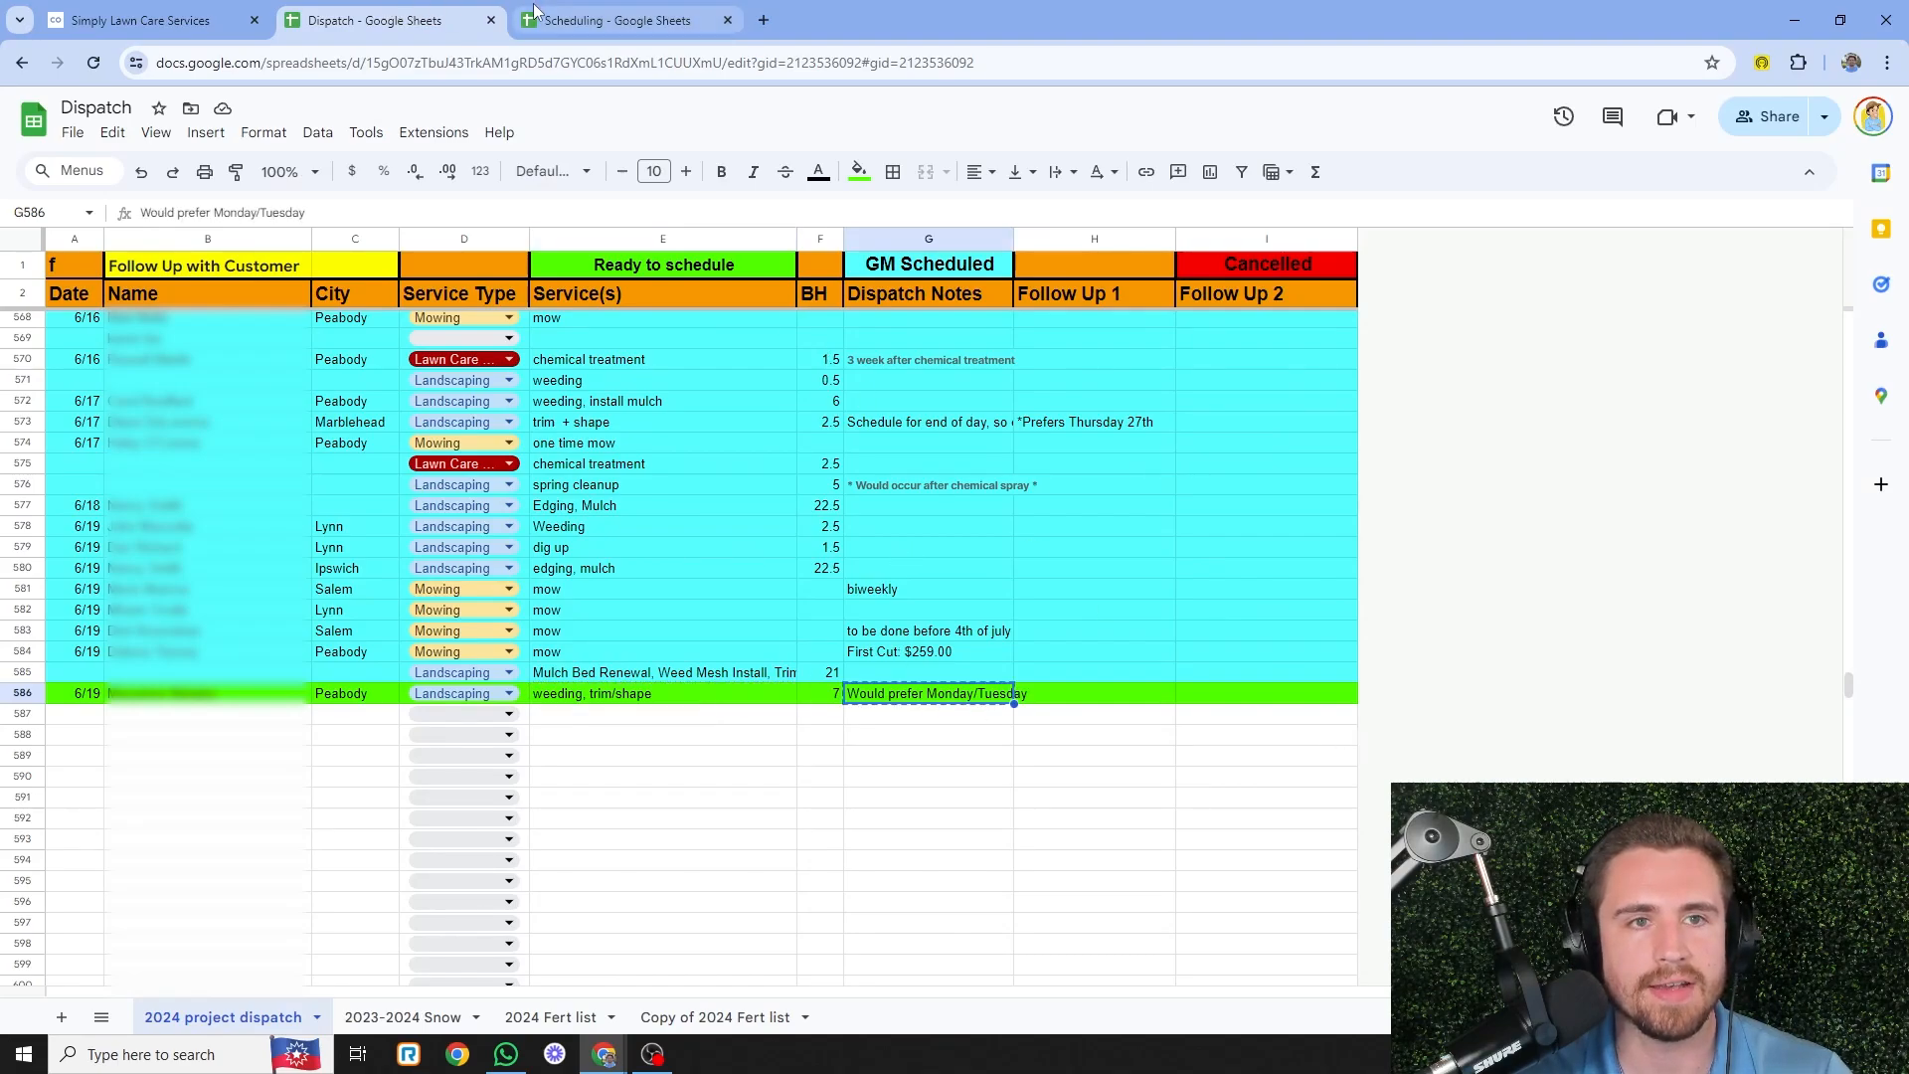
click(606, 20)
key(ctrl+v)
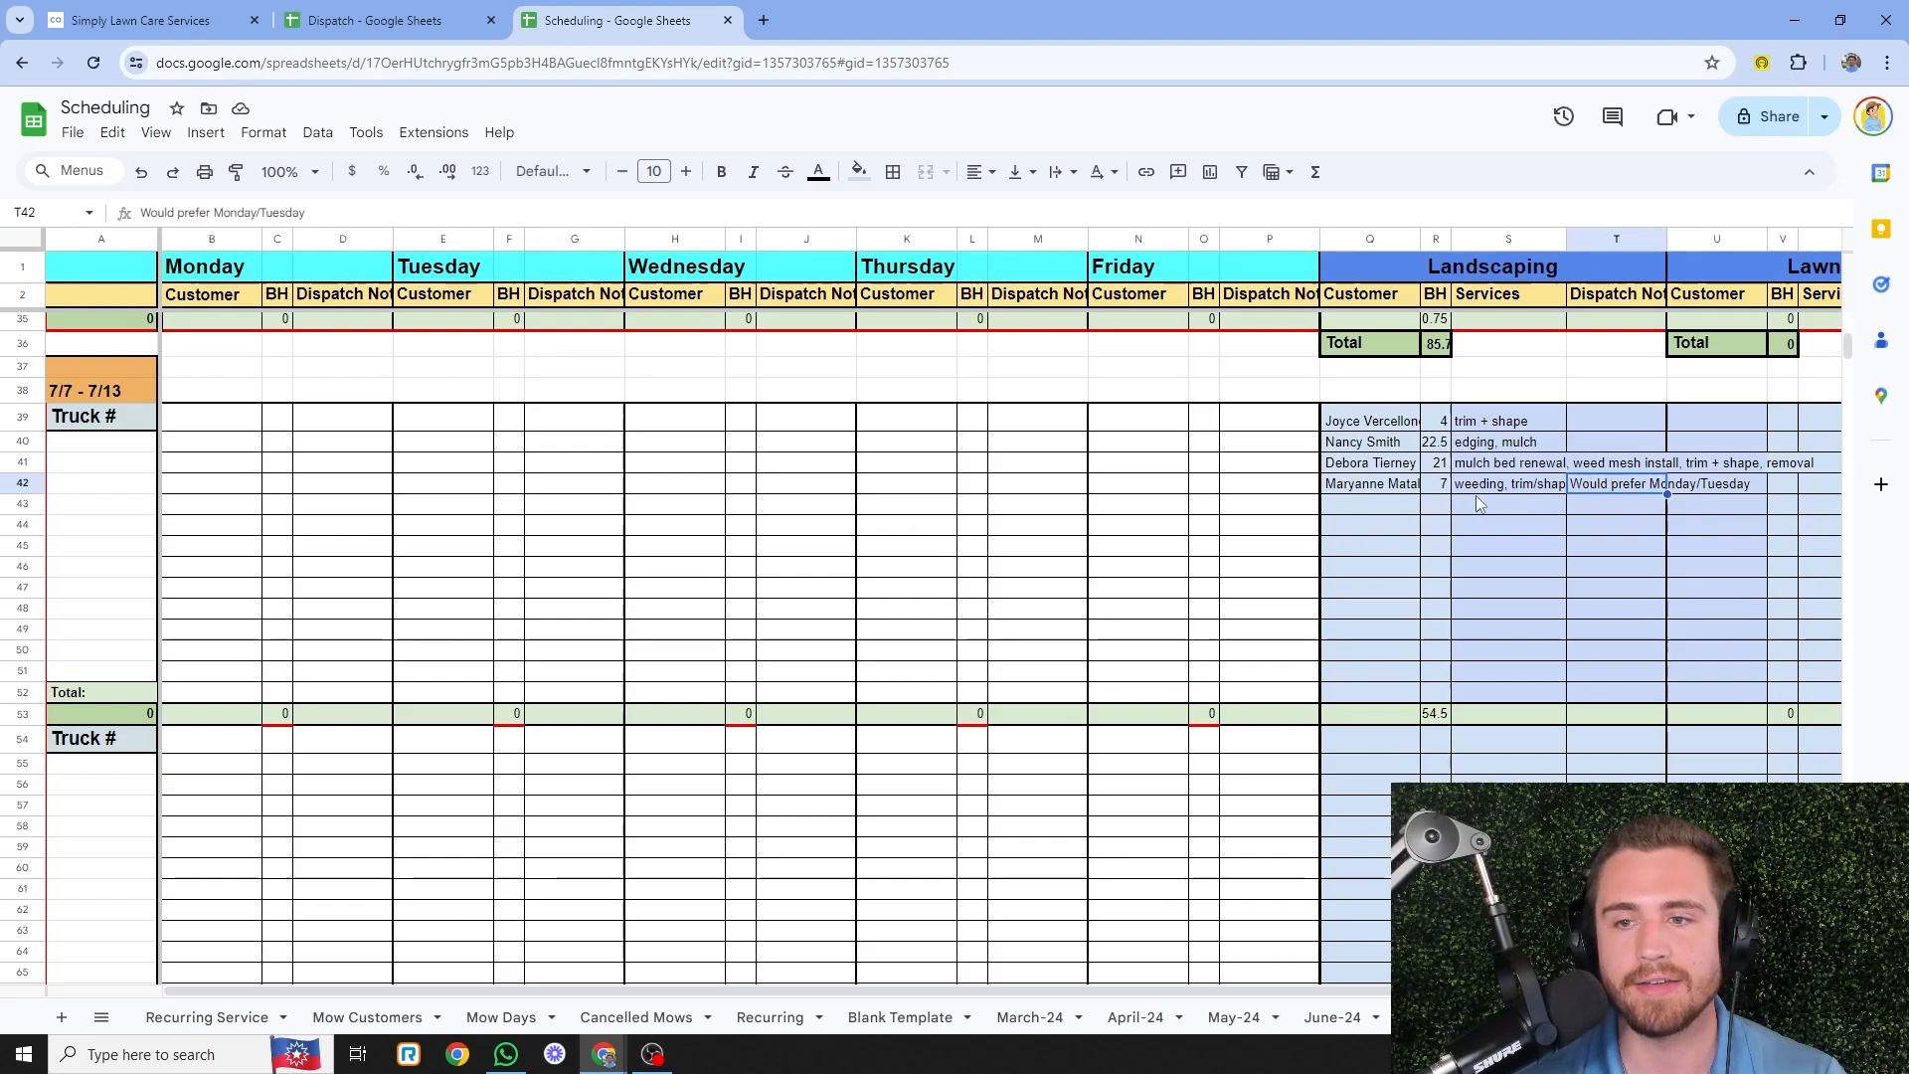
click(1561, 530)
click(1633, 487)
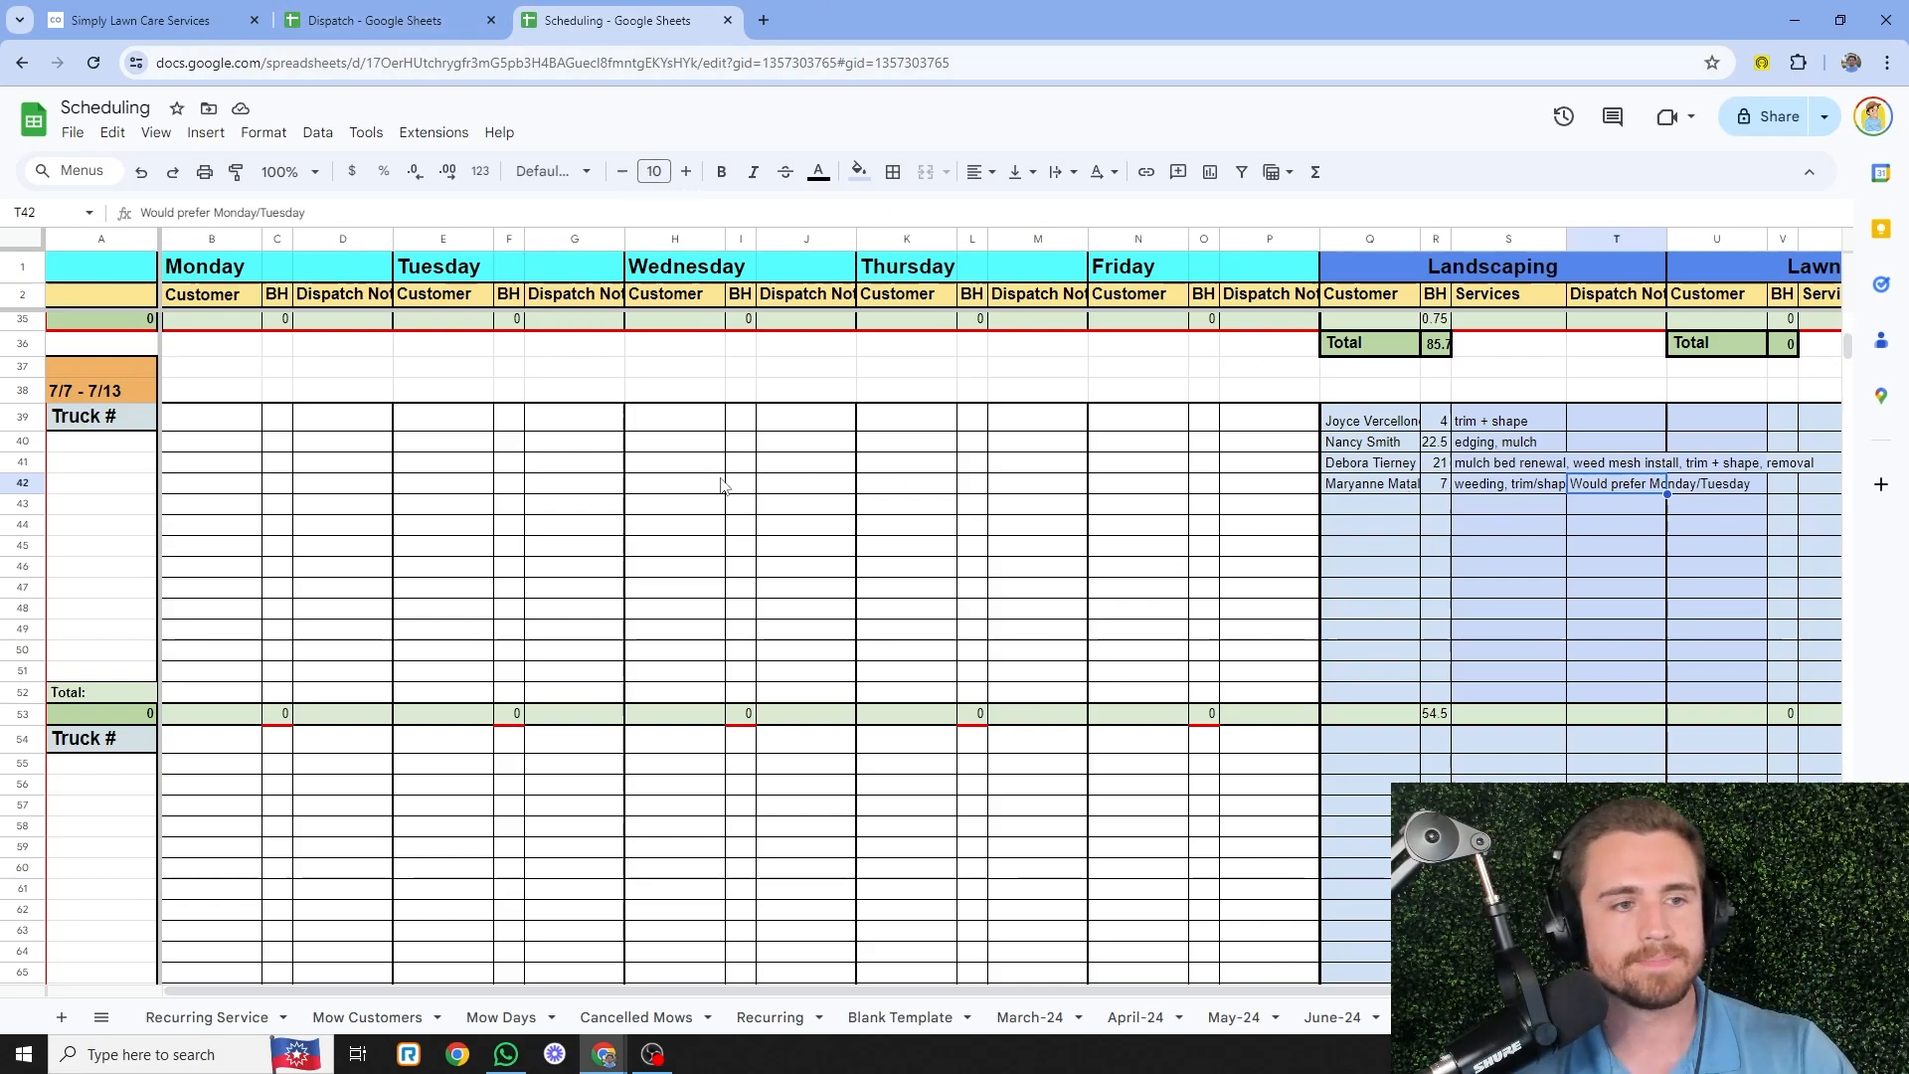
- Review the estimate's Weeding and Trim + Shape lines and create a visit for the Primary property
click(164, 12)
scroll(1113, 571, down, 15)
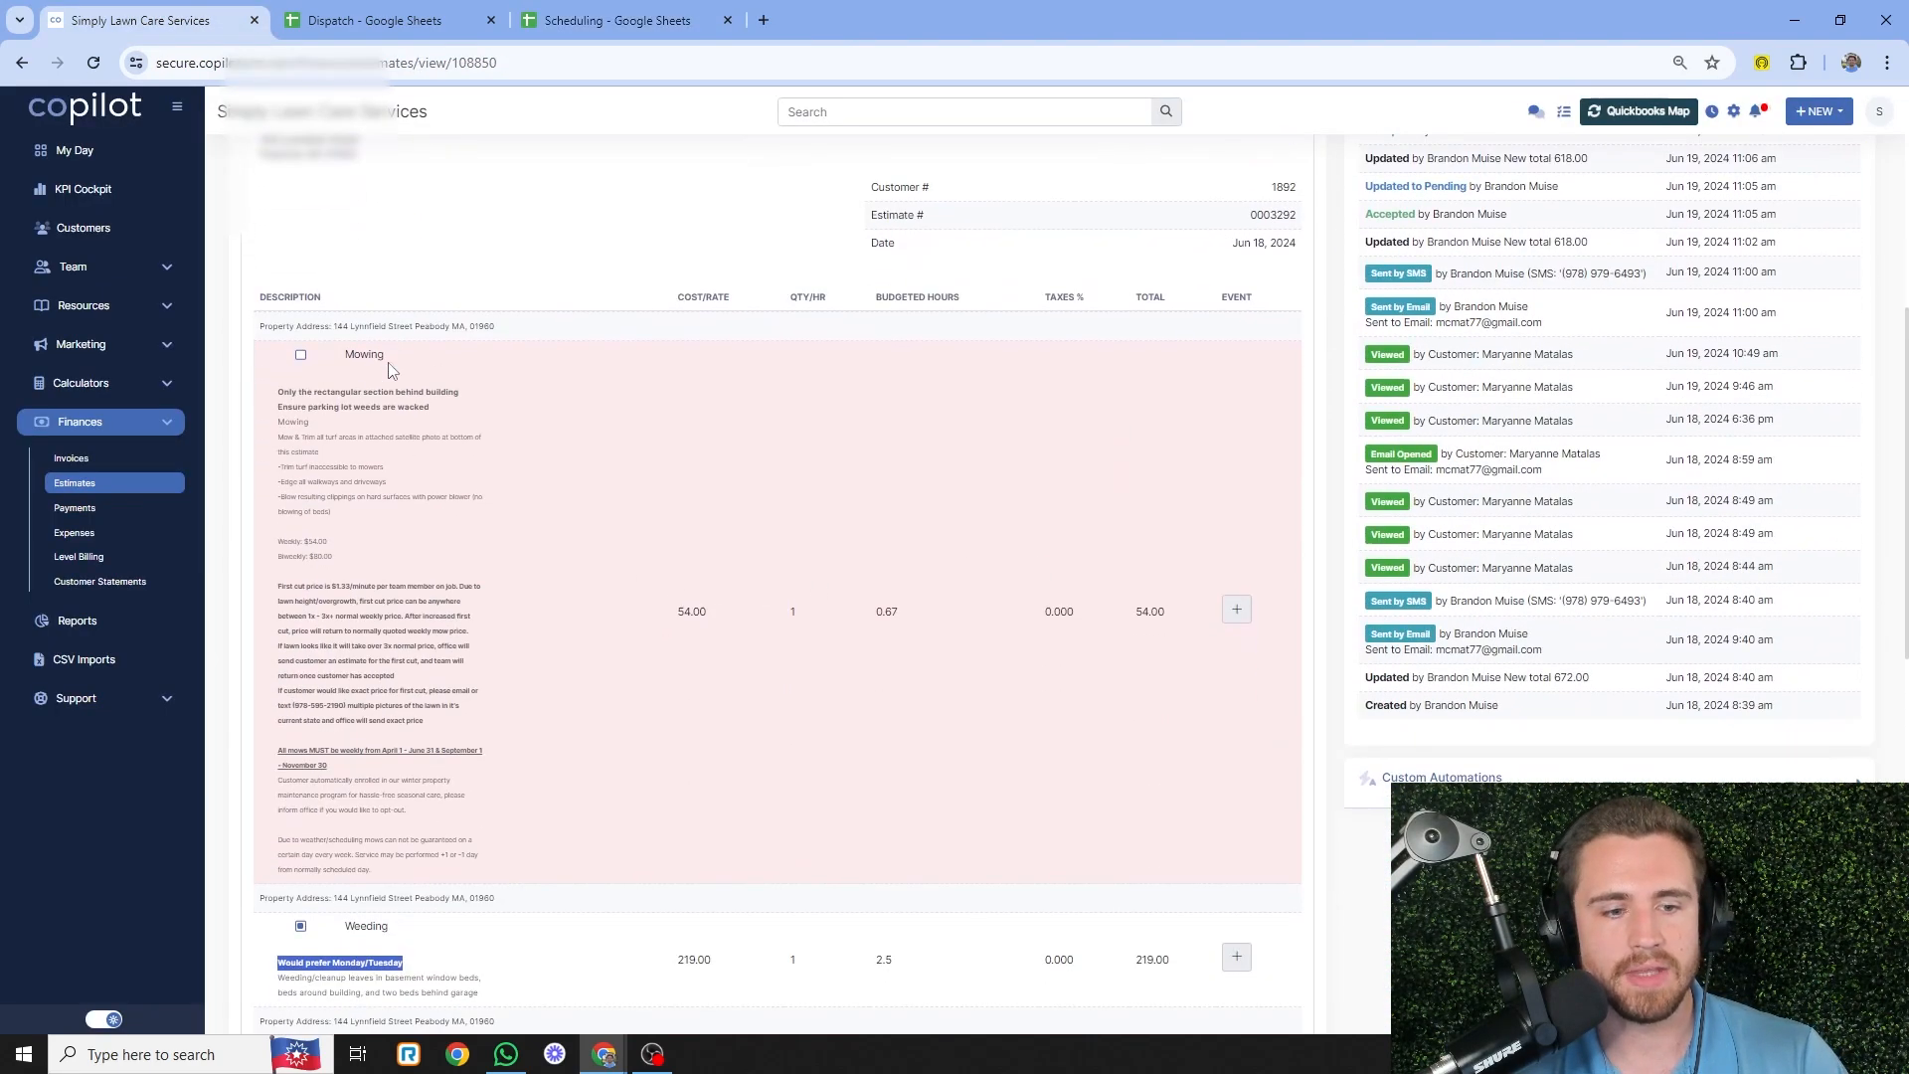
click(534, 400)
scroll(541, 427, up, 3)
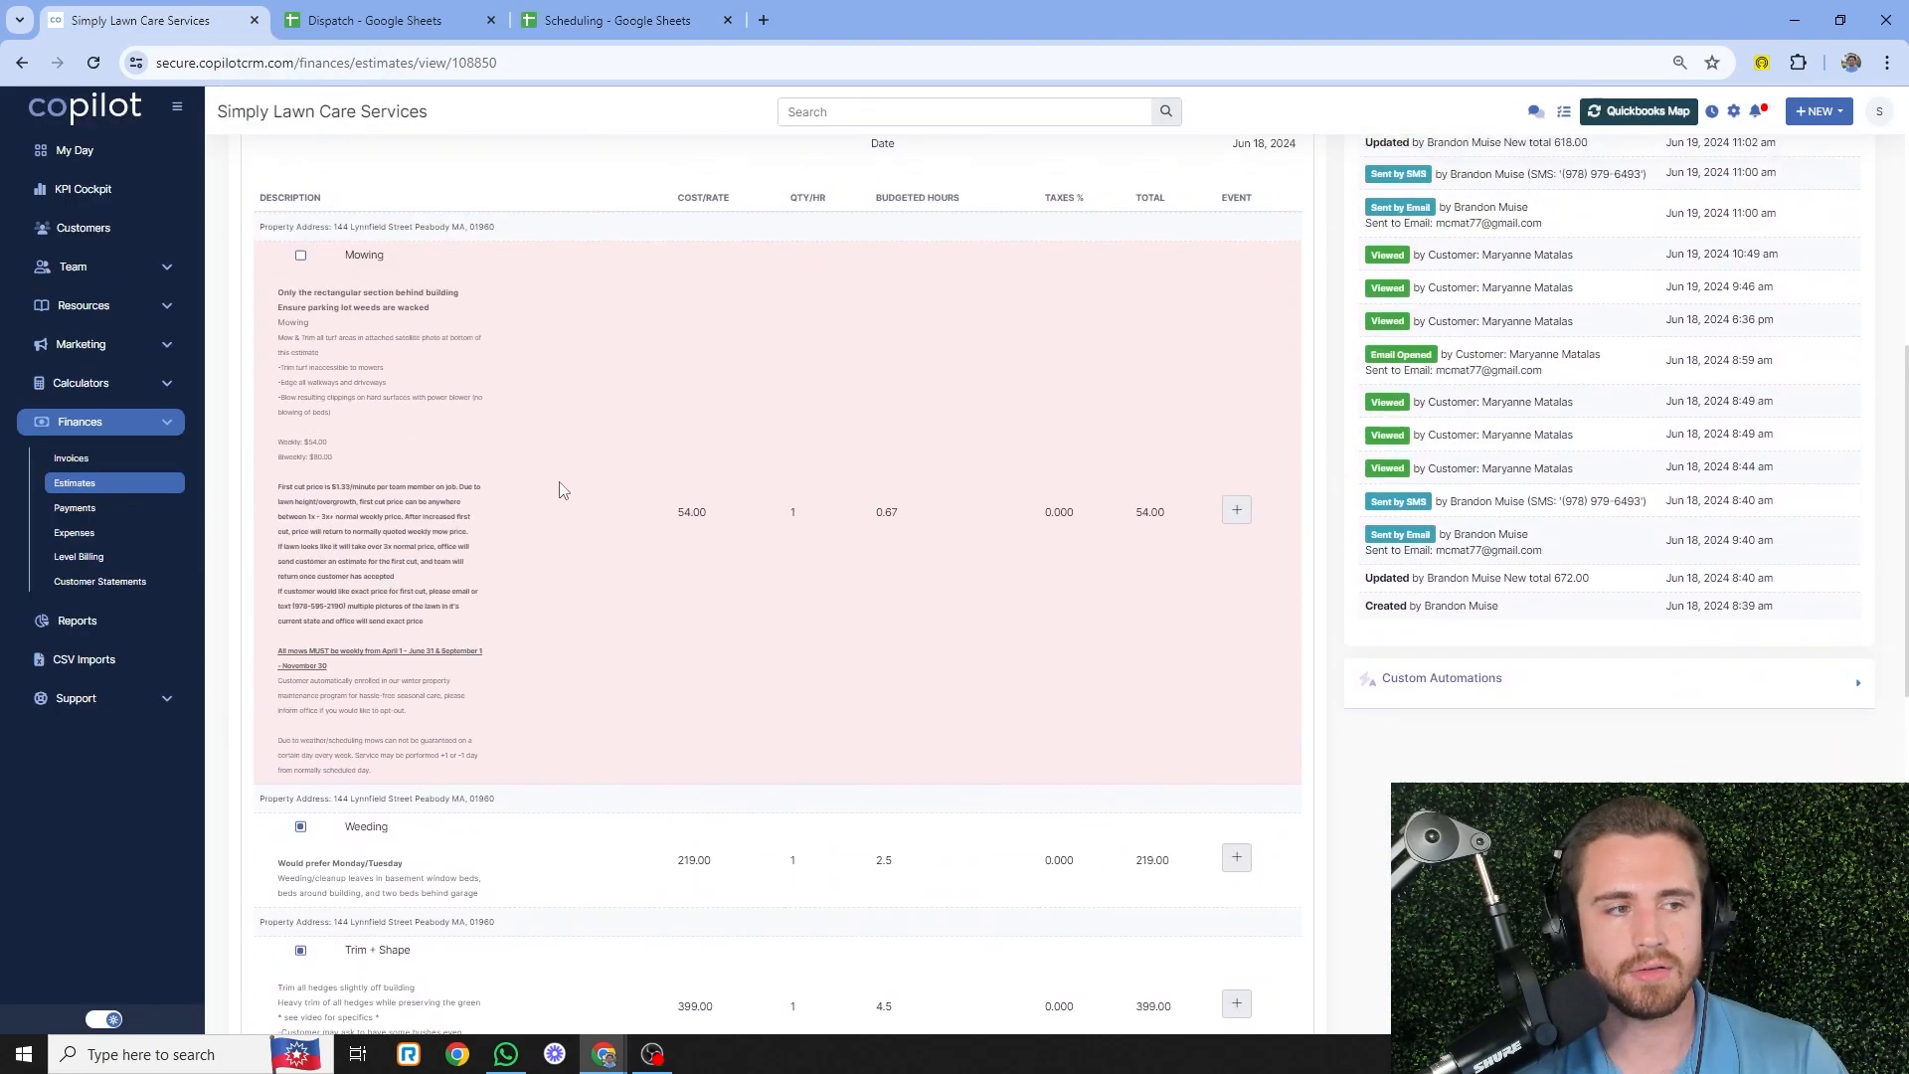
scroll(560, 517, down, 4)
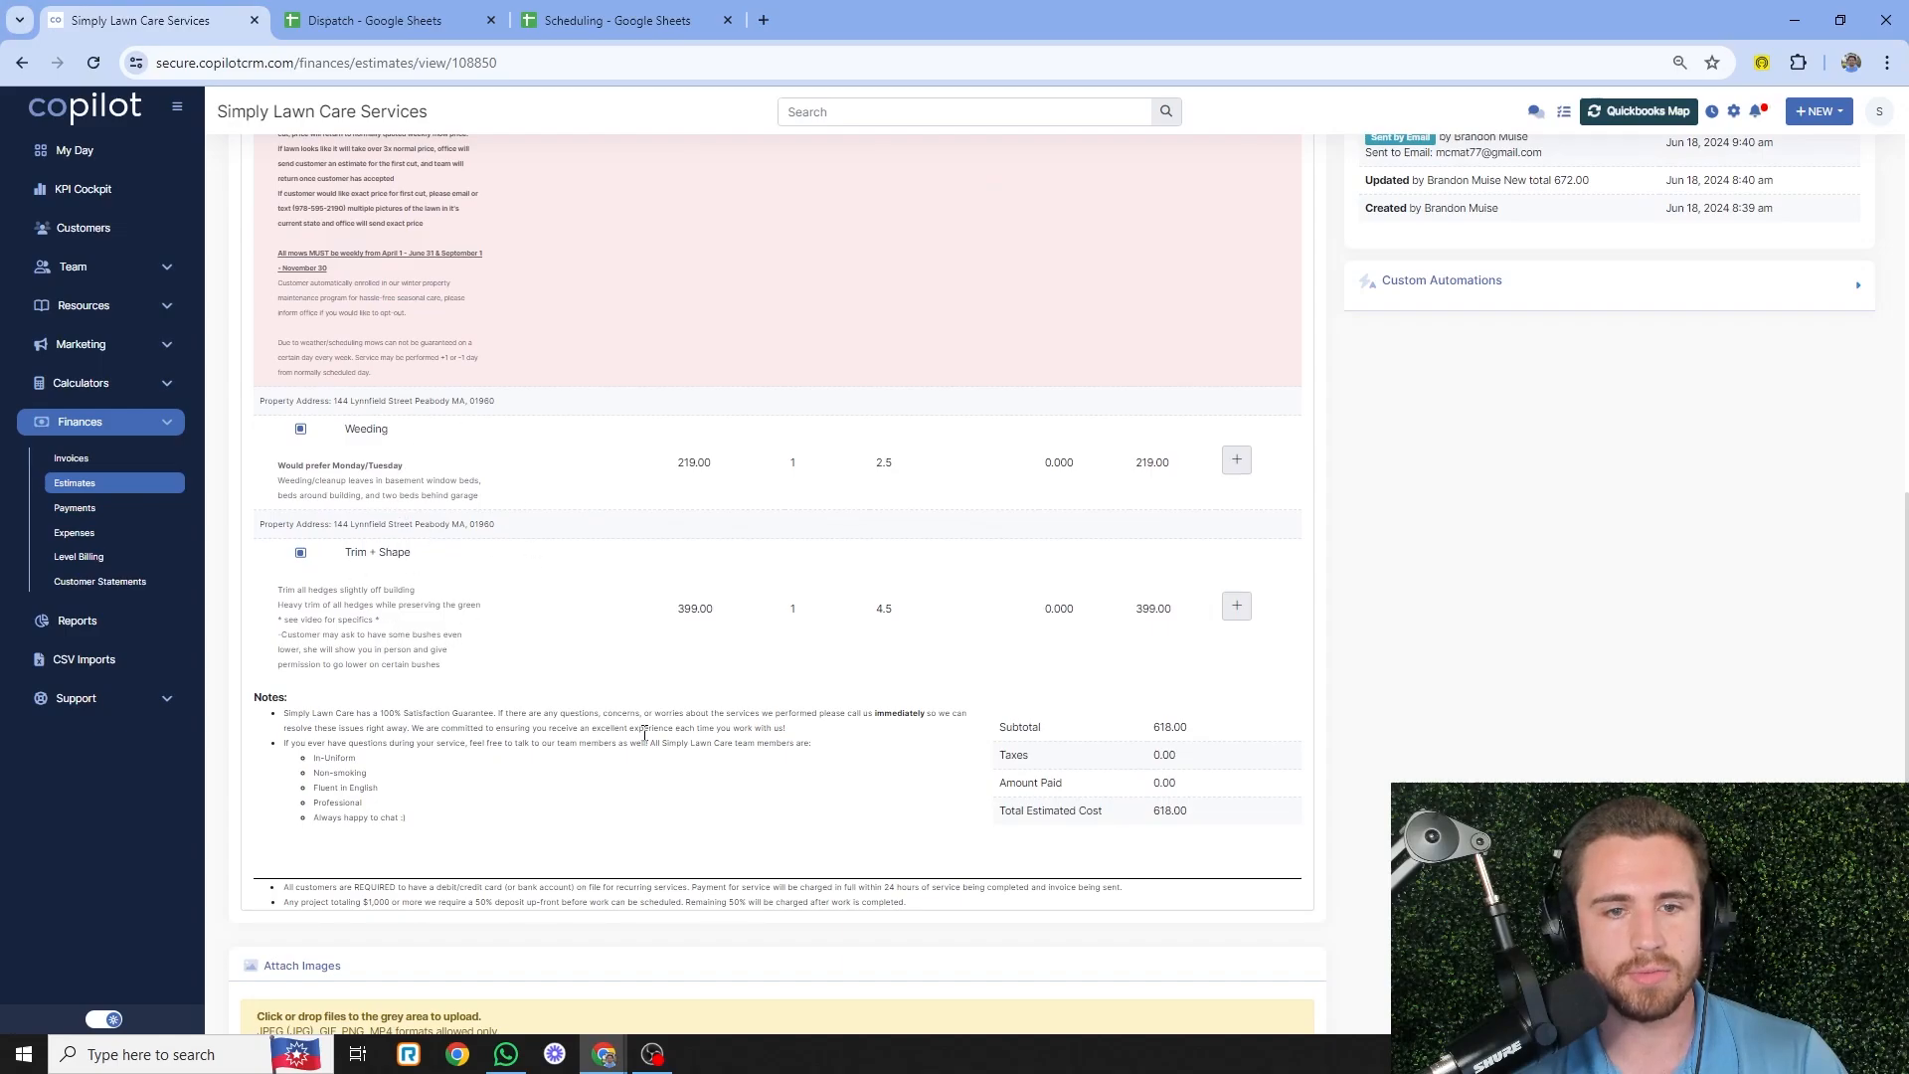
scroll(644, 733, up, 12)
click(943, 397)
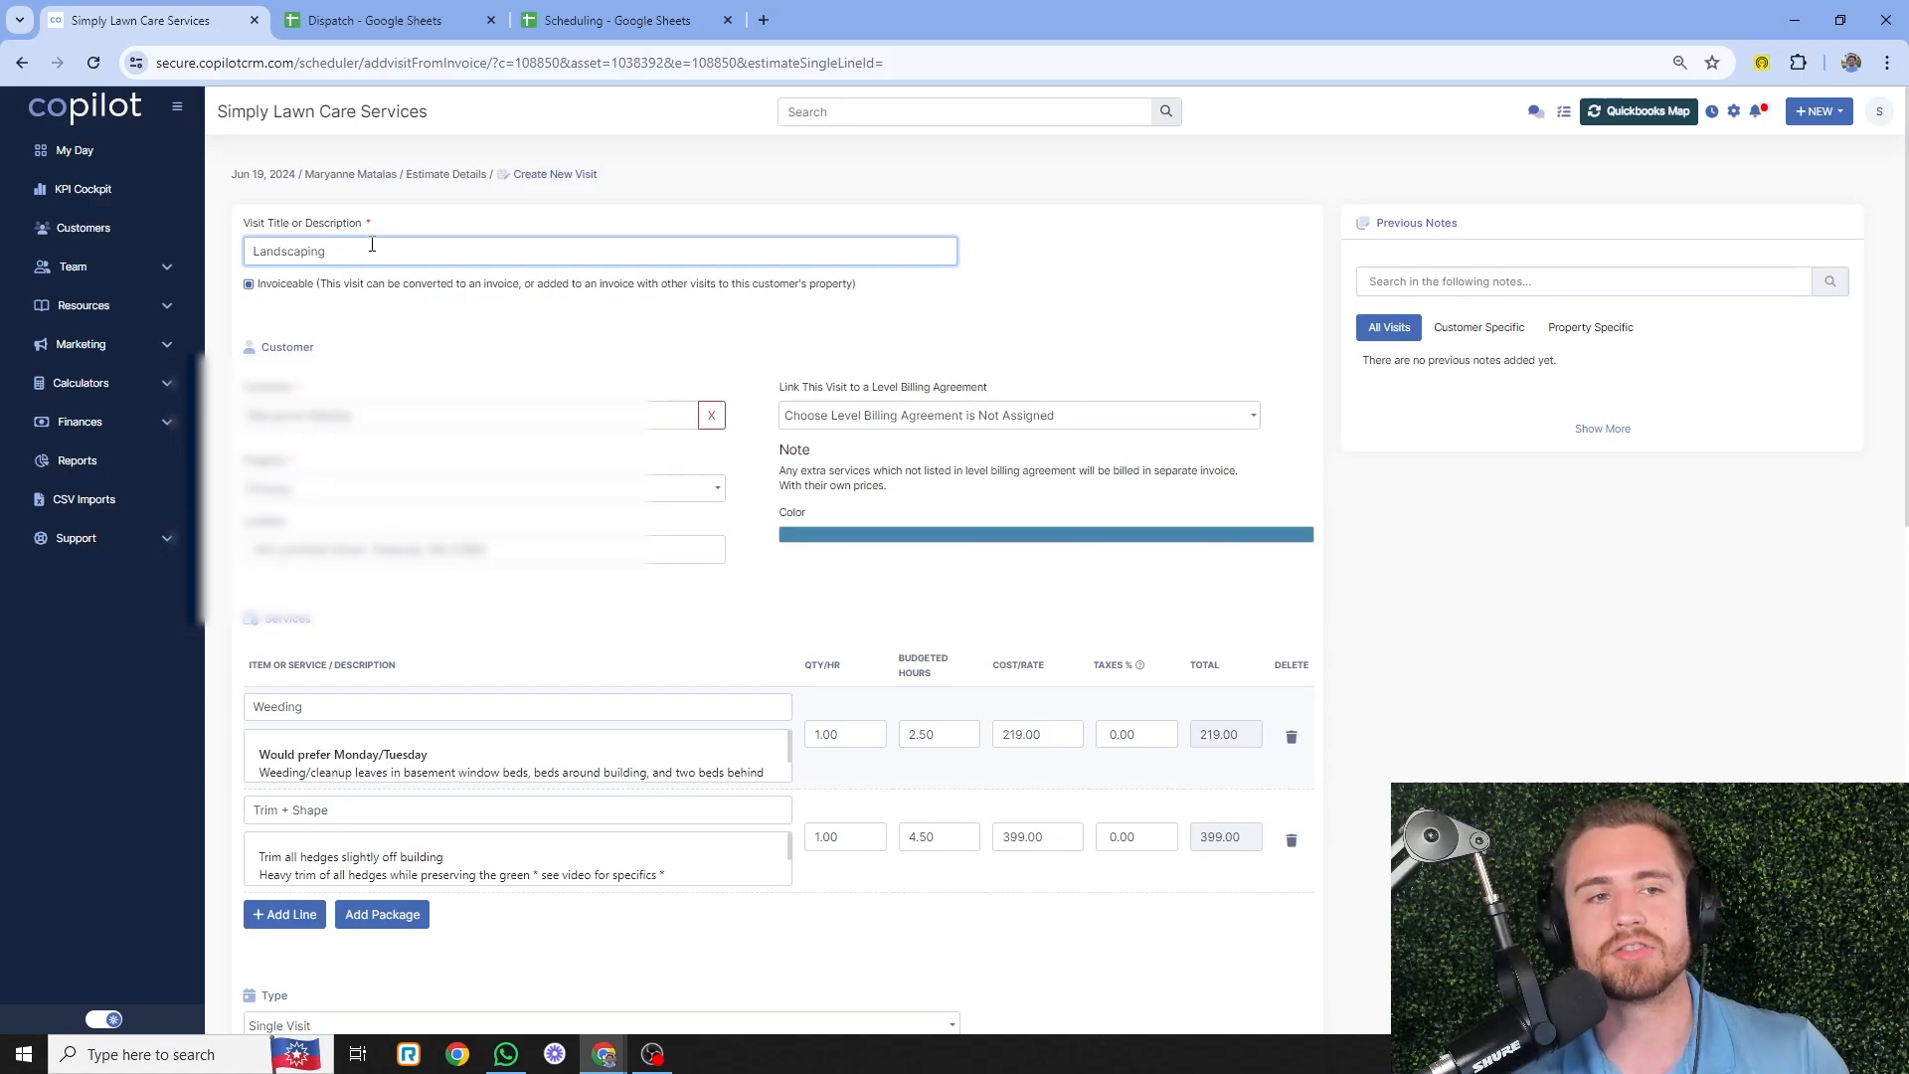
- Scroll the new visit form and open the Weeding and Trim + Shape descriptions
scroll(537, 462, down, 2)
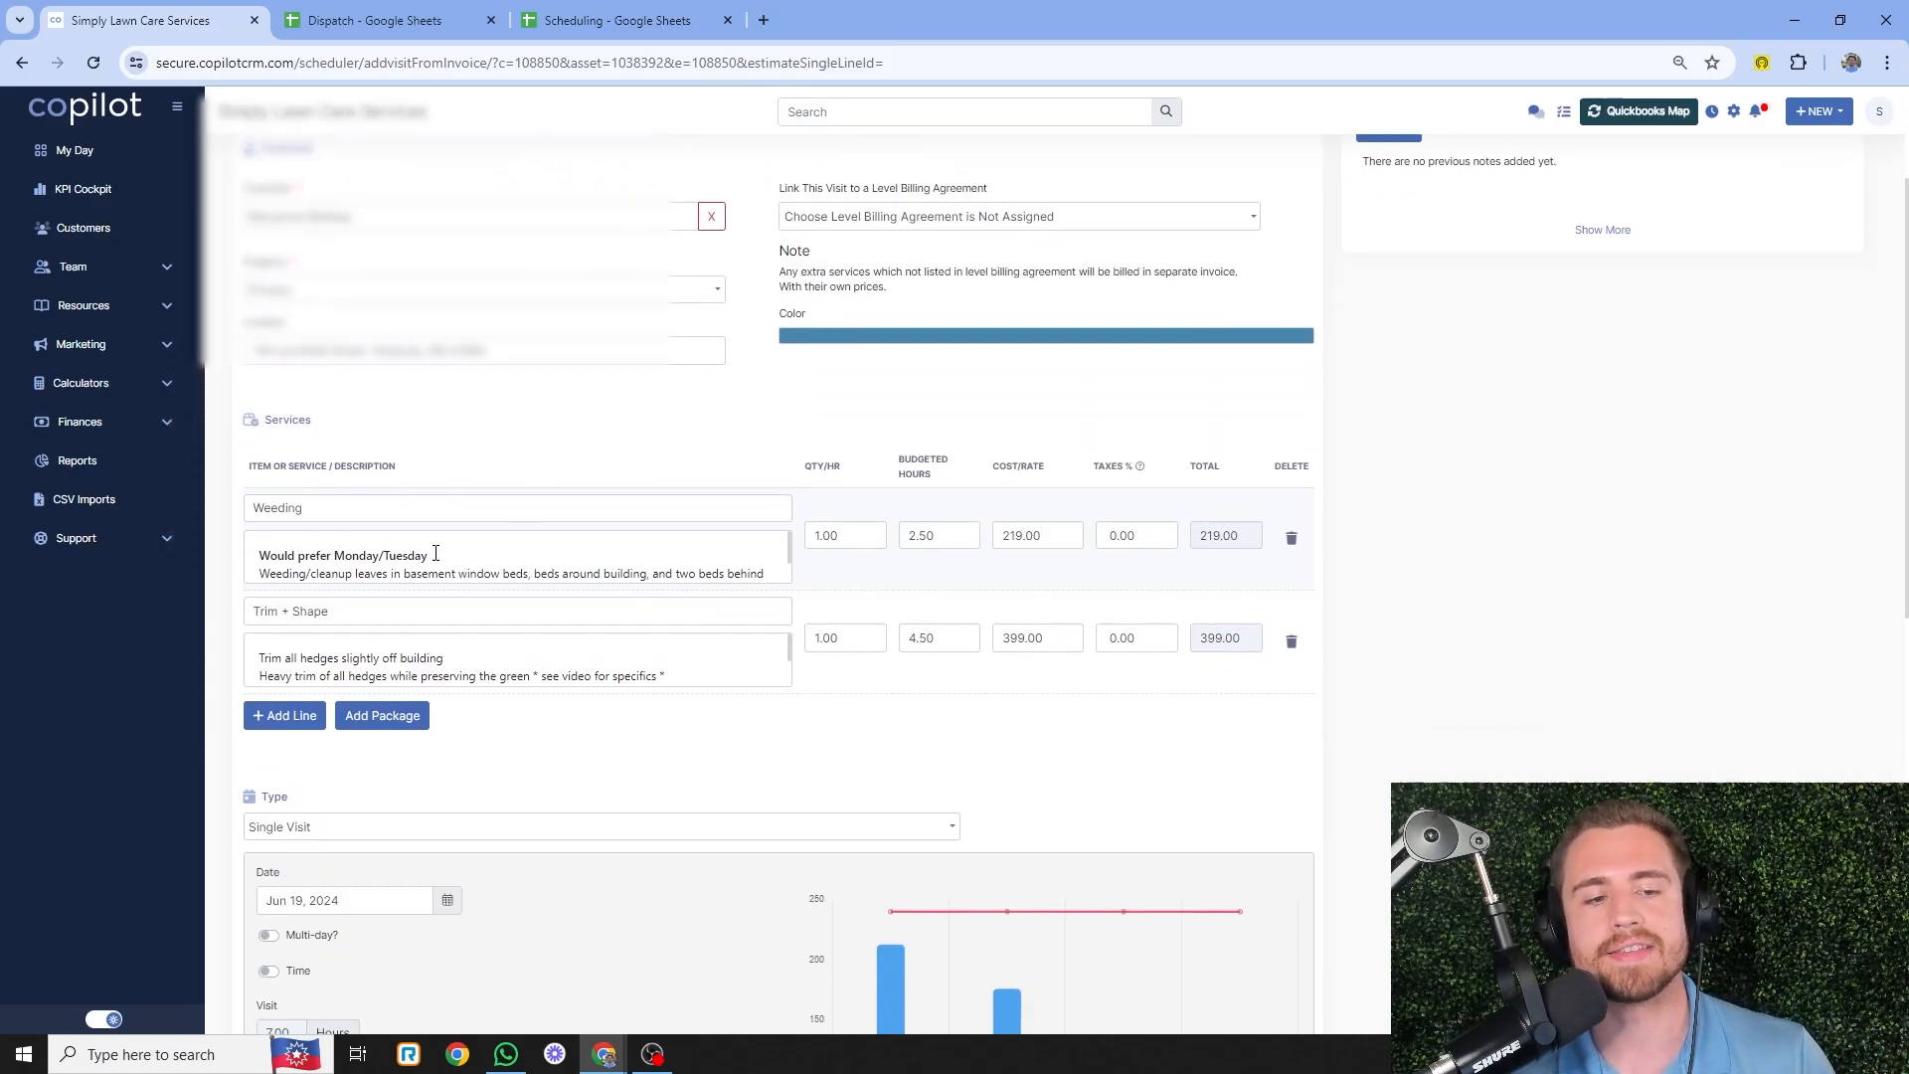
scroll(721, 676, down, 1)
scroll(720, 684, down, 8)
scroll(1163, 759, up, 10)
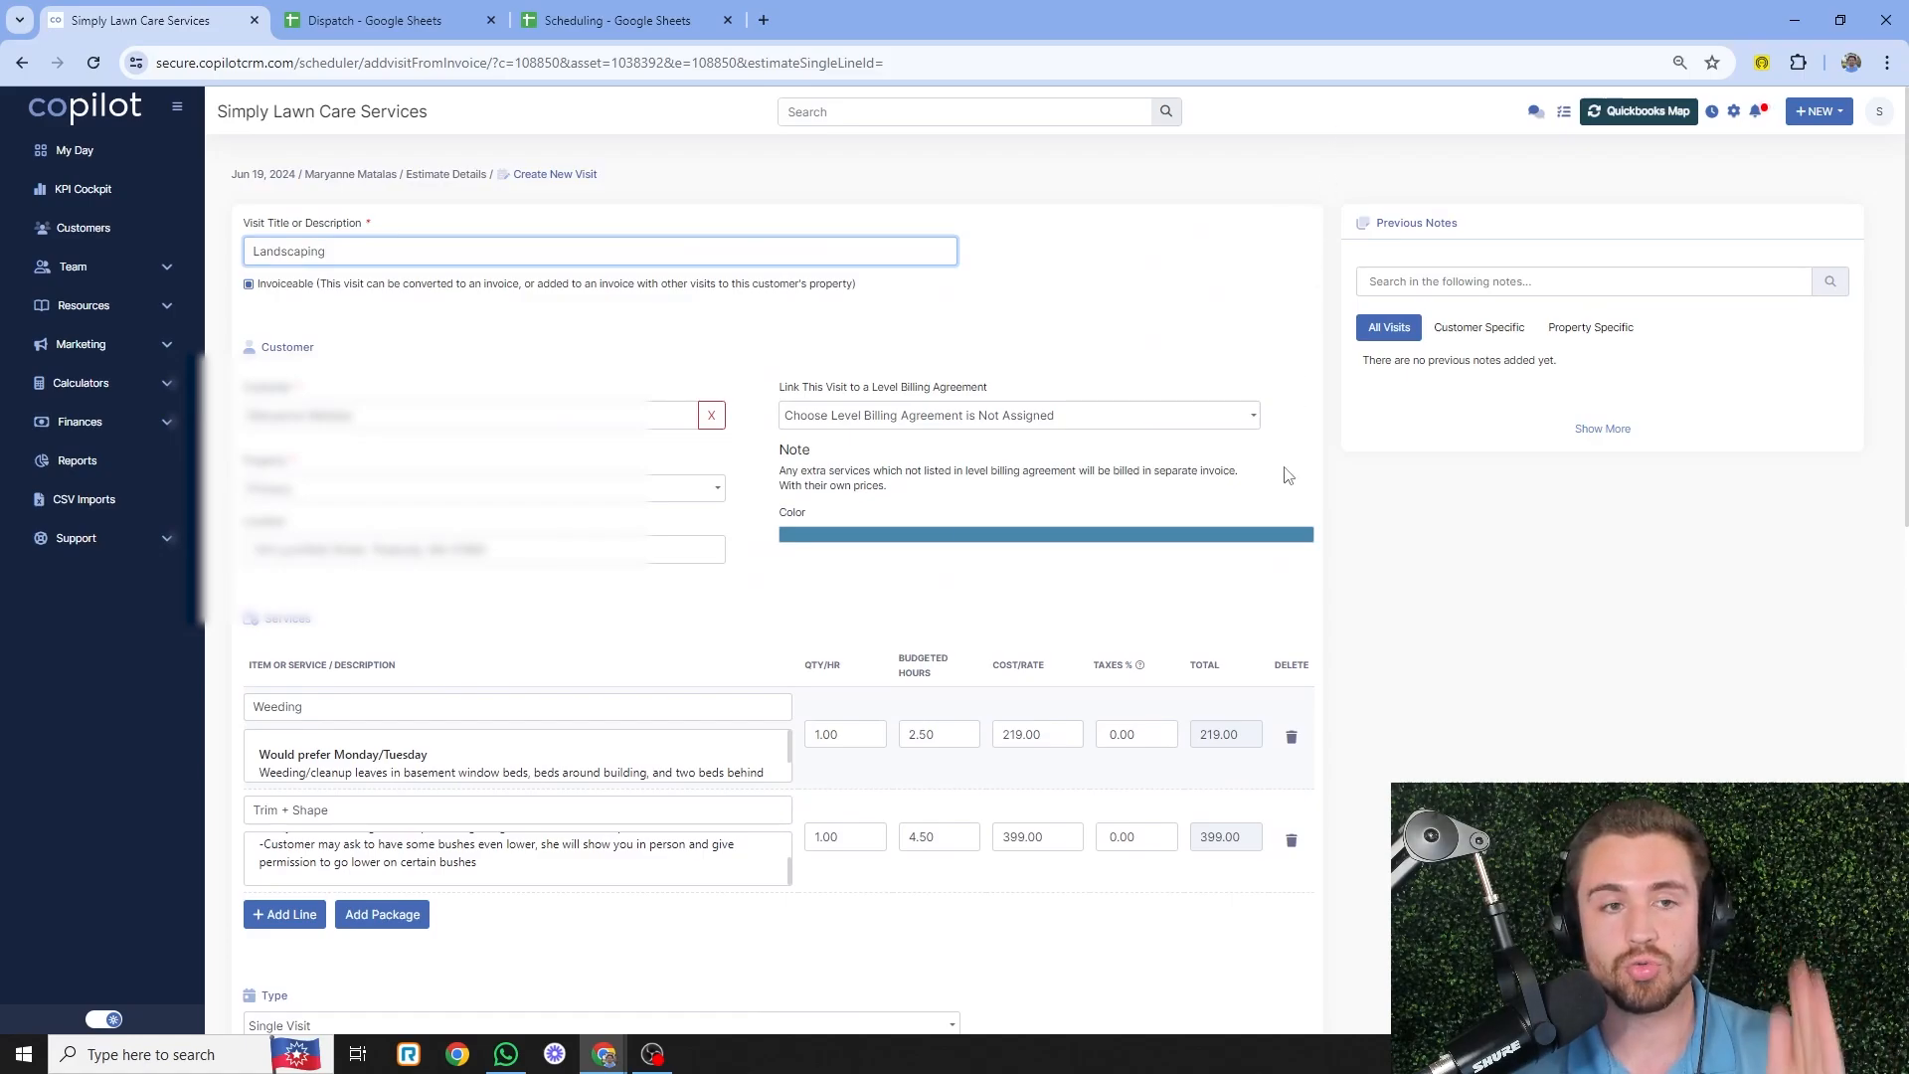
scroll(488, 370, down, 2)
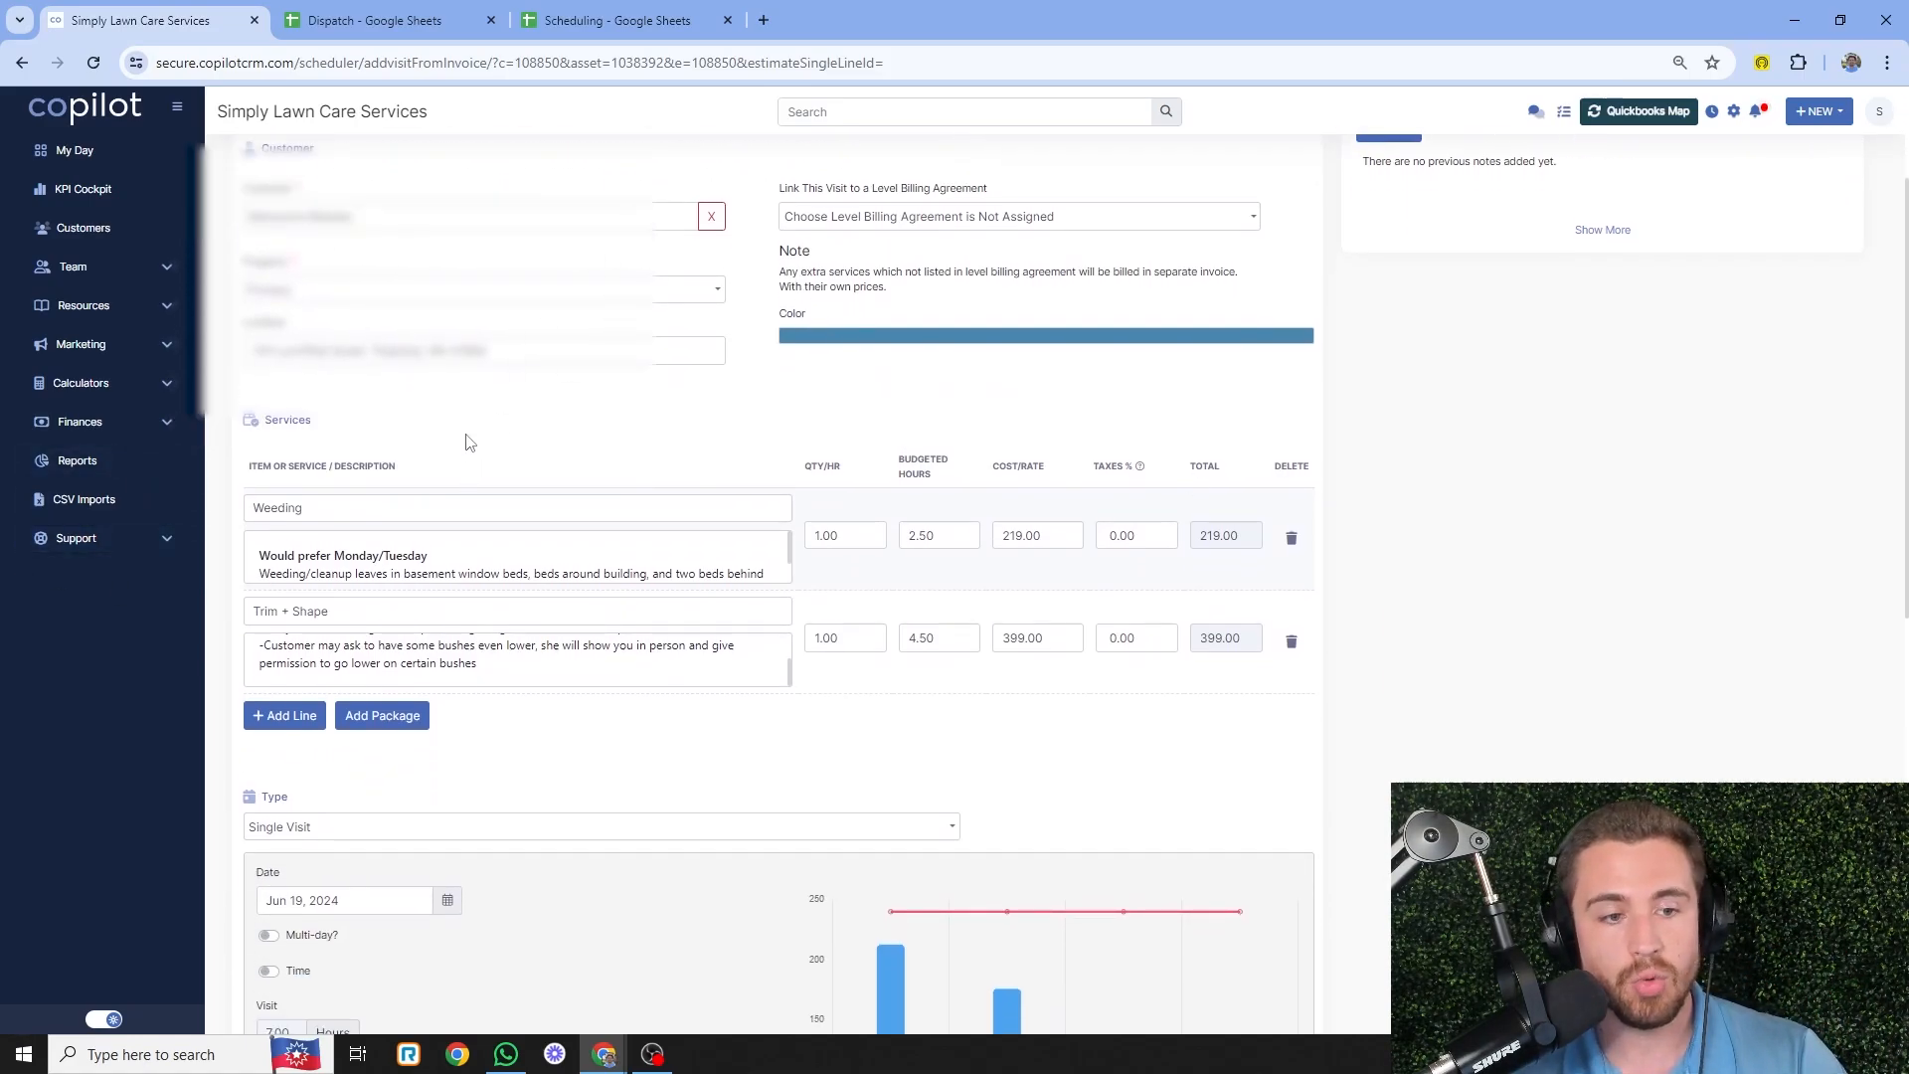
click(457, 567)
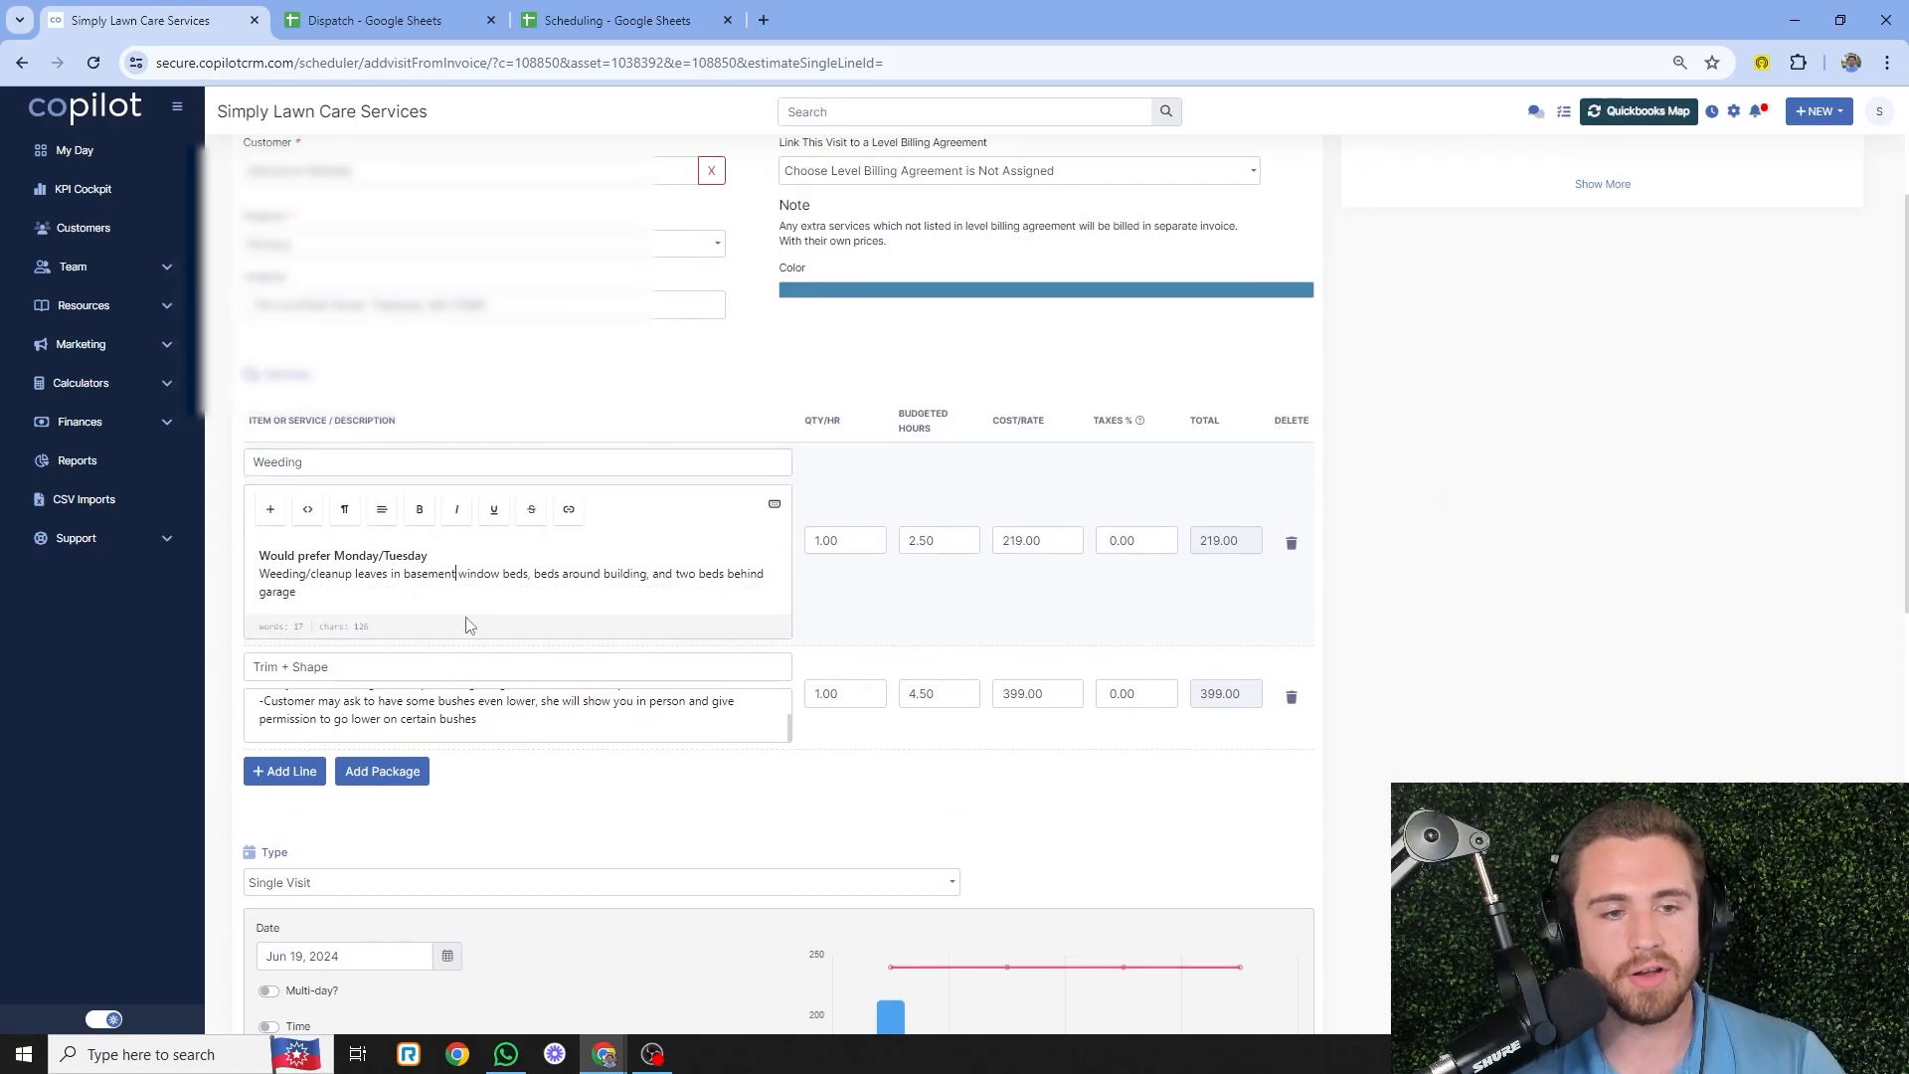
click(481, 714)
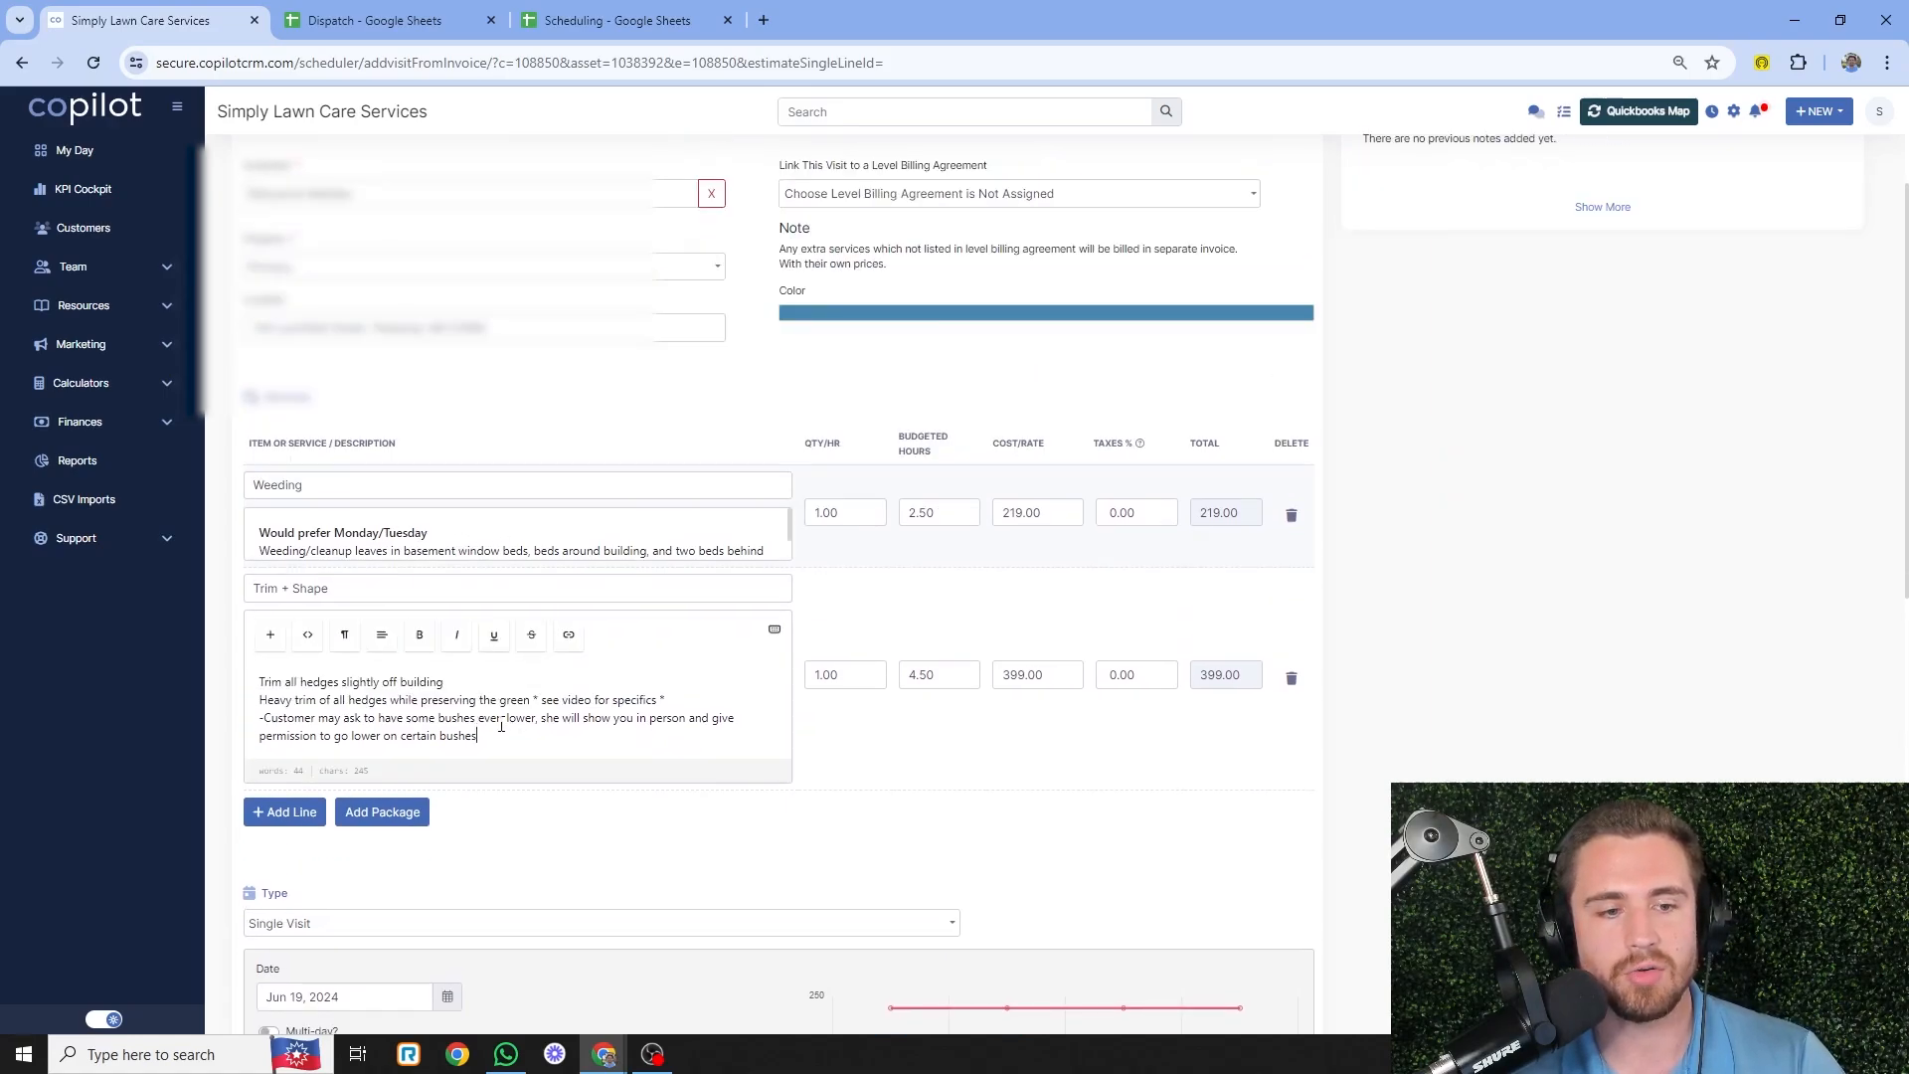
- Click into the Notes for This Visit box, then return to the Scheduling spreadsheet
scroll(397, 756, up, 1)
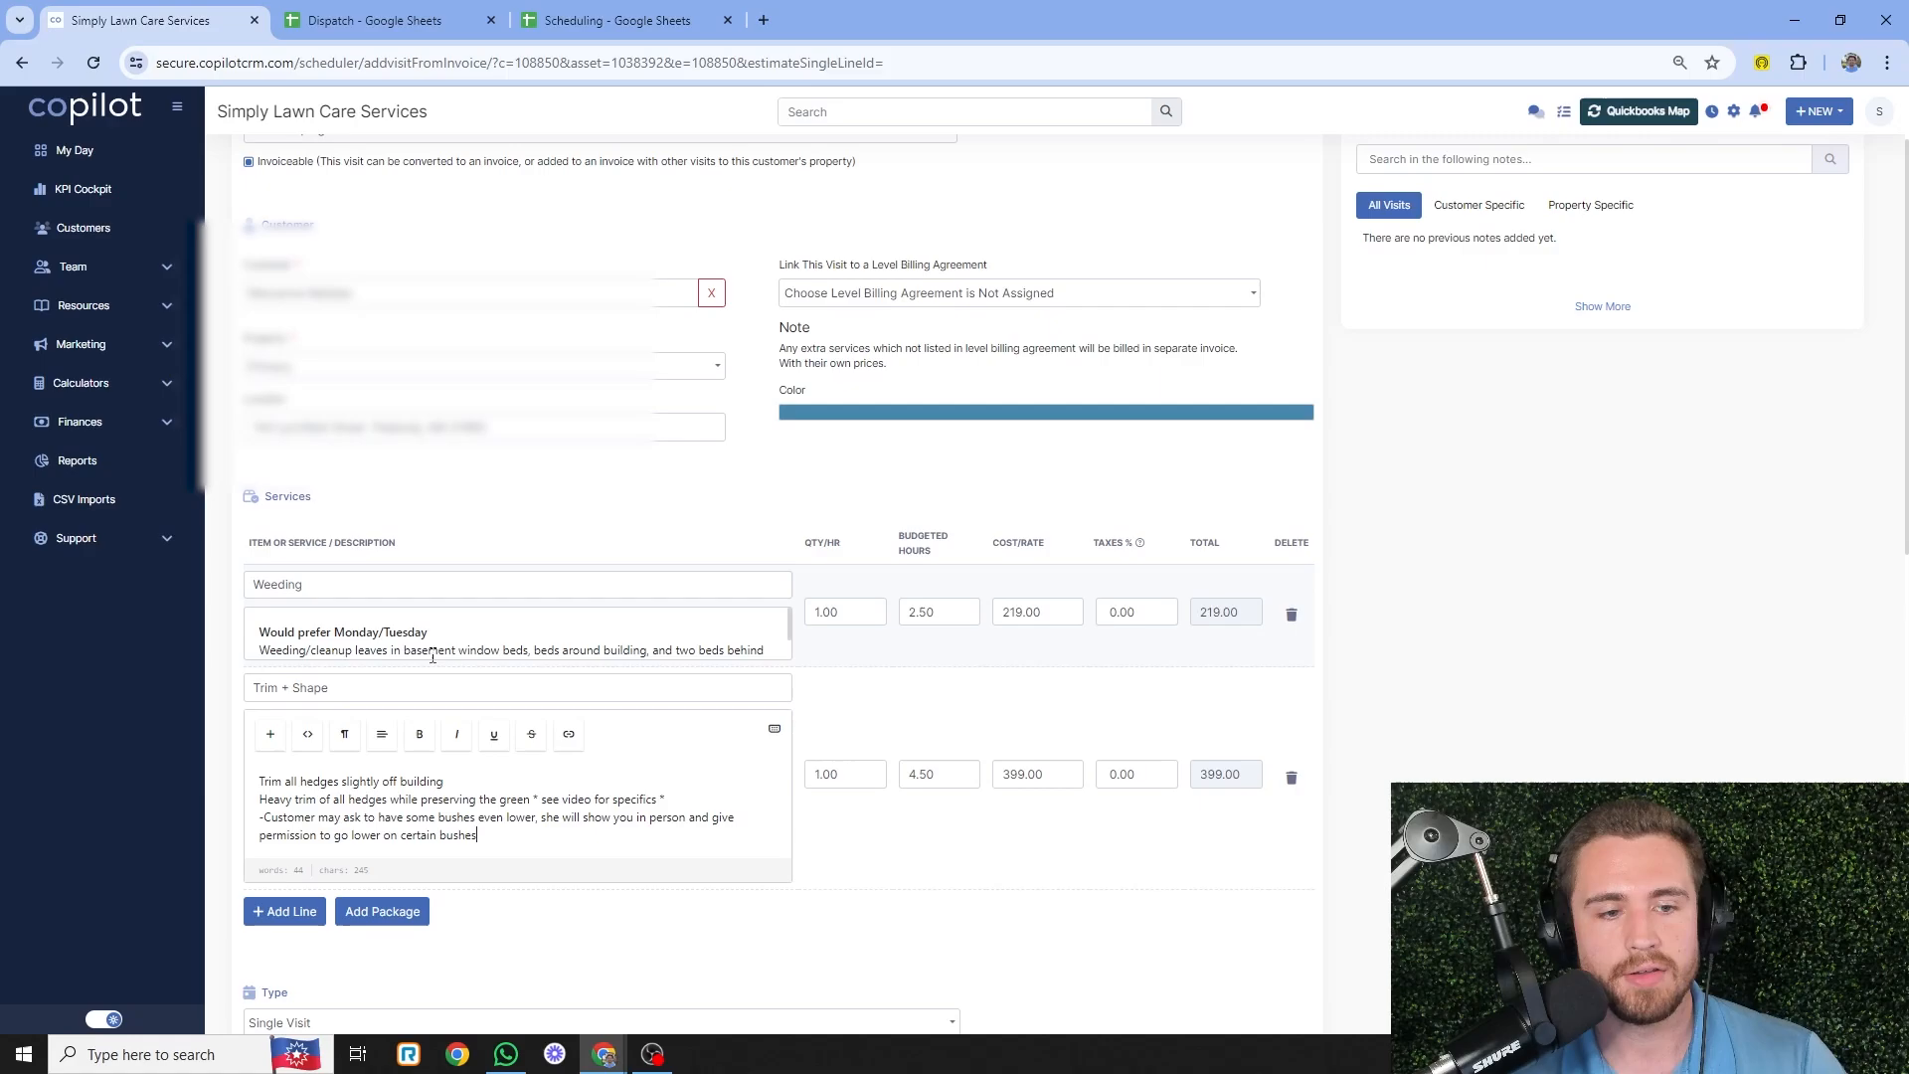
scroll(1521, 617, down, 10)
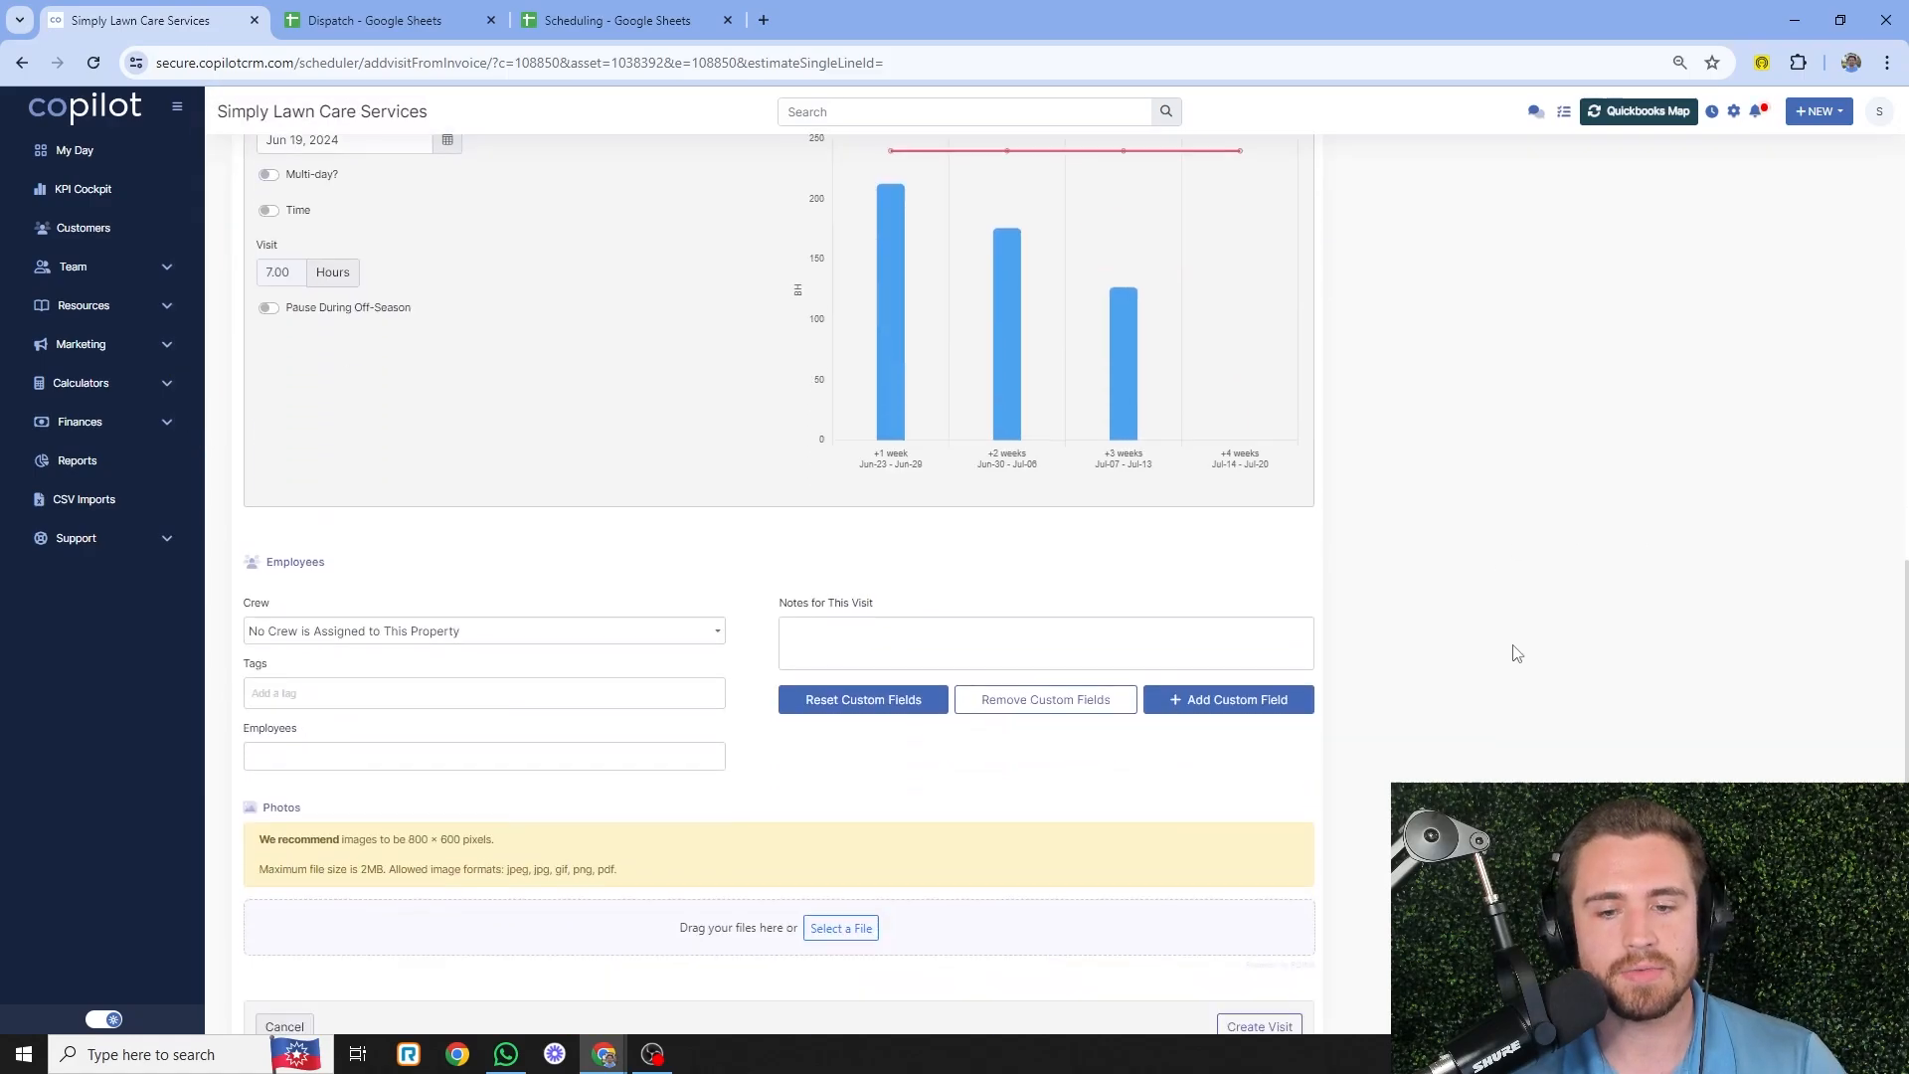
click(910, 507)
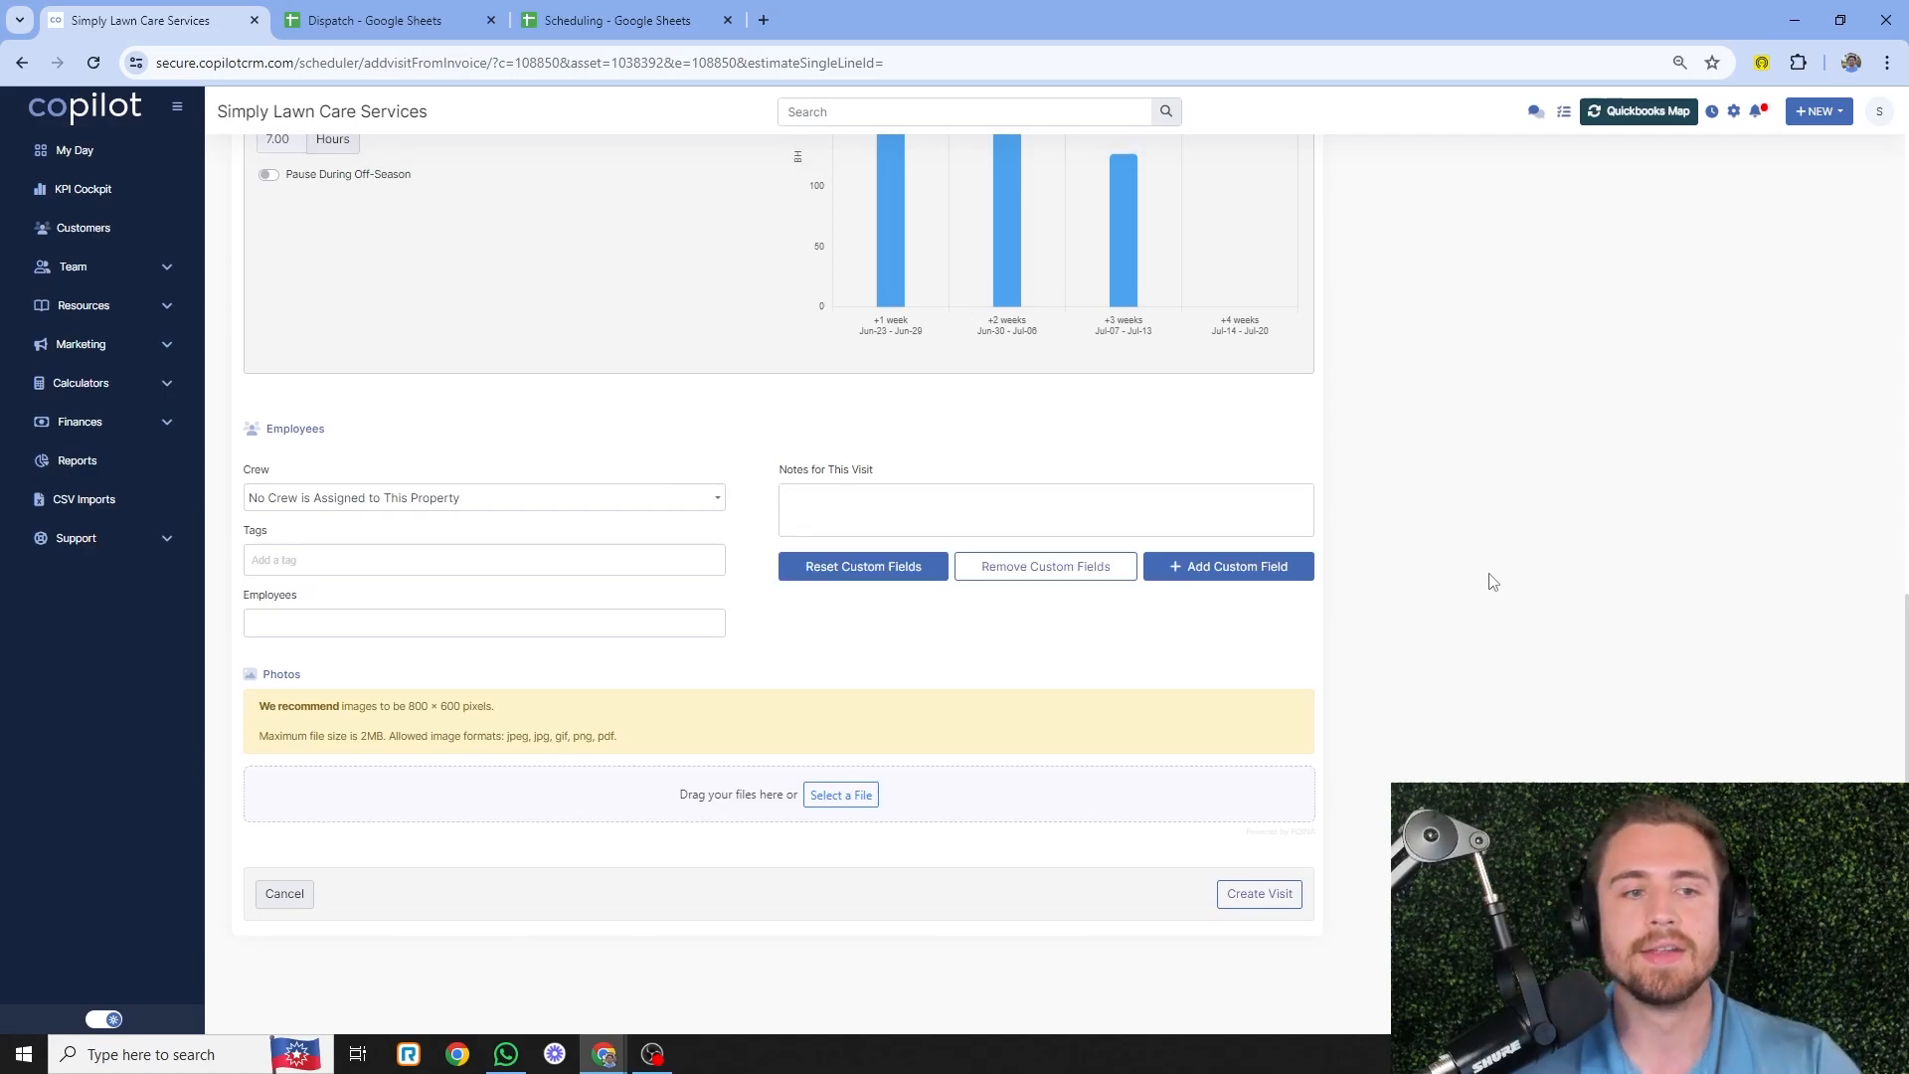
scroll(1436, 580, up, 8)
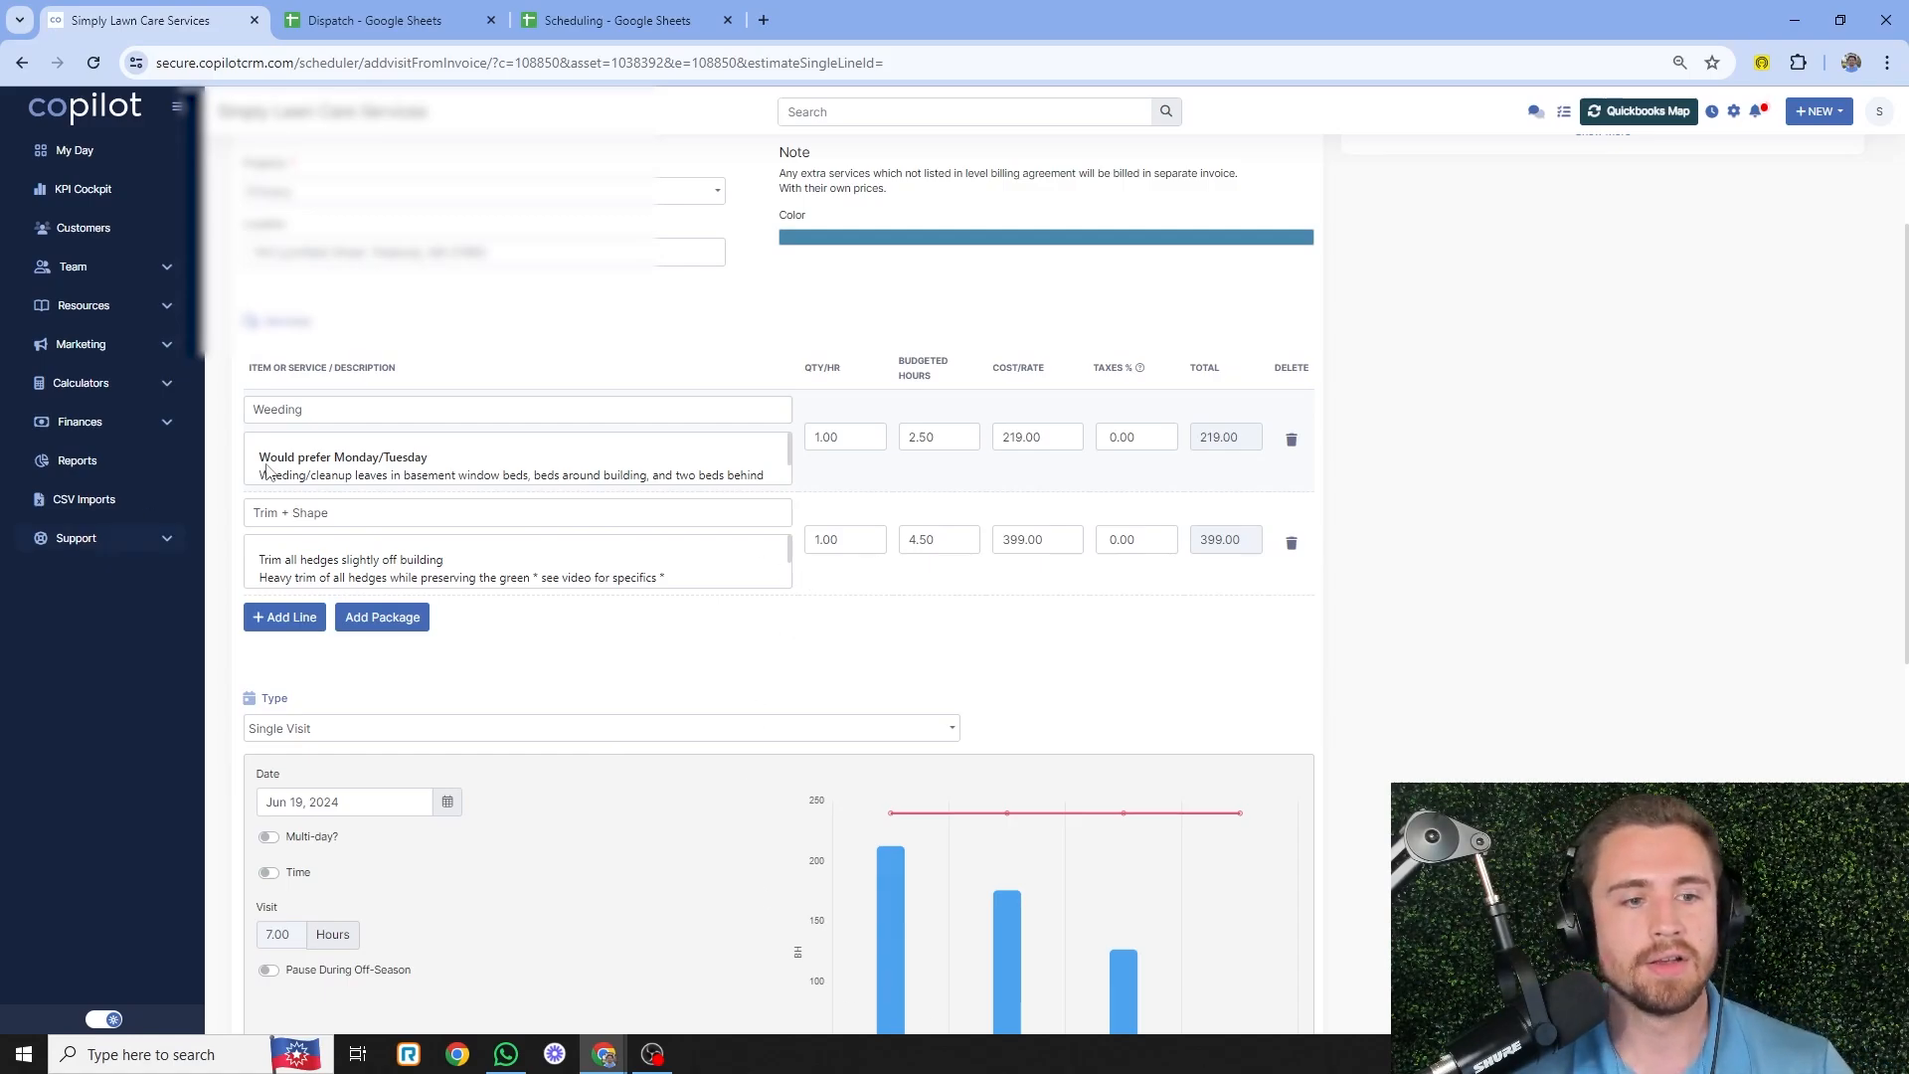
scroll(626, 425, down, 5)
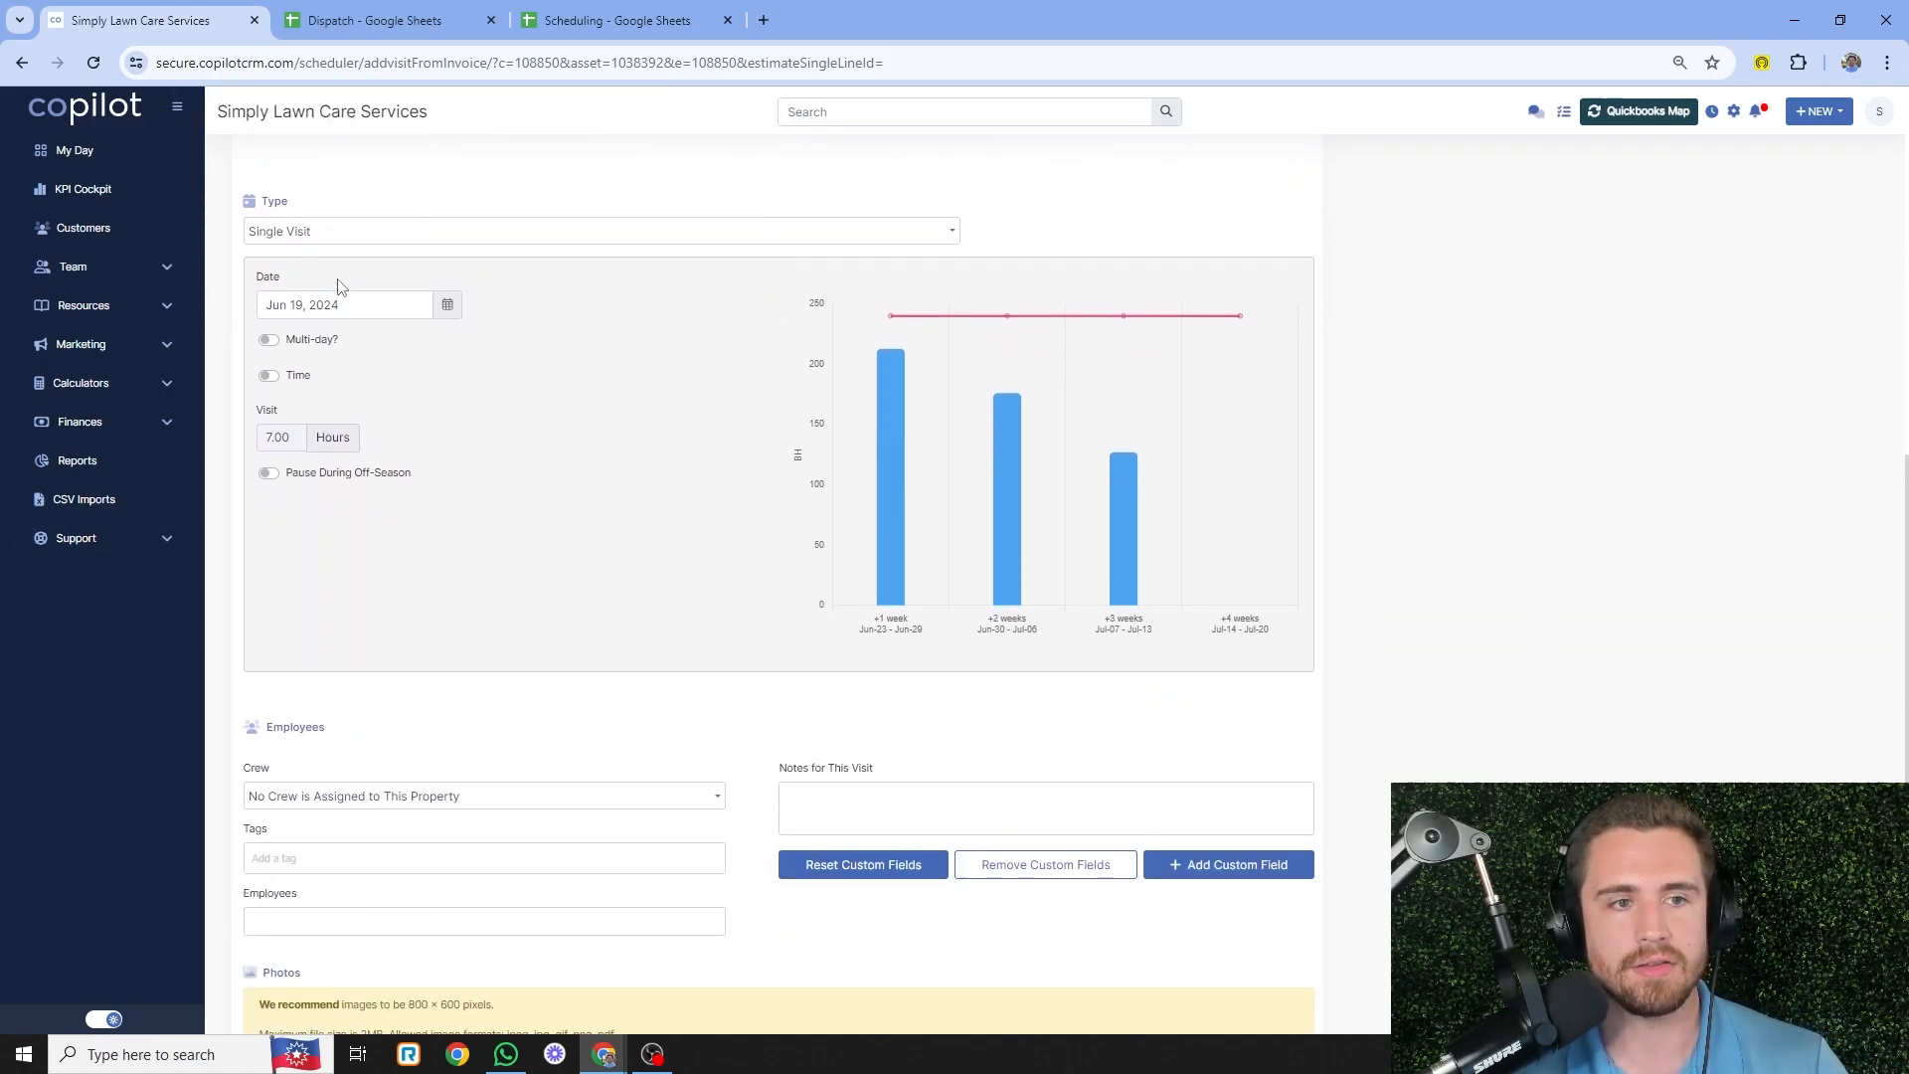
click(609, 20)
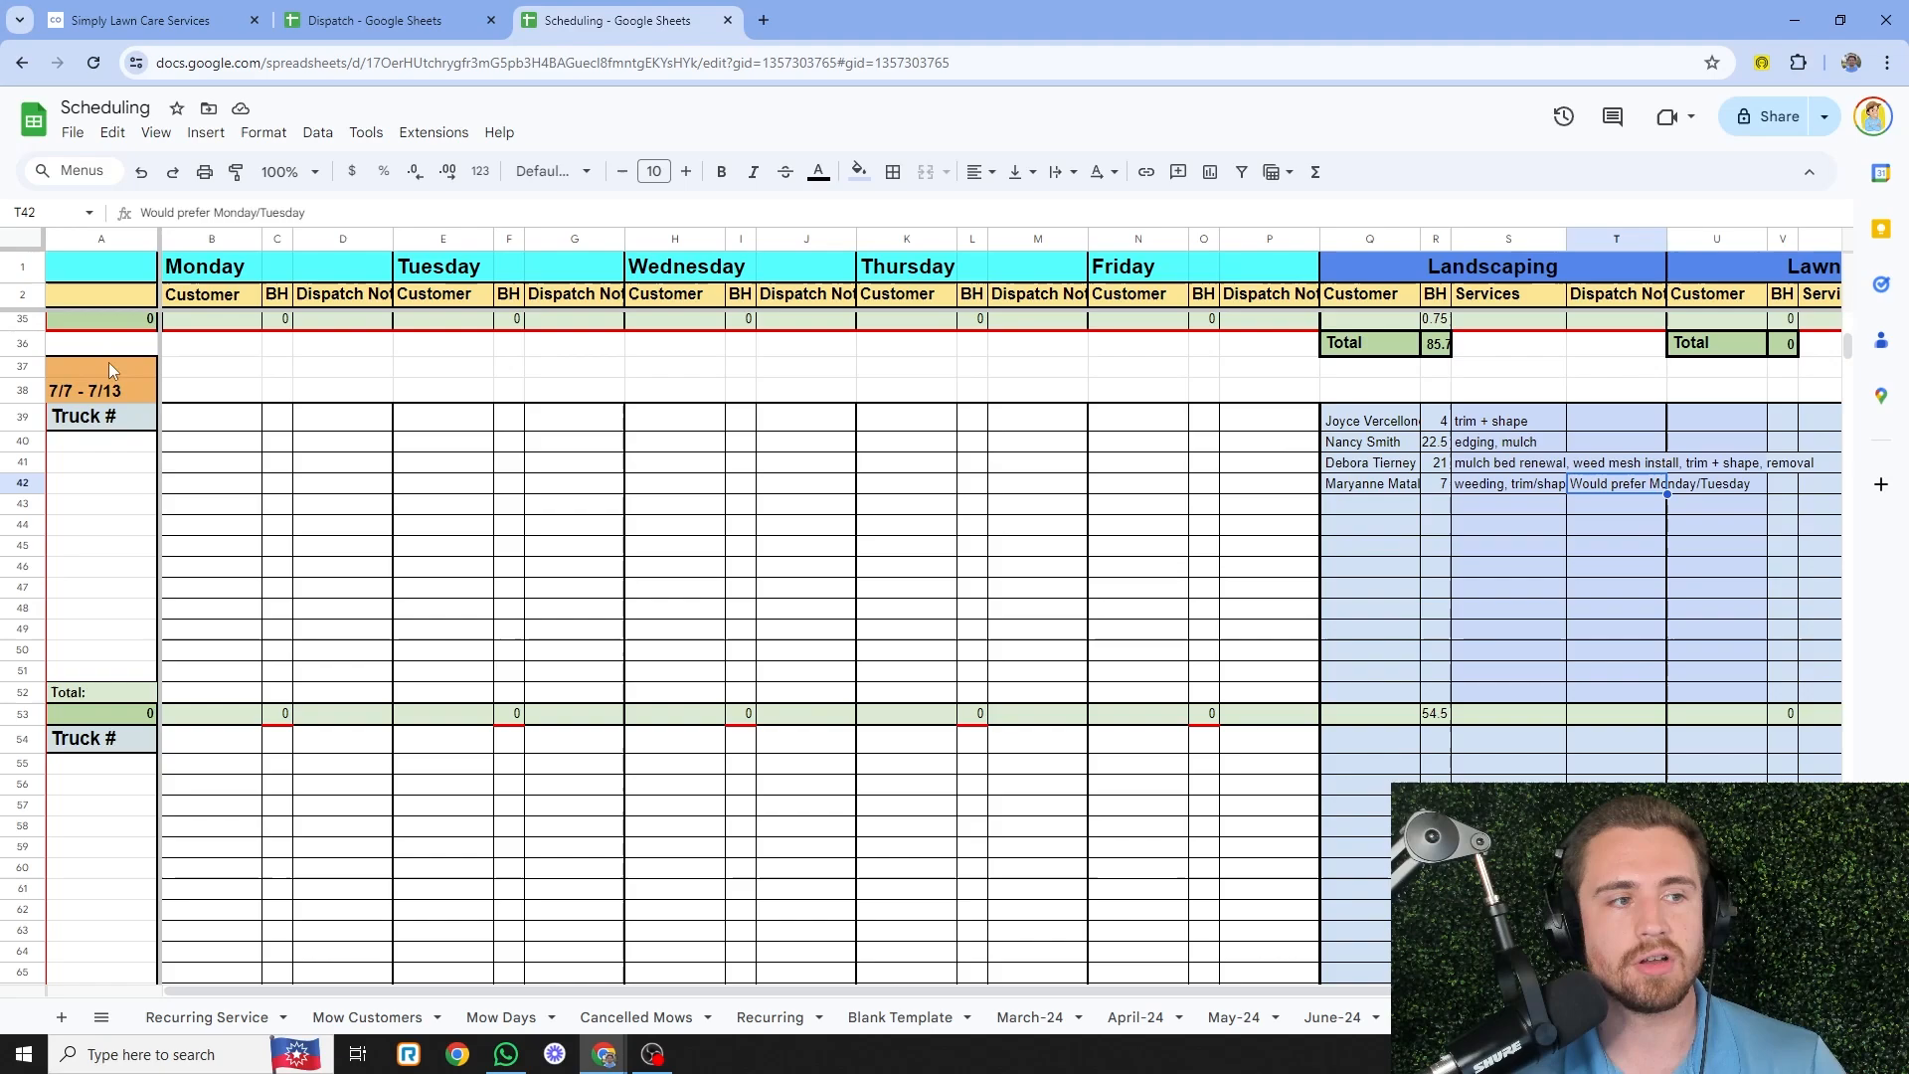
- Set the Landscaping visit's date to July 7, 2024
click(186, 10)
click(351, 310)
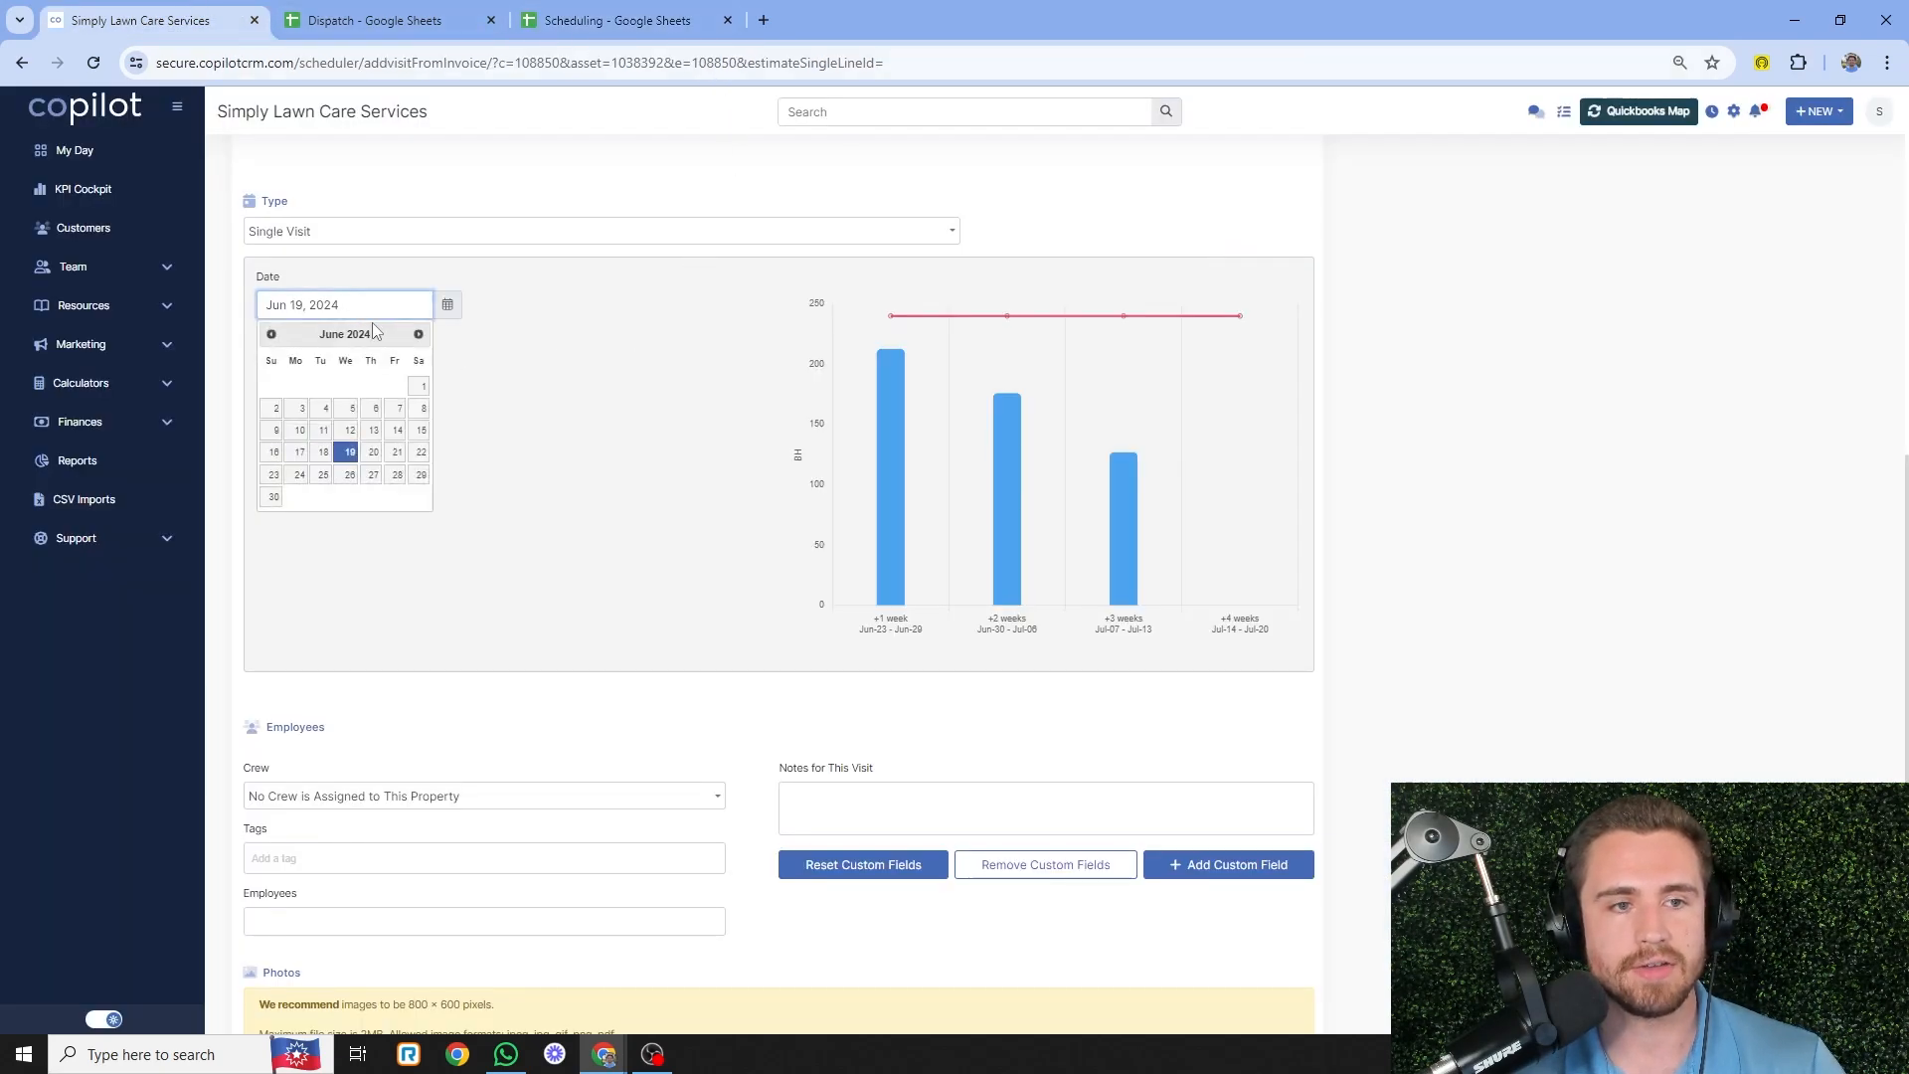
click(419, 335)
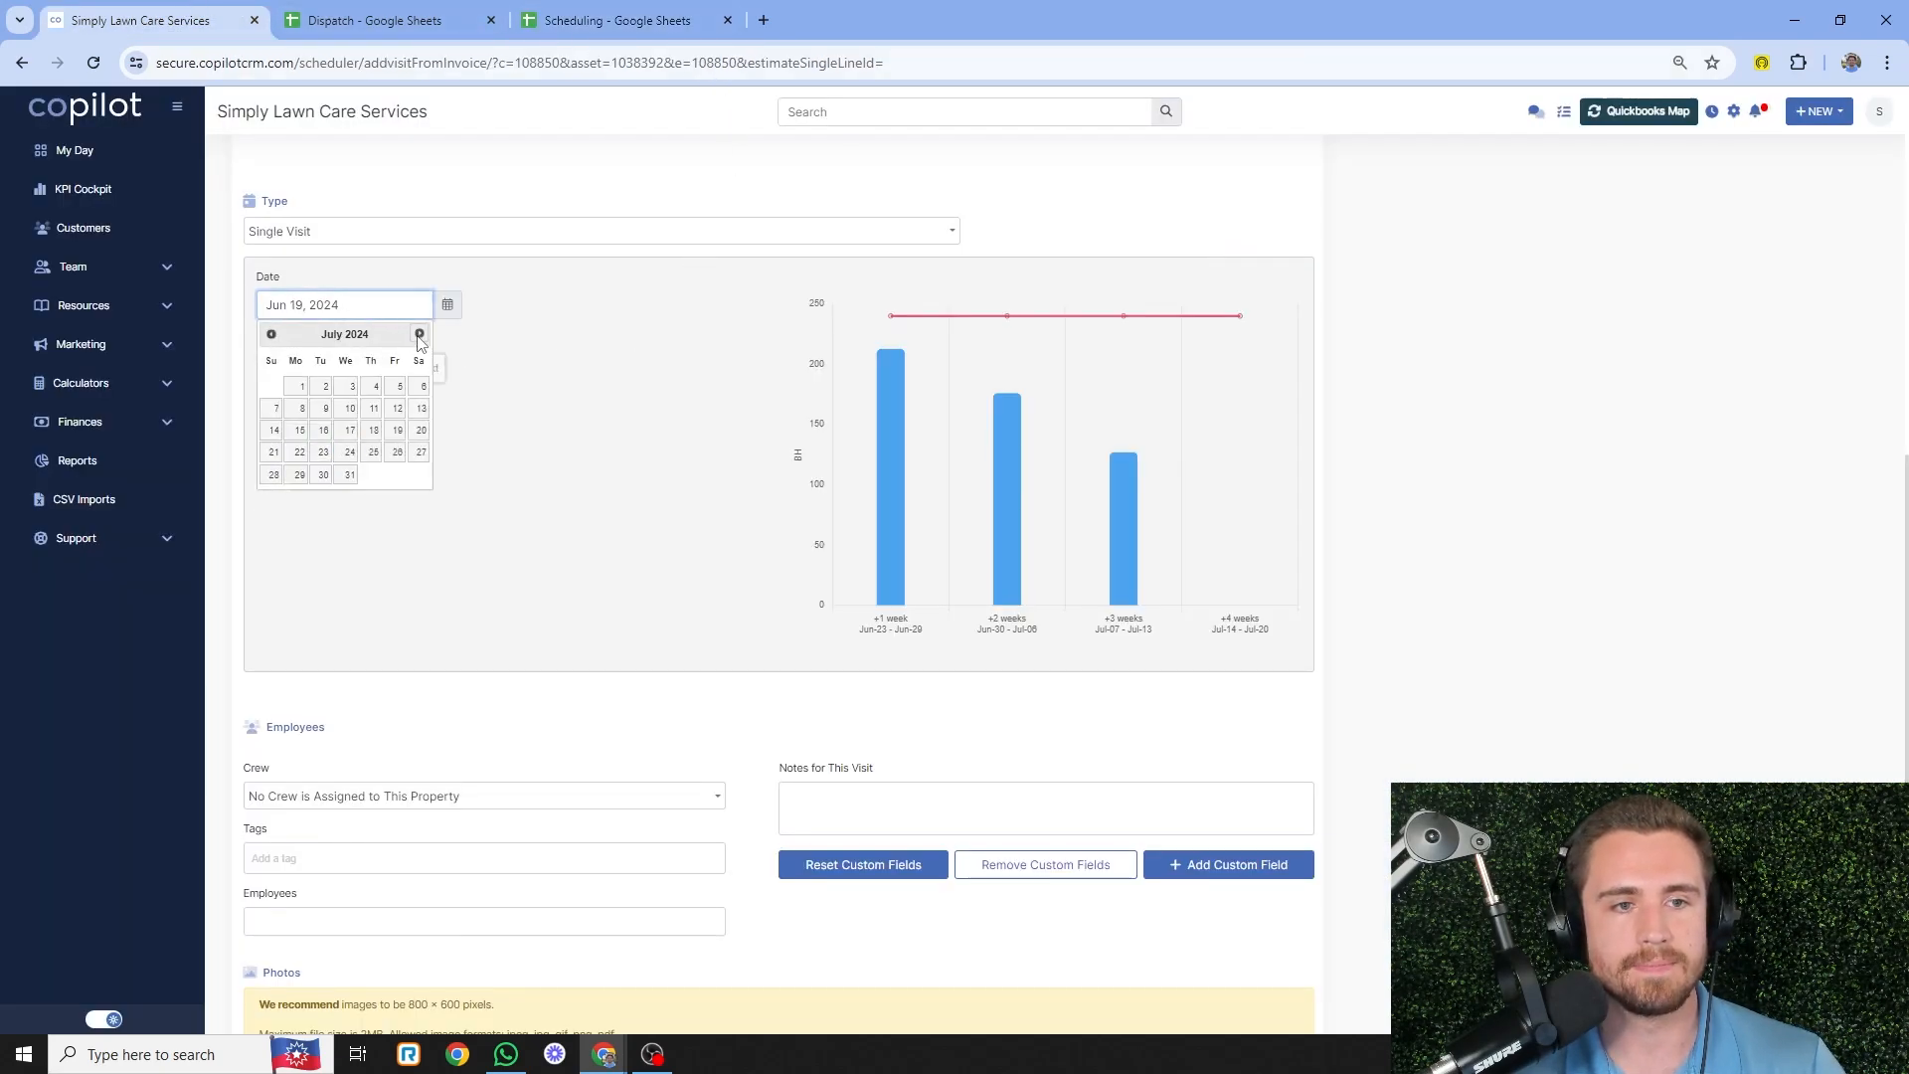
click(276, 409)
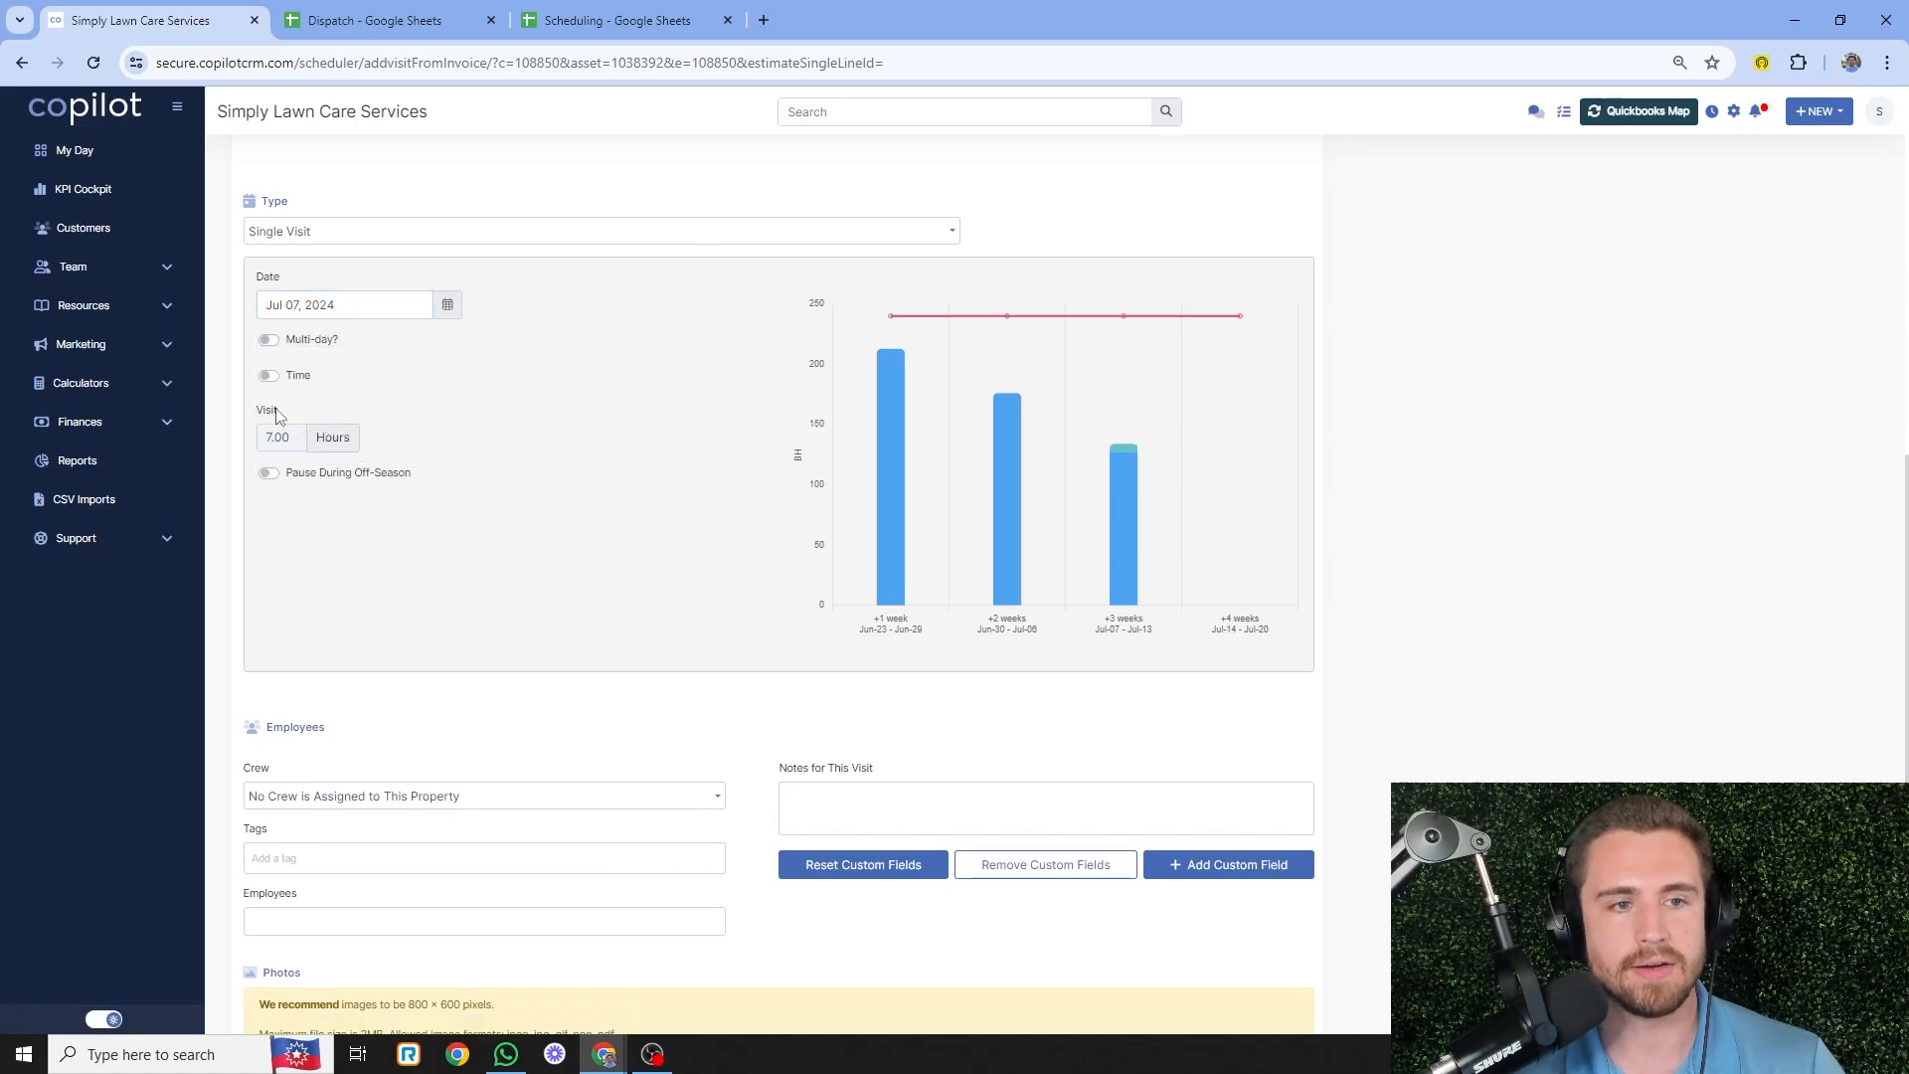
scroll(747, 440, down, 2)
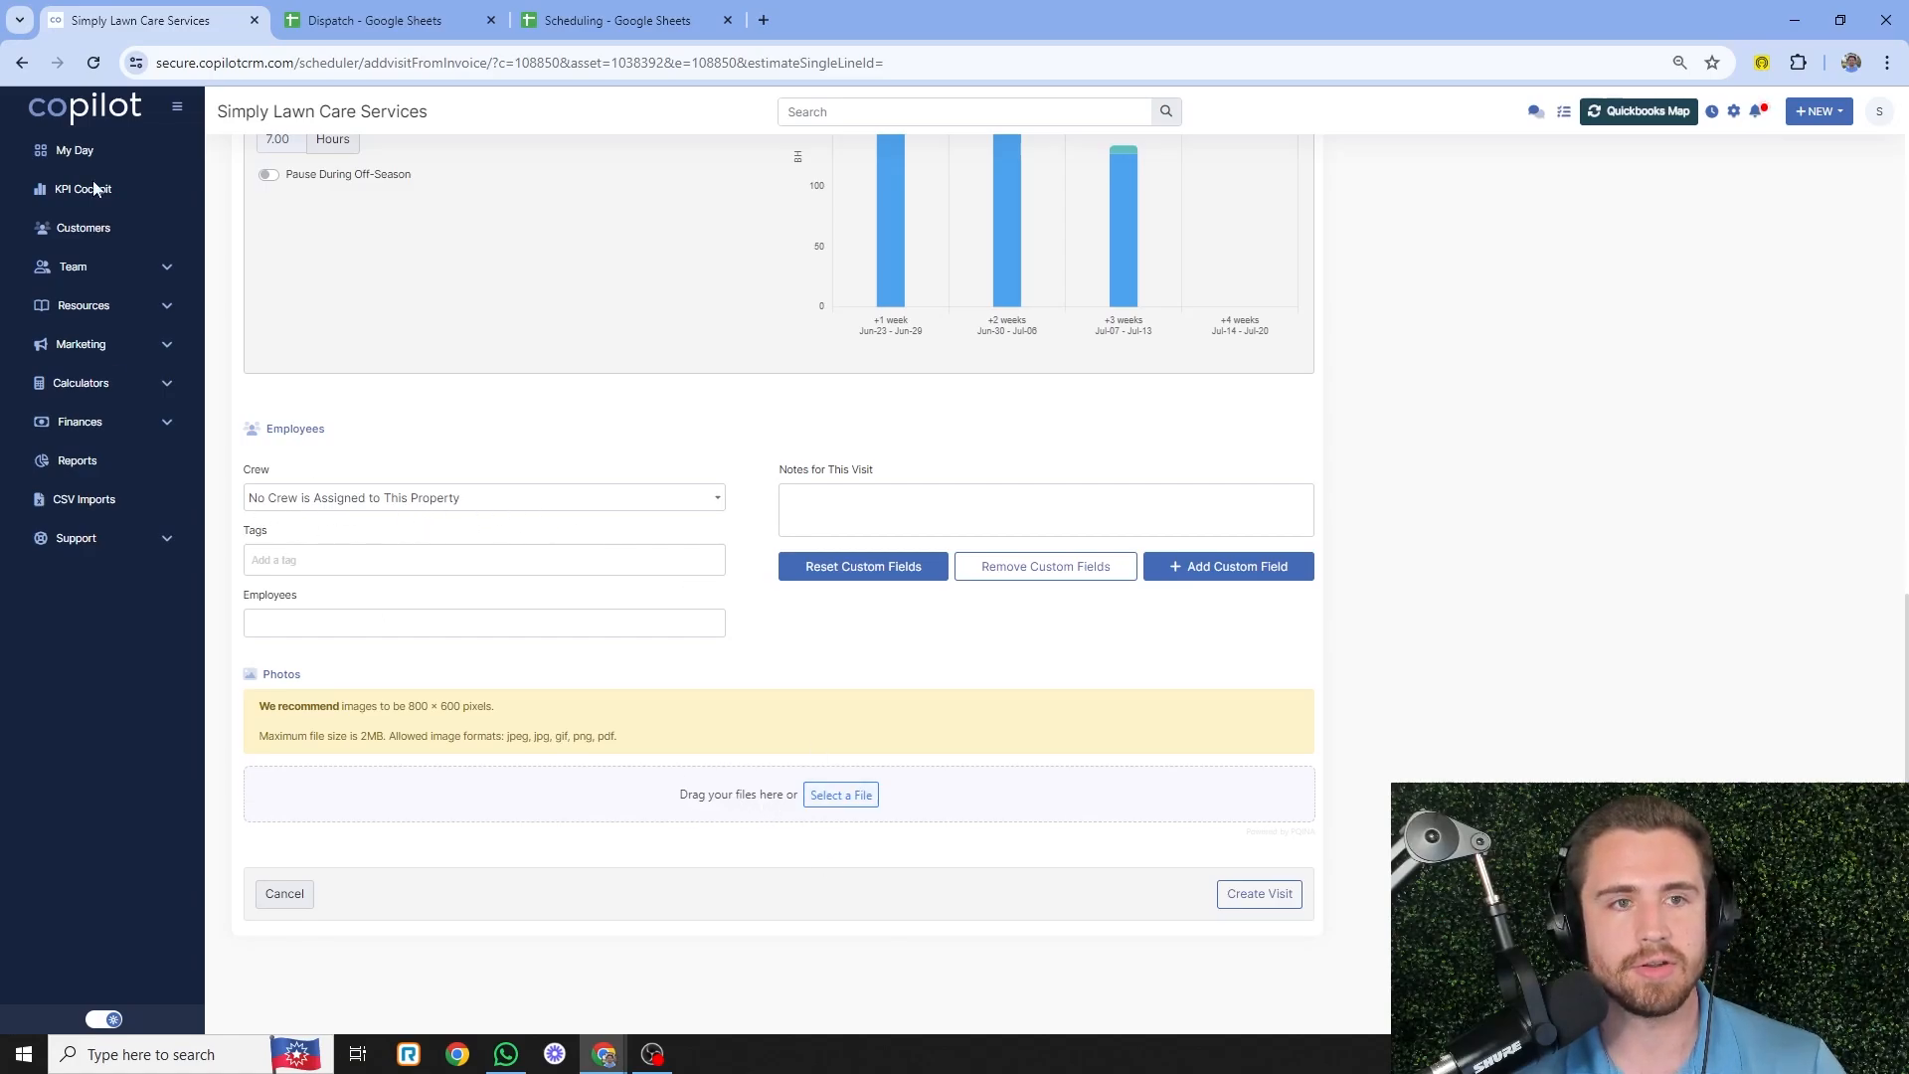
- Open the Customers page in a second CopilotCRM tab, keeping the visit form open
right_click(105, 238)
click(144, 252)
click(394, 28)
click(183, 19)
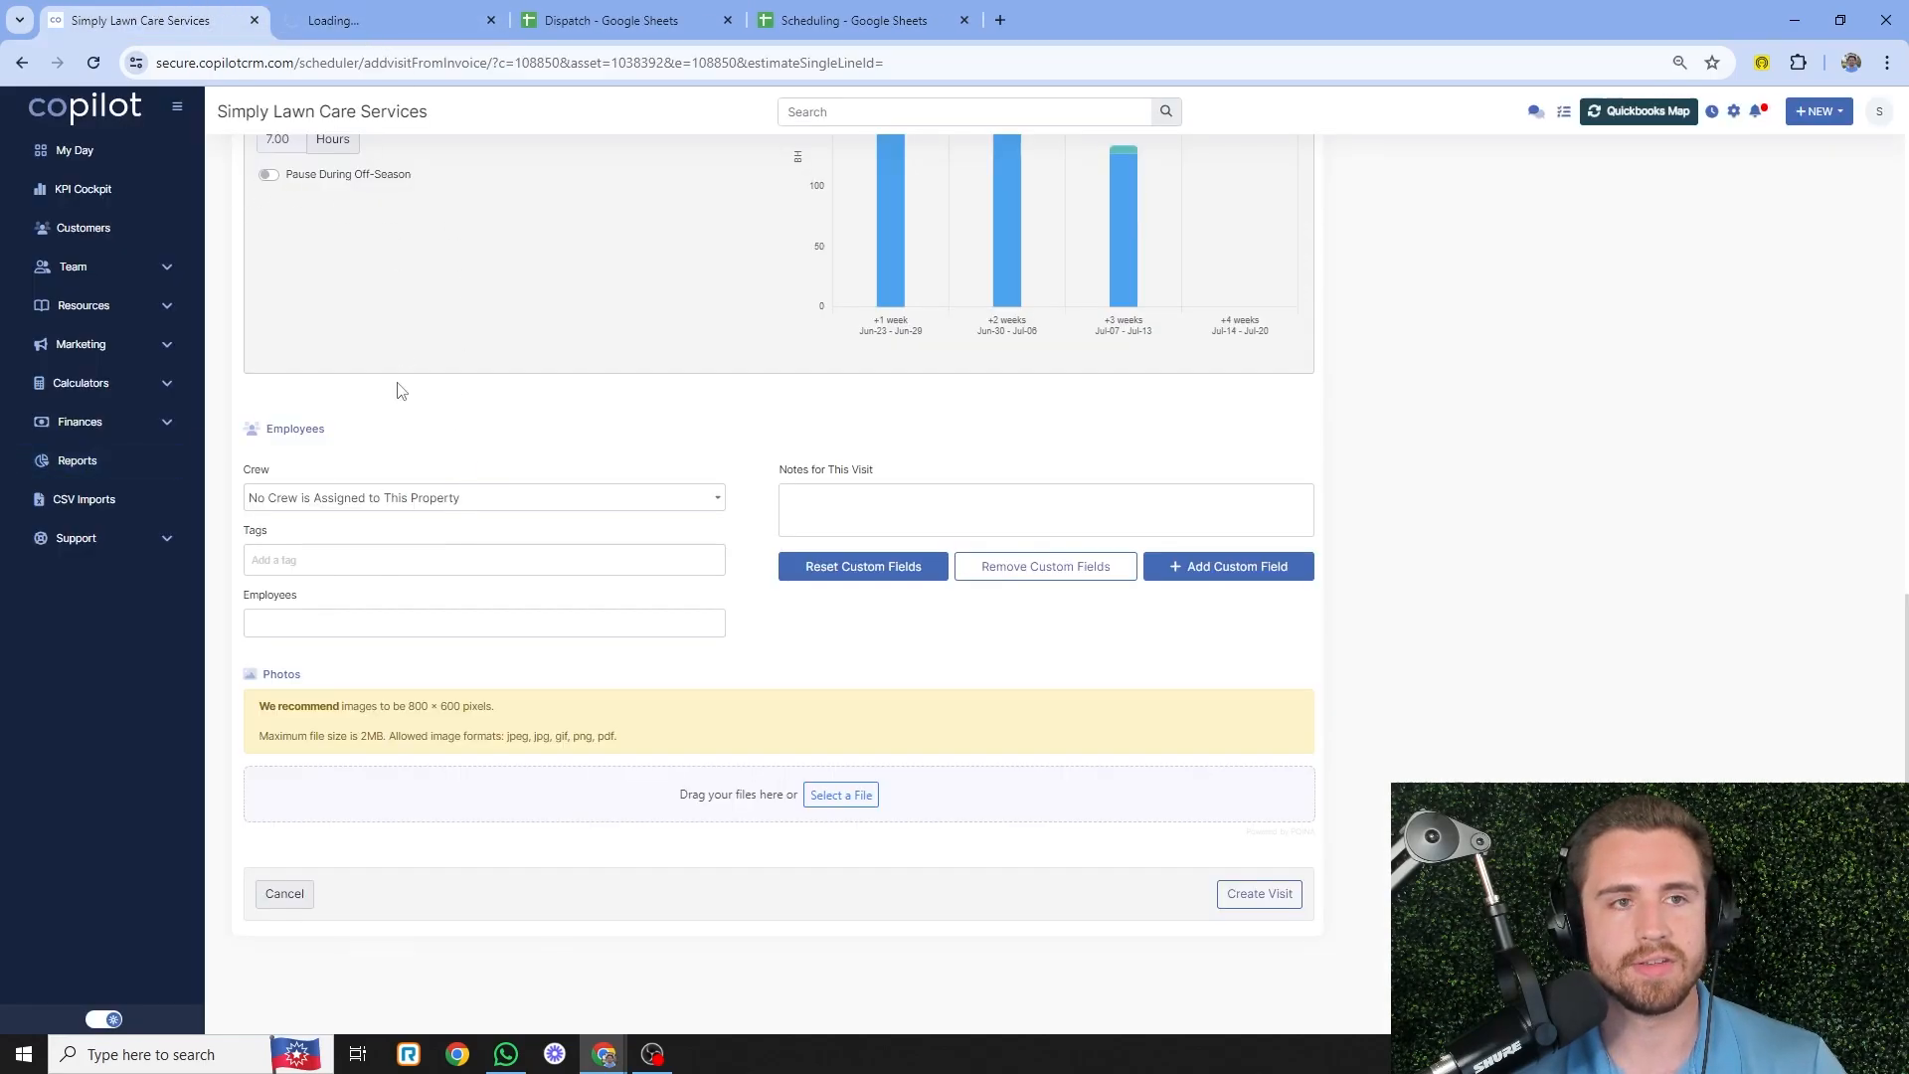
click(348, 8)
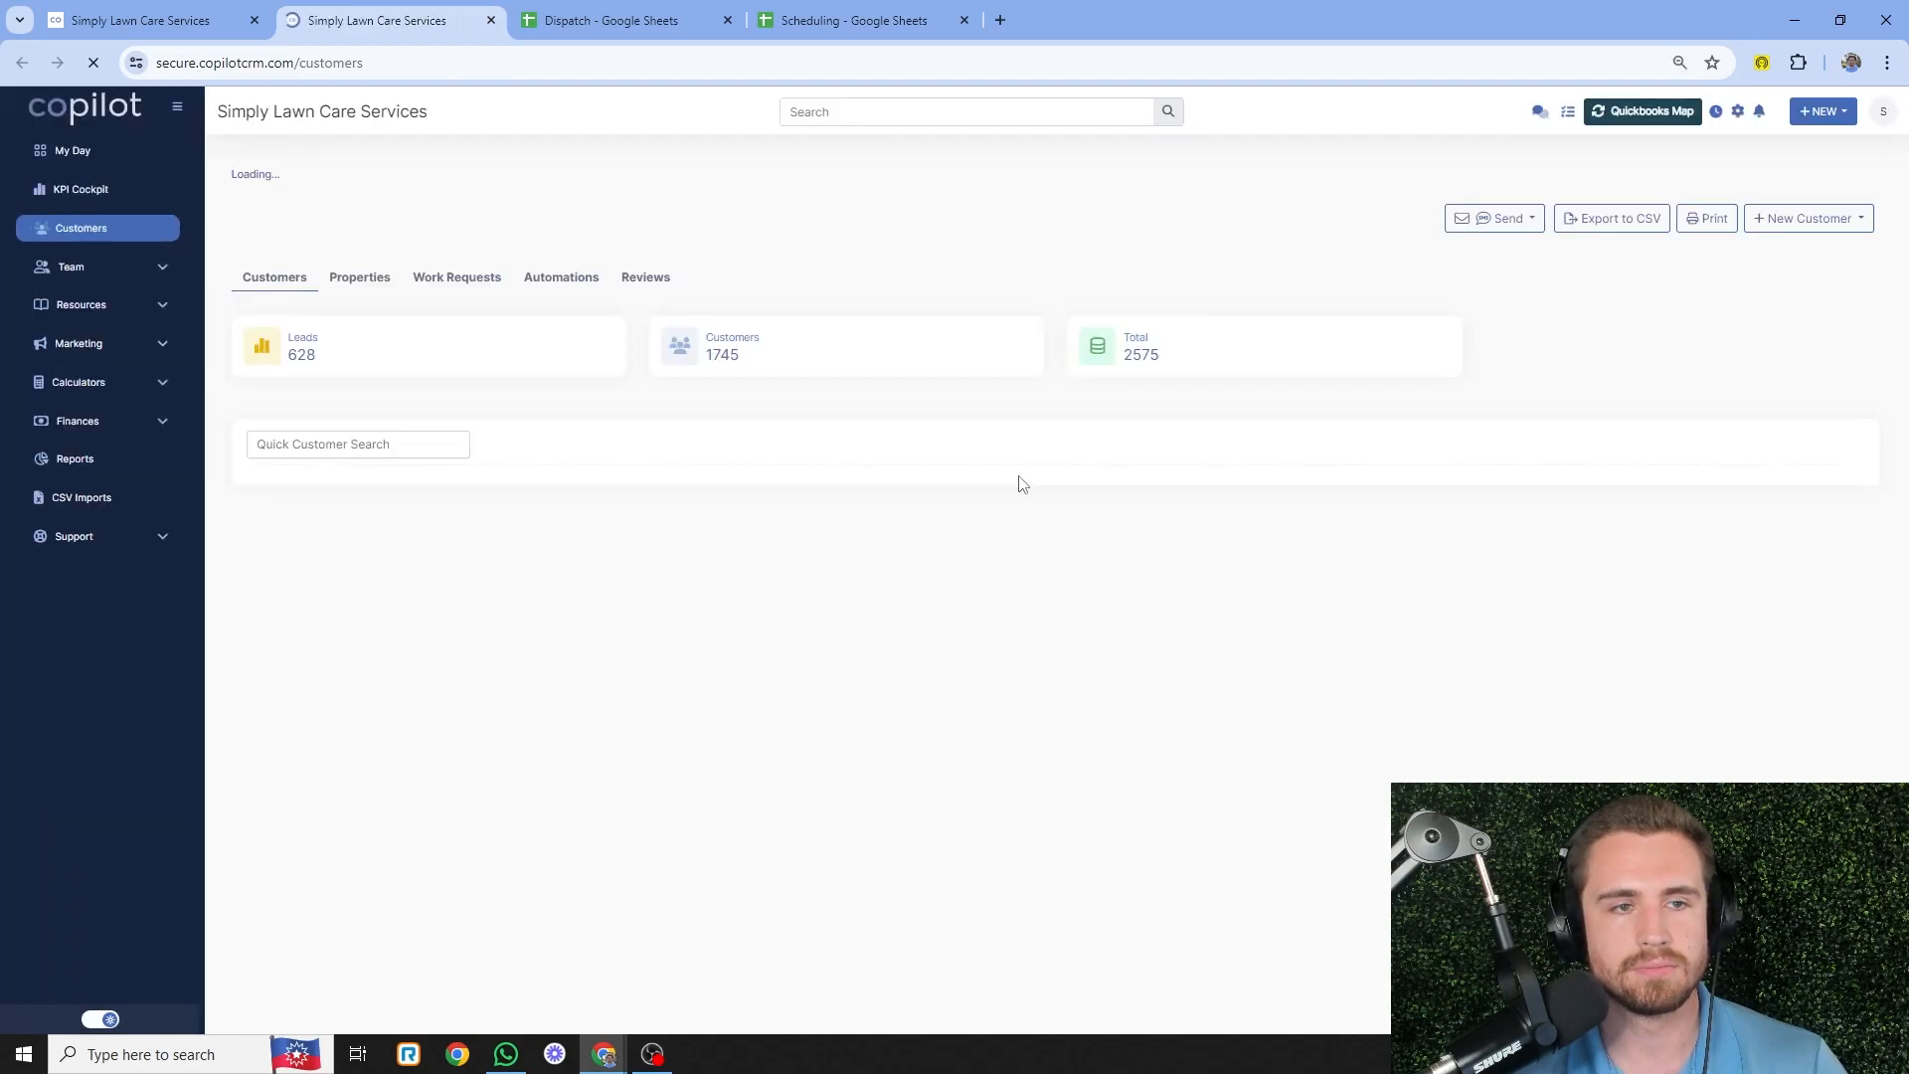
- Search the customer list by name and view the estimate's attached aerial property photo
click(368, 439)
text(mary)
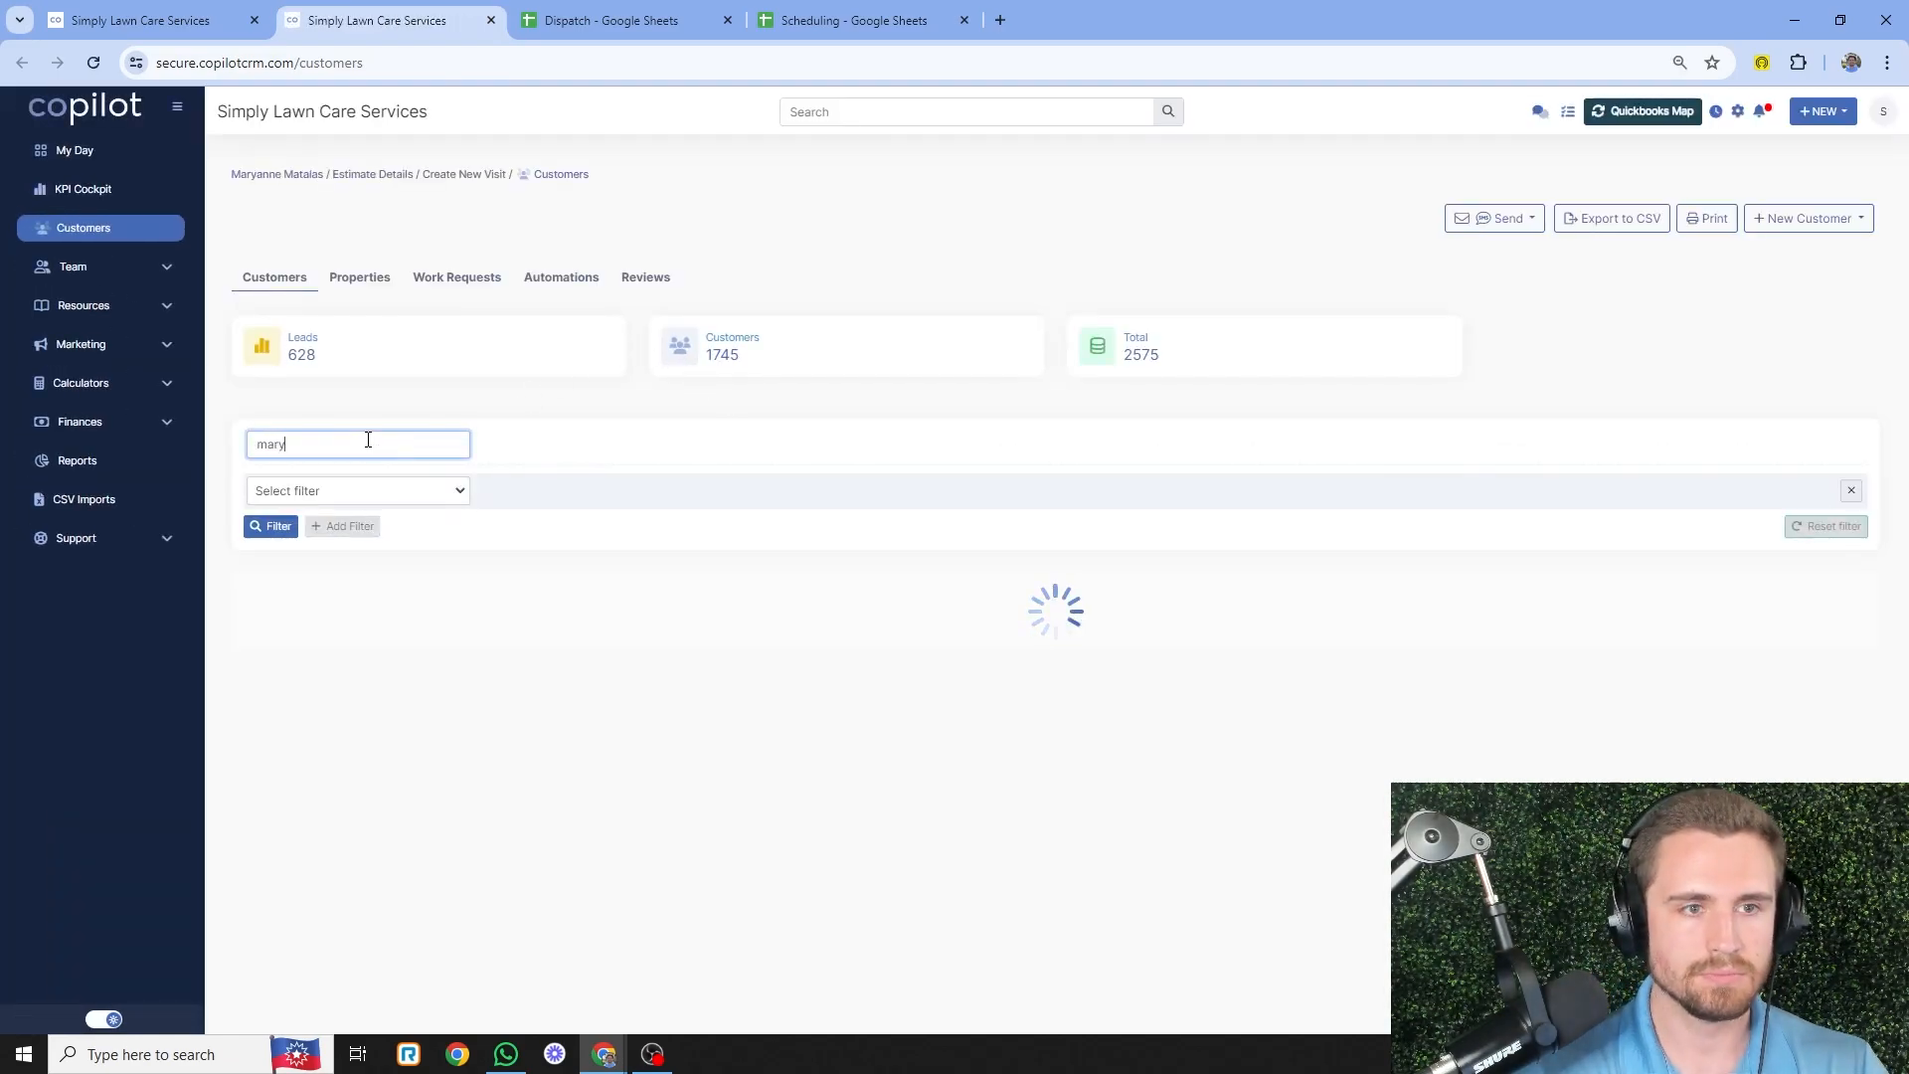
click(363, 188)
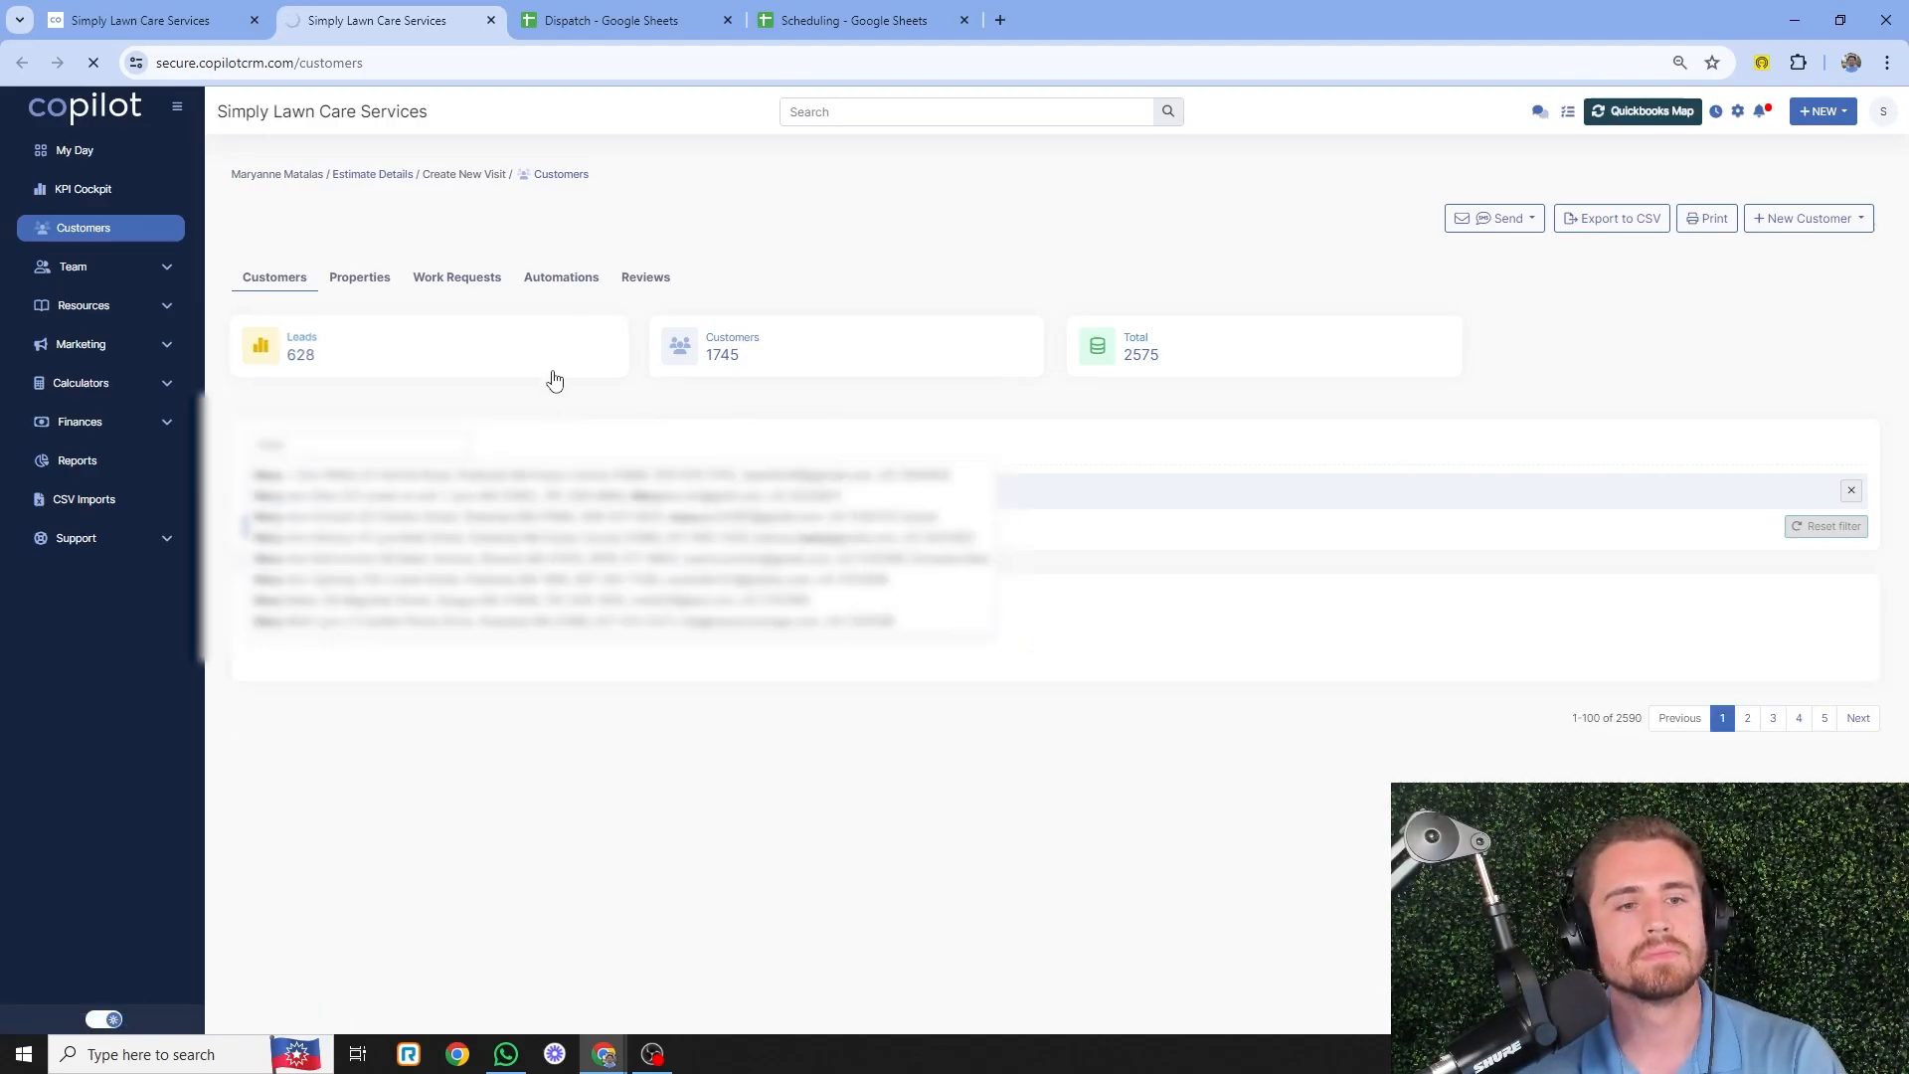
scroll(823, 464, down, 15)
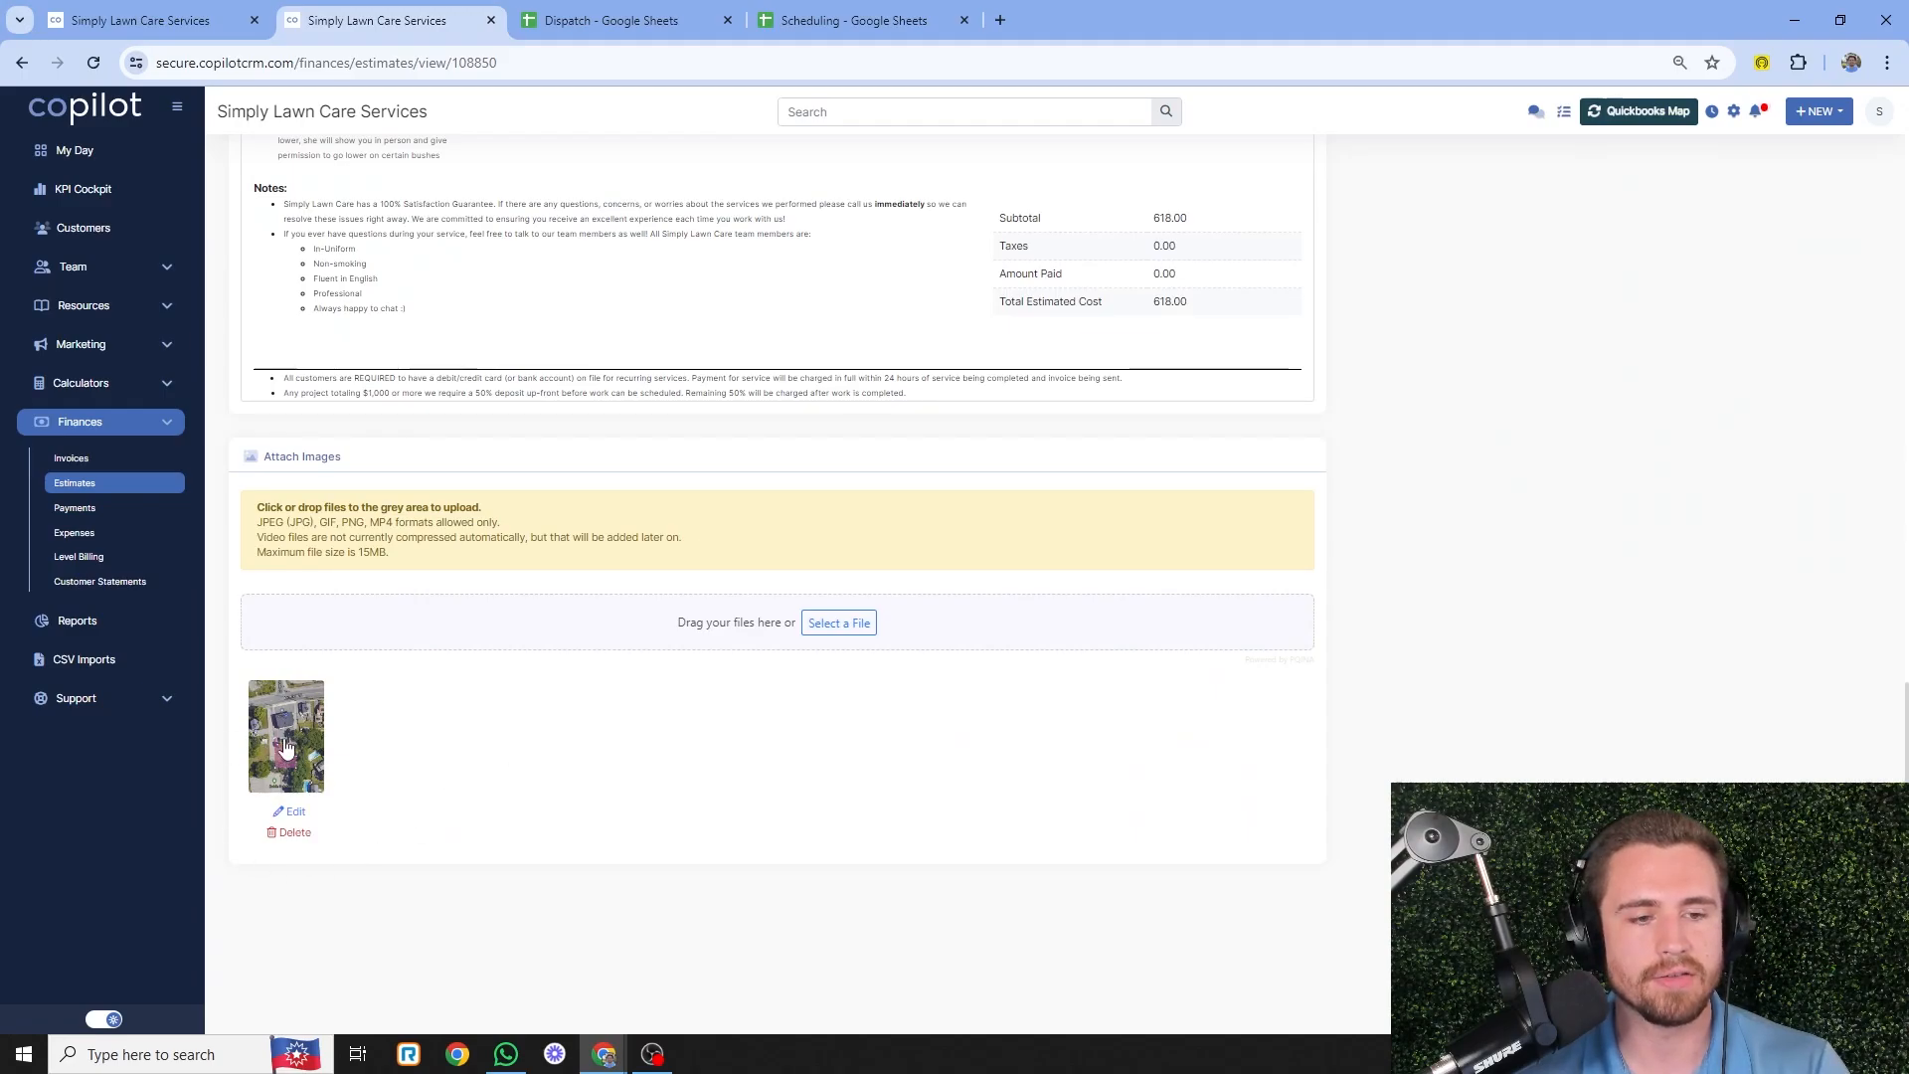
click(279, 760)
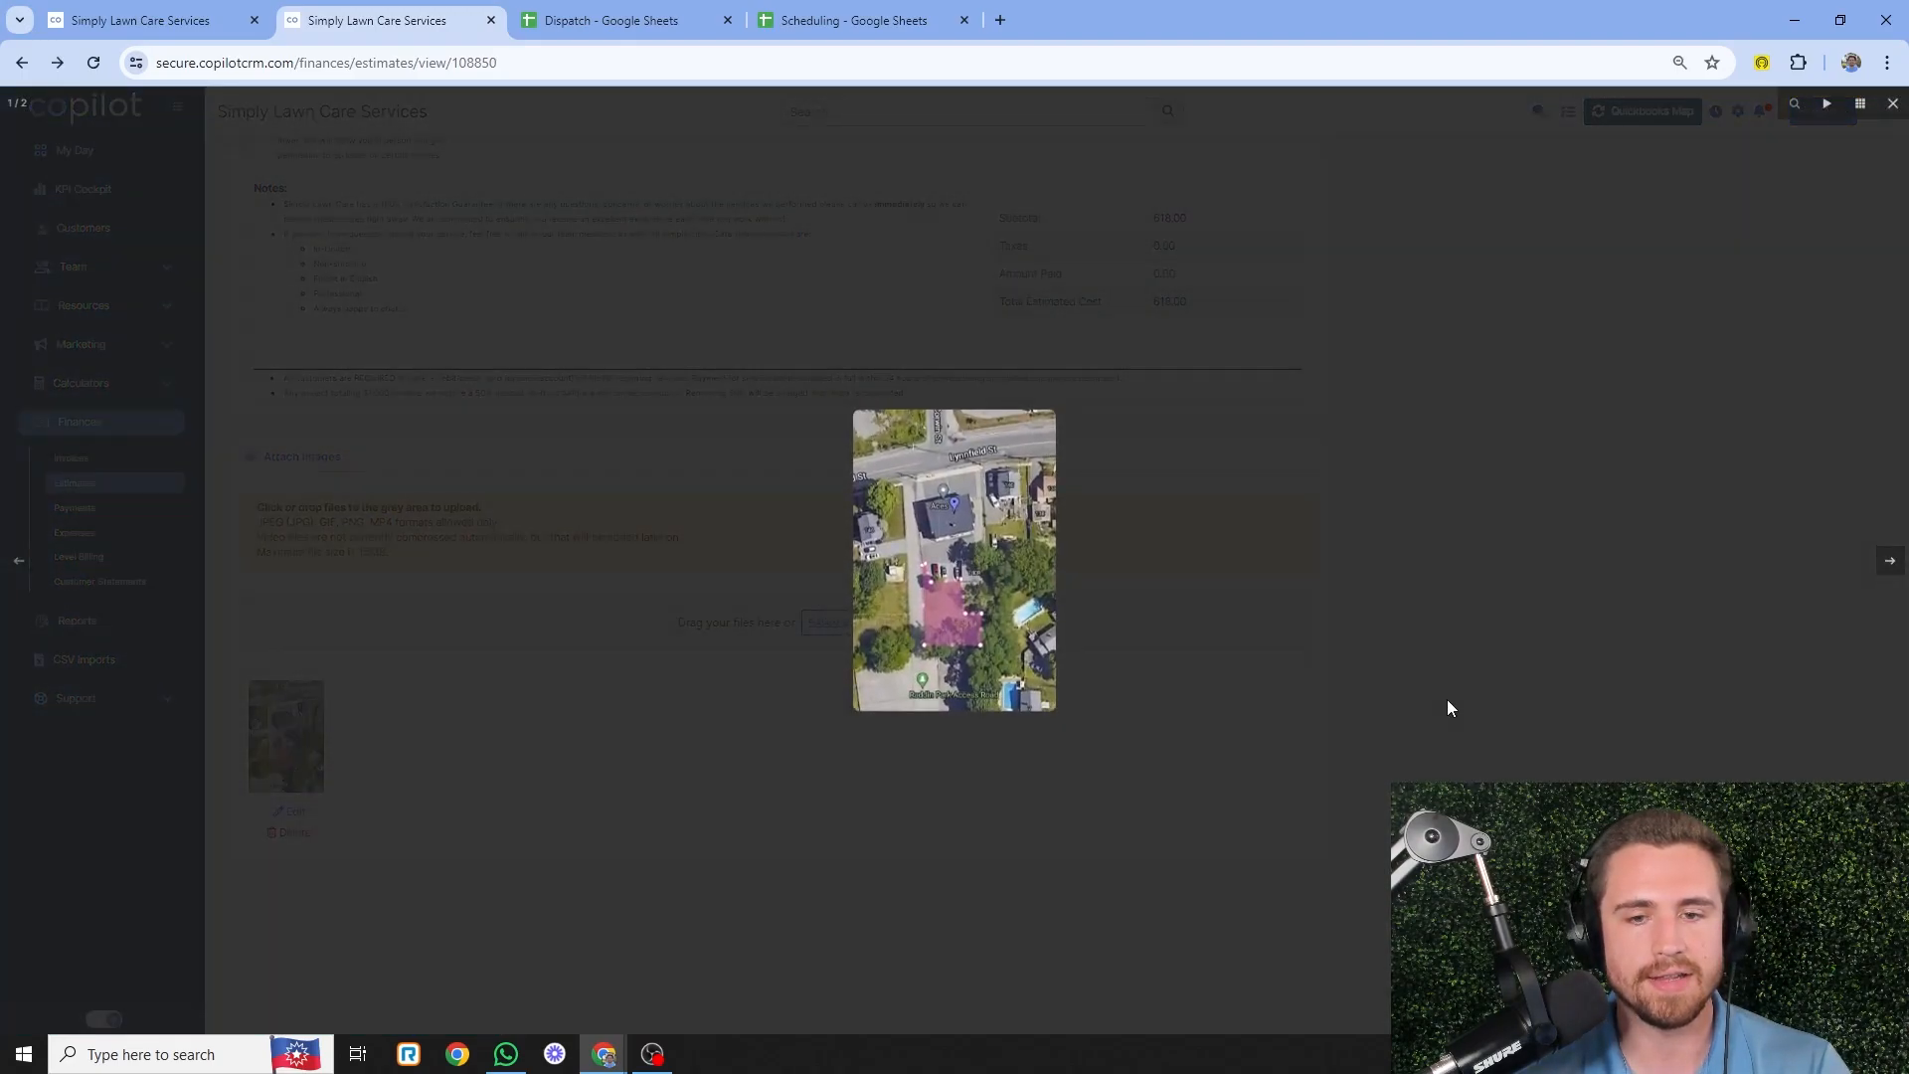
click(1446, 700)
scroll(460, 613, up, 10)
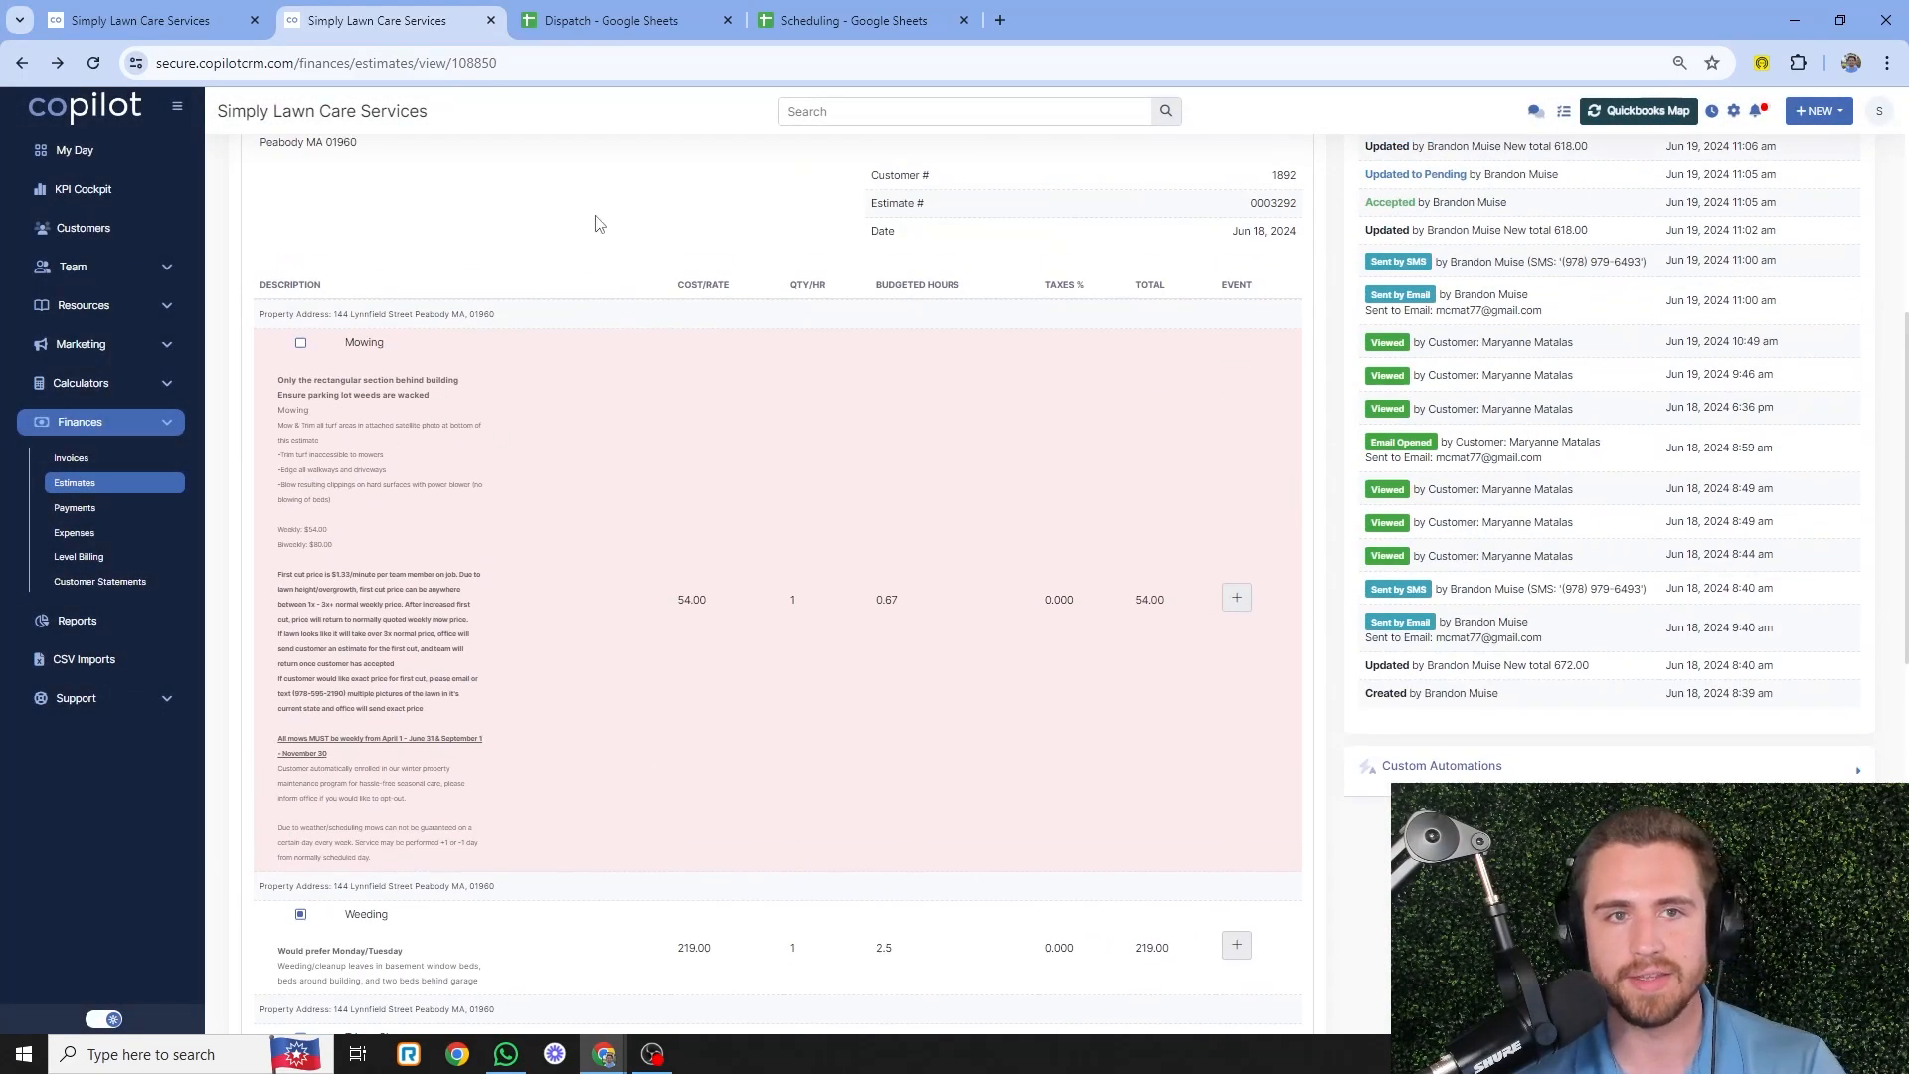
- Save the new Landscaping visit and go to the Jun 16–22, 2024 schedule calendar
click(139, 20)
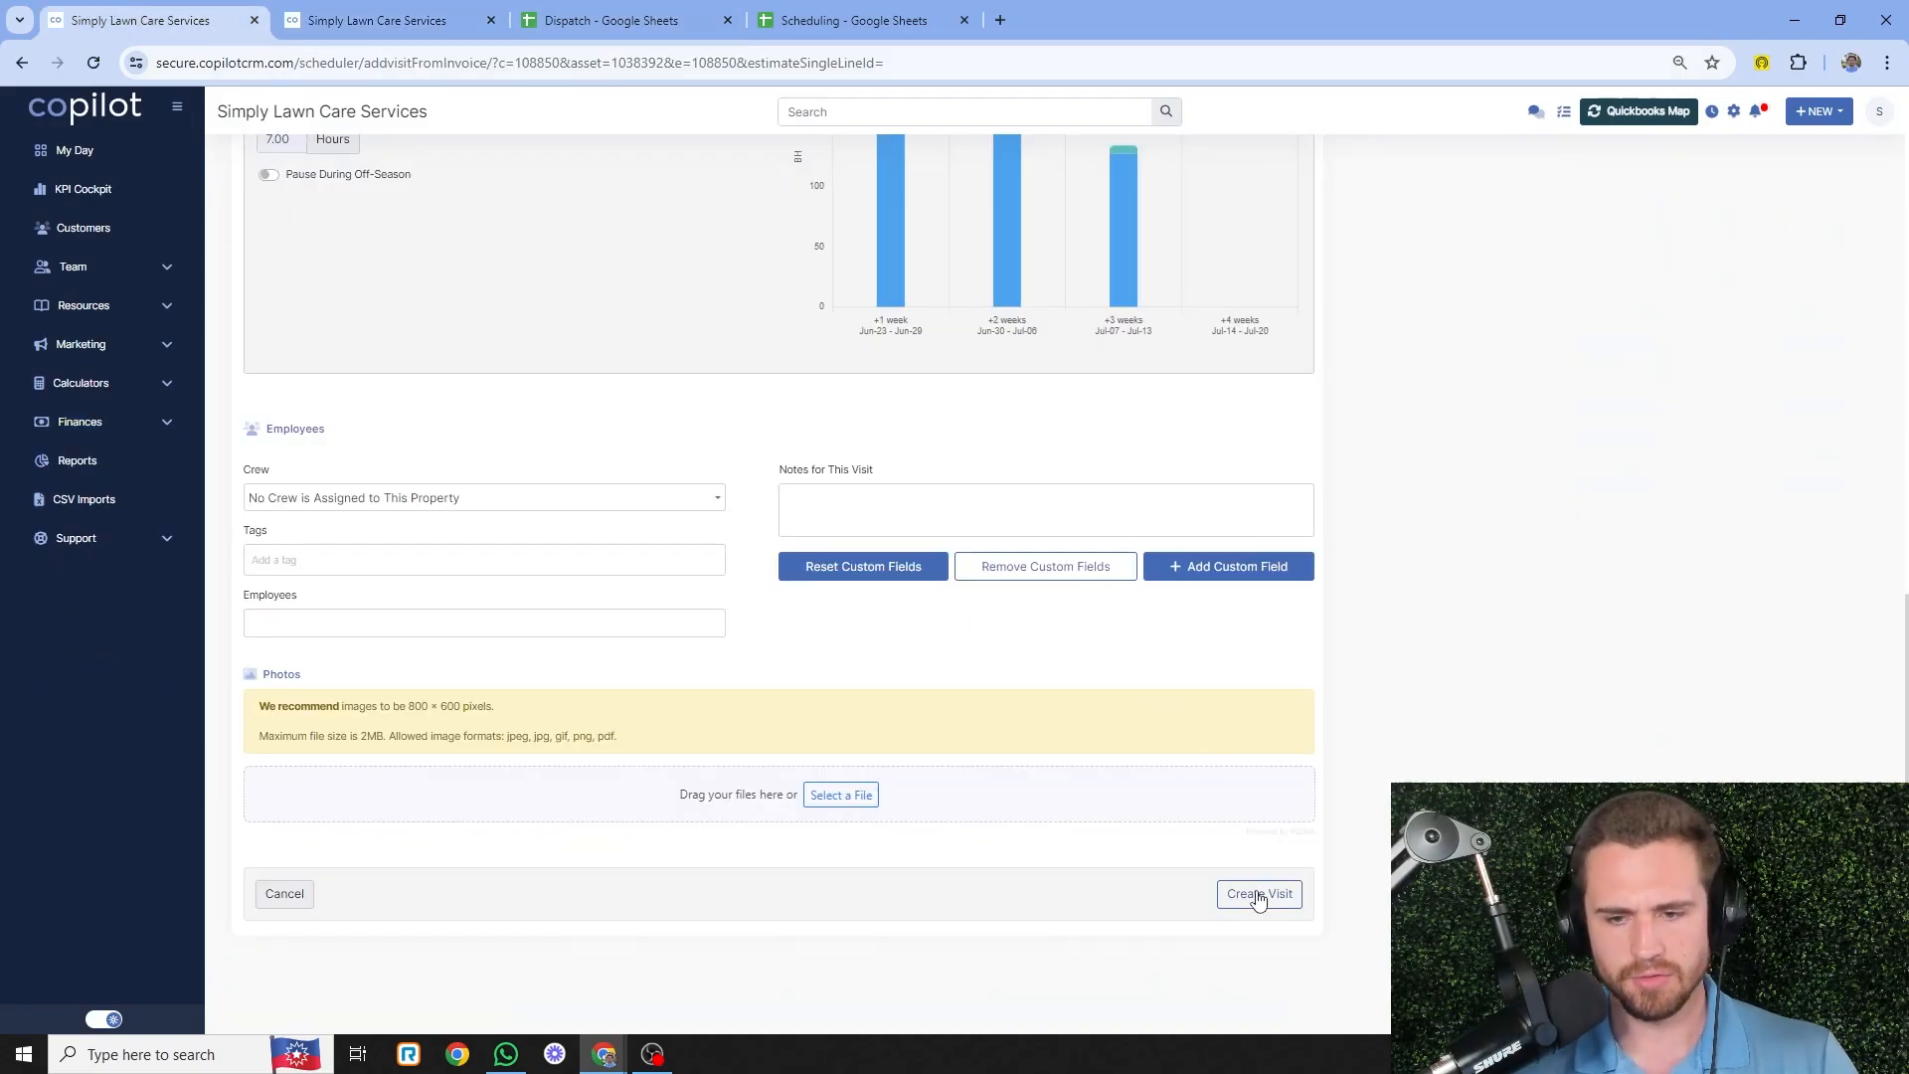
click(1258, 894)
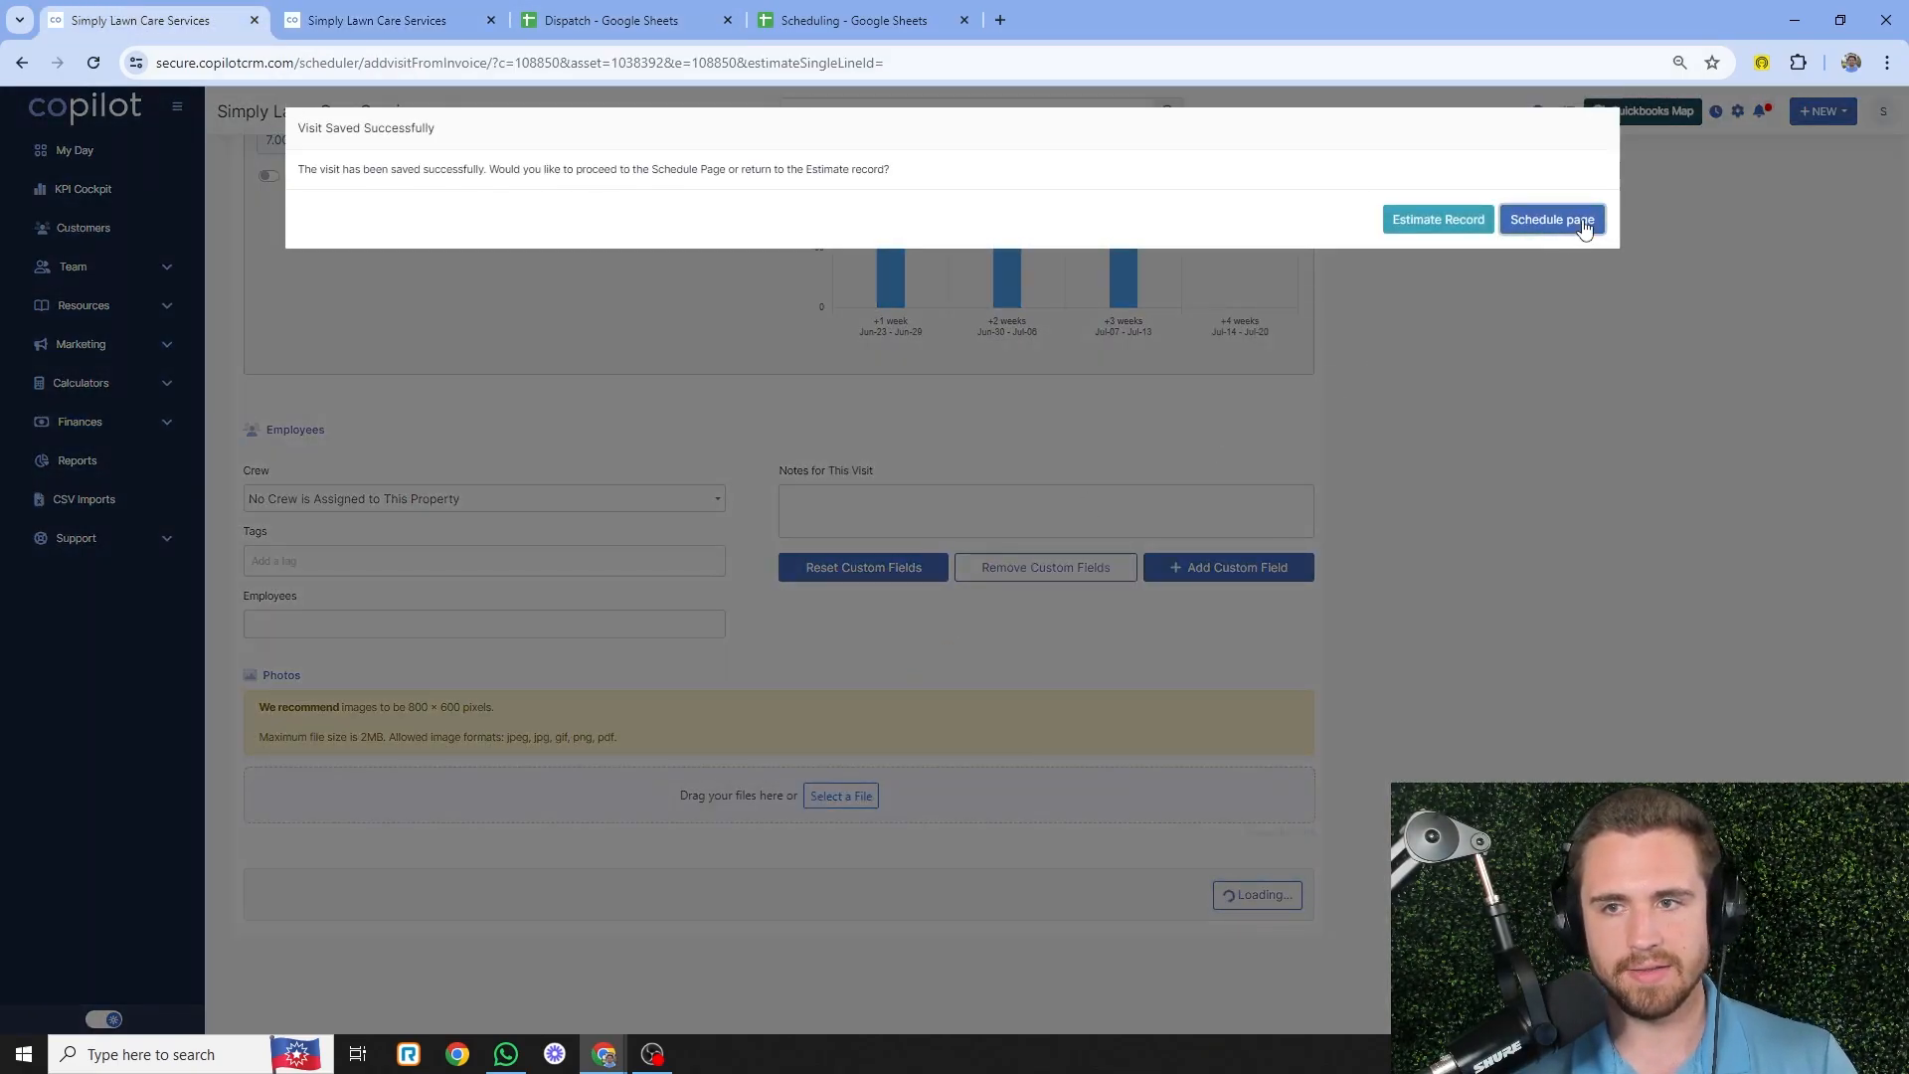
click(1584, 222)
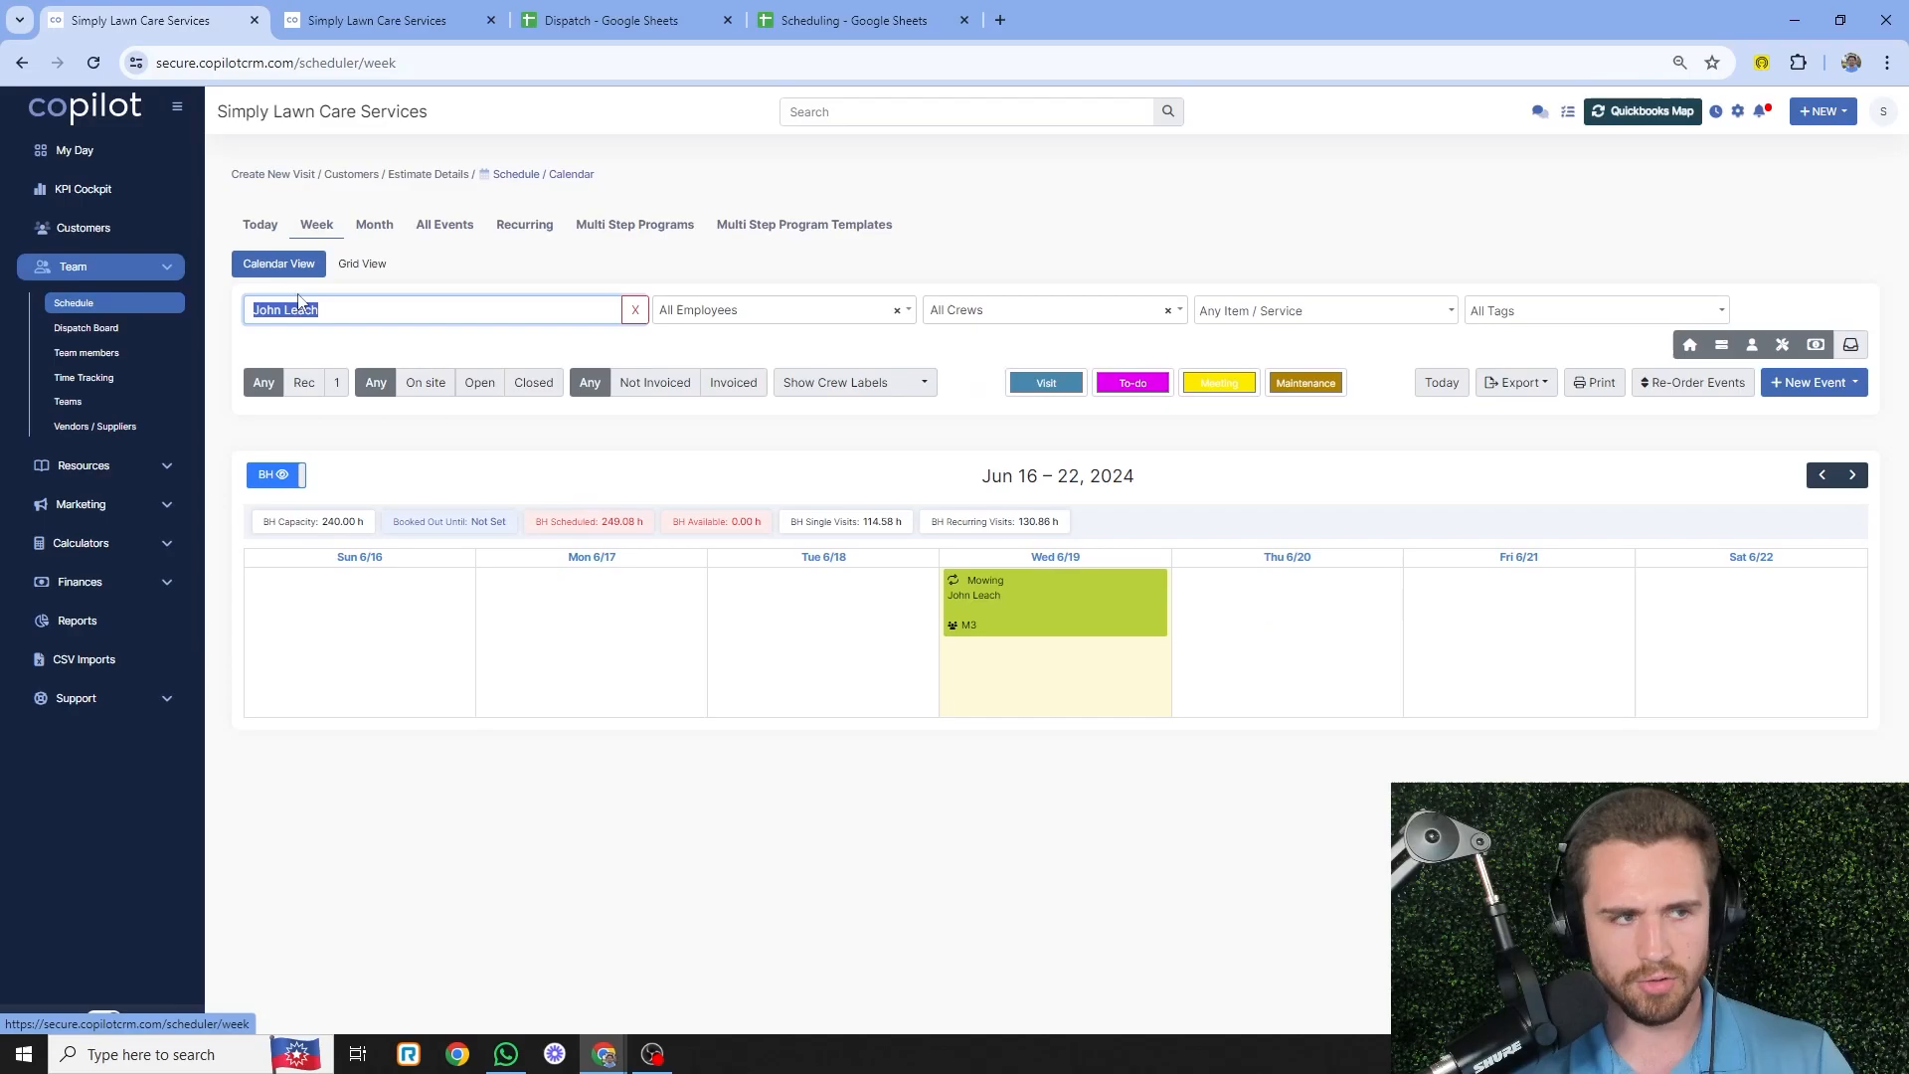
- Filter the calendar to this customer and advance to July 2024 to find the July 7 visit
text(tim)
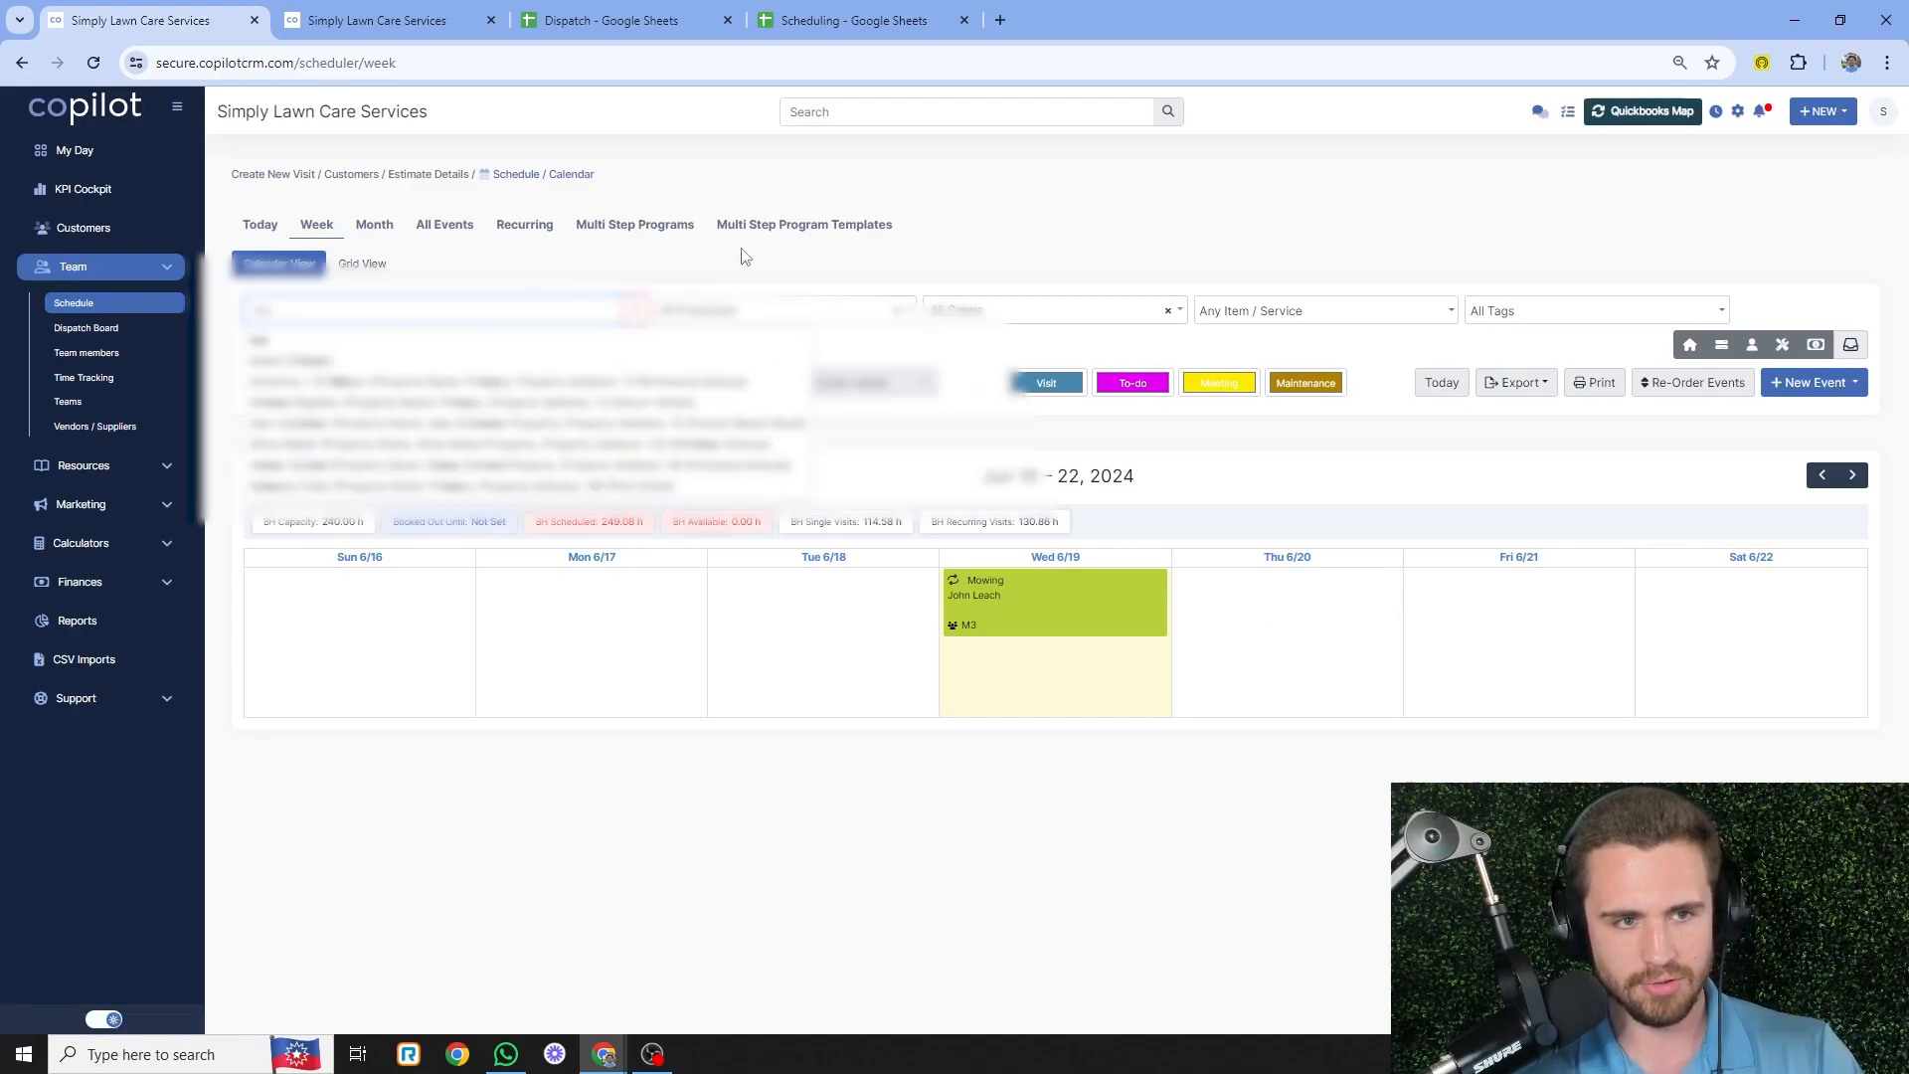
text(ianne)
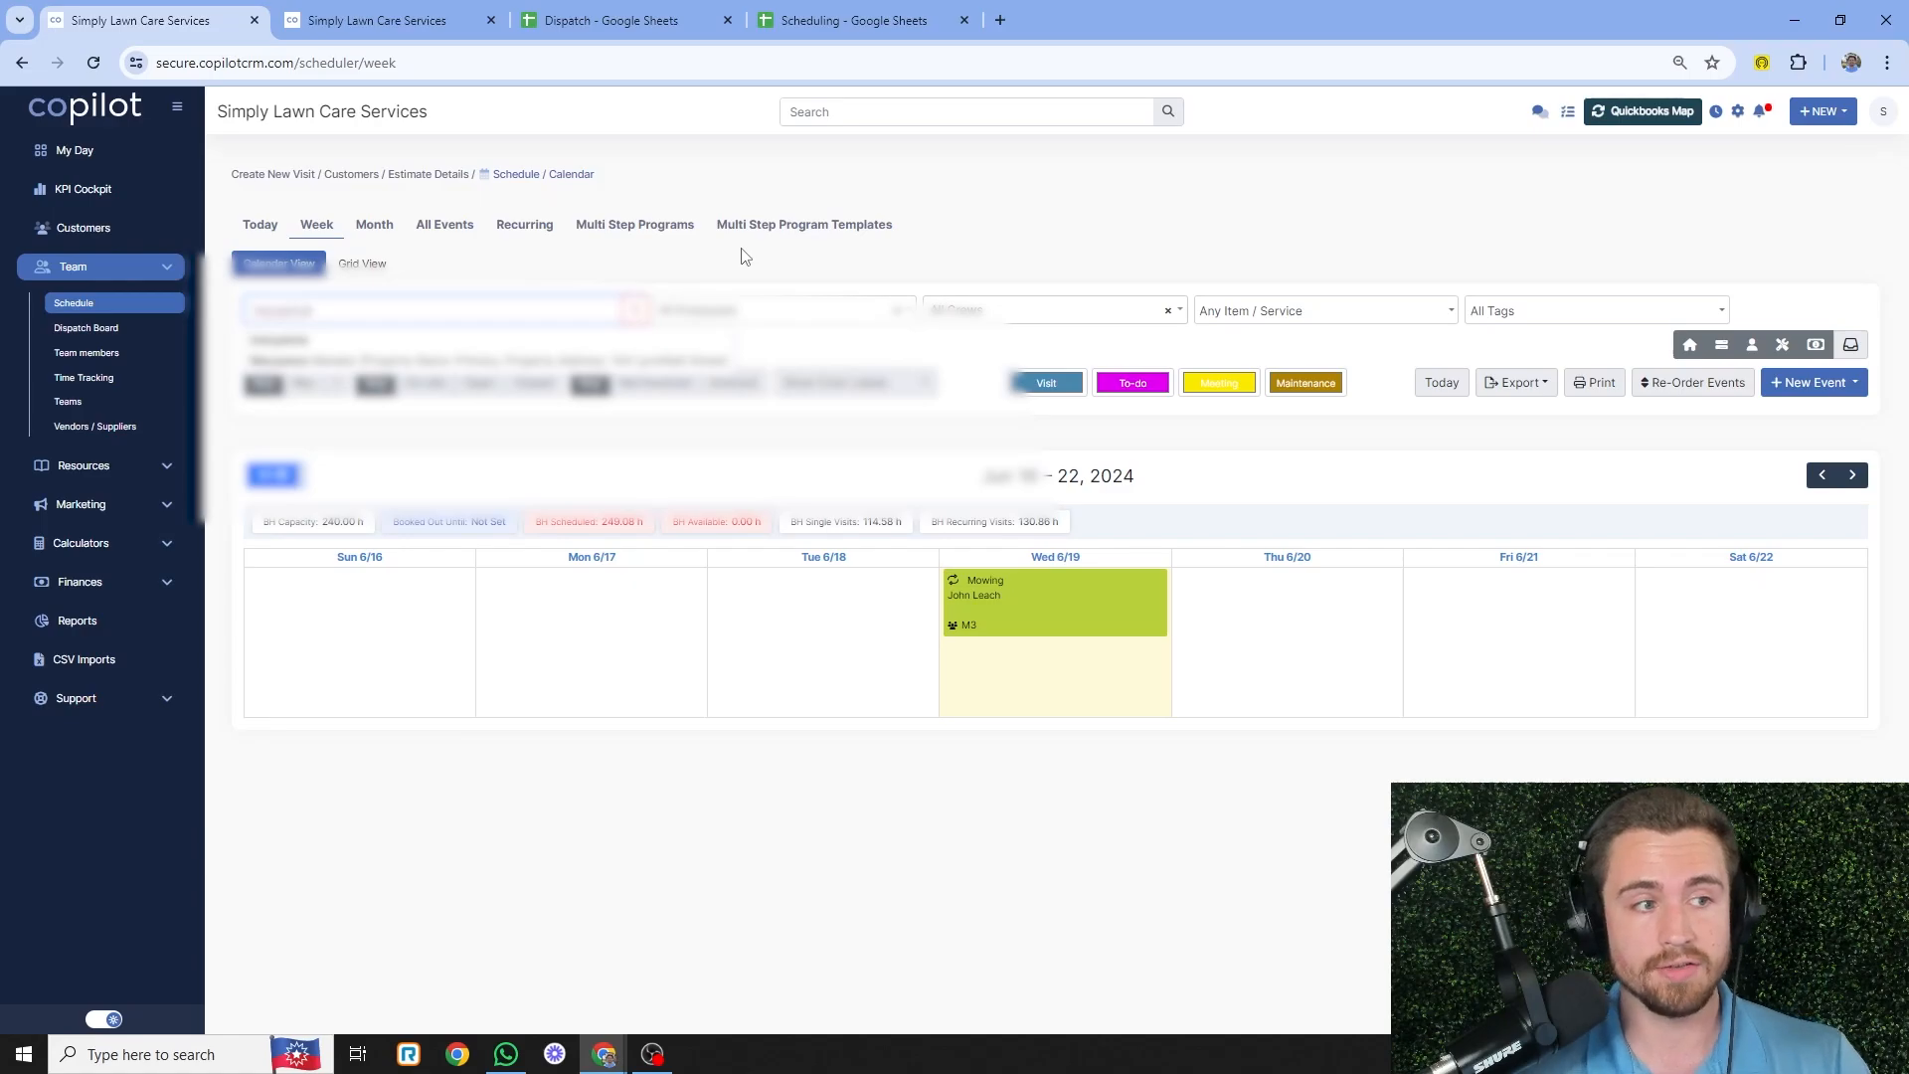
click(471, 360)
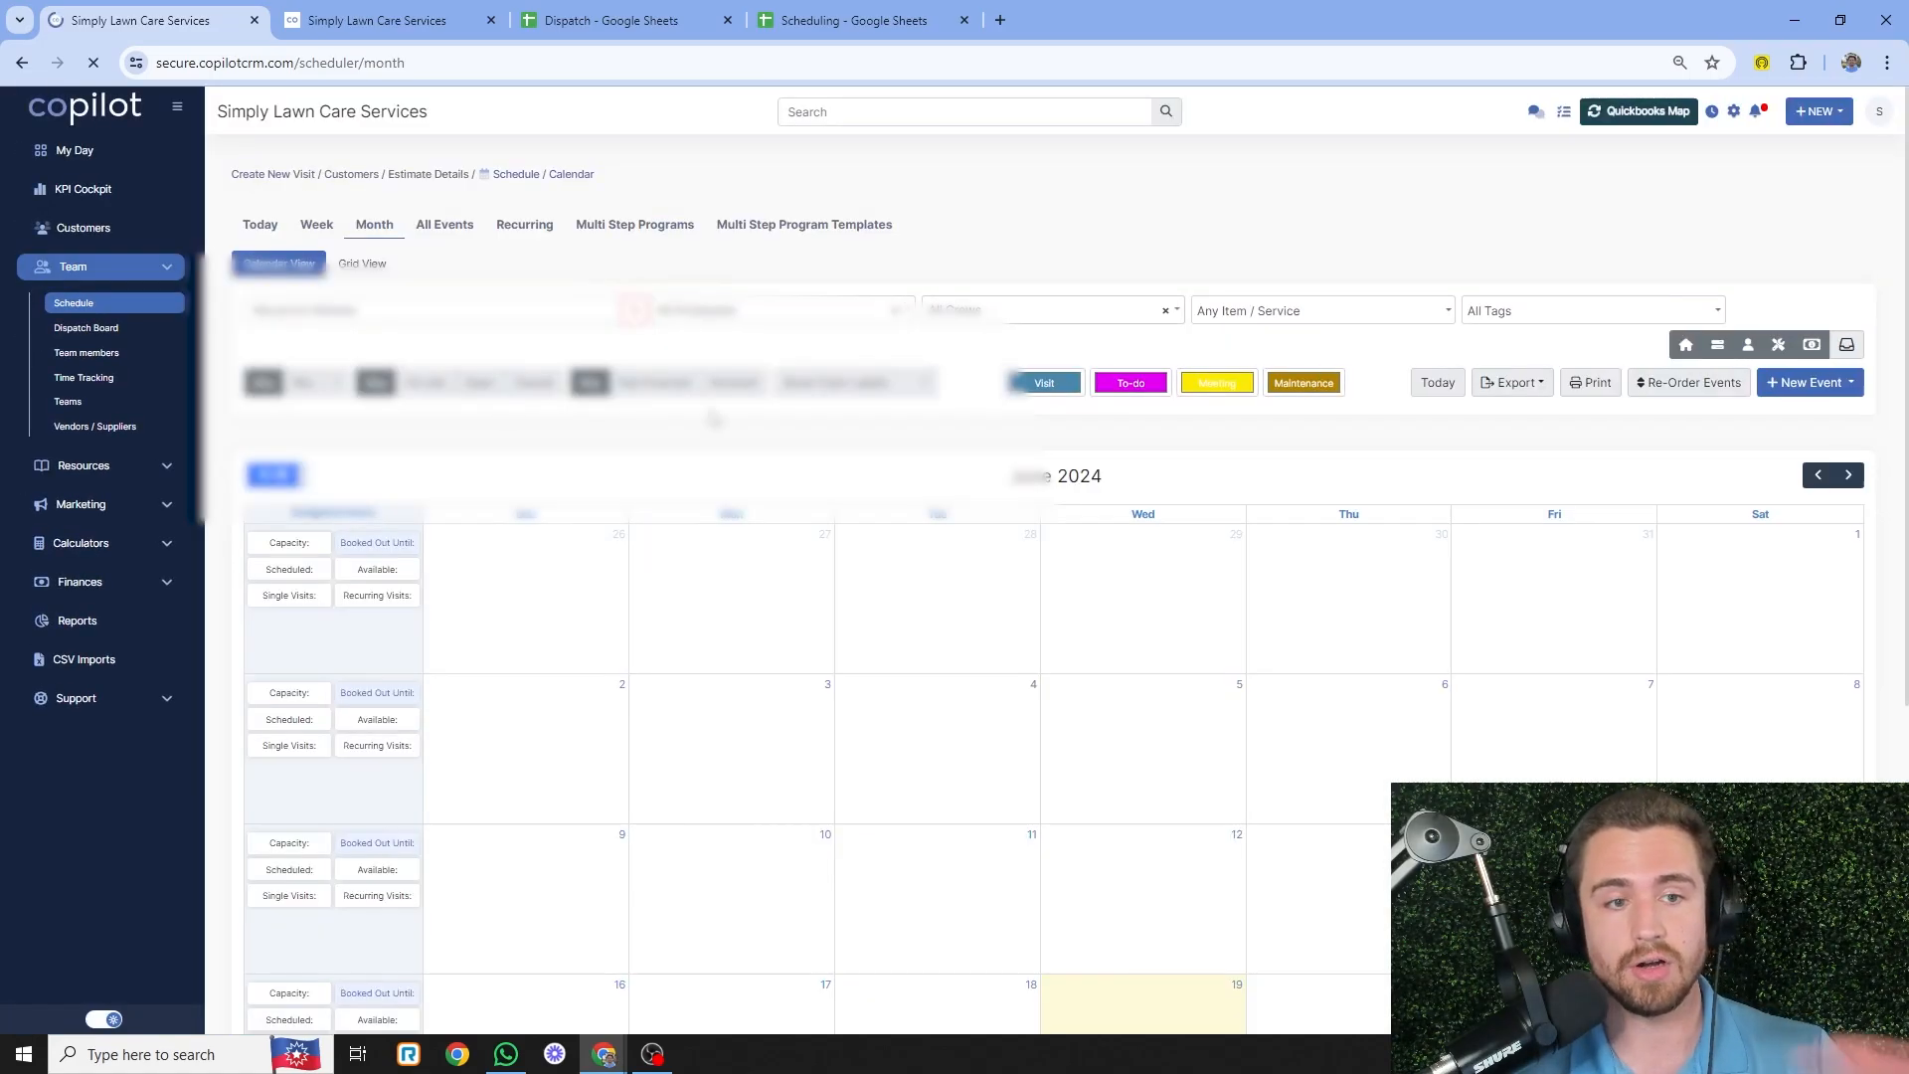
scroll(831, 617, down, 5)
scroll(1470, 609, up, 4)
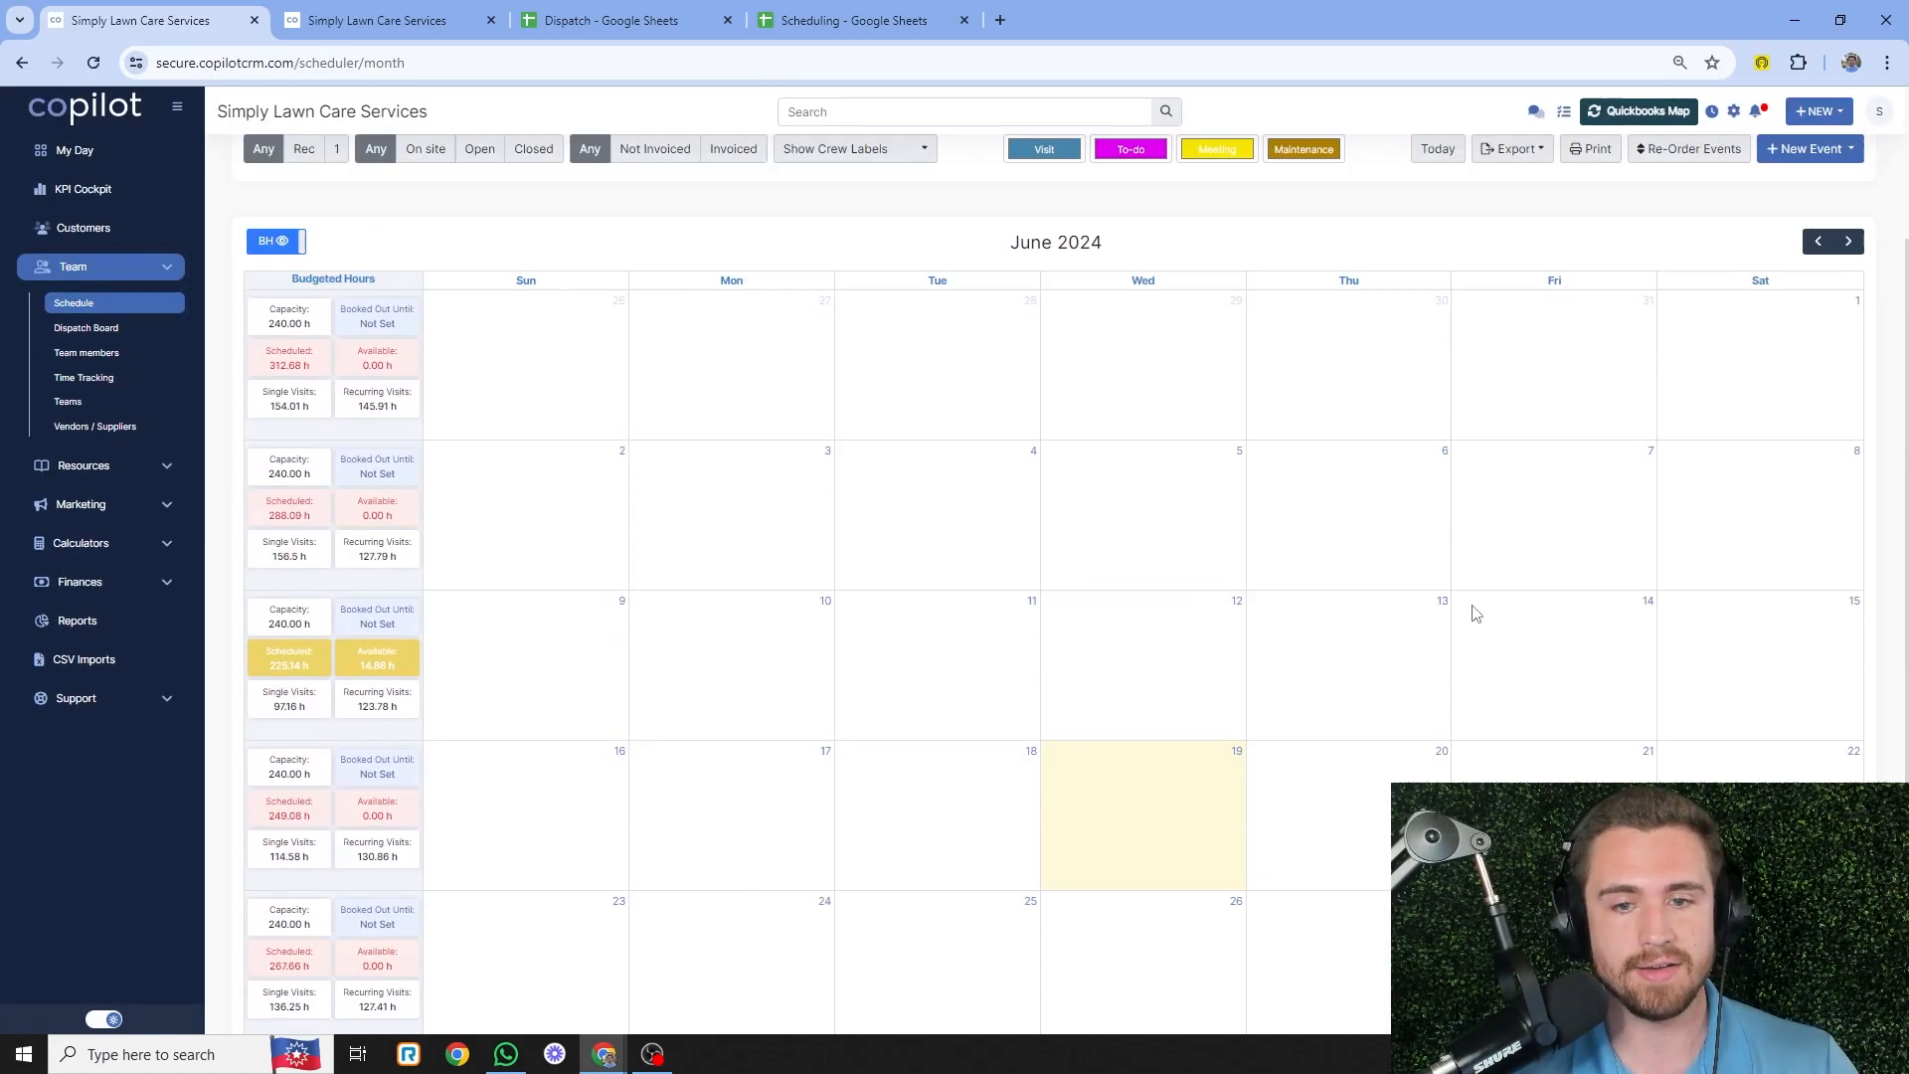
click(1848, 375)
scroll(1022, 694, down, 1)
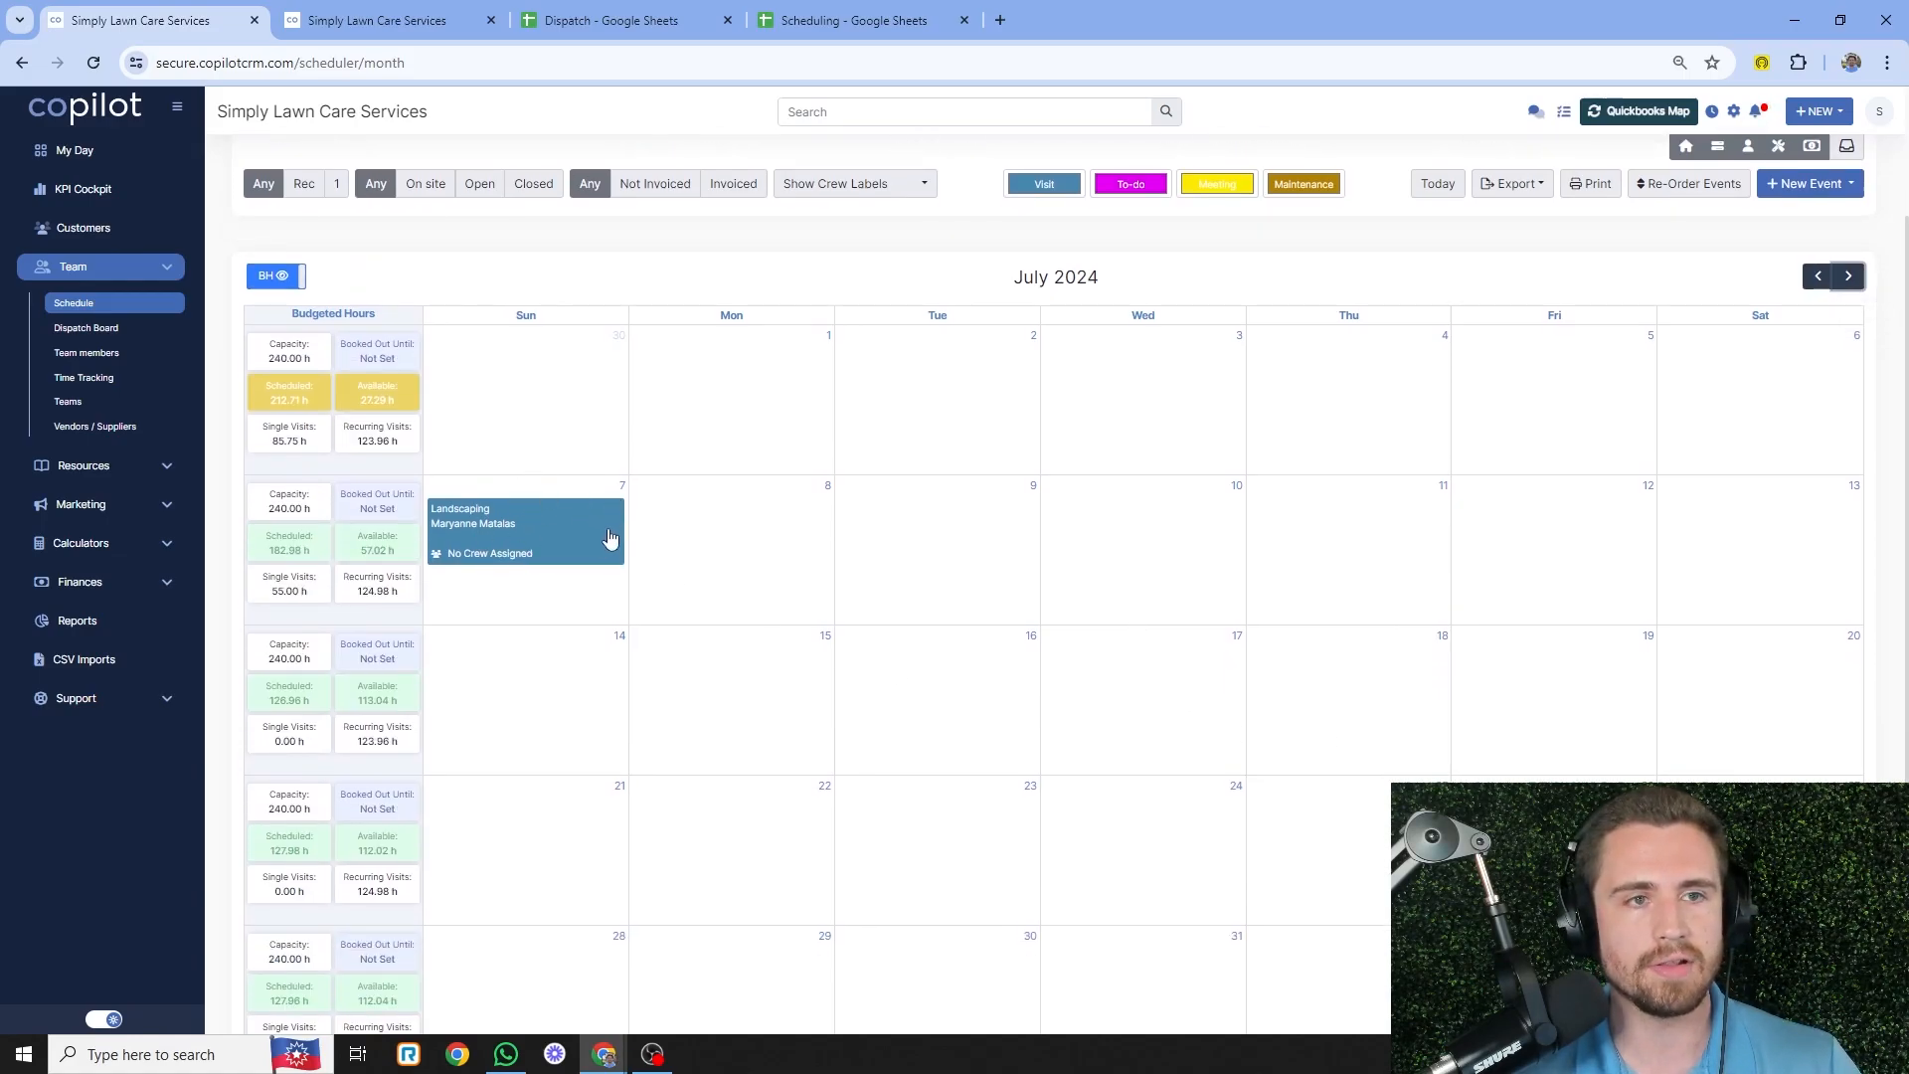
scroll(571, 554, up, 2)
- Open the customer's profile from the estimate and start a new email
click(471, 20)
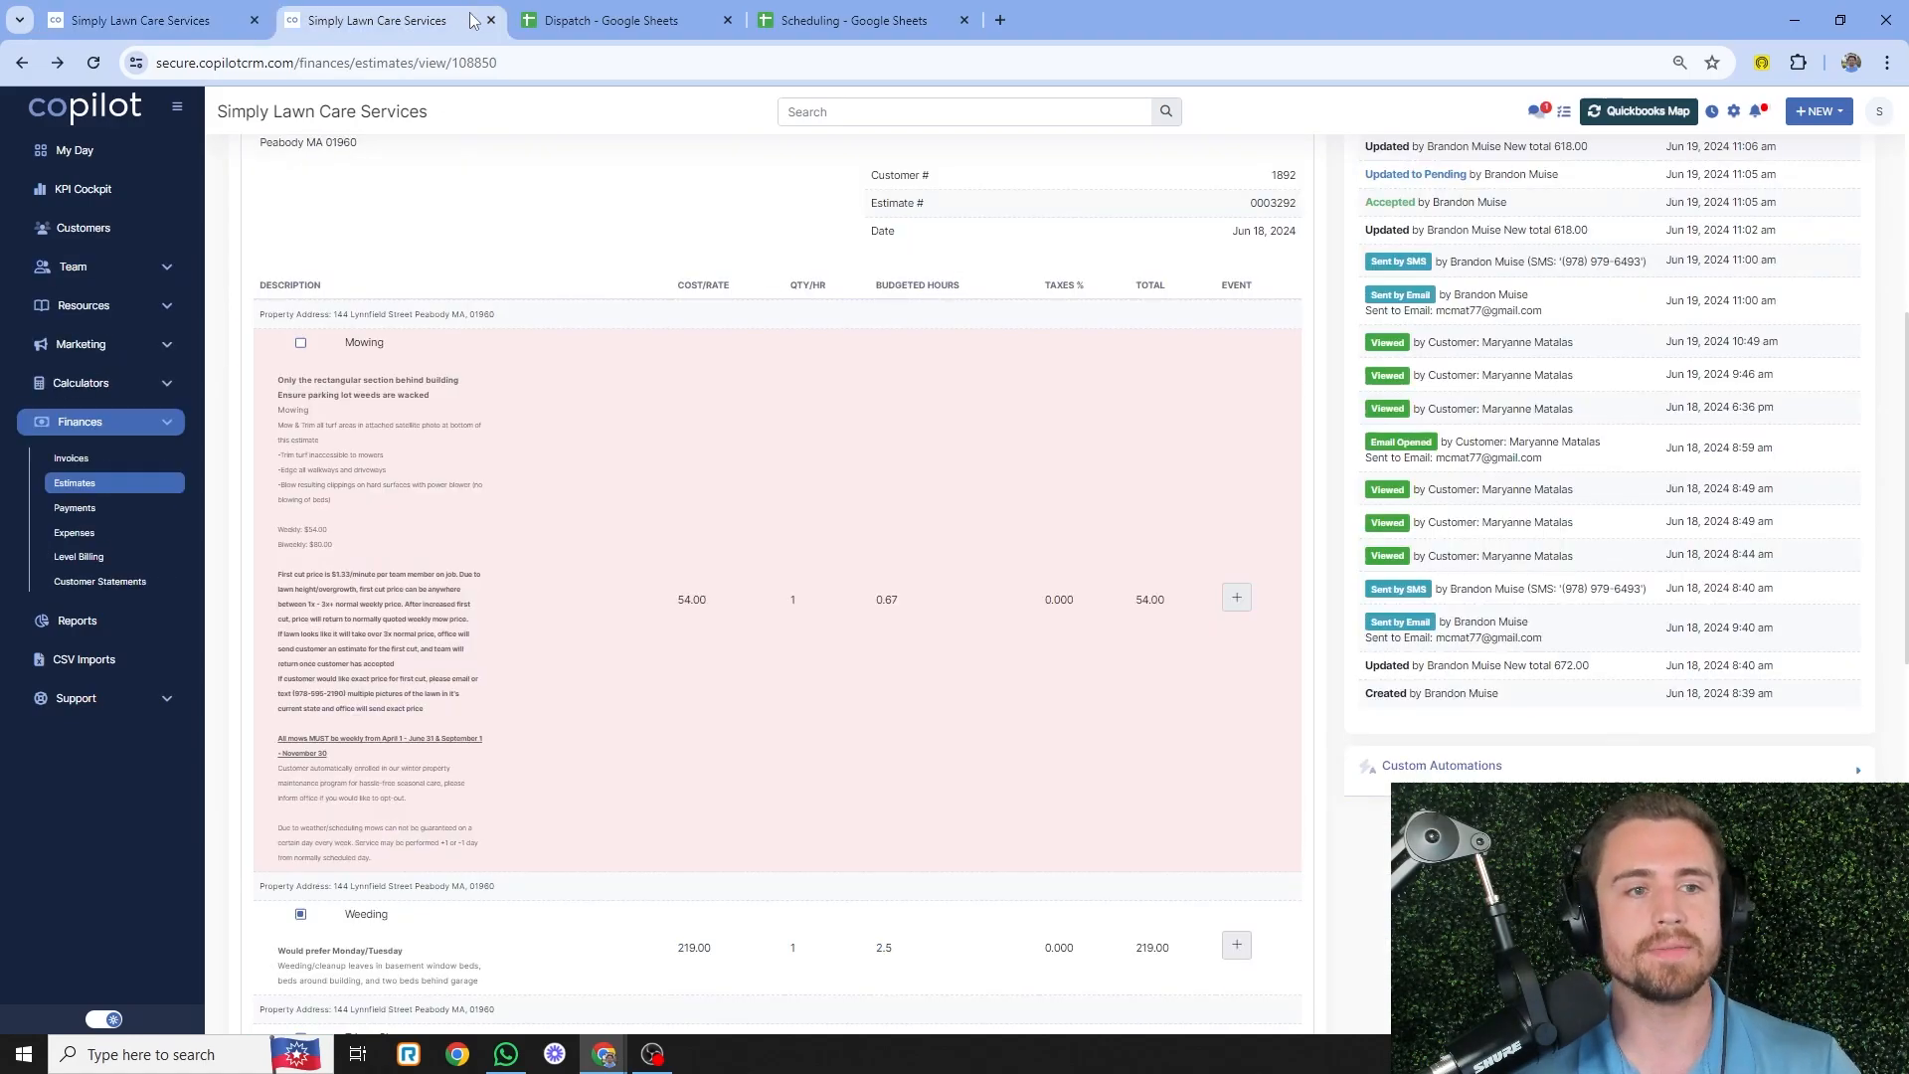
scroll(601, 558, up, 5)
click(341, 611)
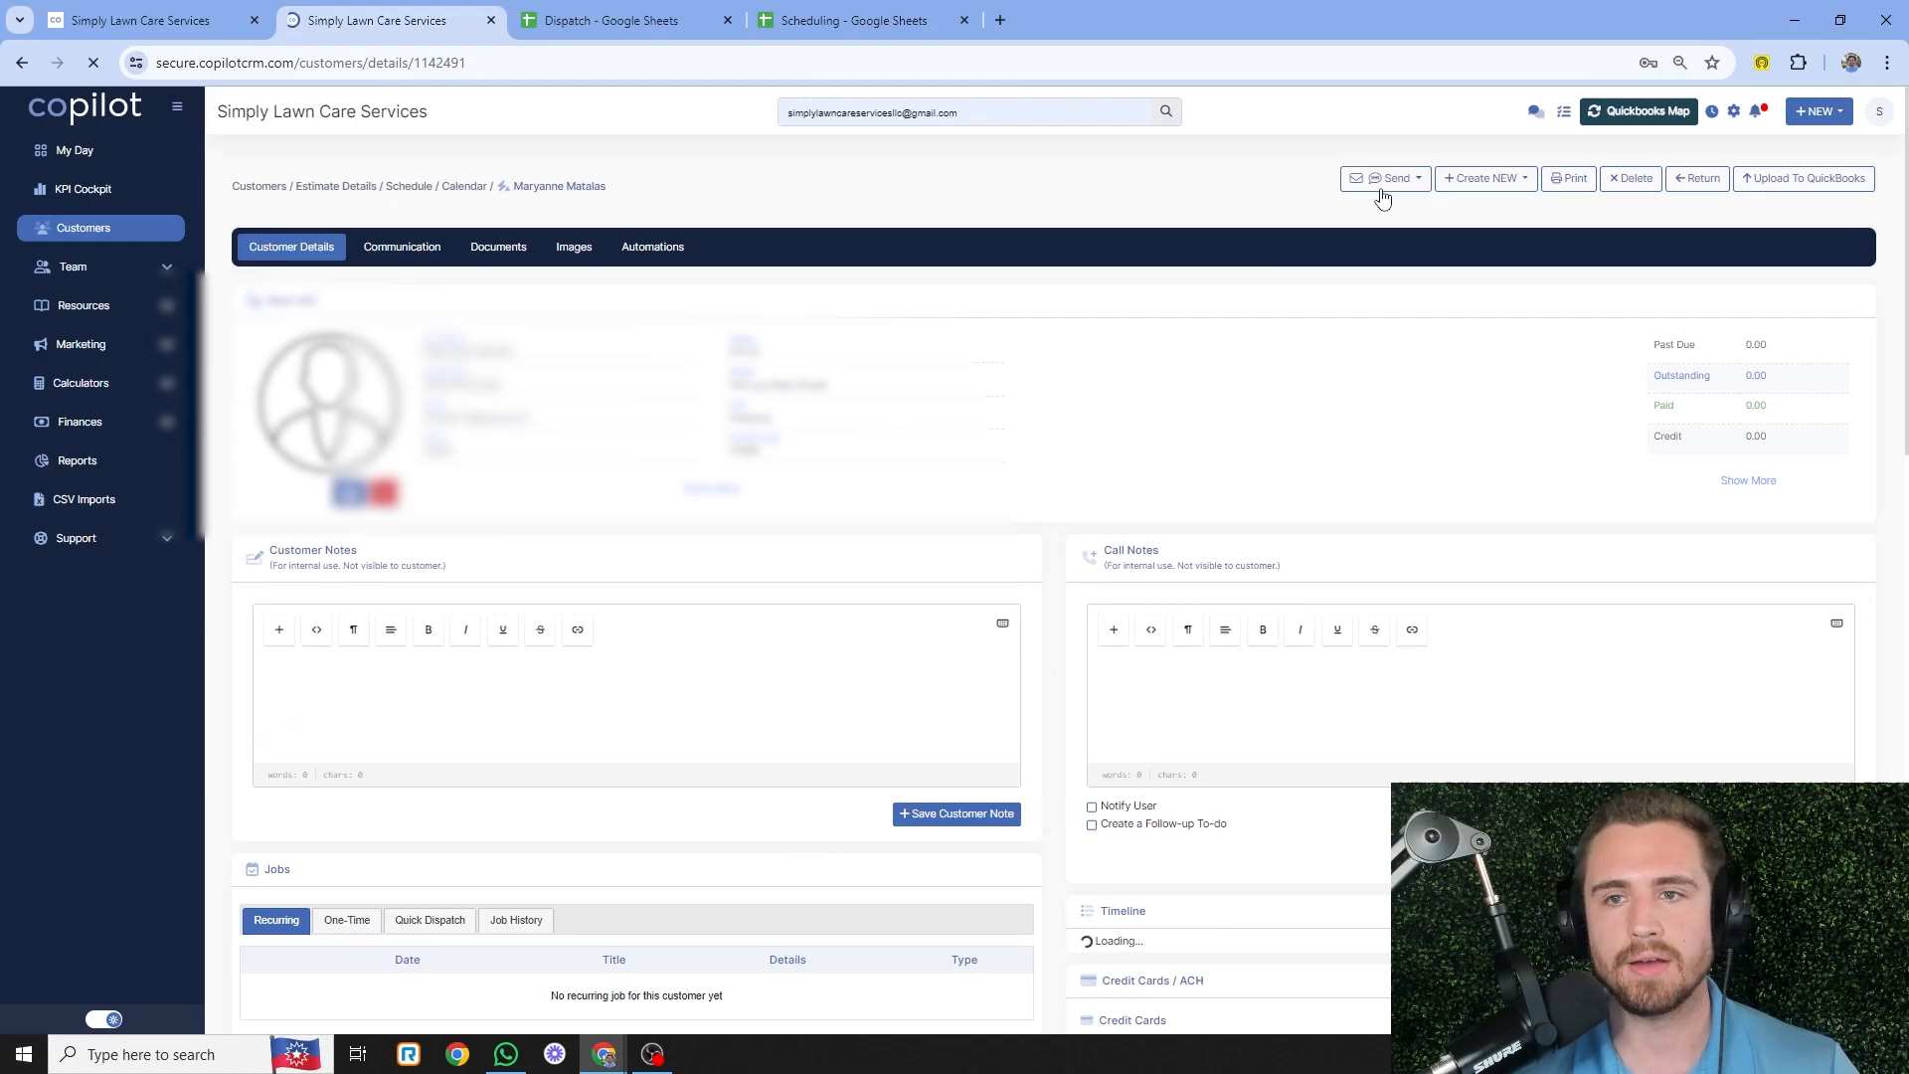
click(1407, 179)
click(1412, 207)
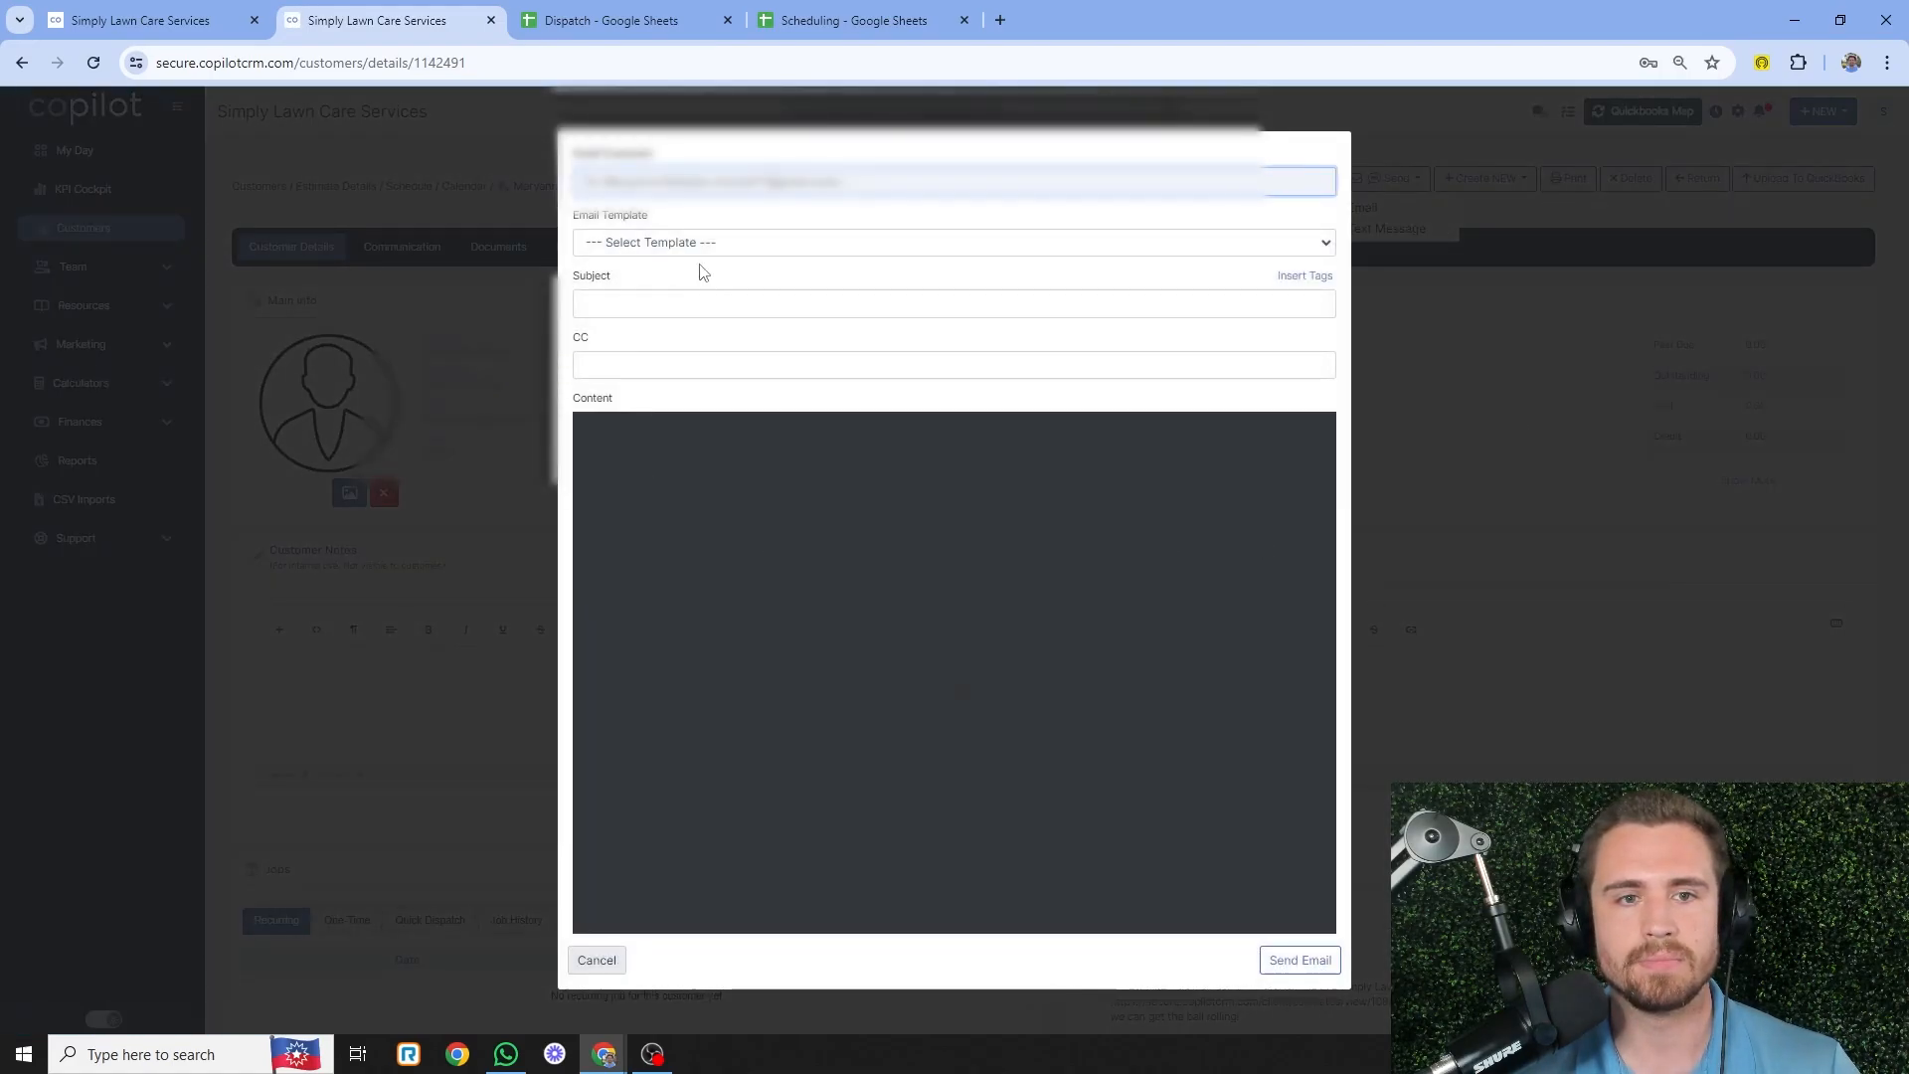
- Apply the PROJECT - Scheduling Week template and select its main paragraph for editing
click(720, 244)
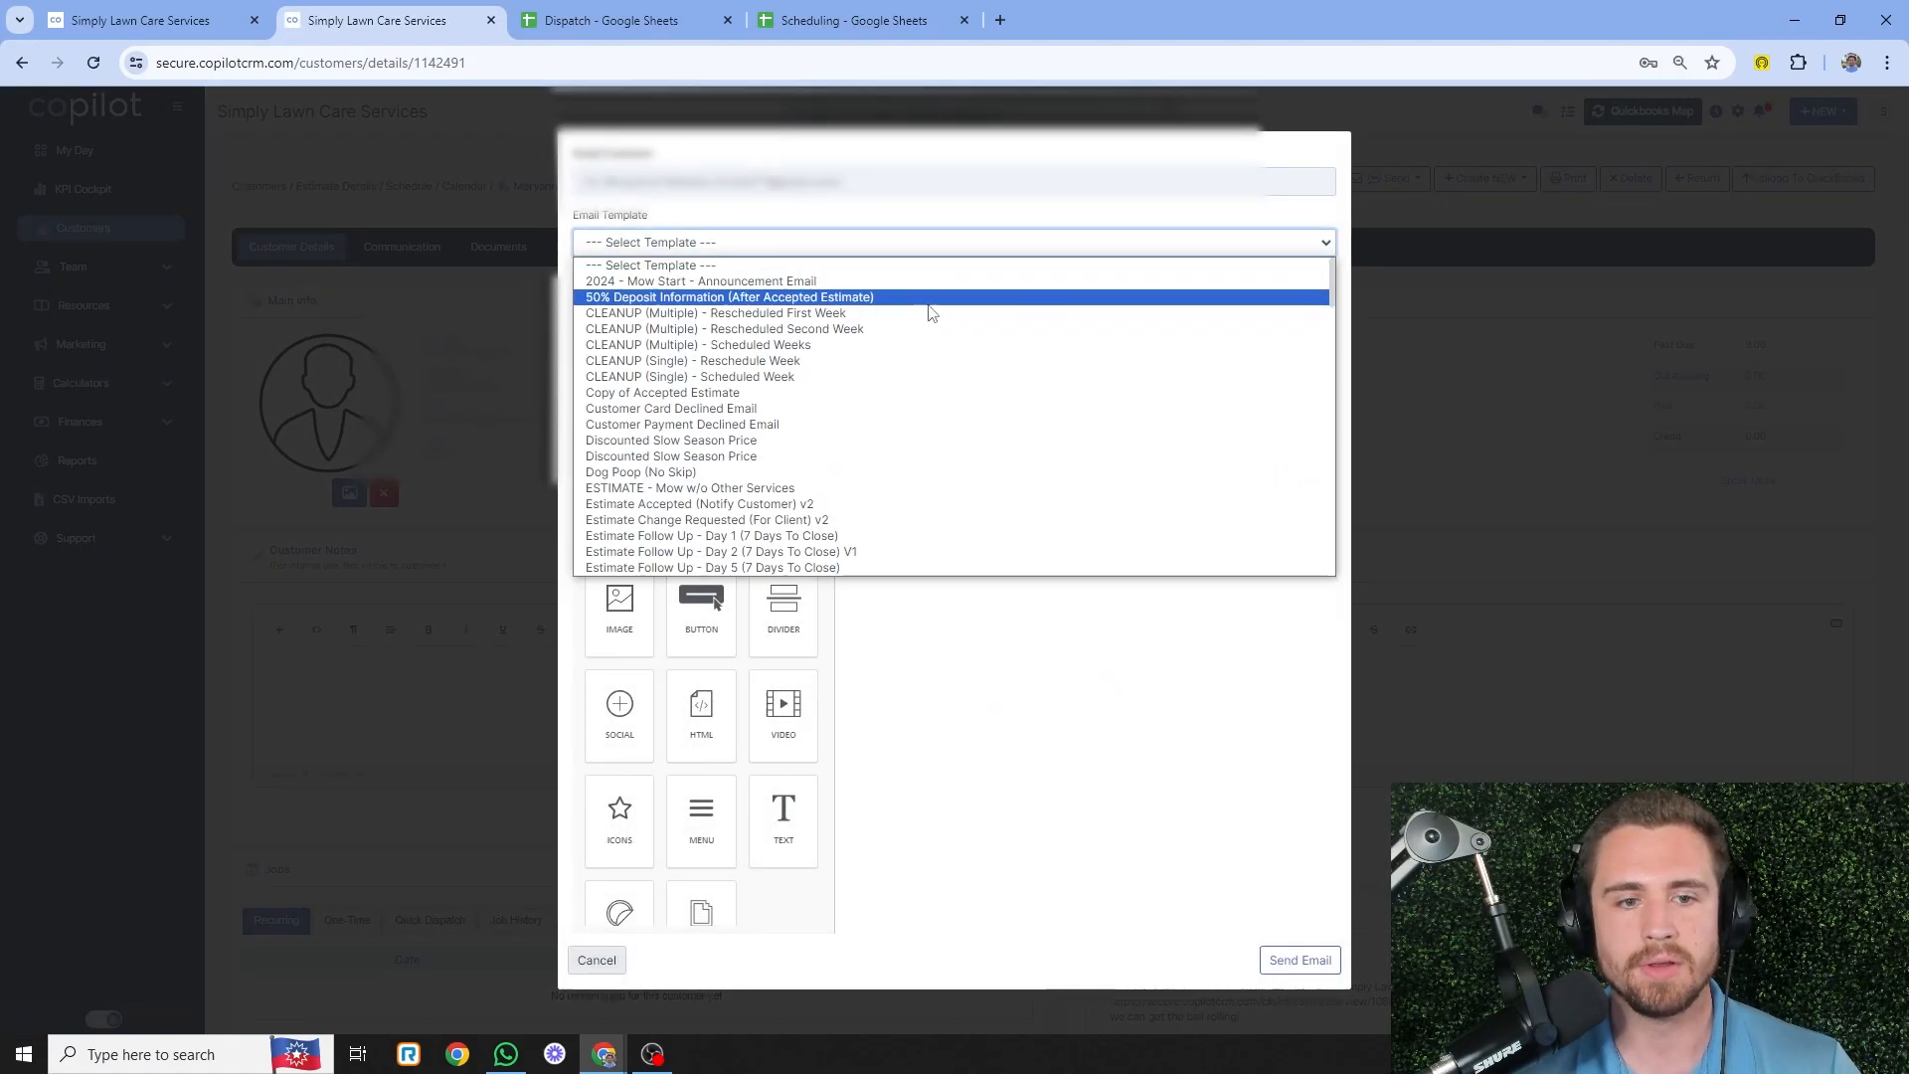
scroll(930, 316, down, 5)
scroll(930, 323, down, 15)
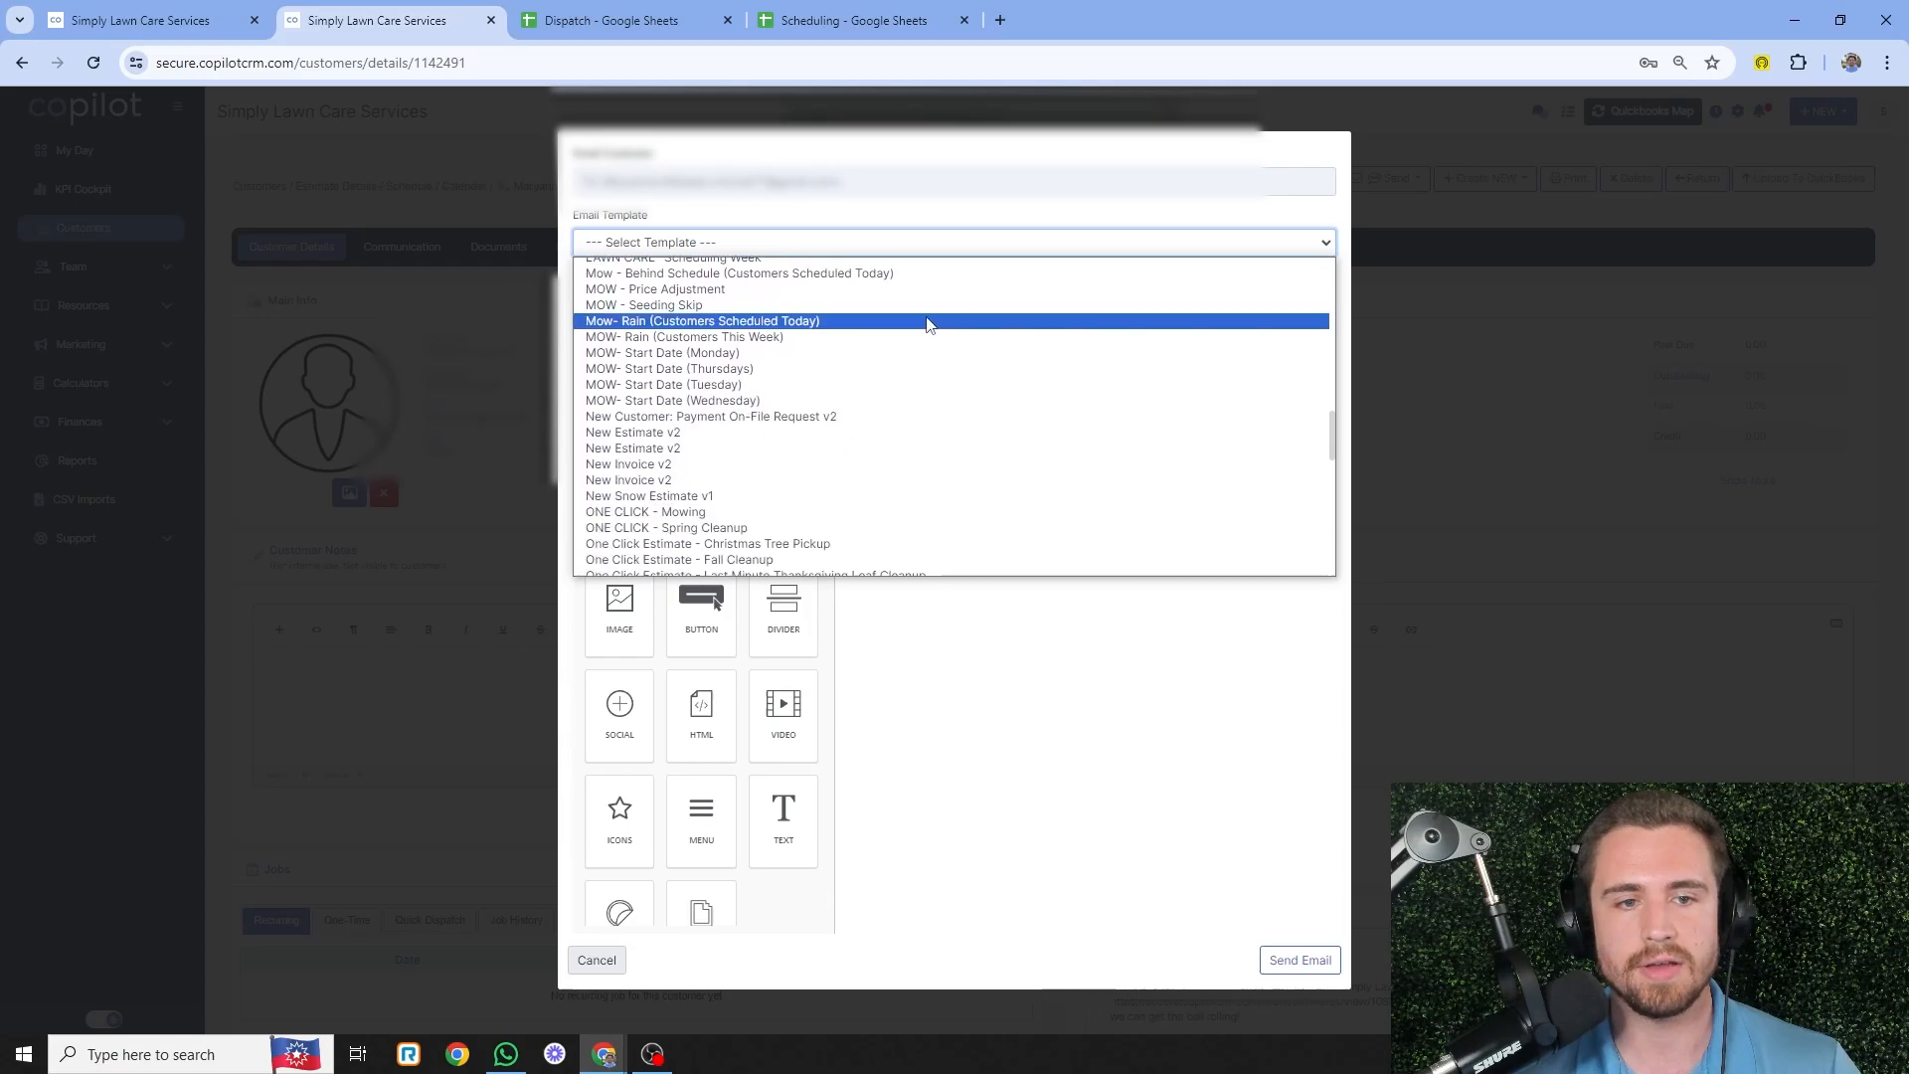
scroll(924, 328, down, 4)
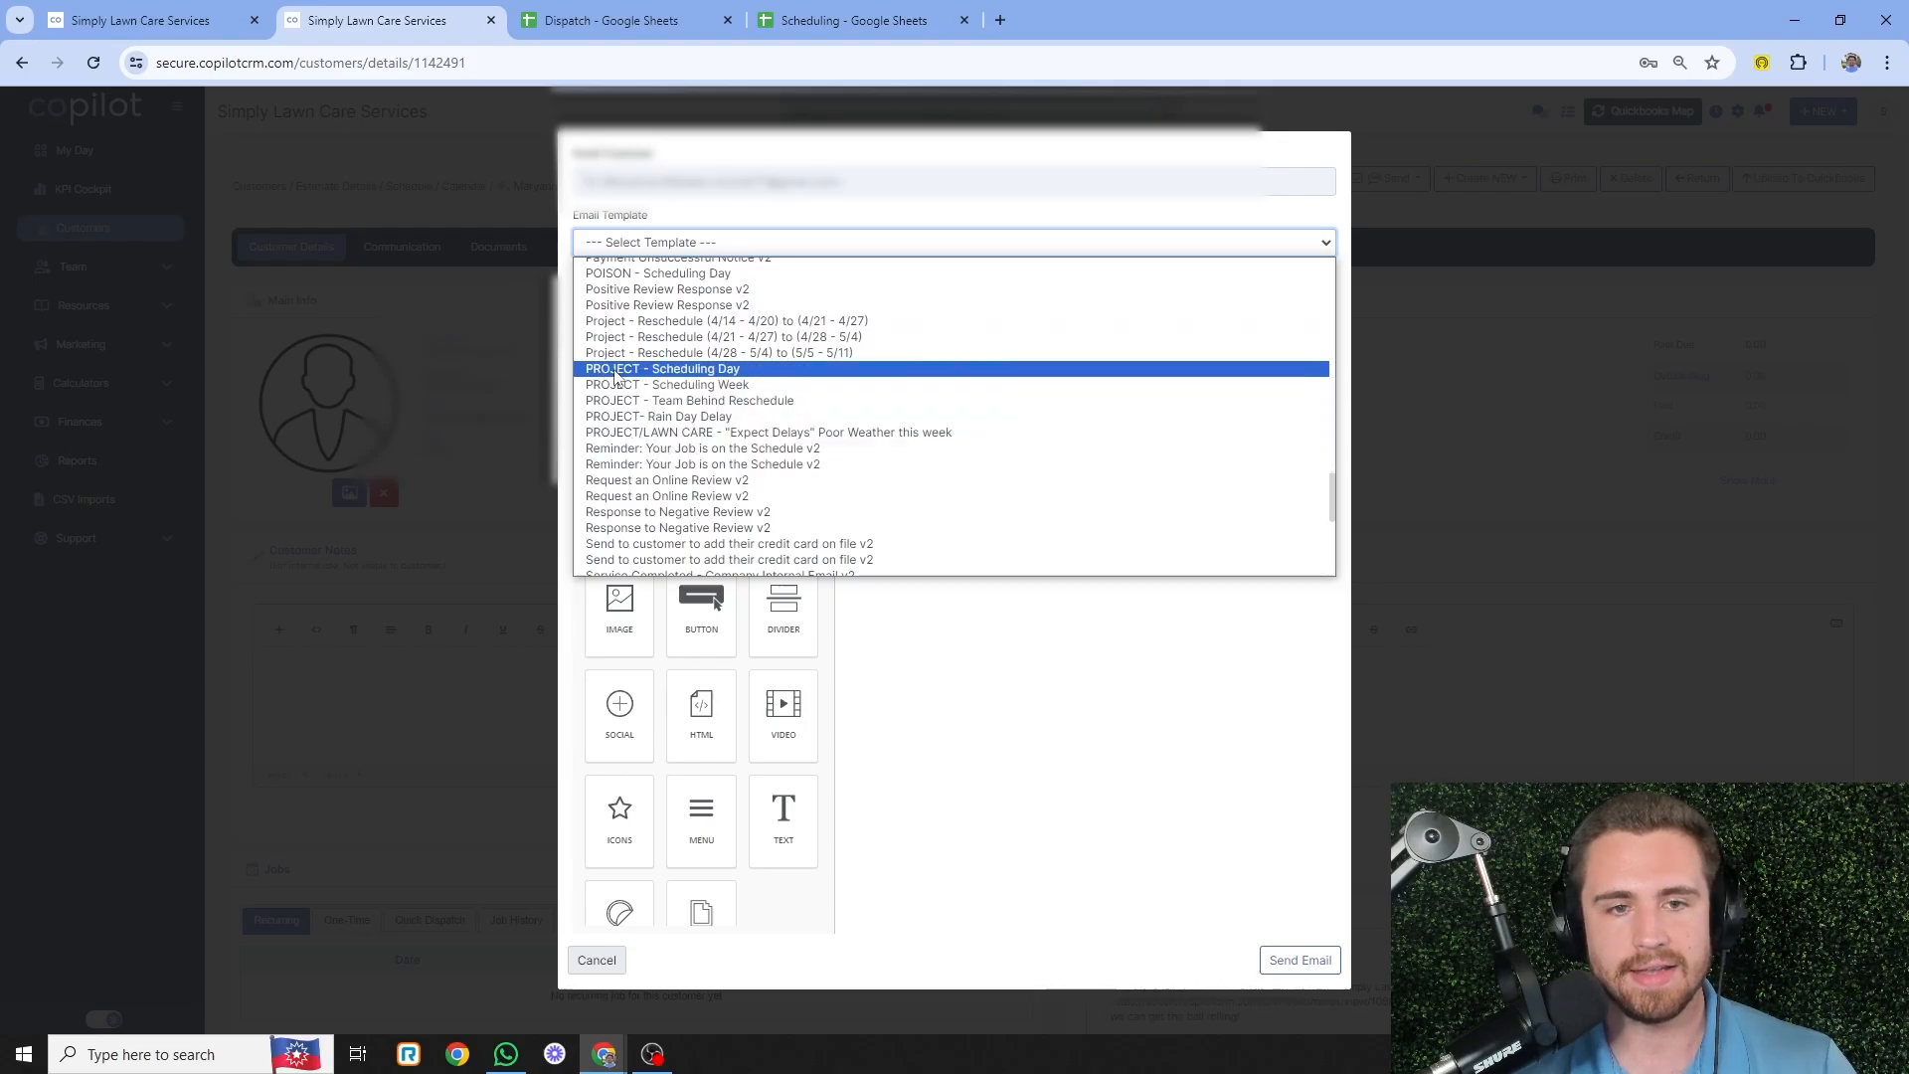
click(729, 388)
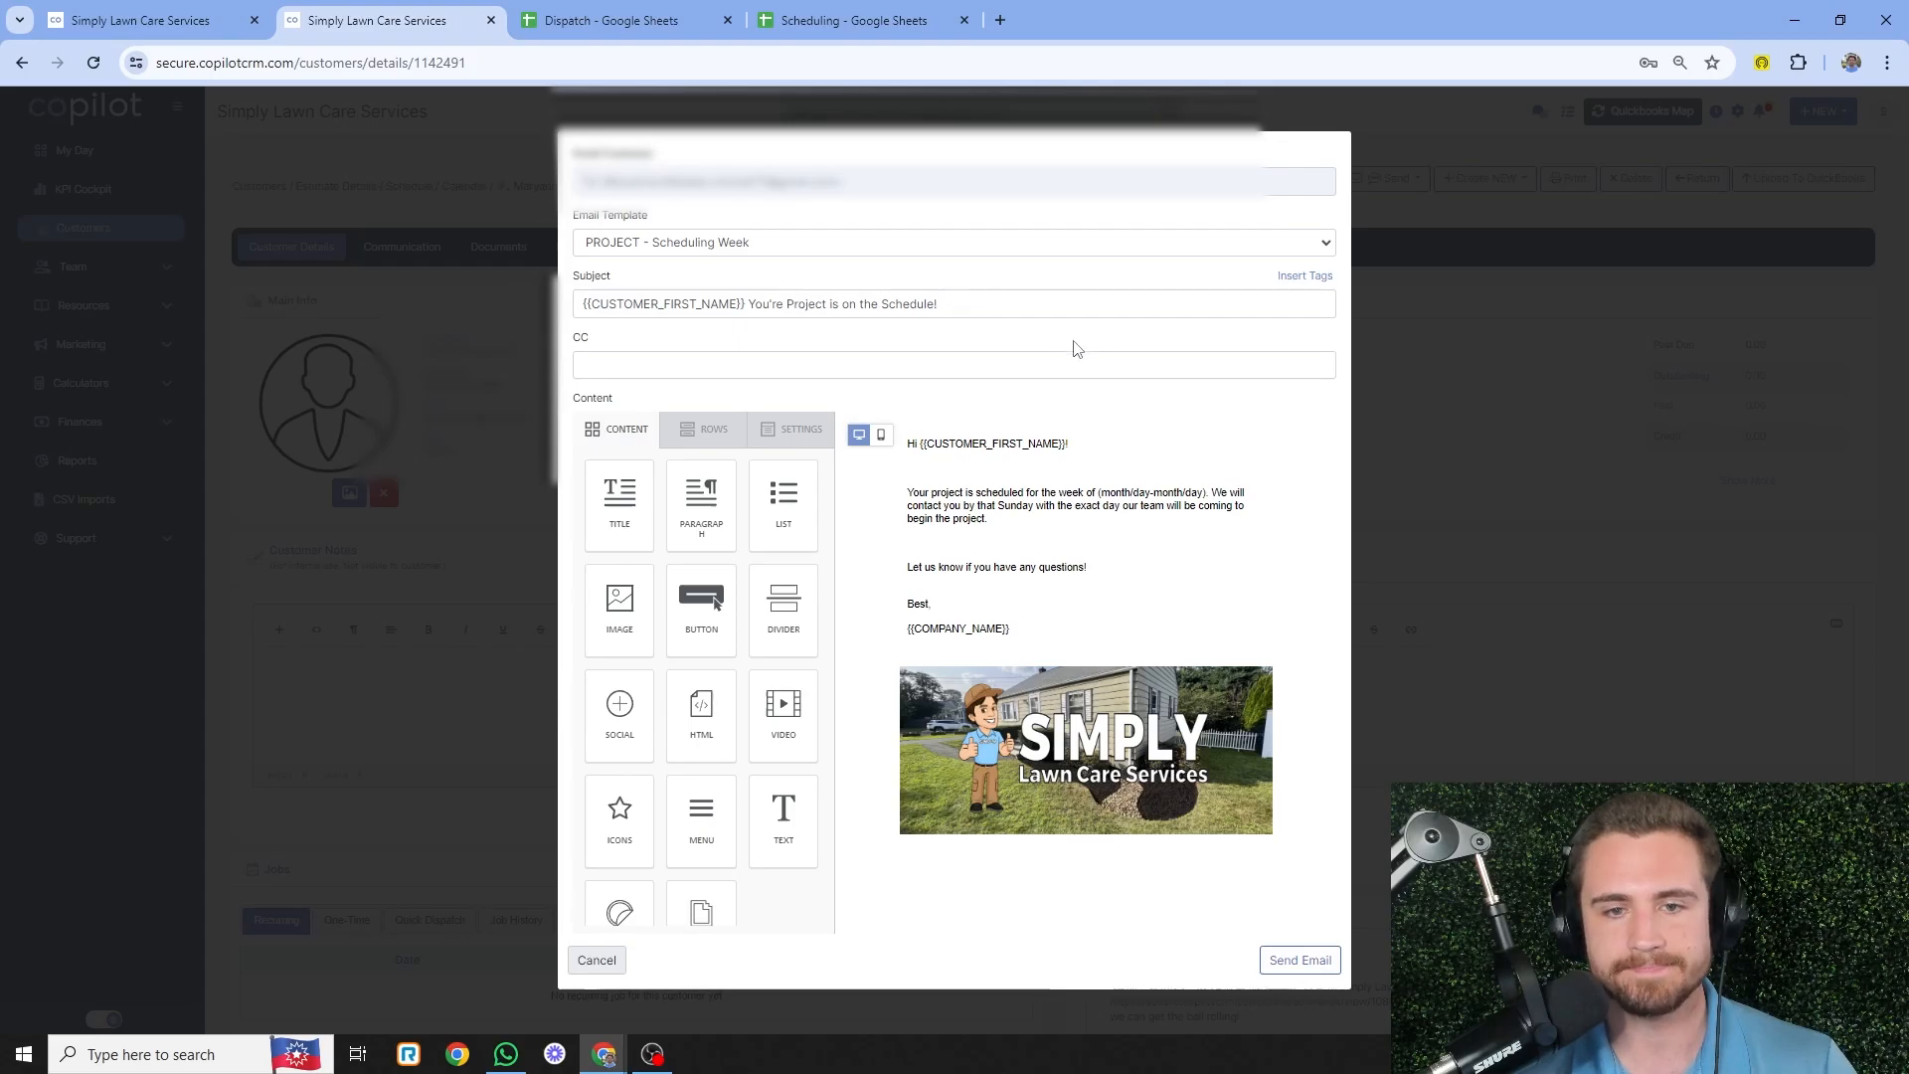
click(1009, 492)
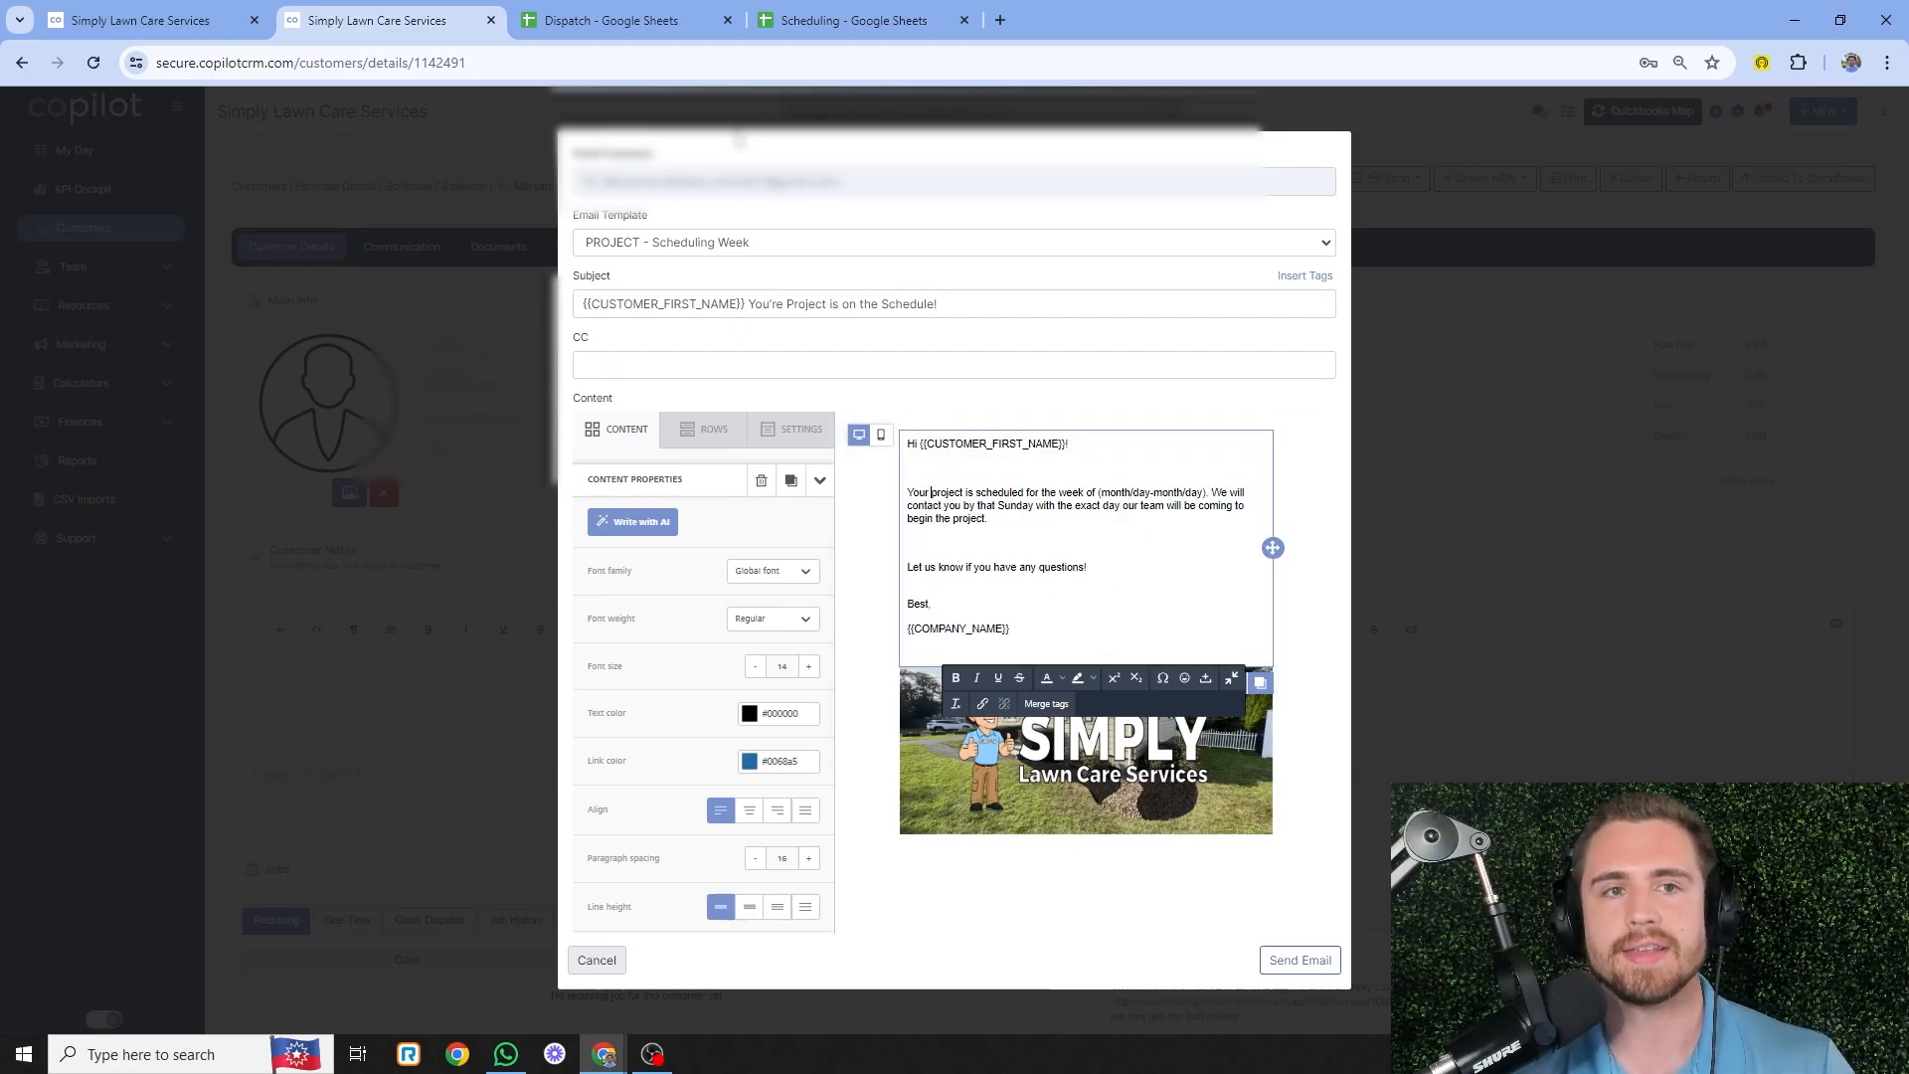
click(829, 18)
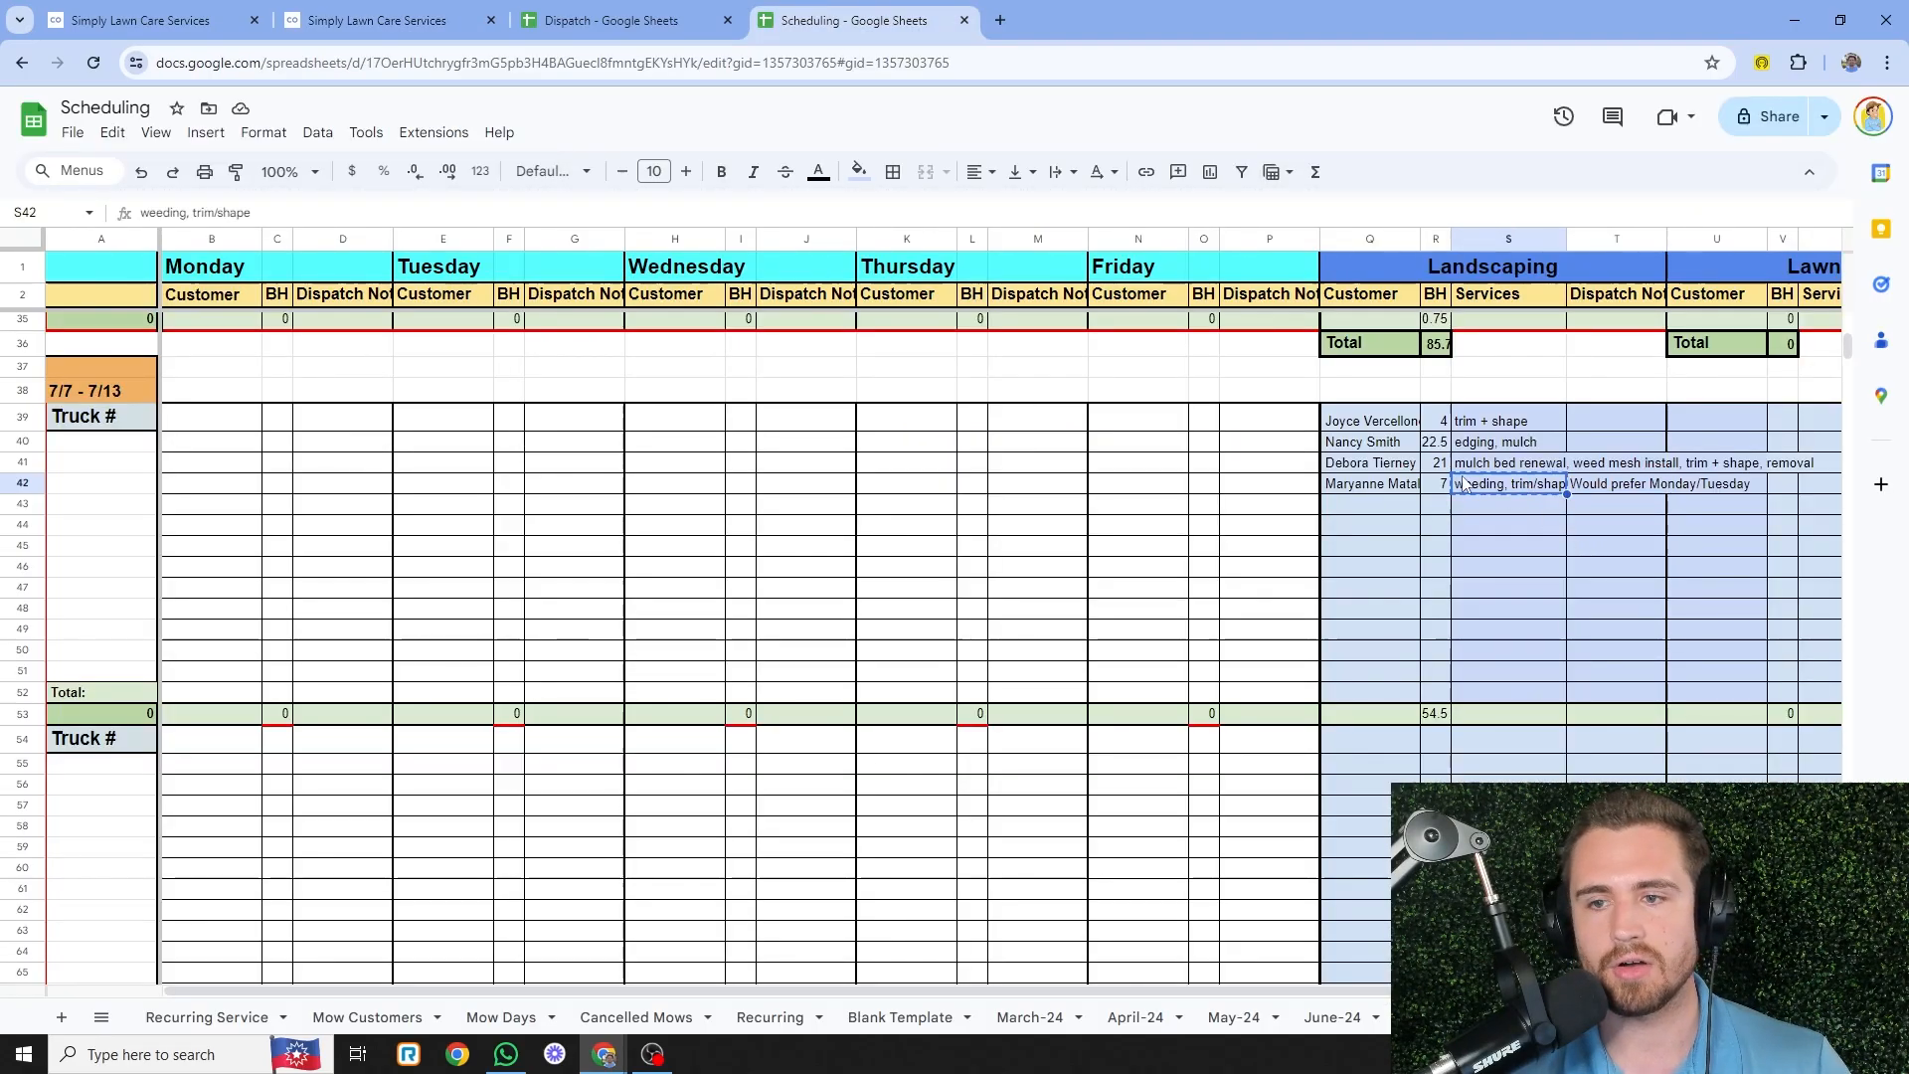
- Paste the job's services, weeding, trim/shape, into the email after 'Your'
click(378, 20)
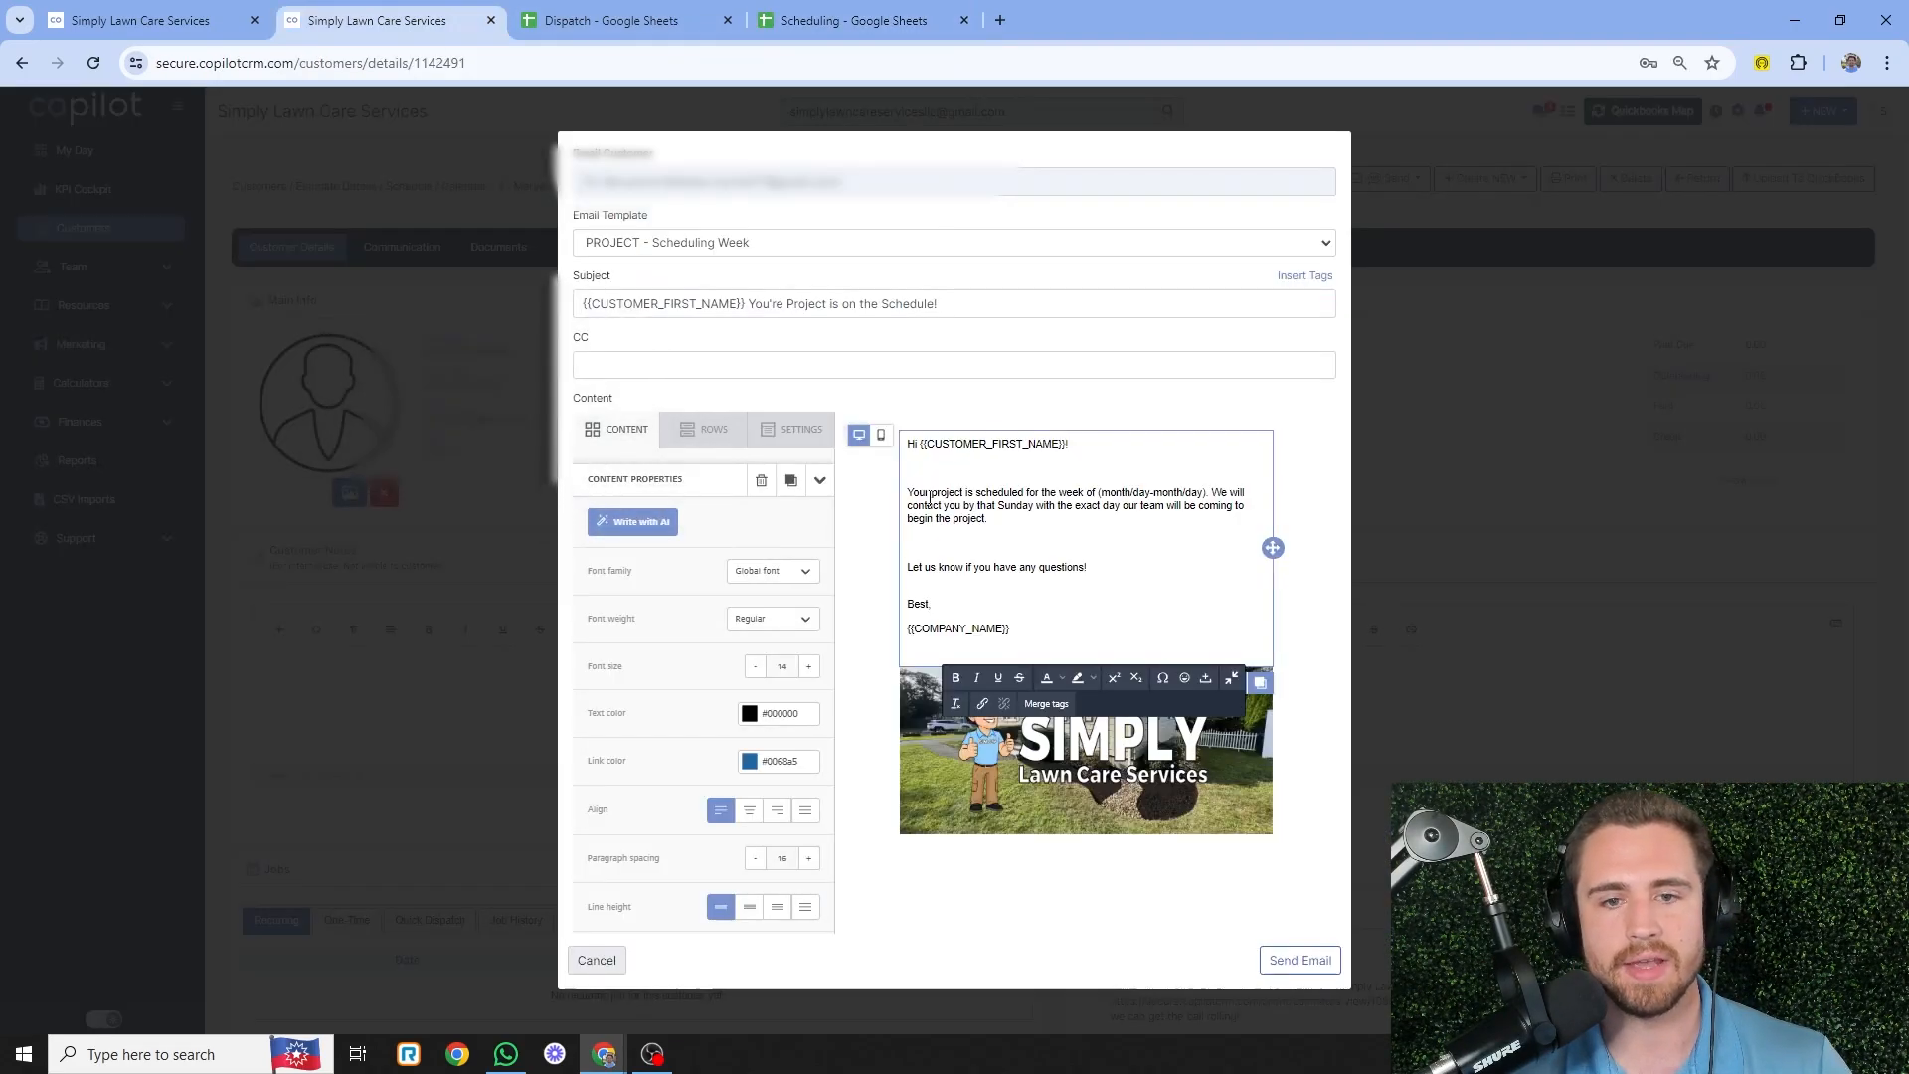
text(weeding, trim/shape)
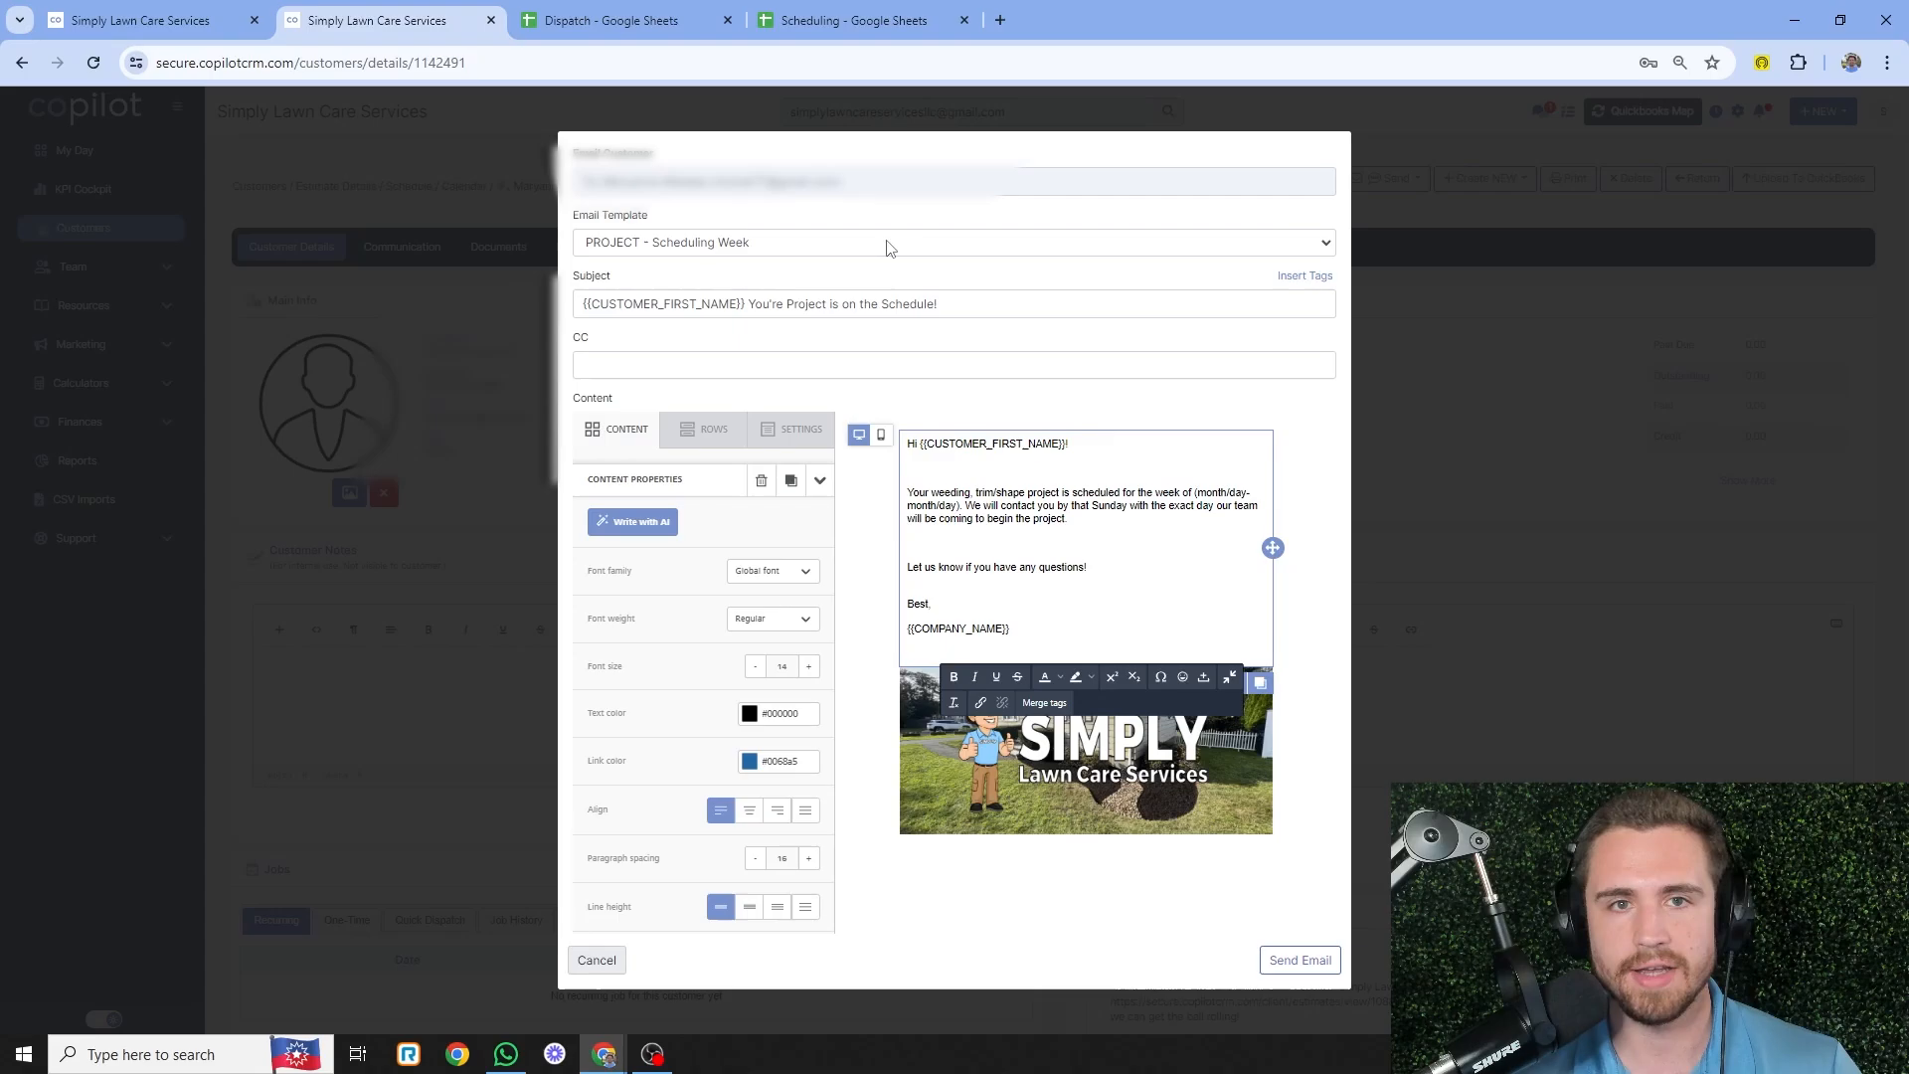
click(845, 20)
click(596, 20)
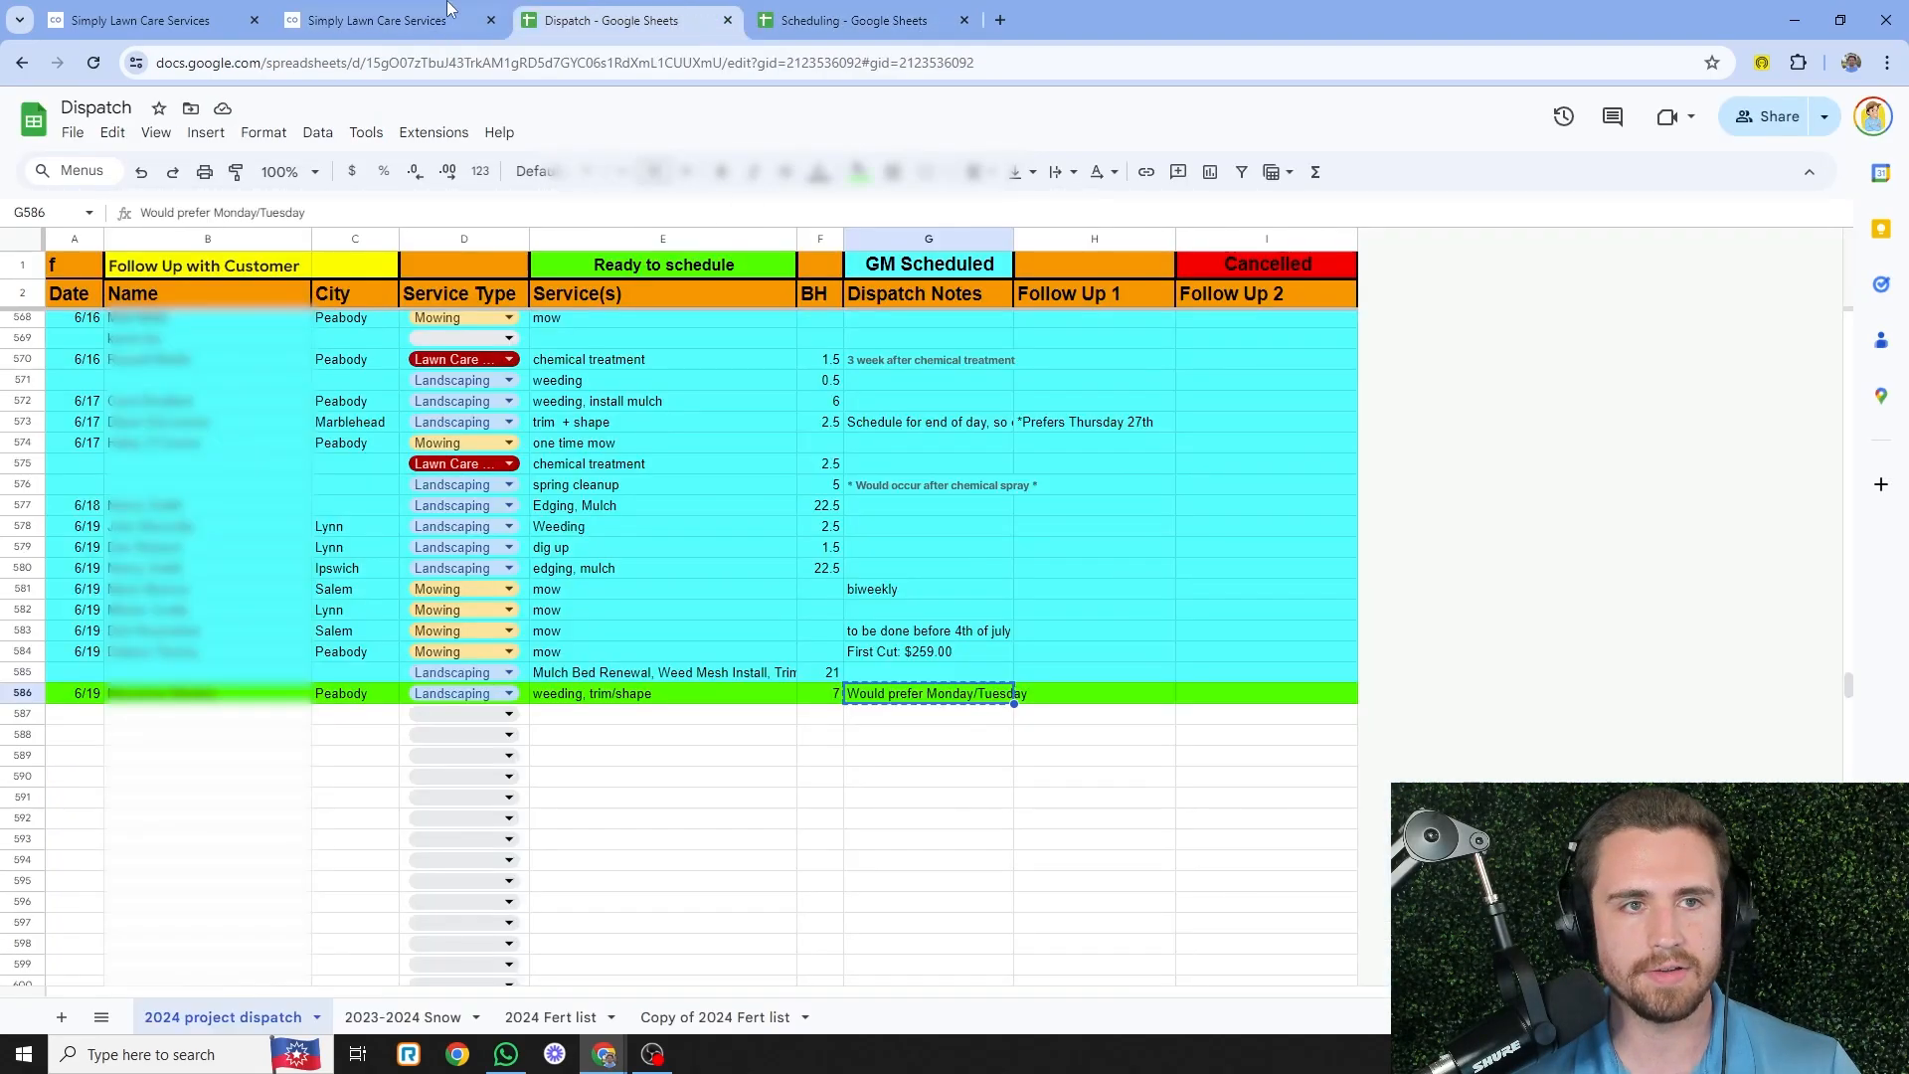
click(447, 12)
- Replace the date placeholder with 7/7 - 7/13 and send the email
drag(1196, 497, 959, 507)
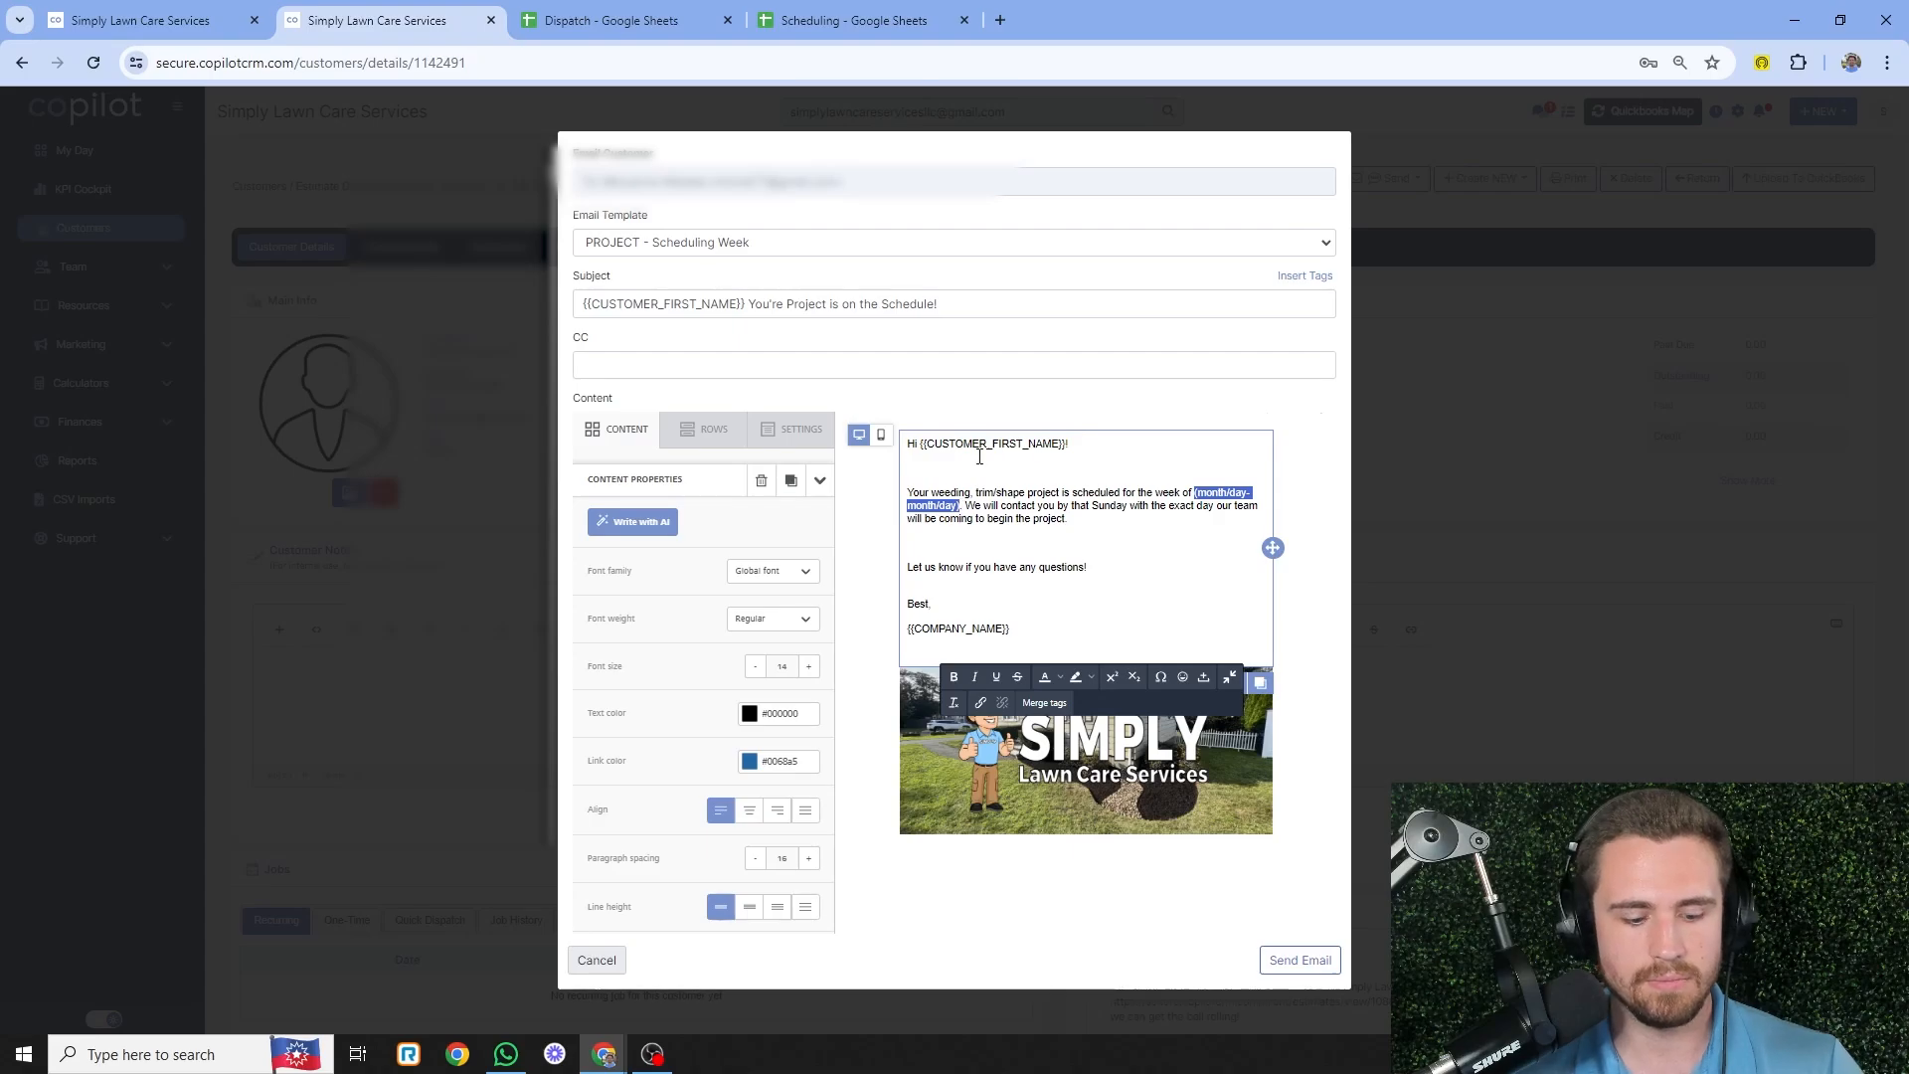
text(7/7 - 7/)
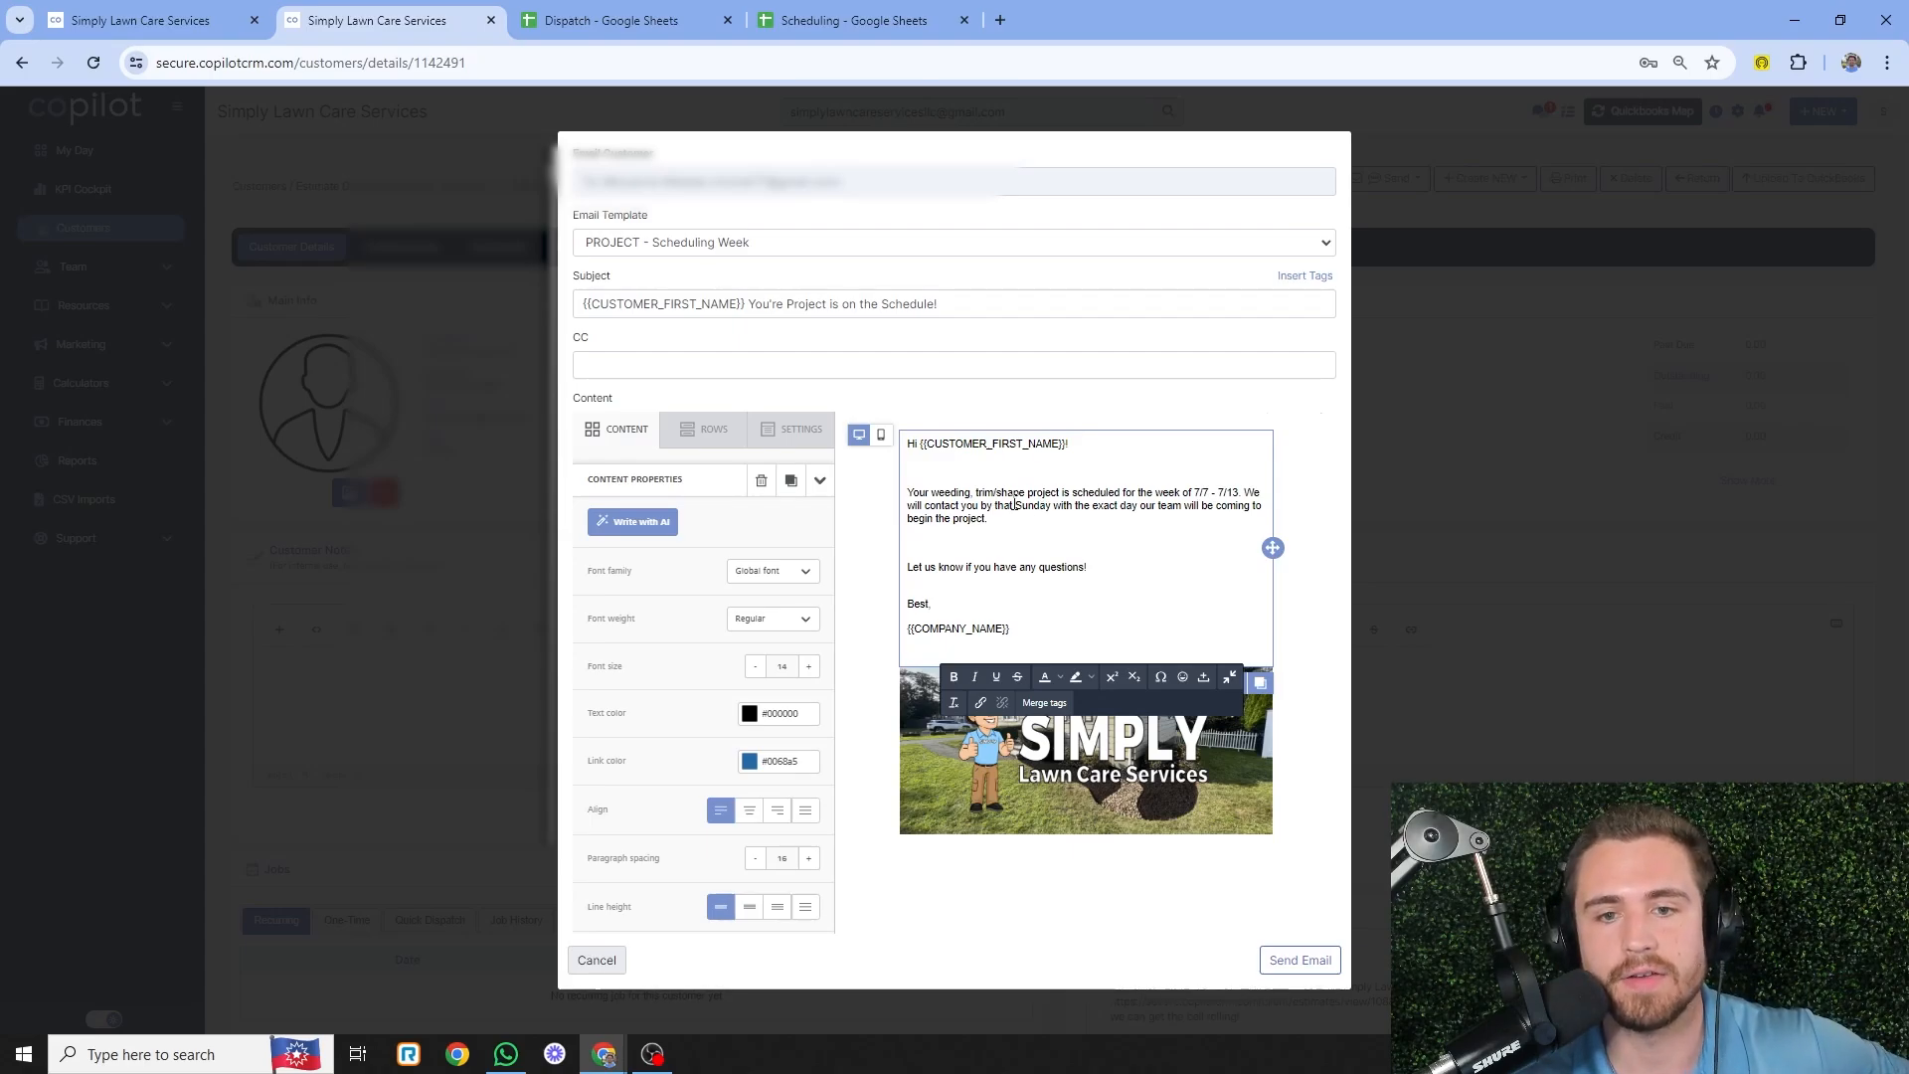
click(1326, 964)
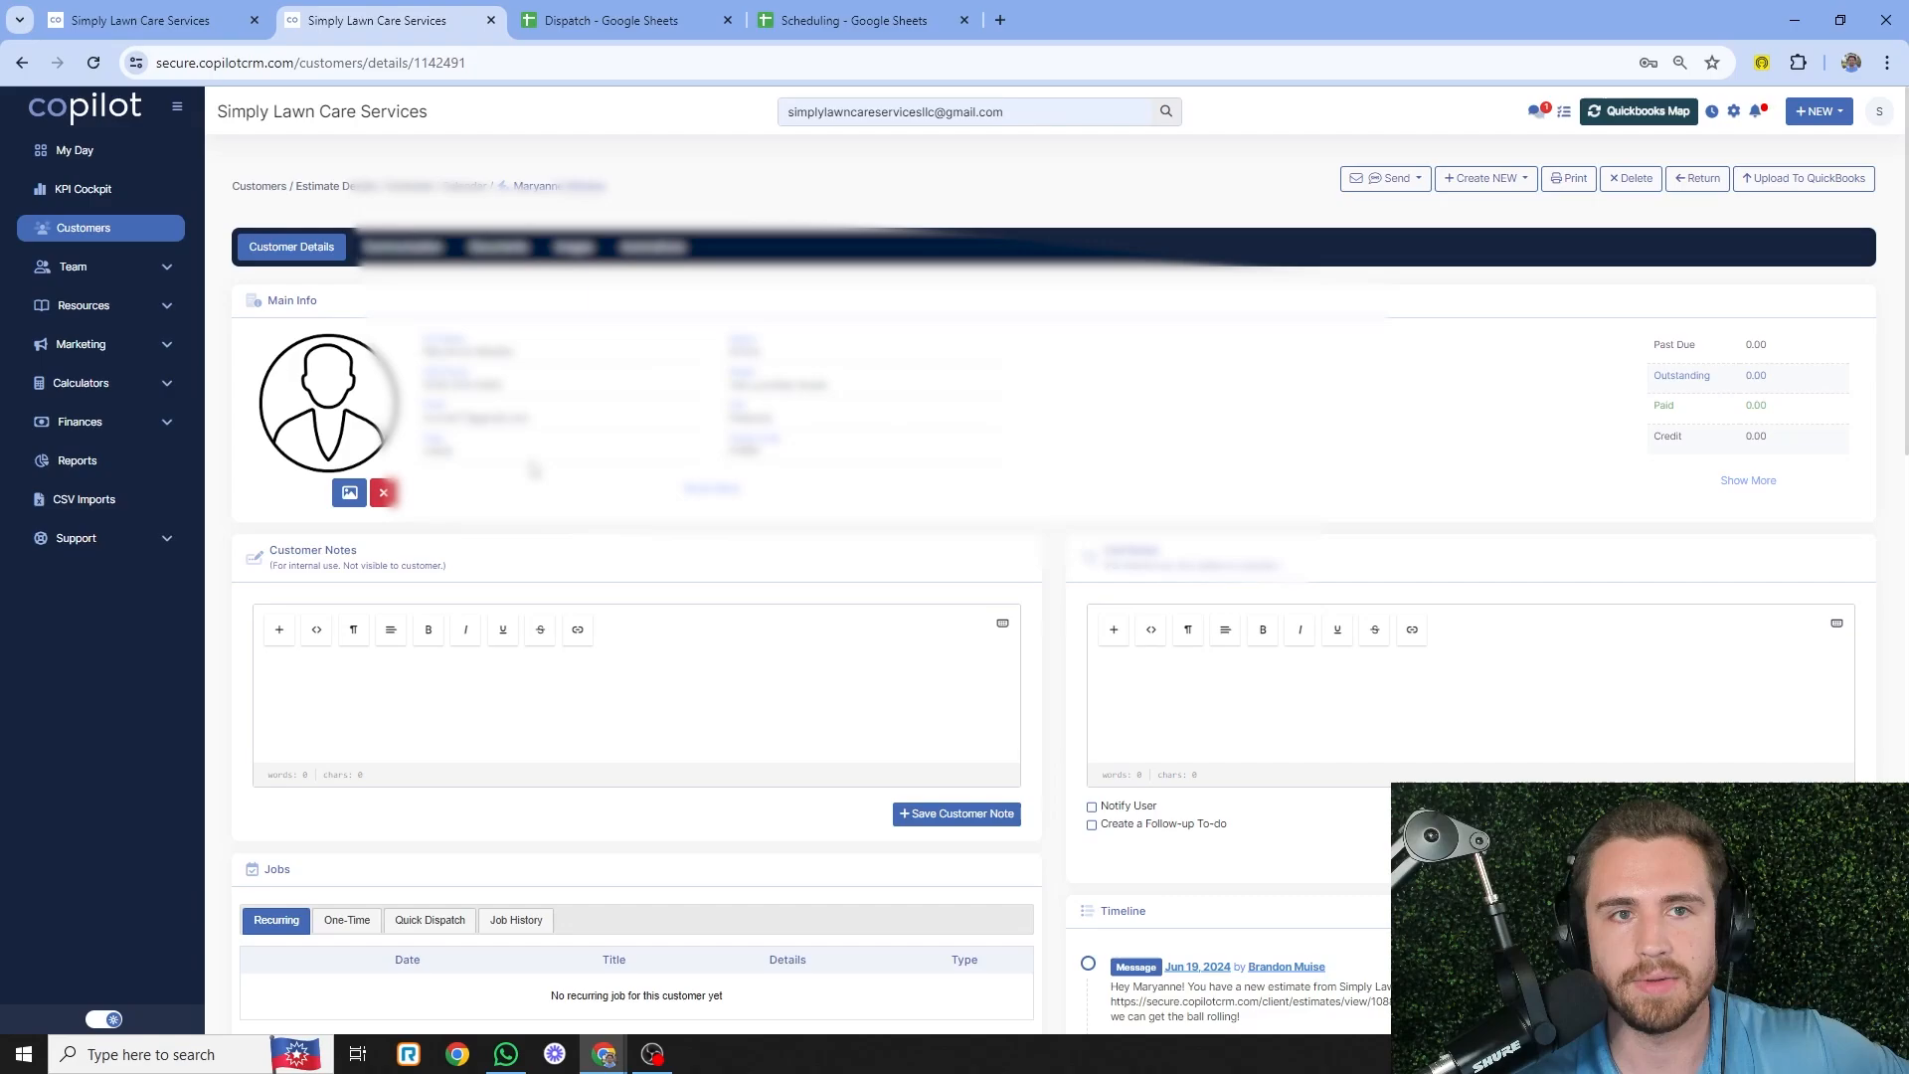
- Fill Dispatch row 586 with the GM Scheduled cyan colour
click(582, 14)
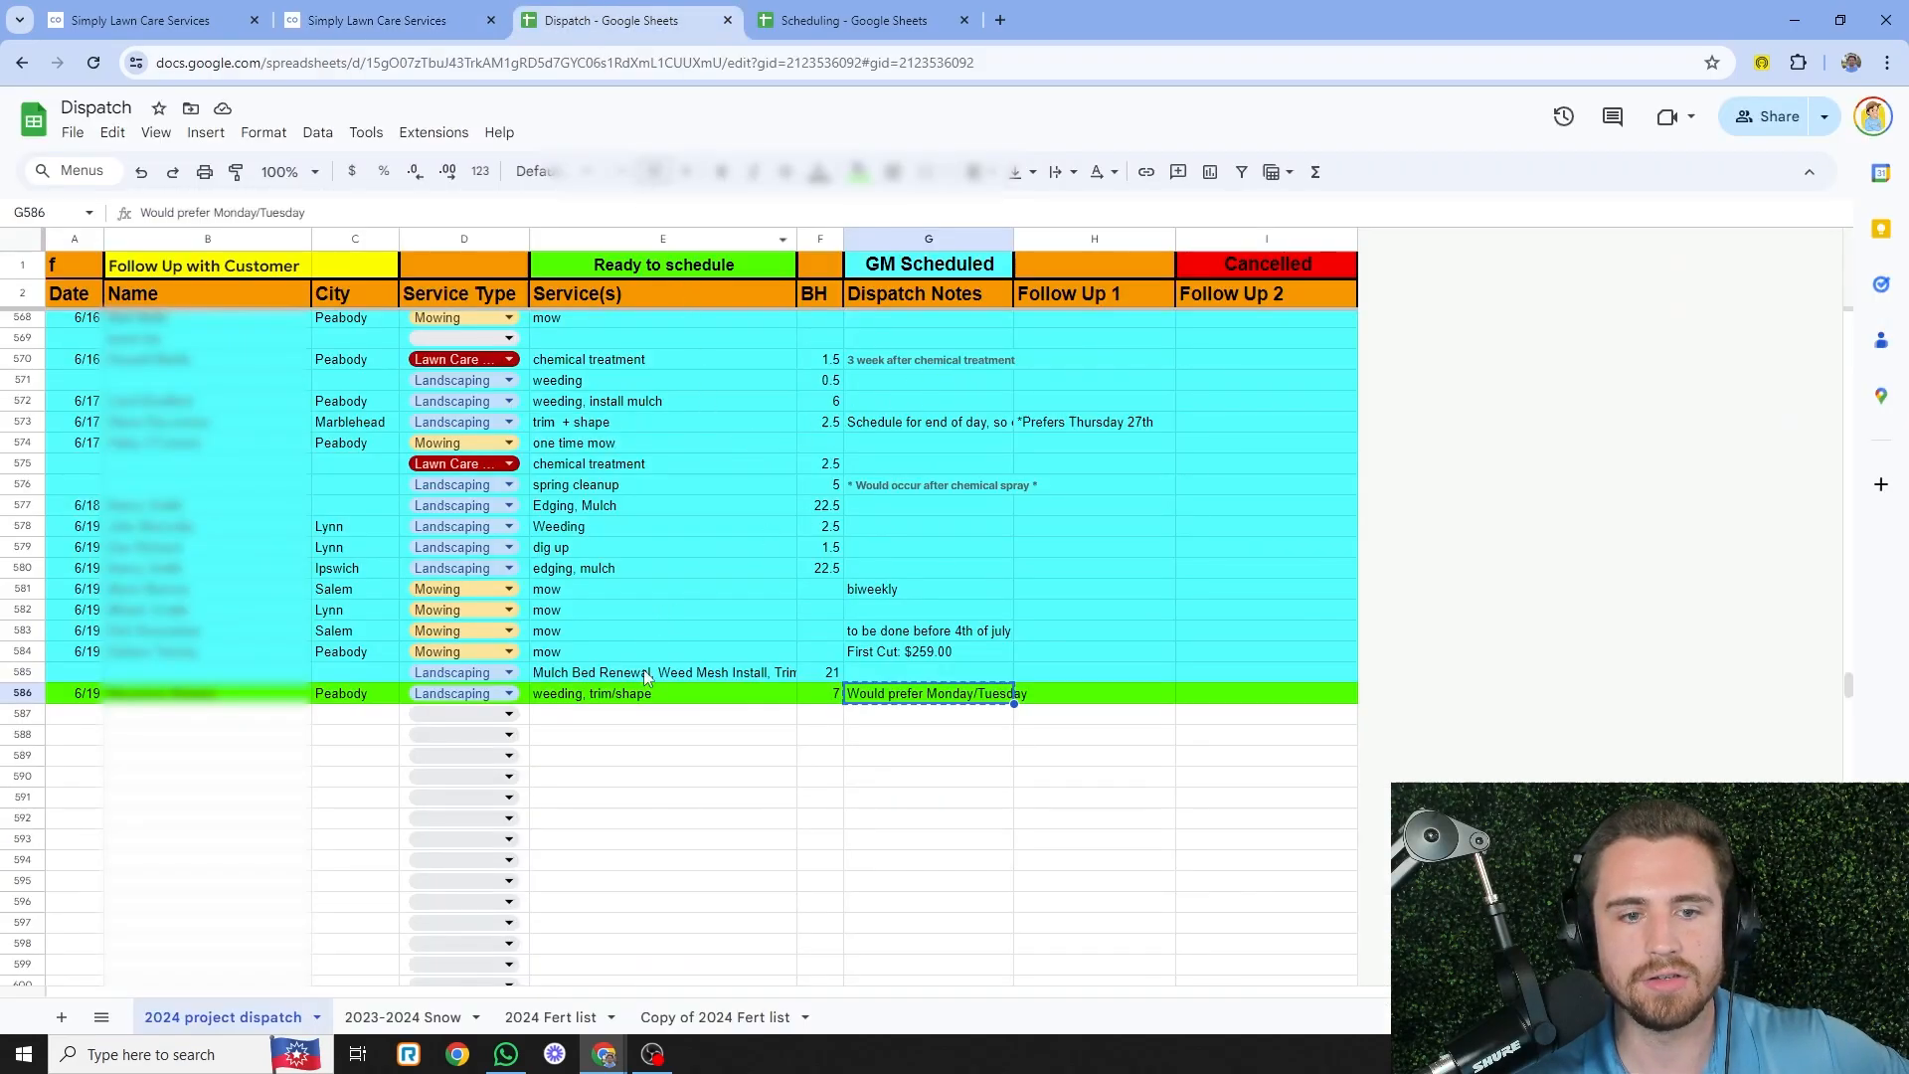
click(597, 694)
click(18, 696)
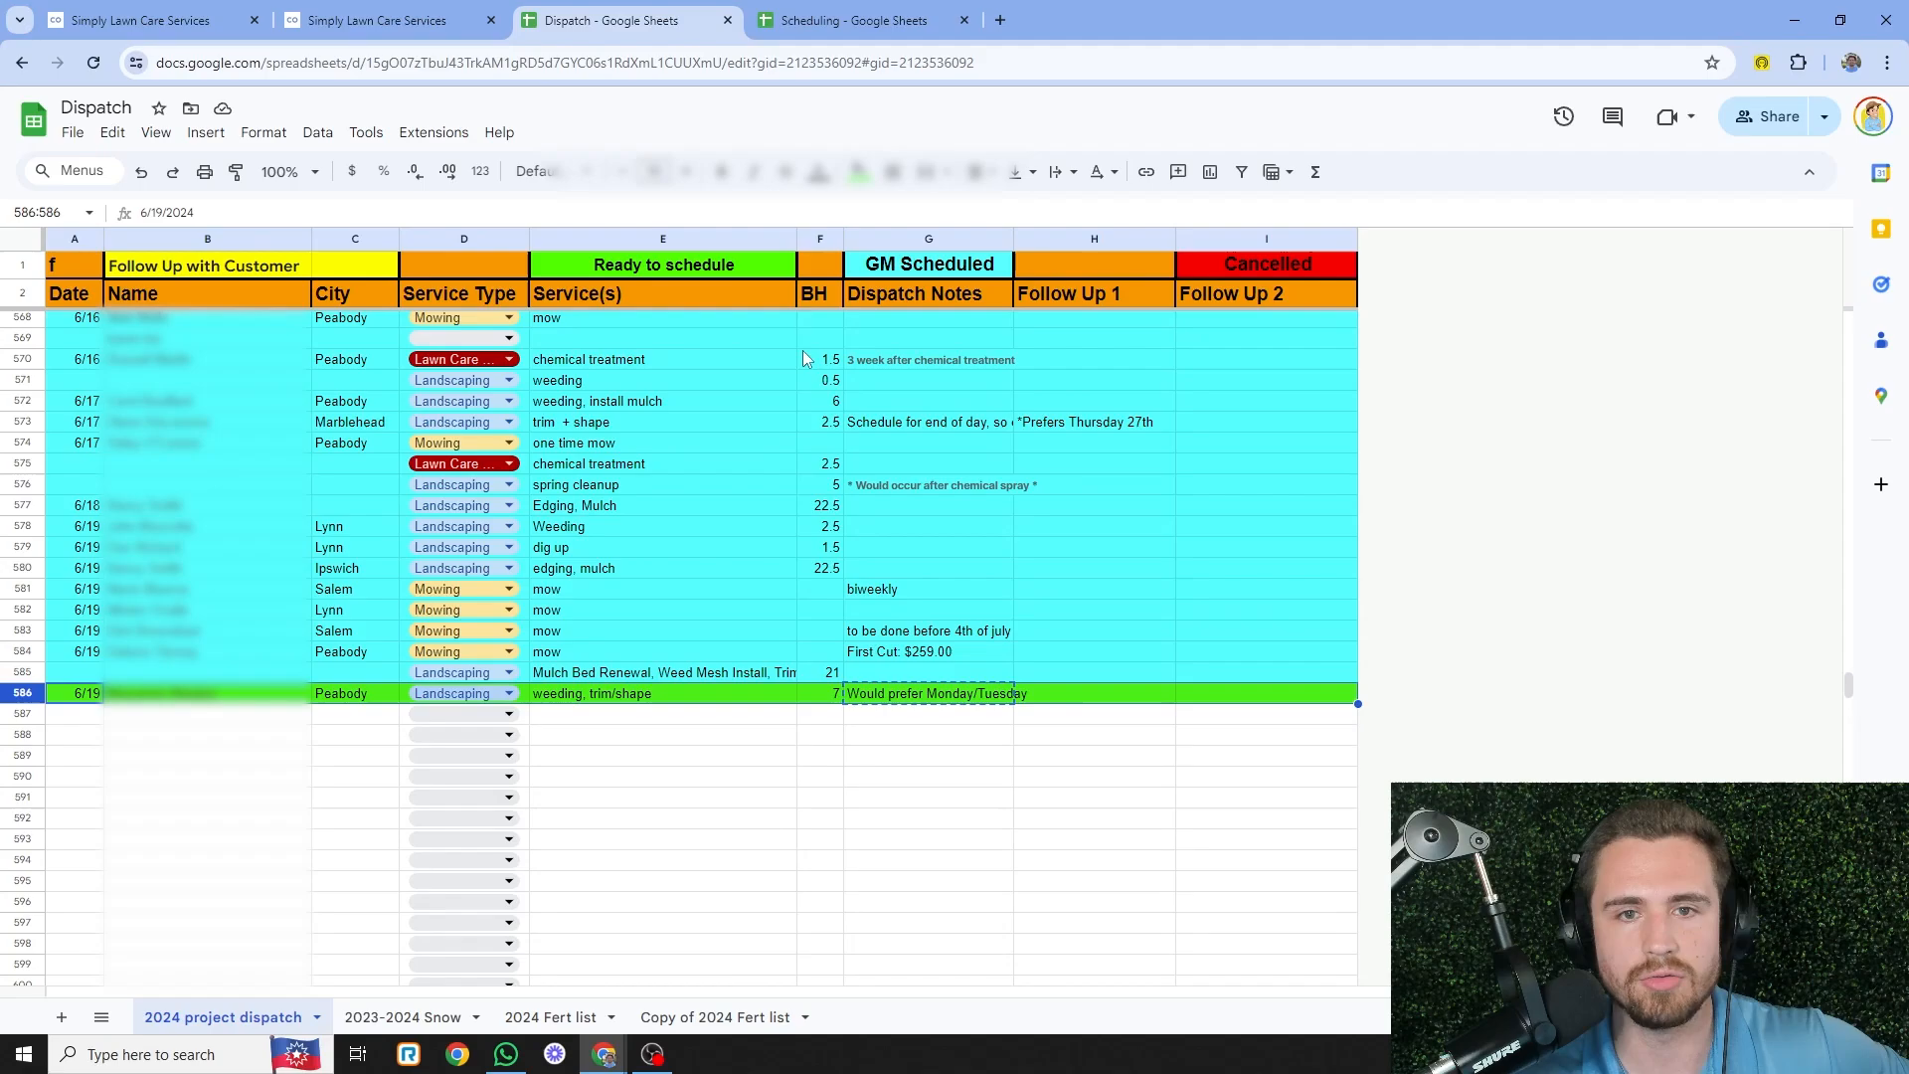
click(926, 269)
click(14, 696)
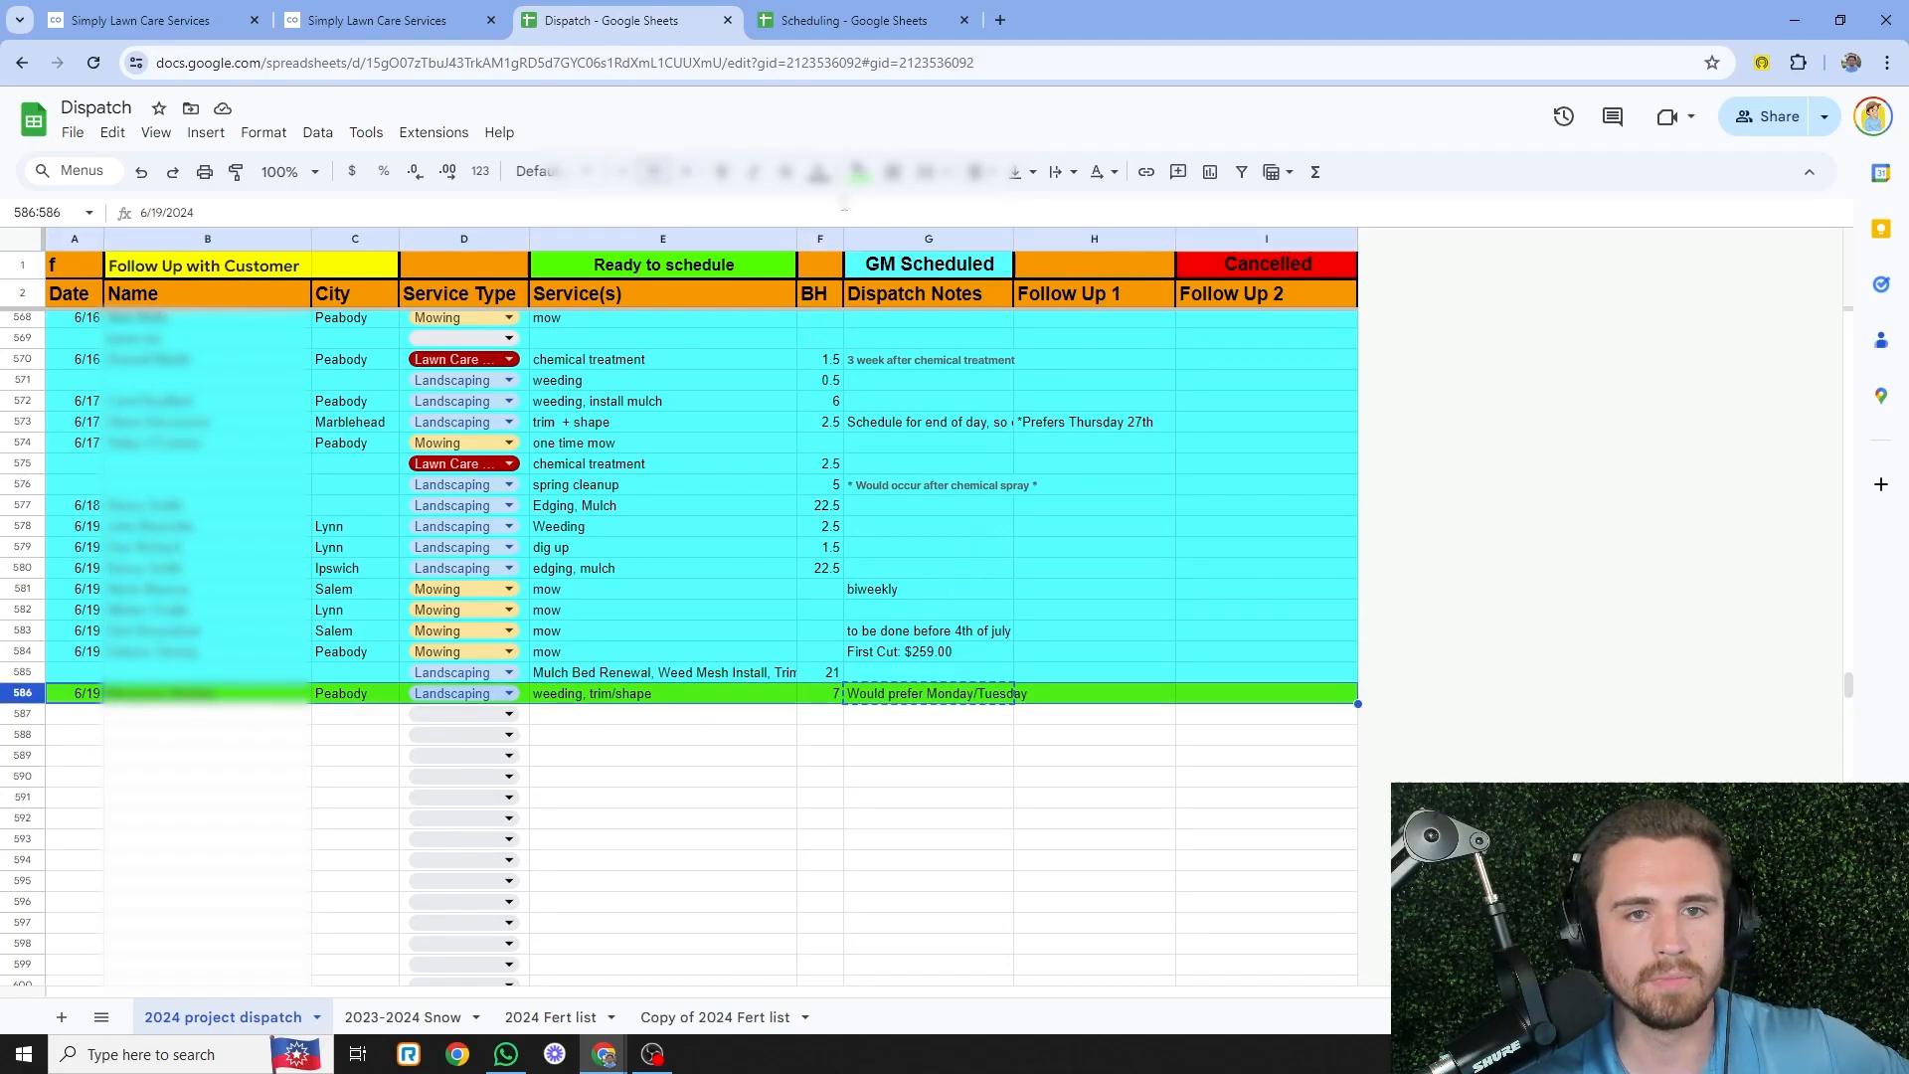
click(856, 171)
click(975, 267)
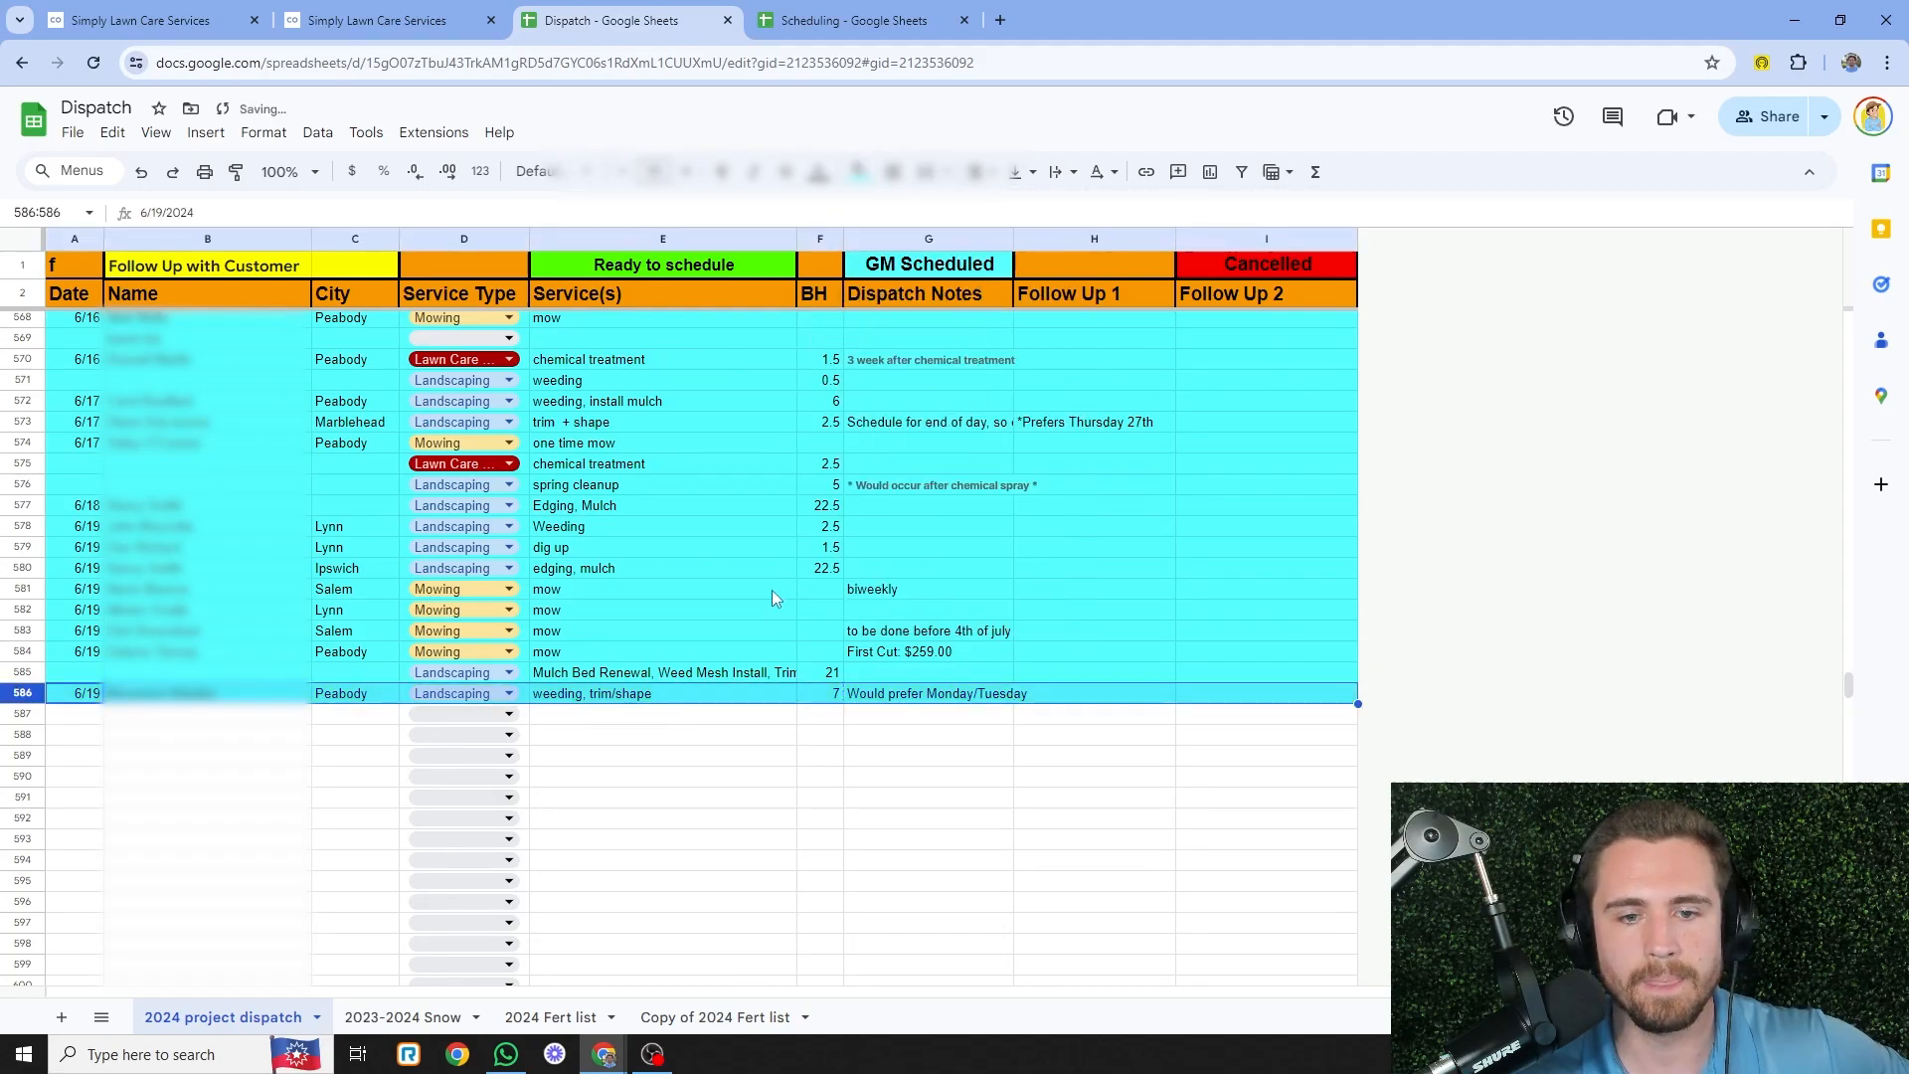
- Double-check row 586's weeding, trim/shape service and 6/19 job date
click(712, 696)
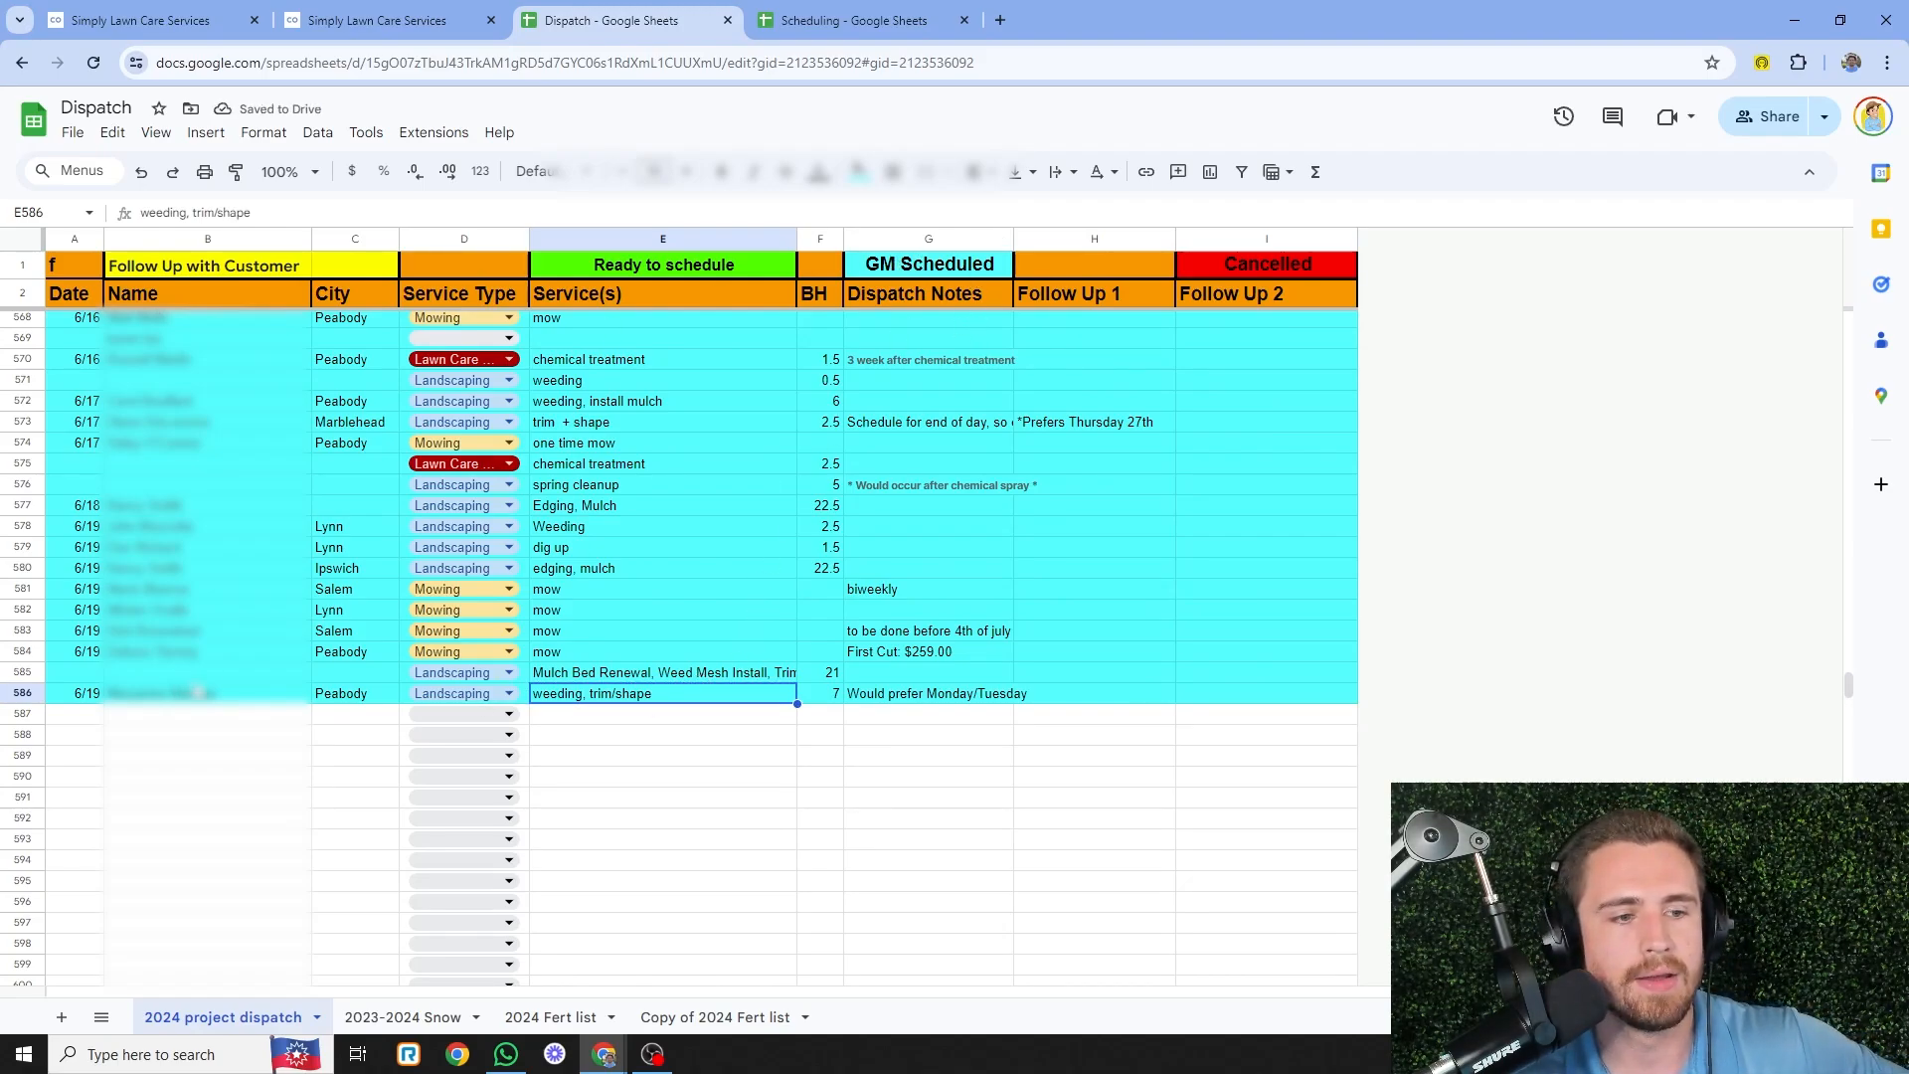
click(189, 693)
click(87, 694)
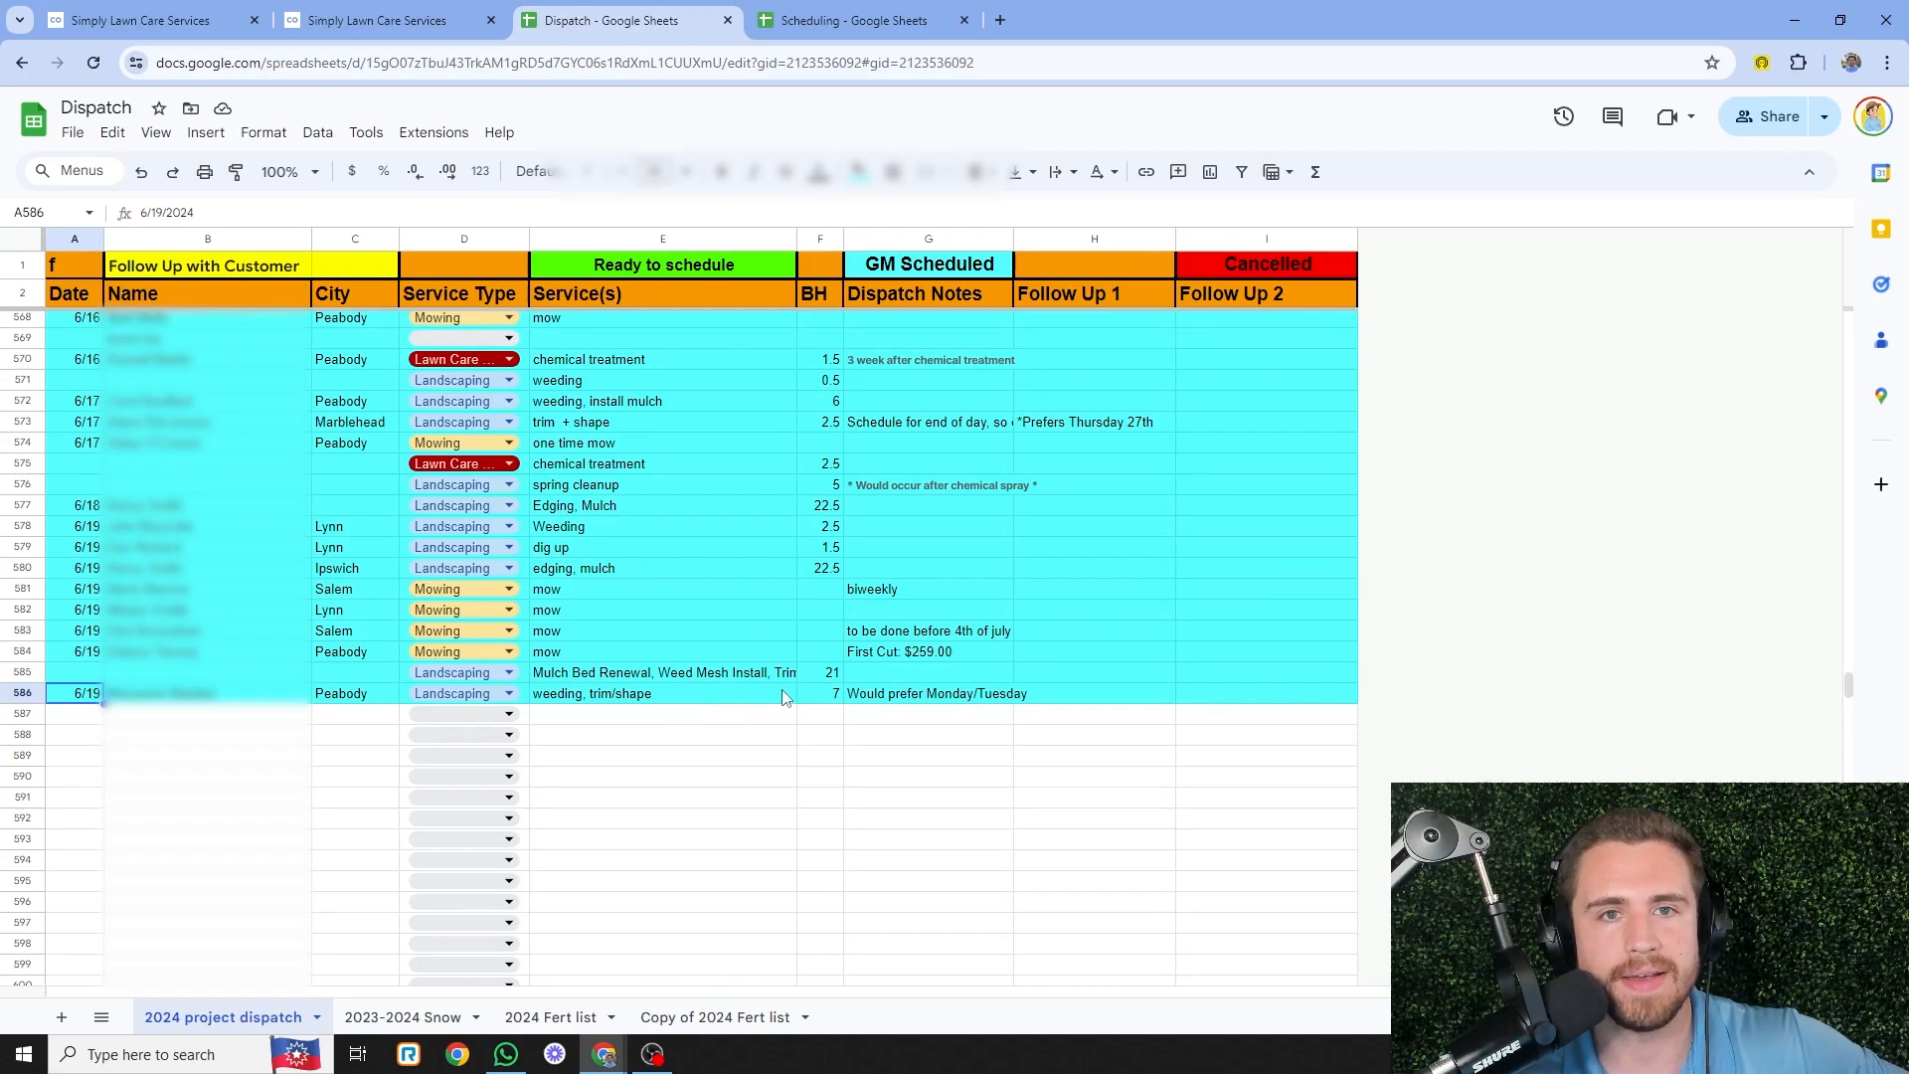
click(865, 20)
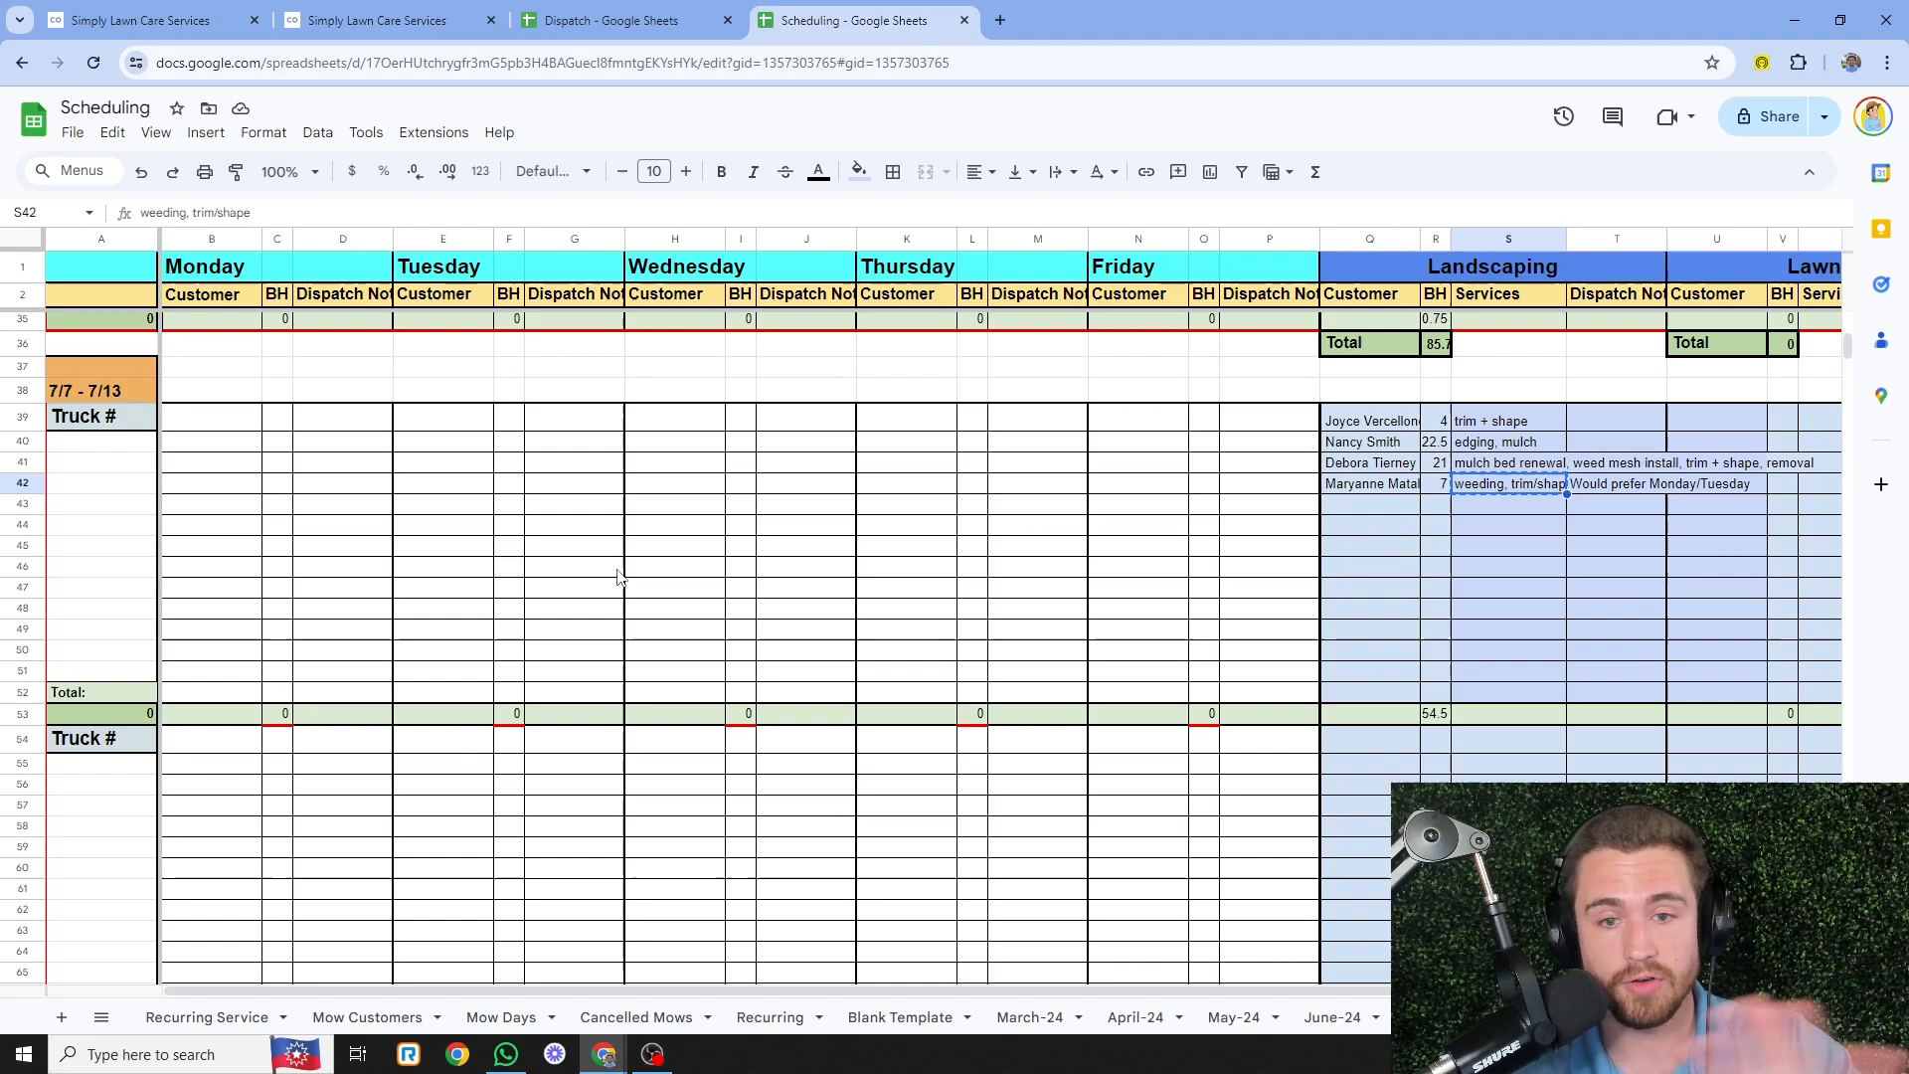
- Review the 7/7–7/13 week: four pending Landscaping jobs totalling 54.5 hours, weekday grids empty
click(1075, 549)
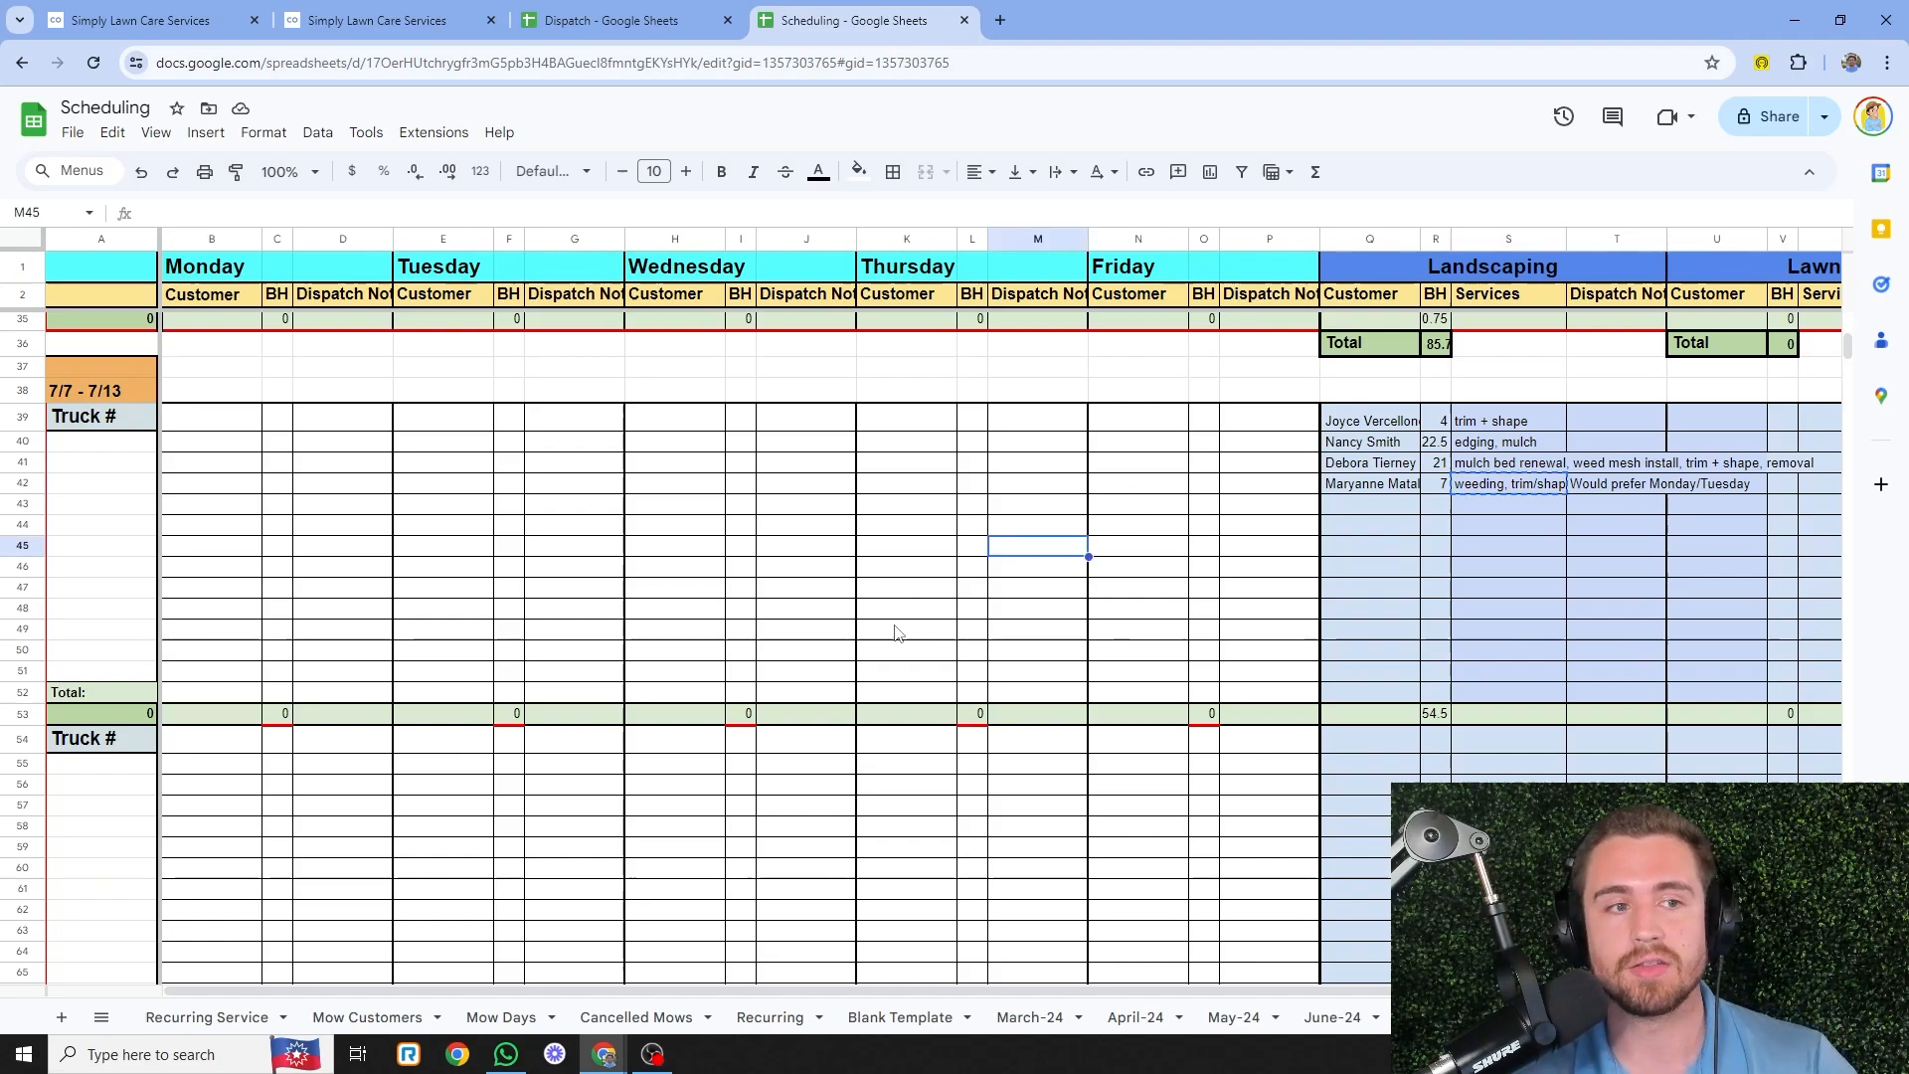
scroll(895, 633, up, 7)
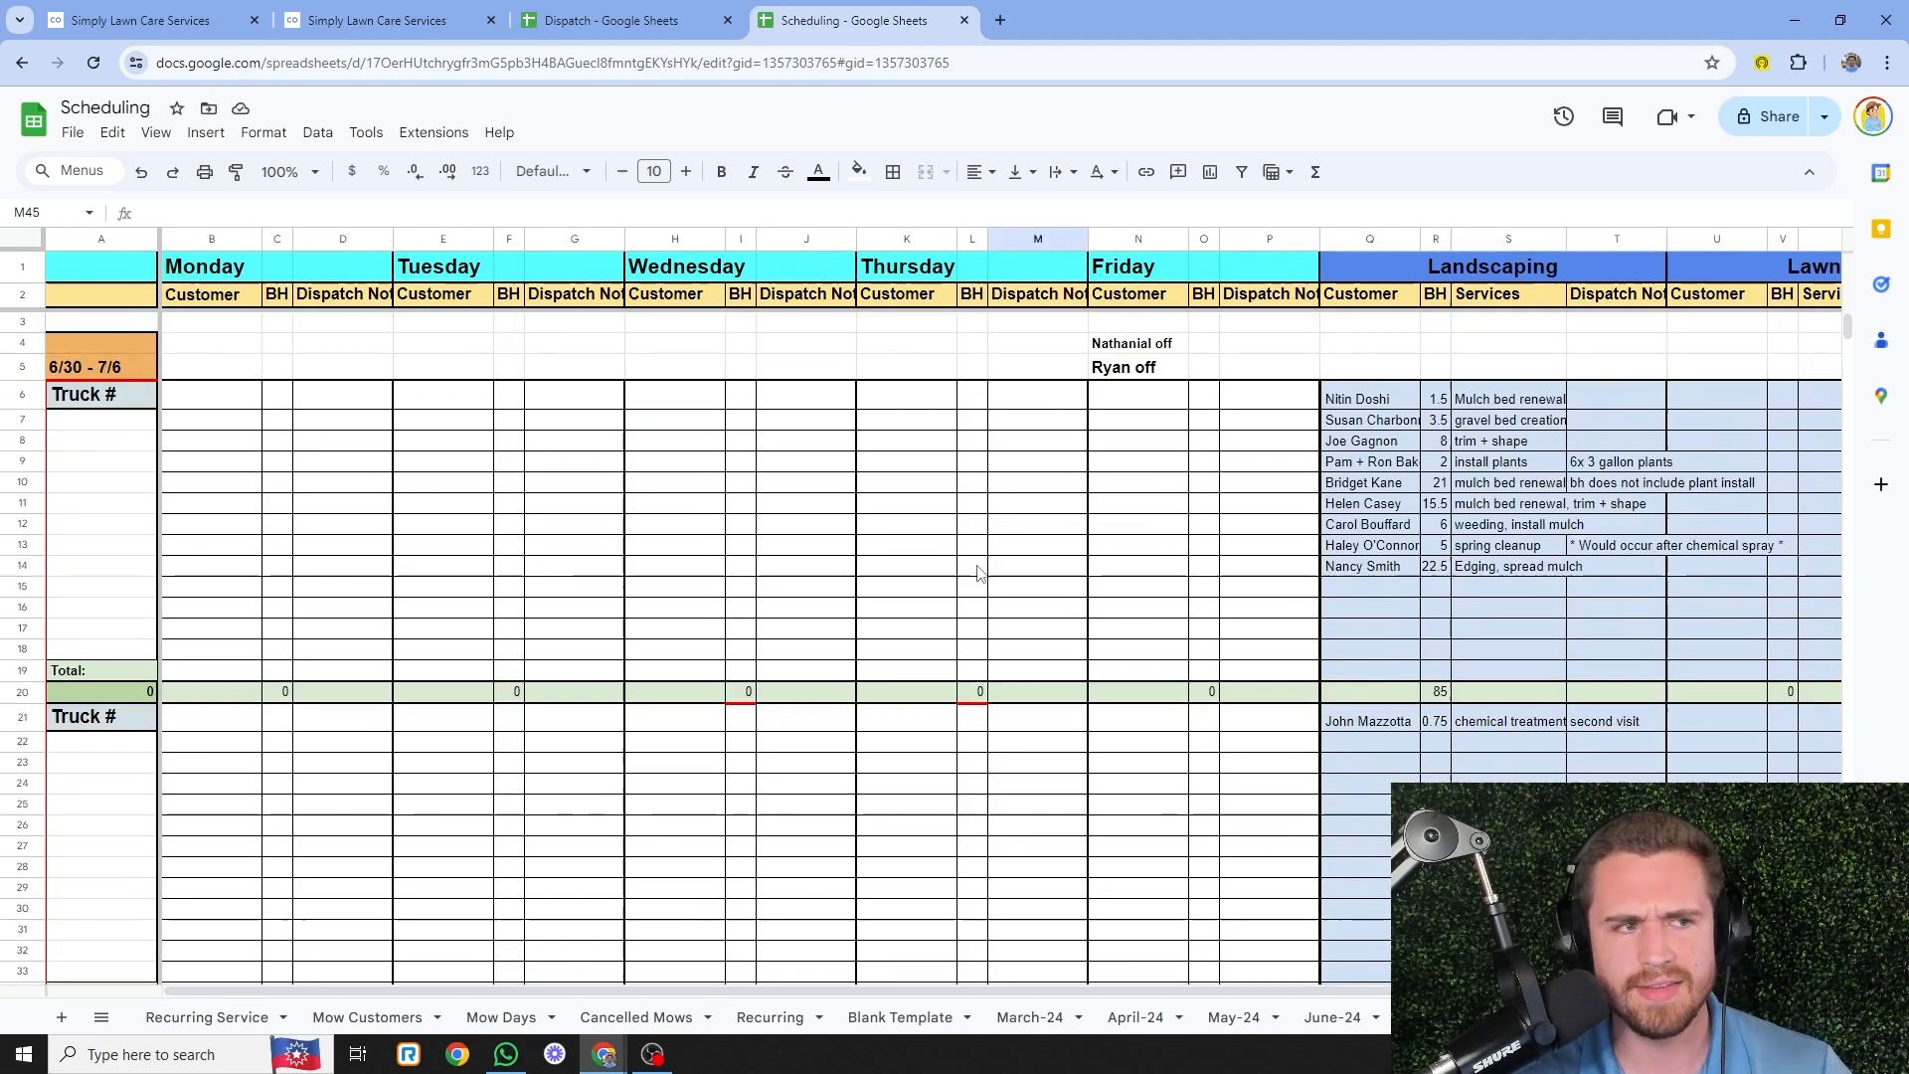
scroll(985, 567, down, 6)
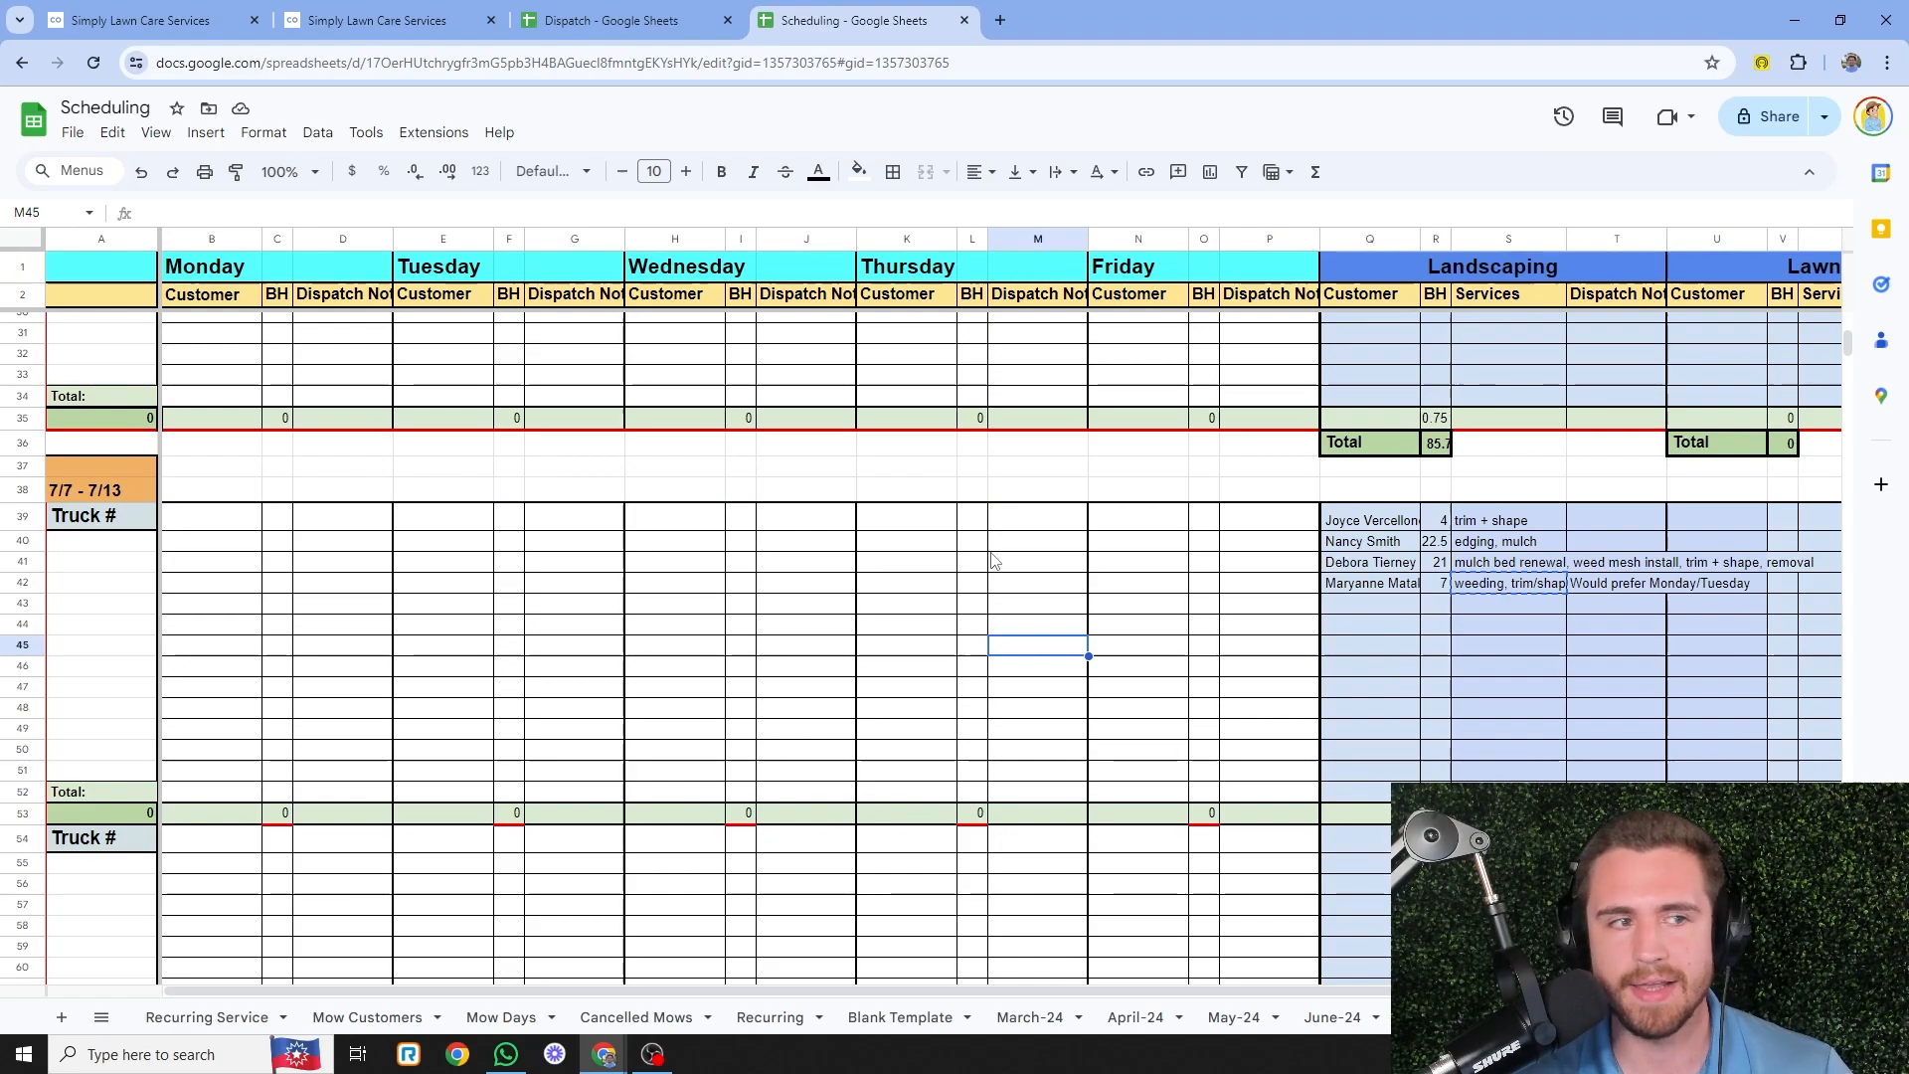
scroll(940, 559, down, 2)
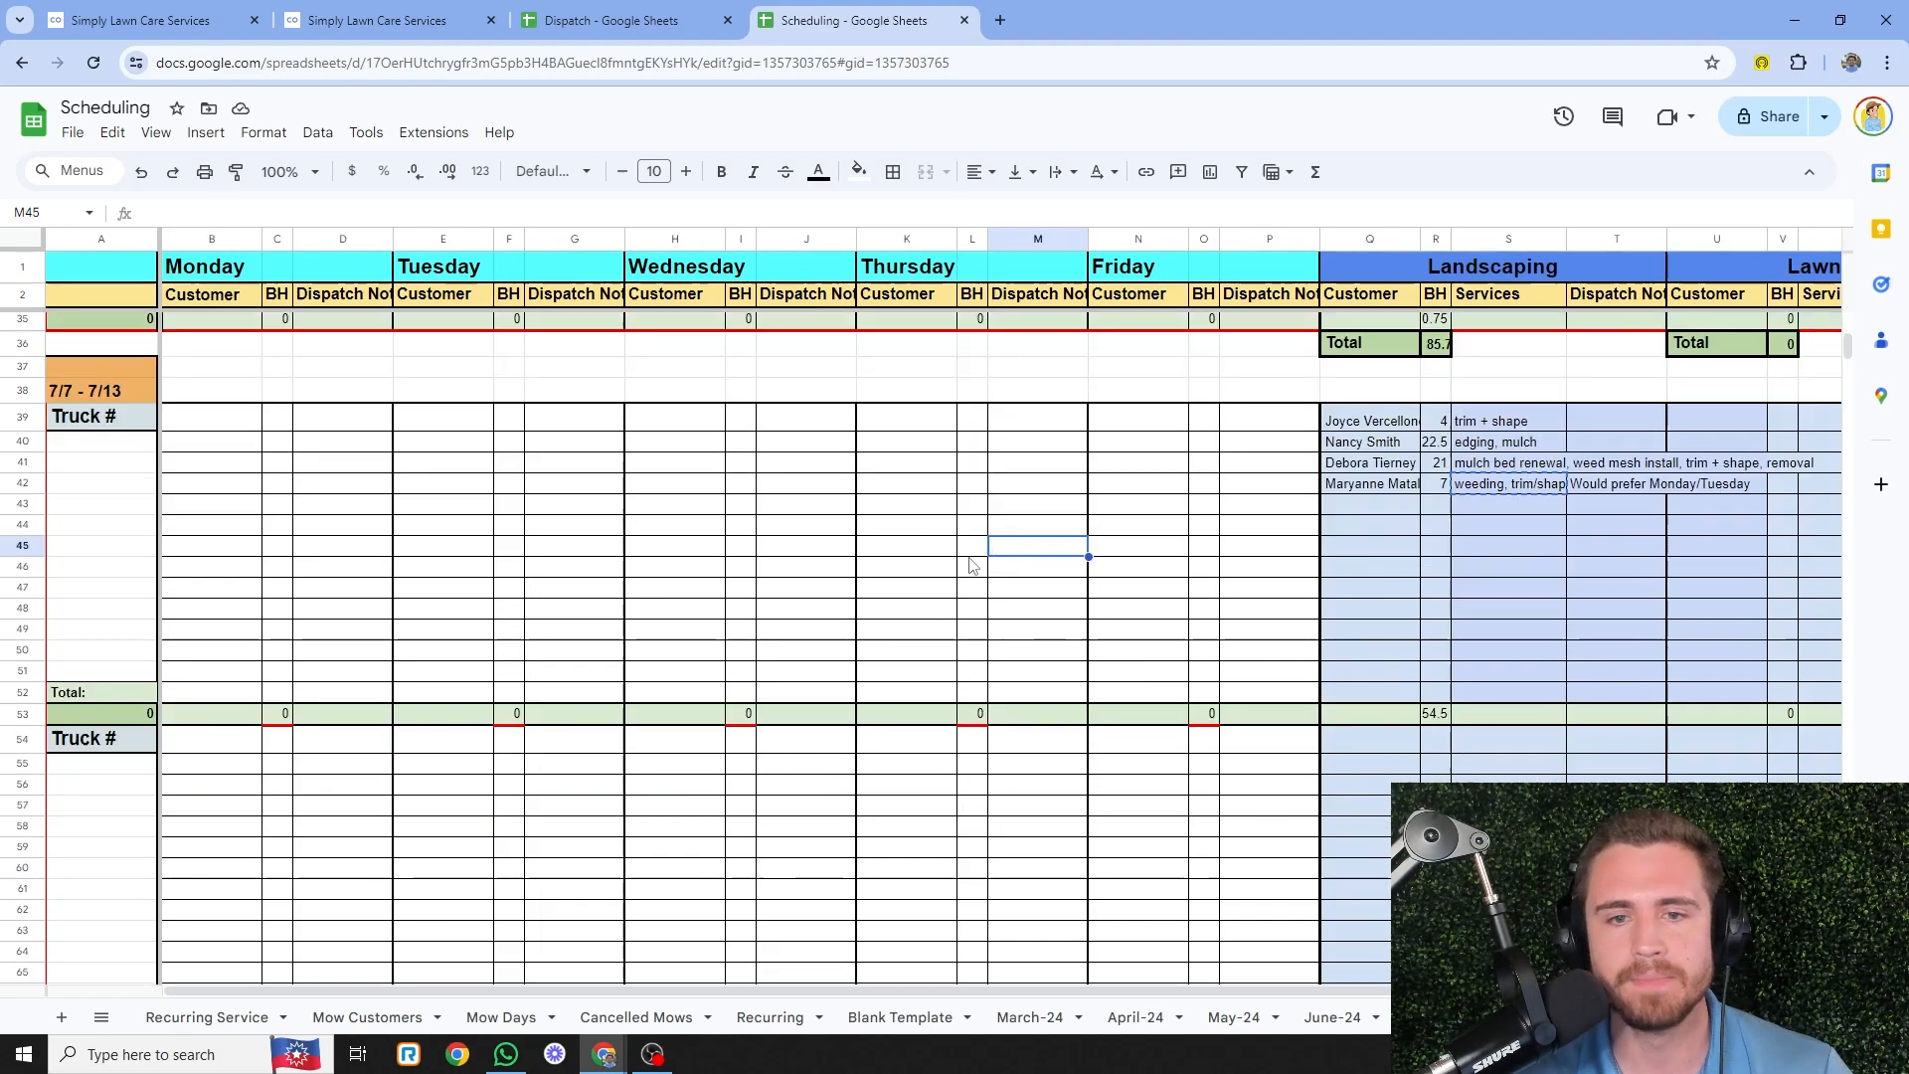
click(214, 463)
click(333, 443)
click(343, 546)
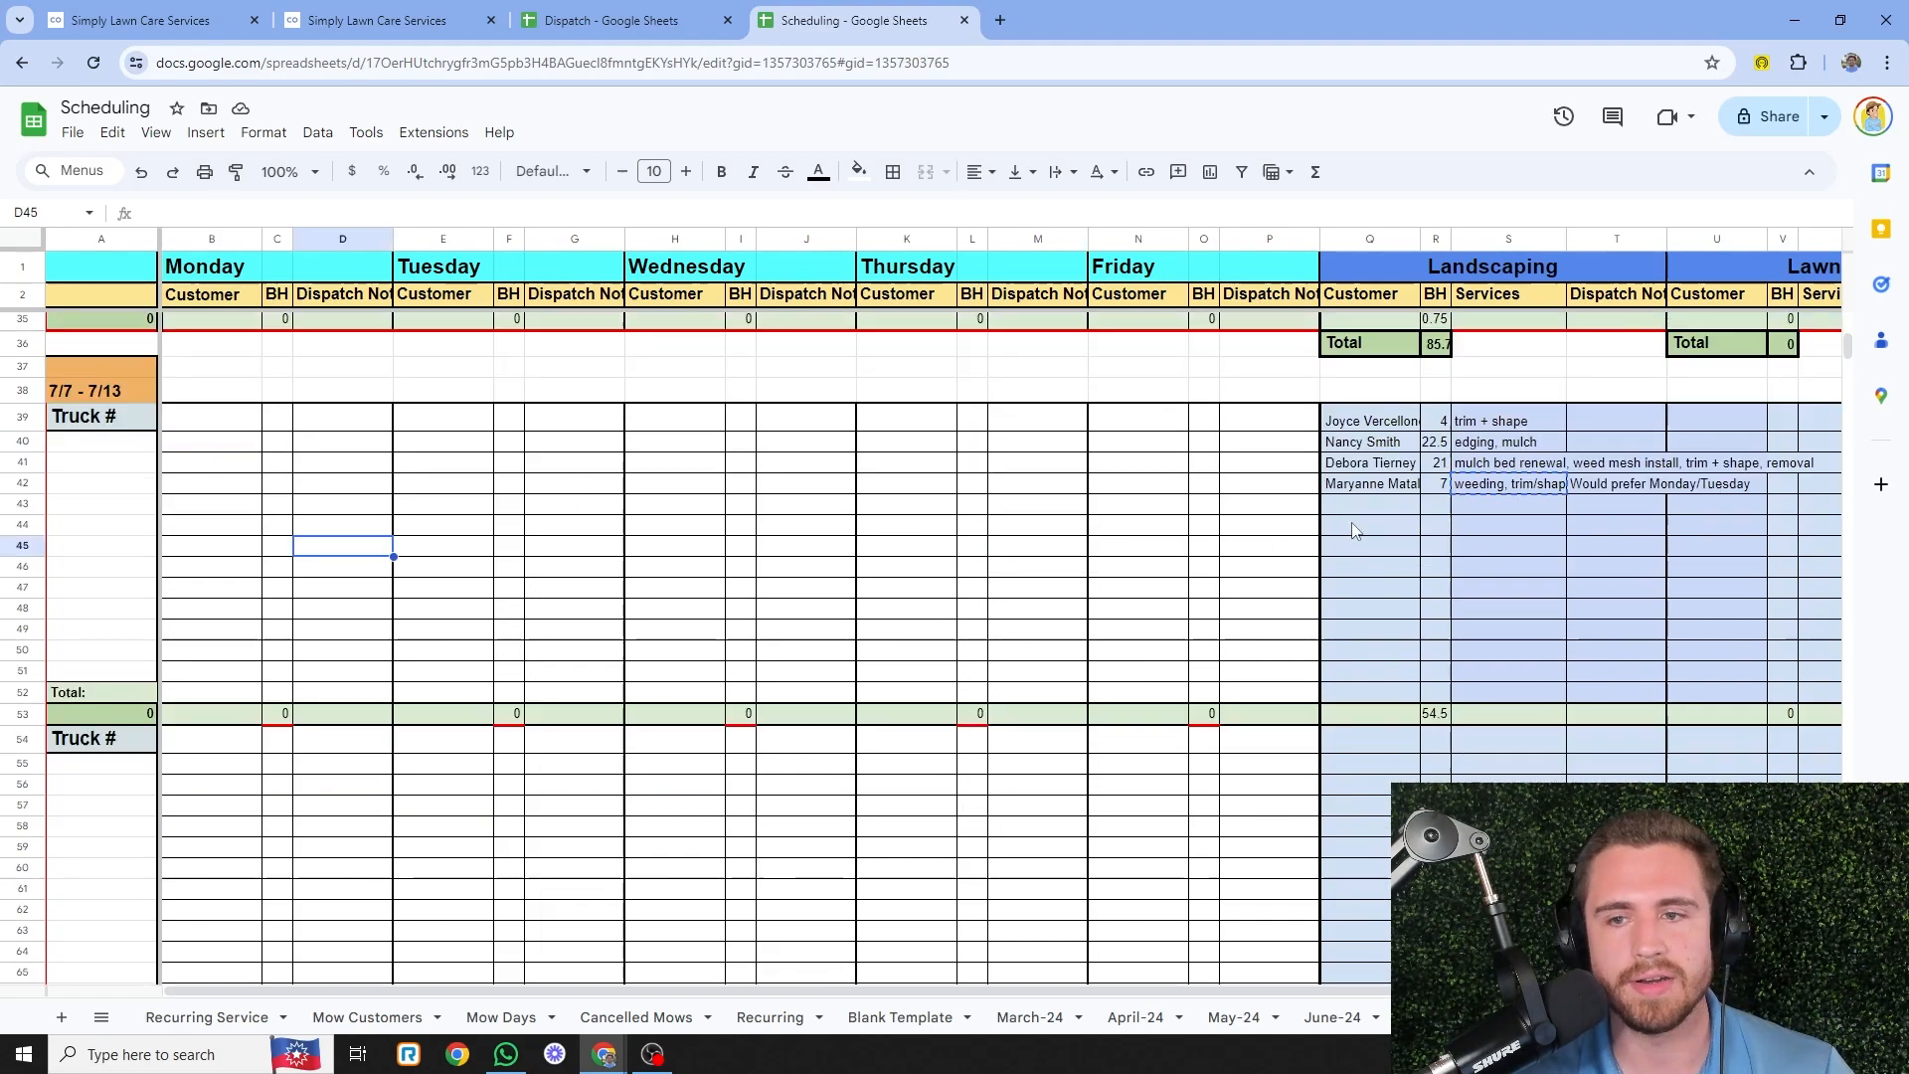
- Open the Team Dispatch Board, cross-checking the Scheduling sheet's Landscaping list
click(399, 20)
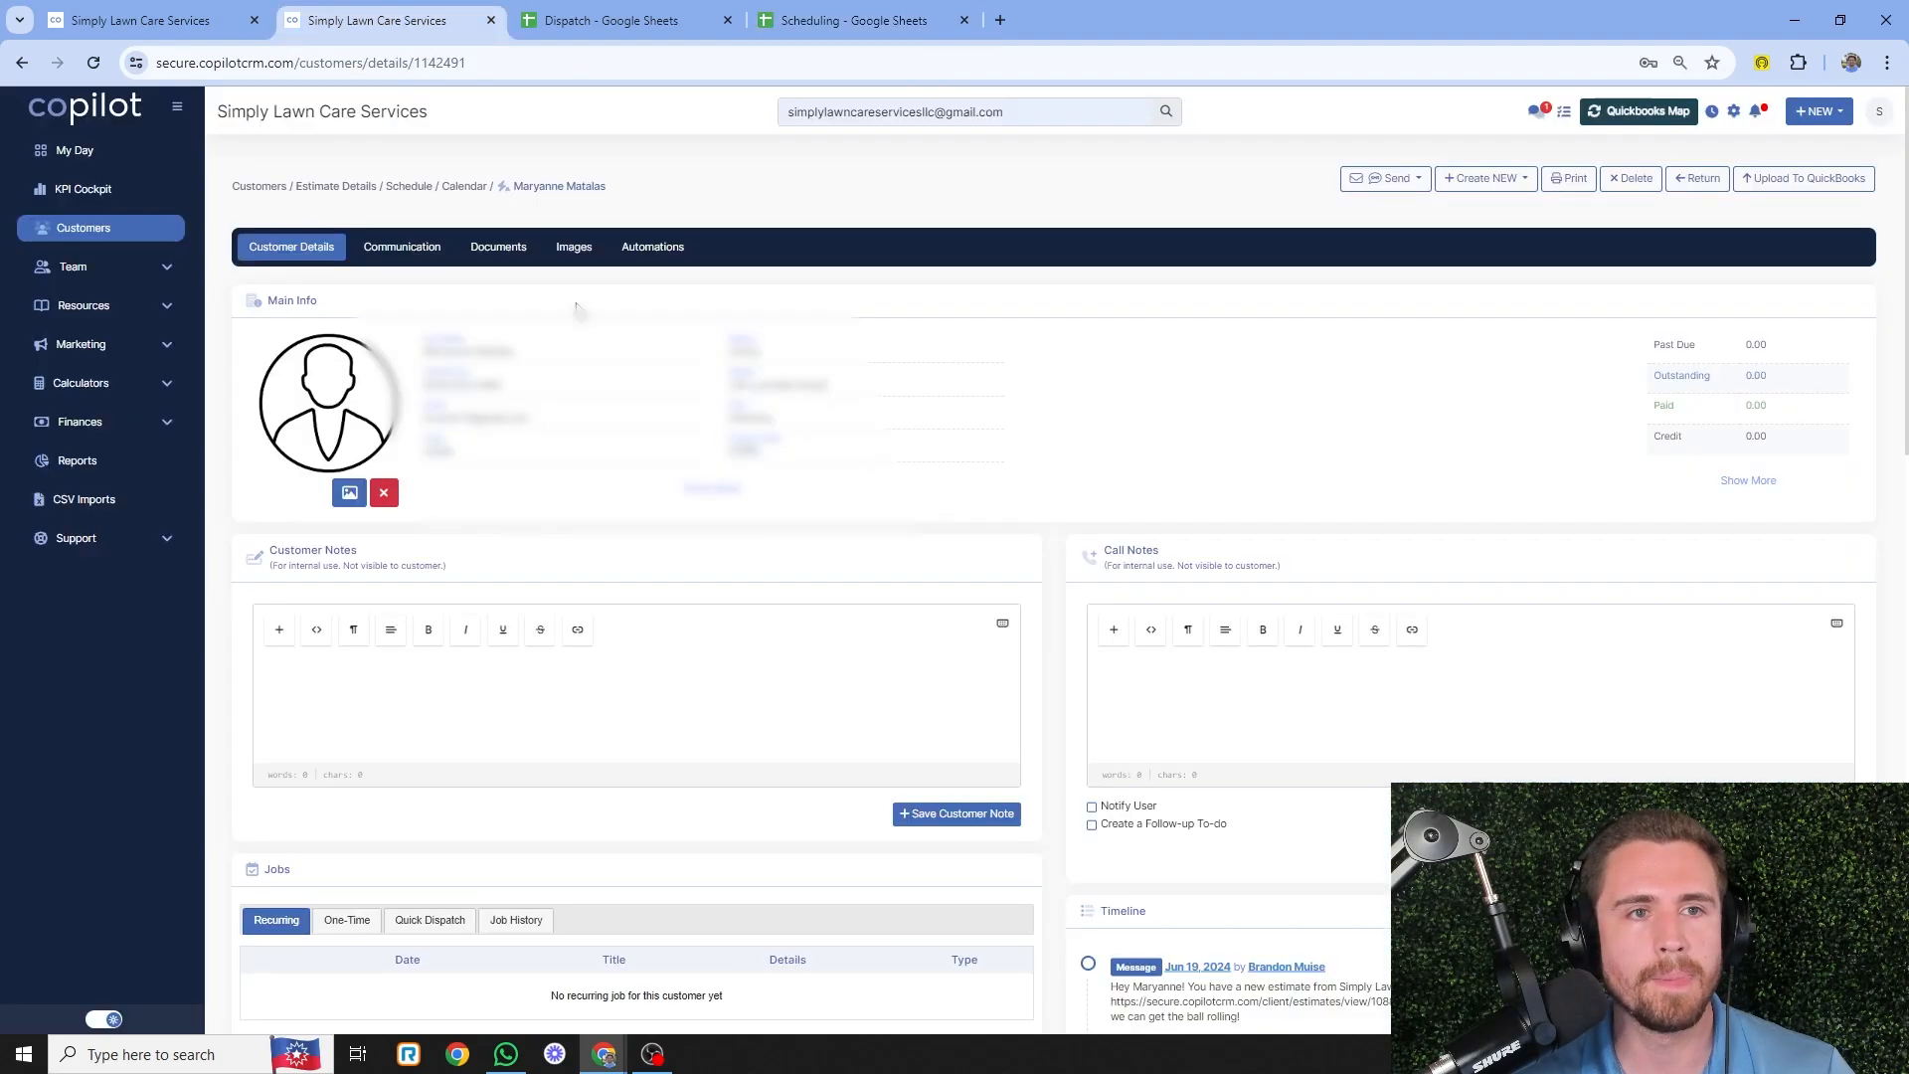
click(159, 268)
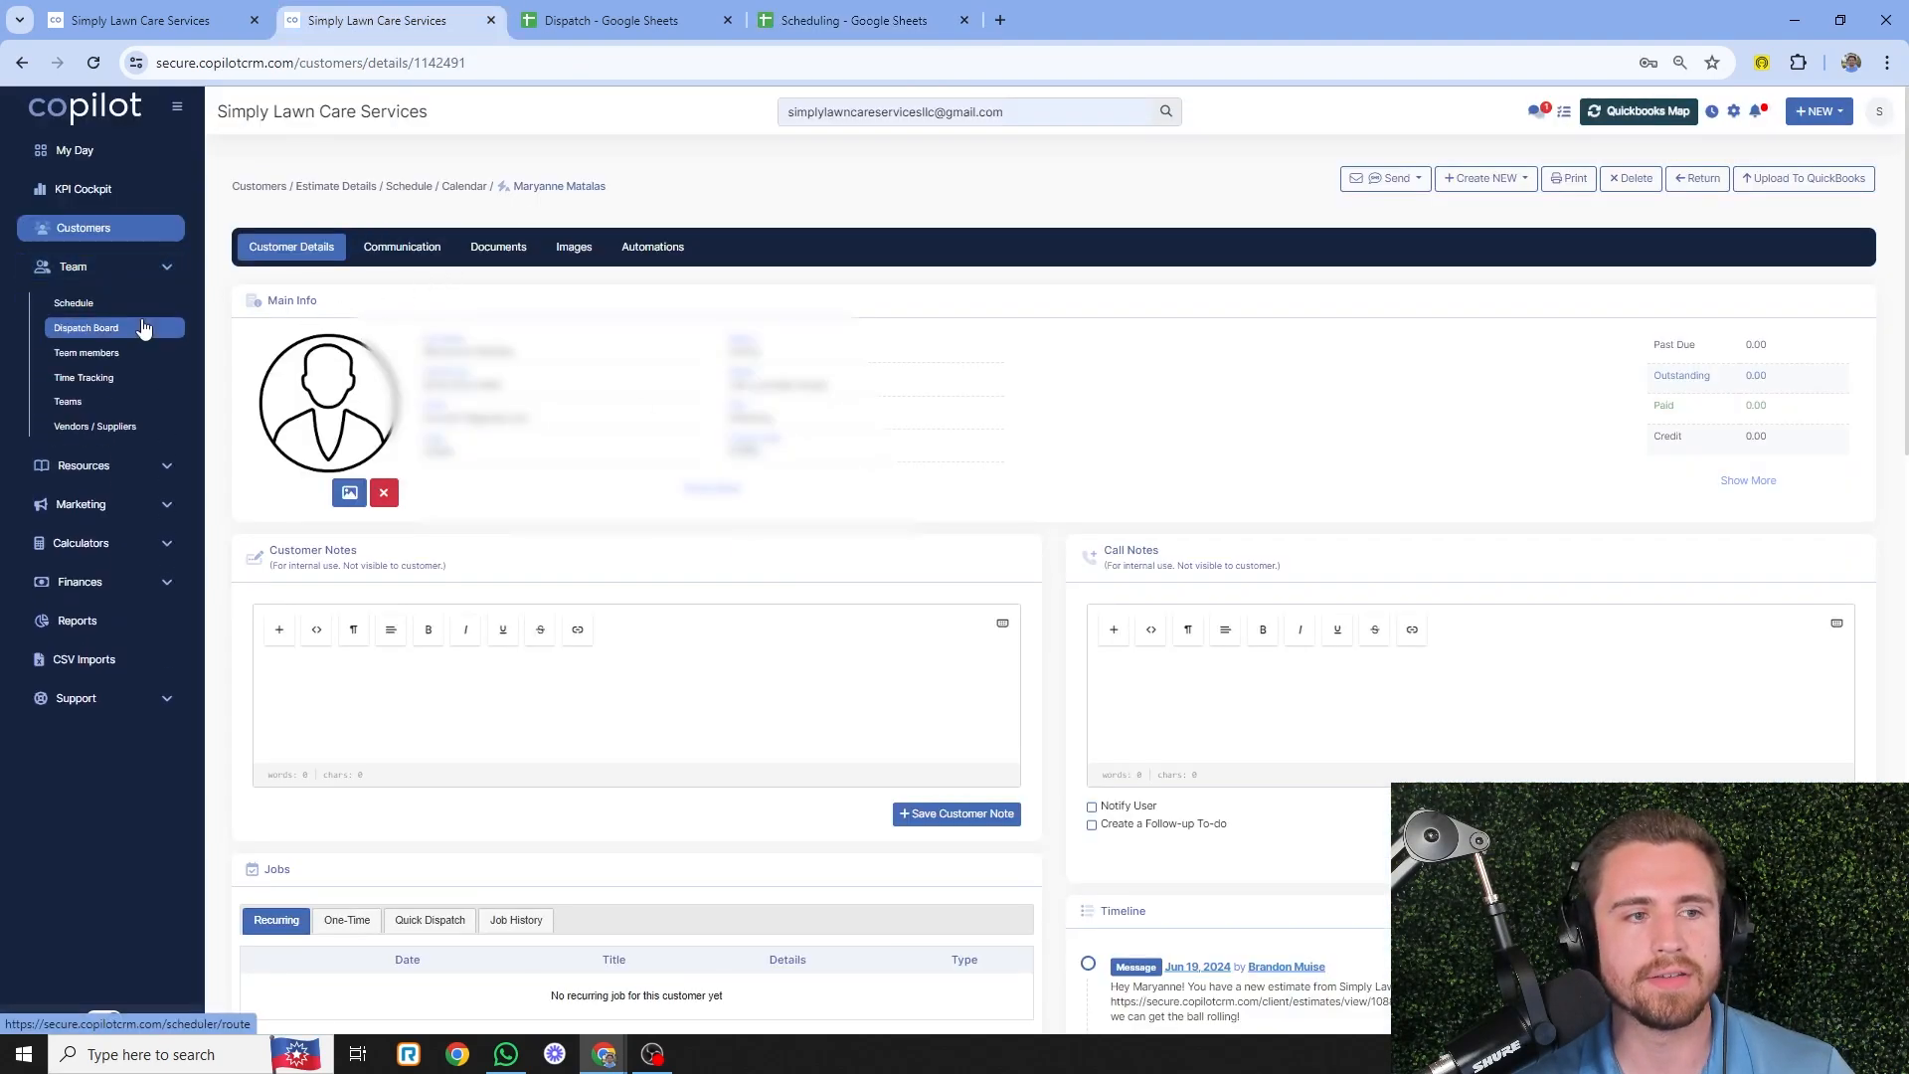
click(149, 328)
click(846, 14)
click(1406, 524)
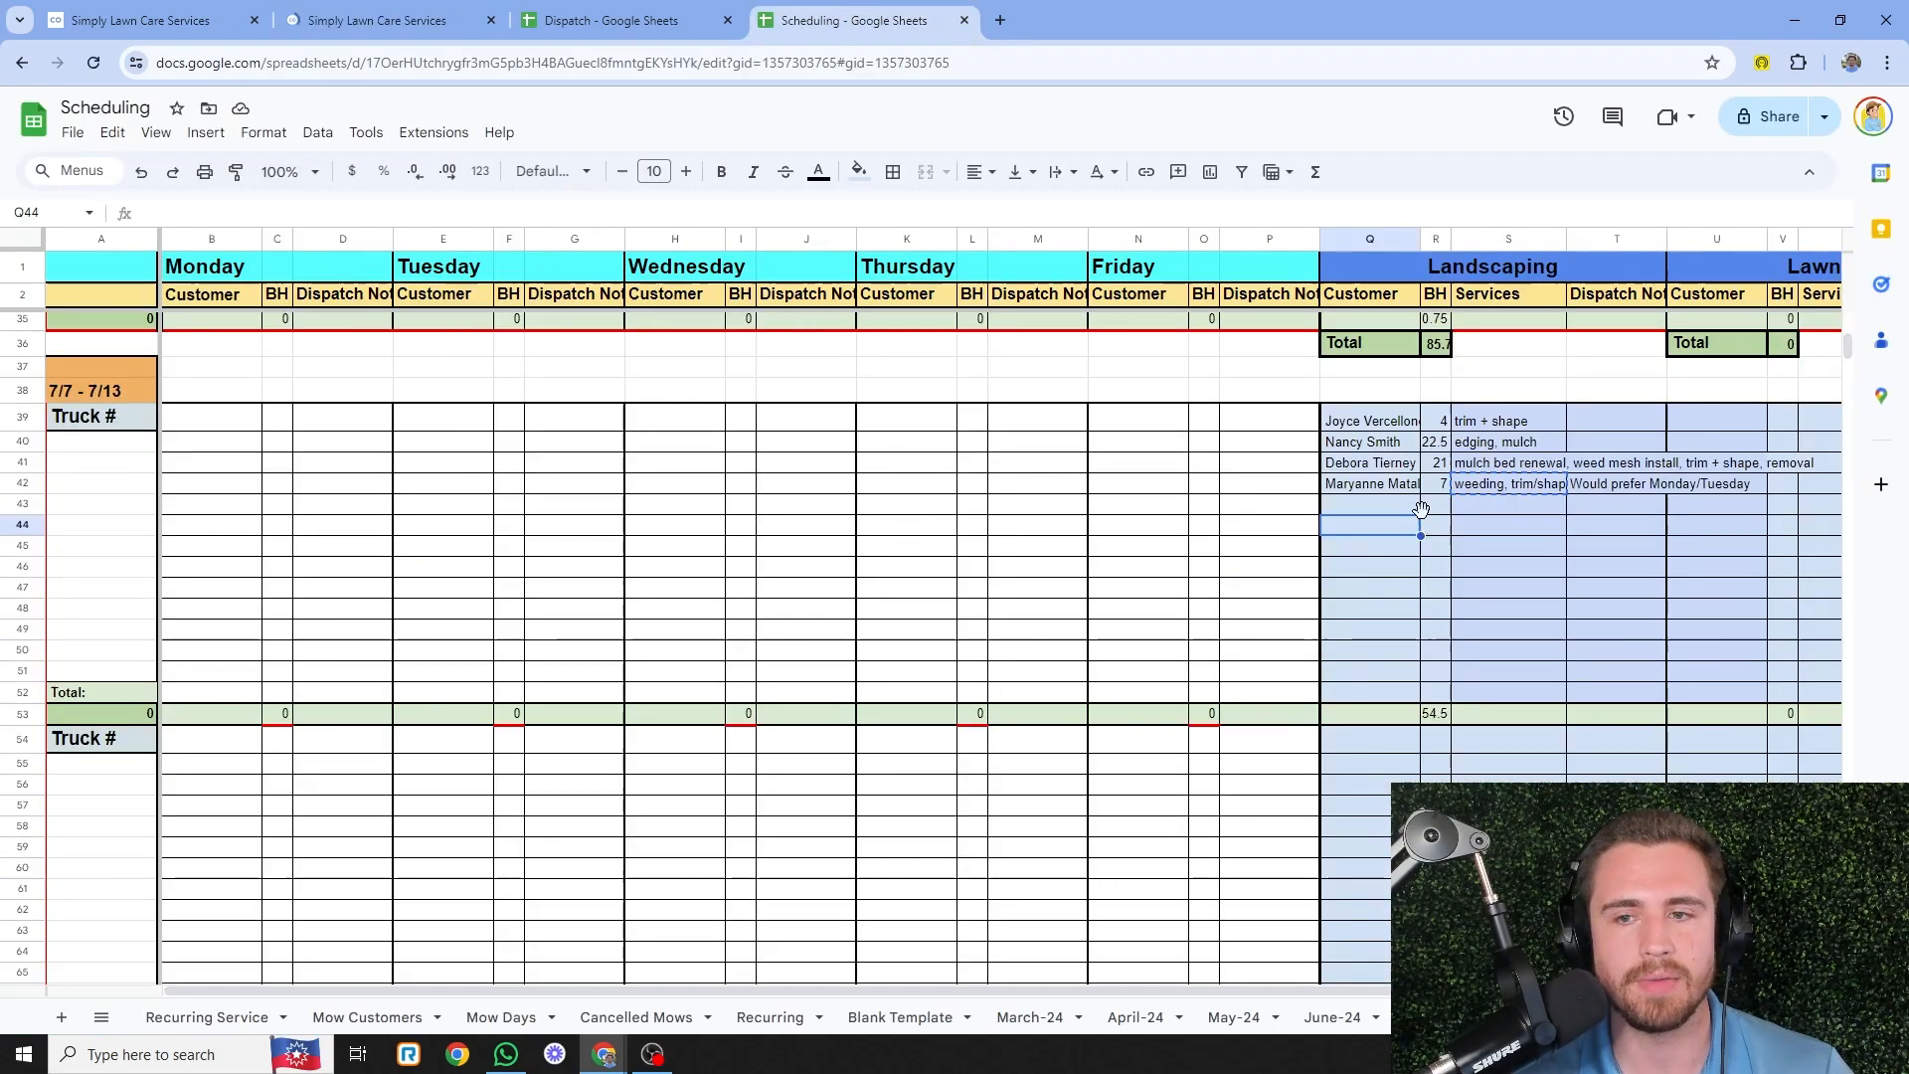
click(378, 20)
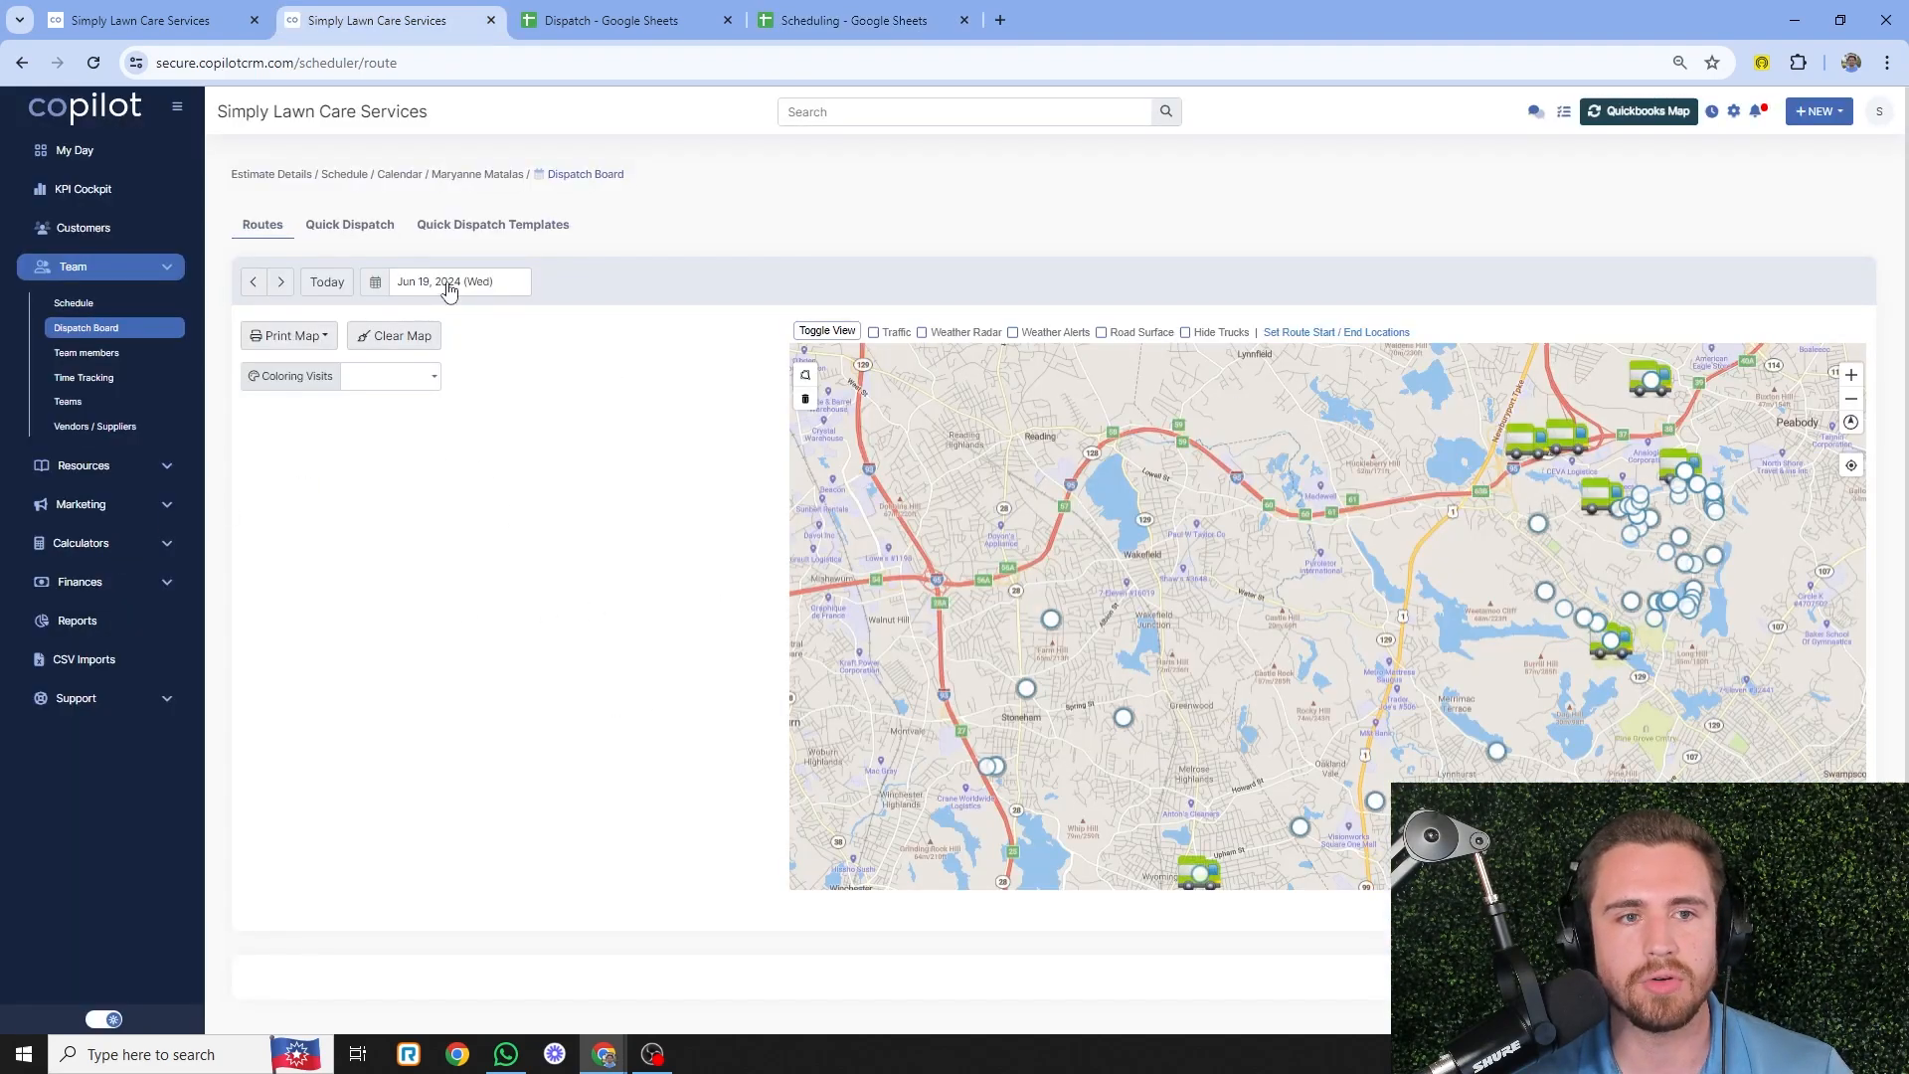
- Load the dispatch board for Jul 07, 2024 and select all four Landscaping visits
click(449, 286)
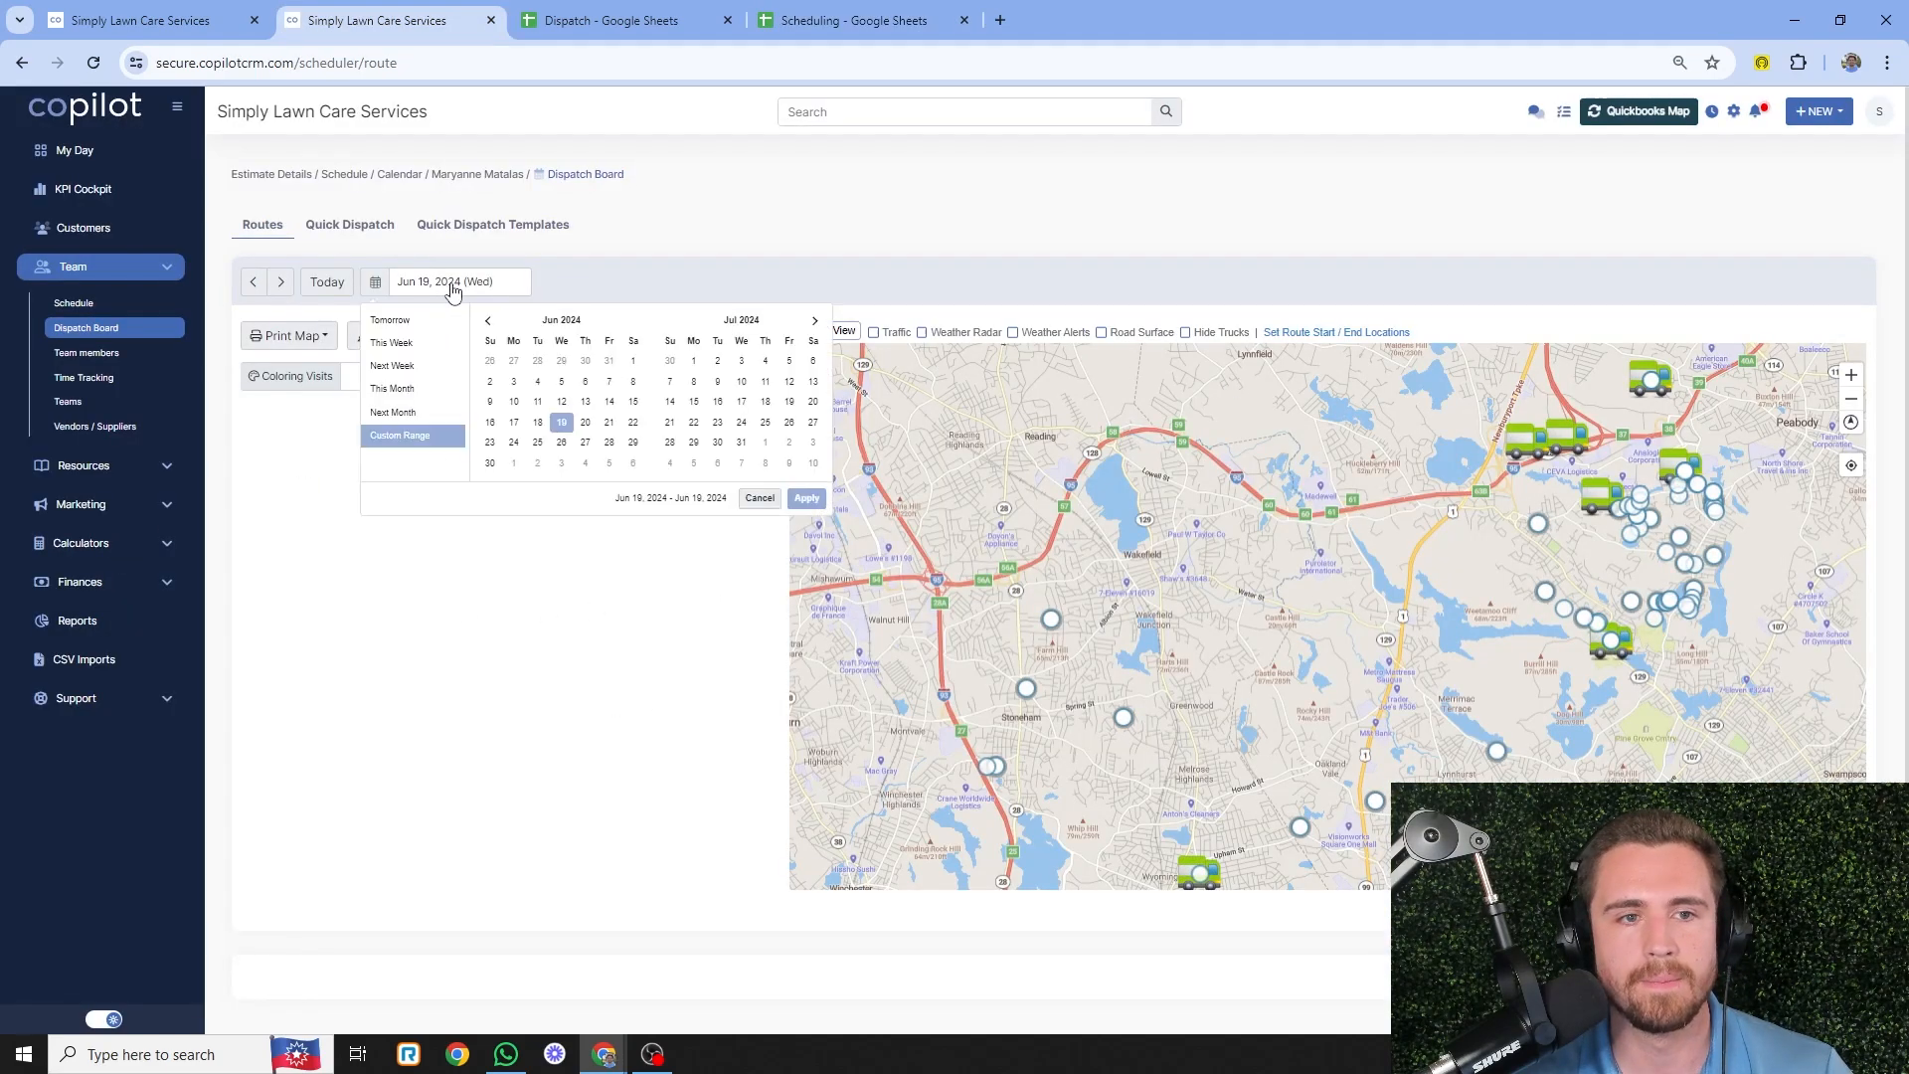
click(669, 381)
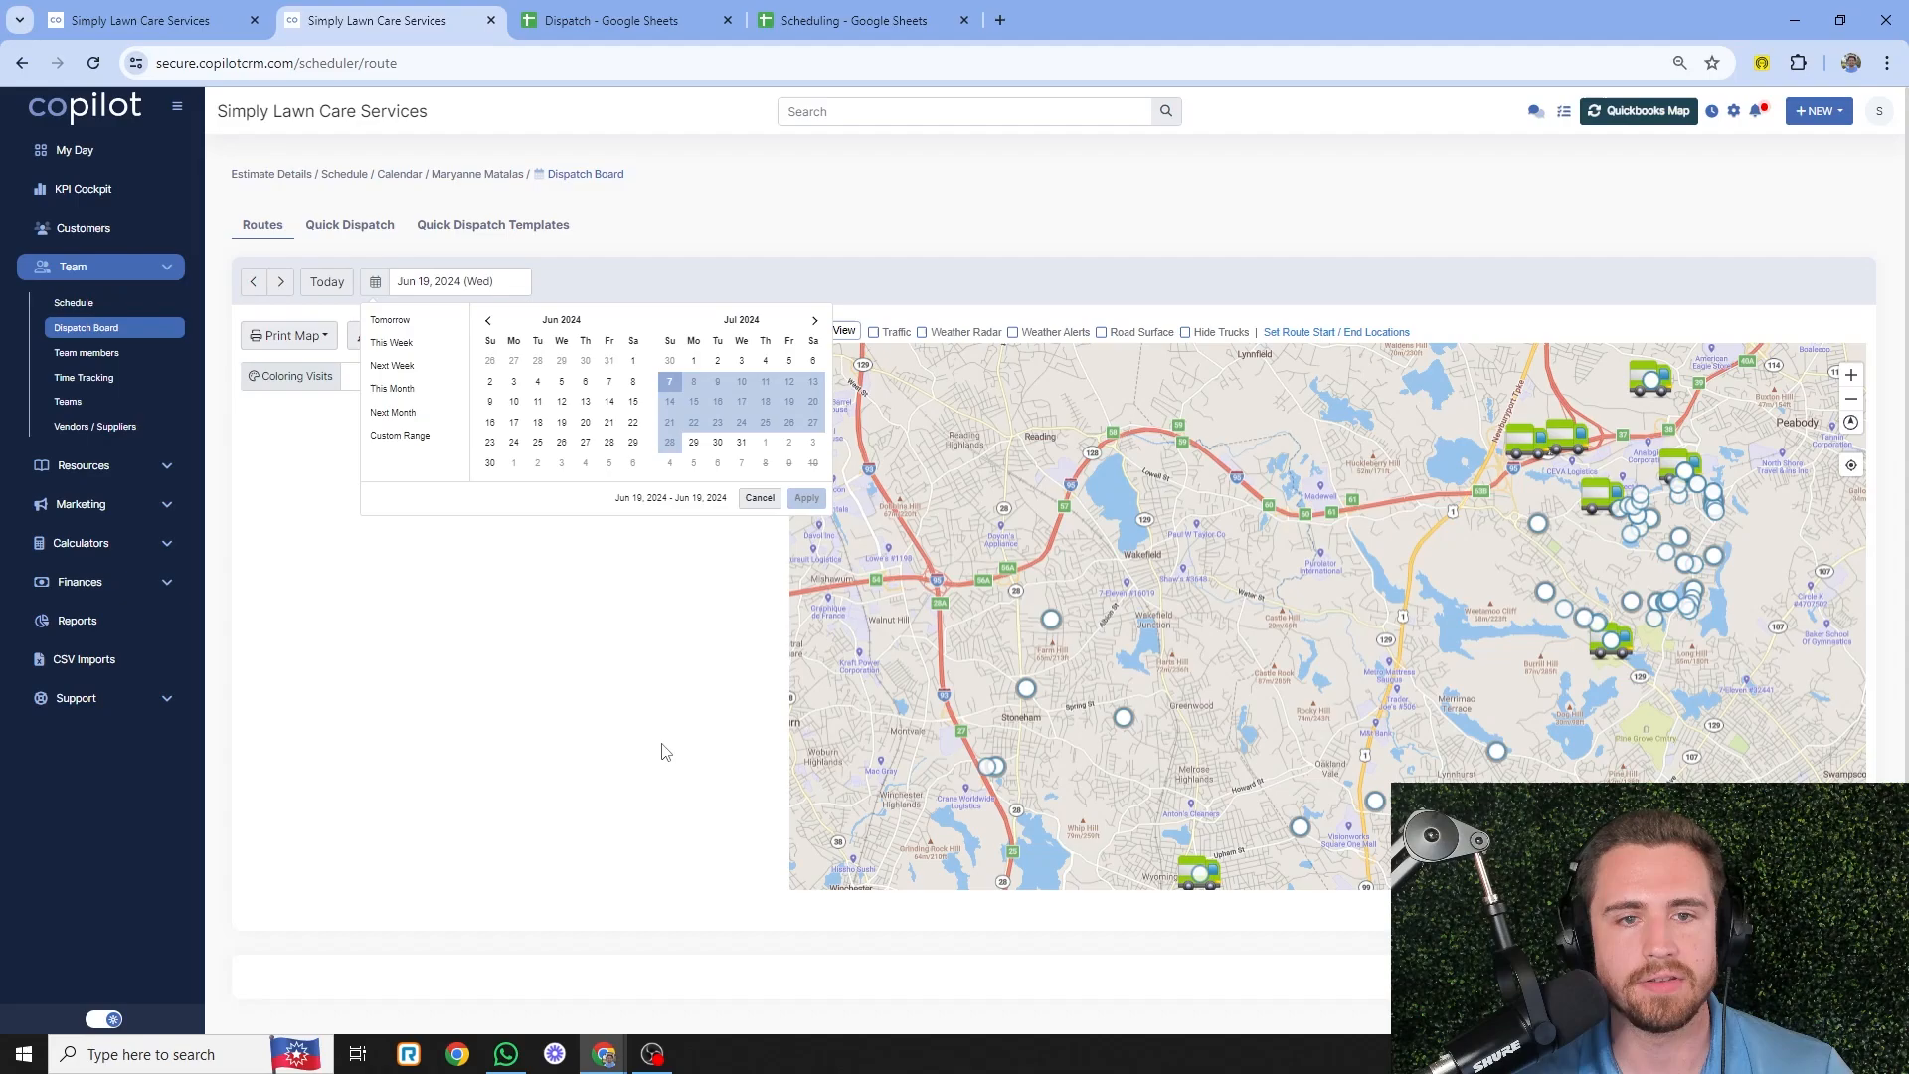
click(669, 382)
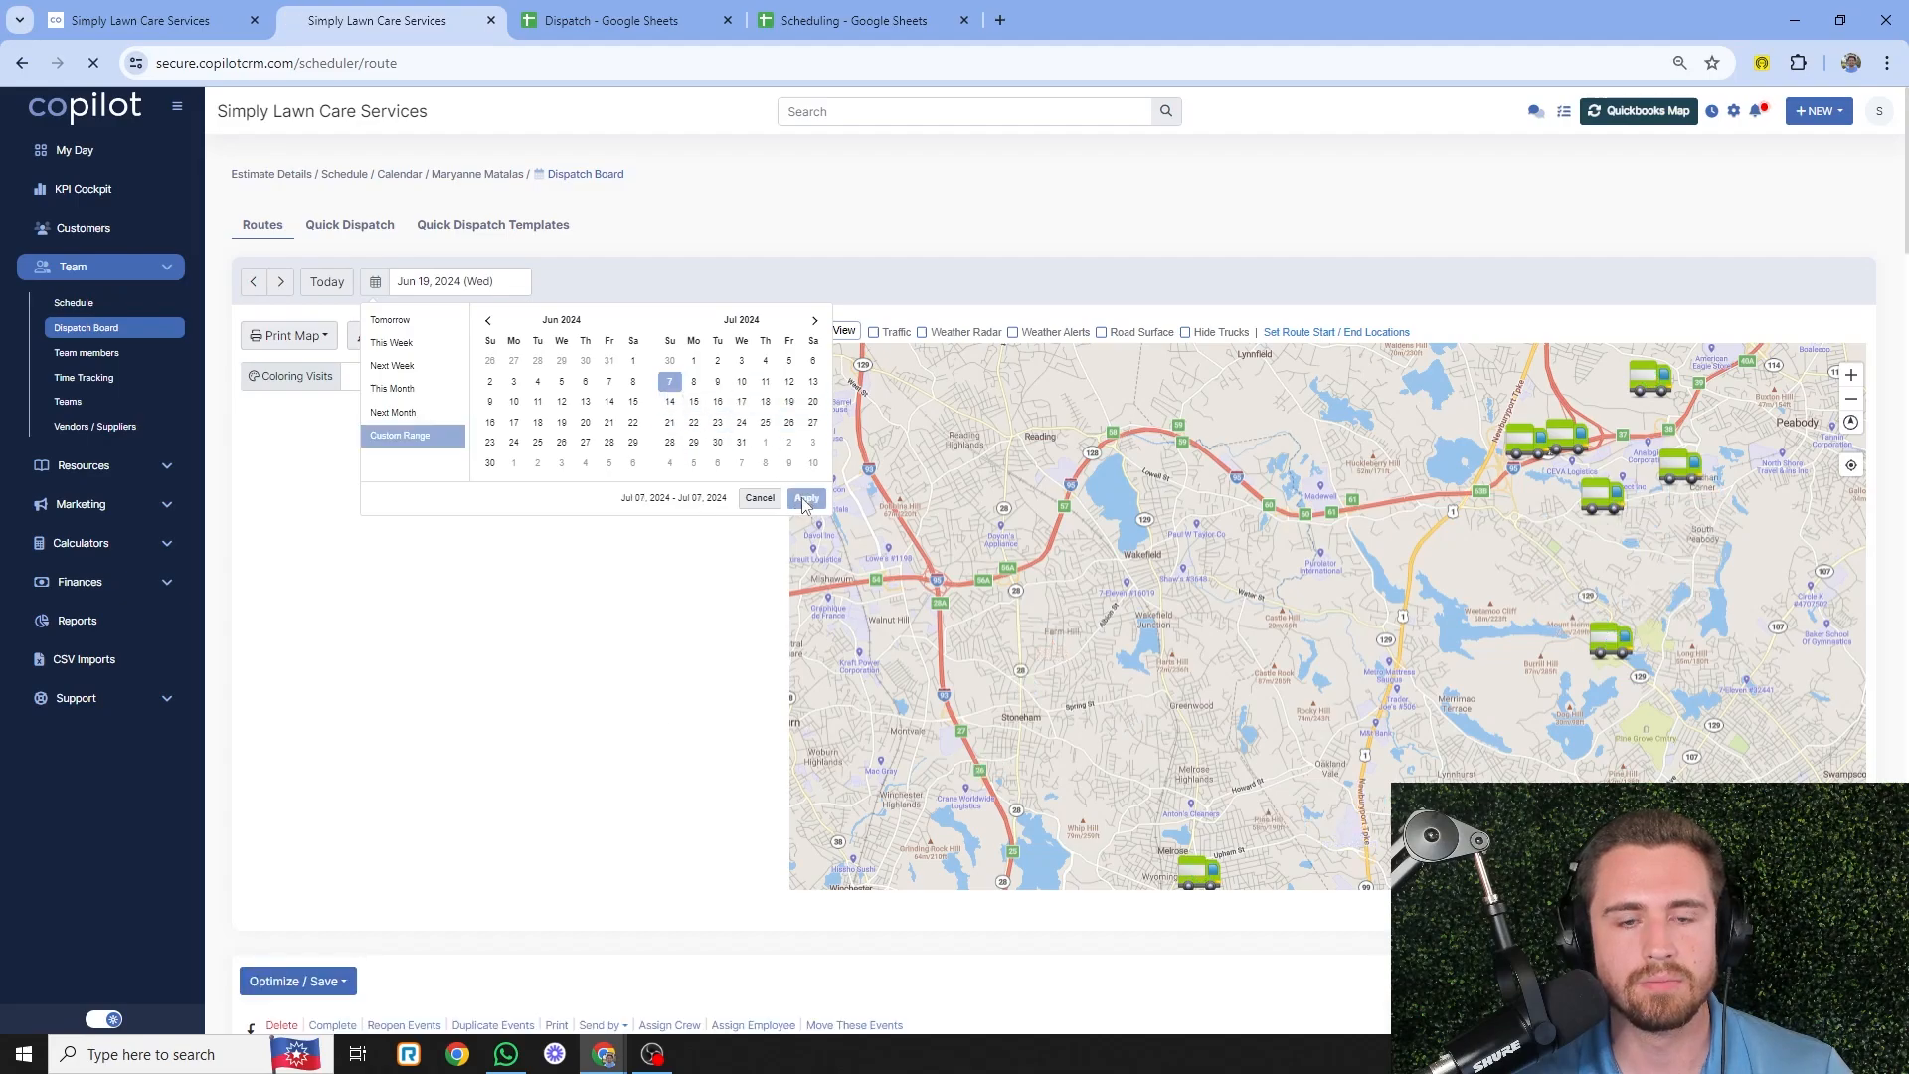
click(806, 497)
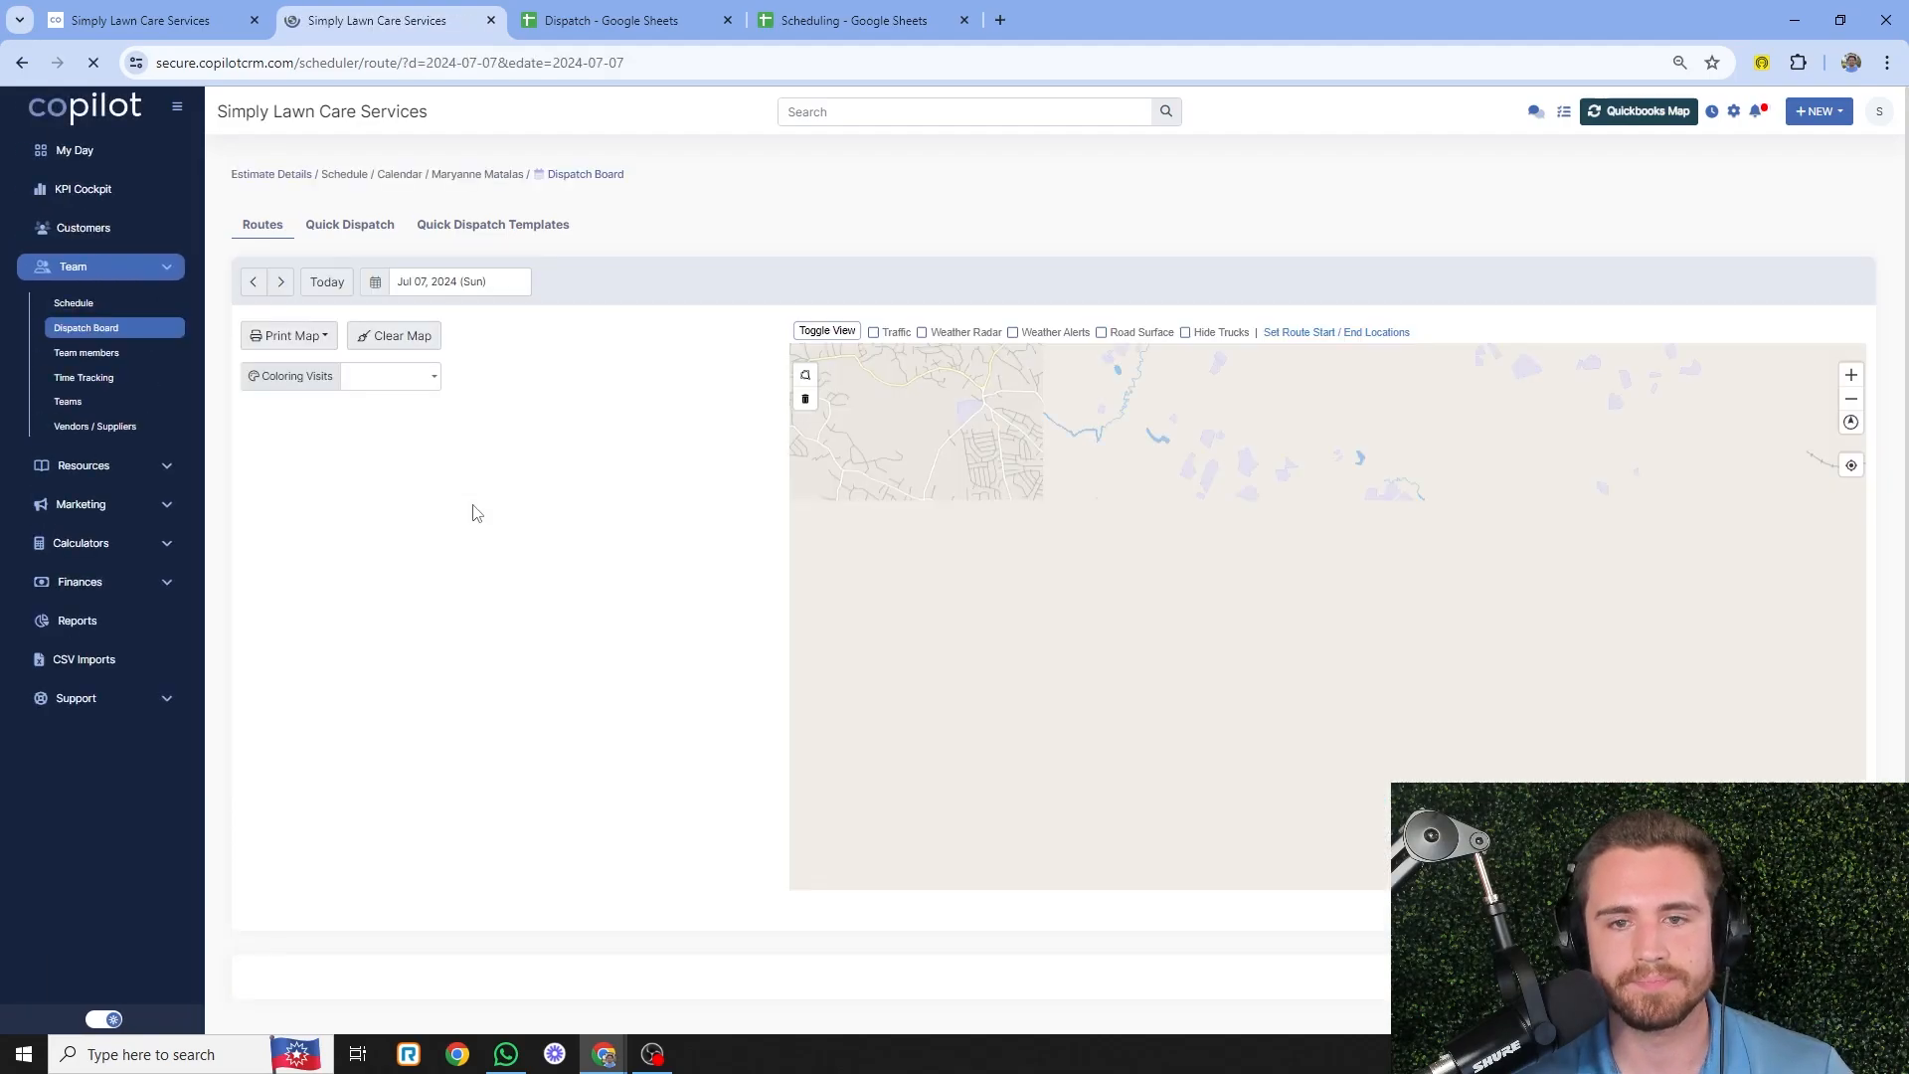
scroll(588, 499, down, 5)
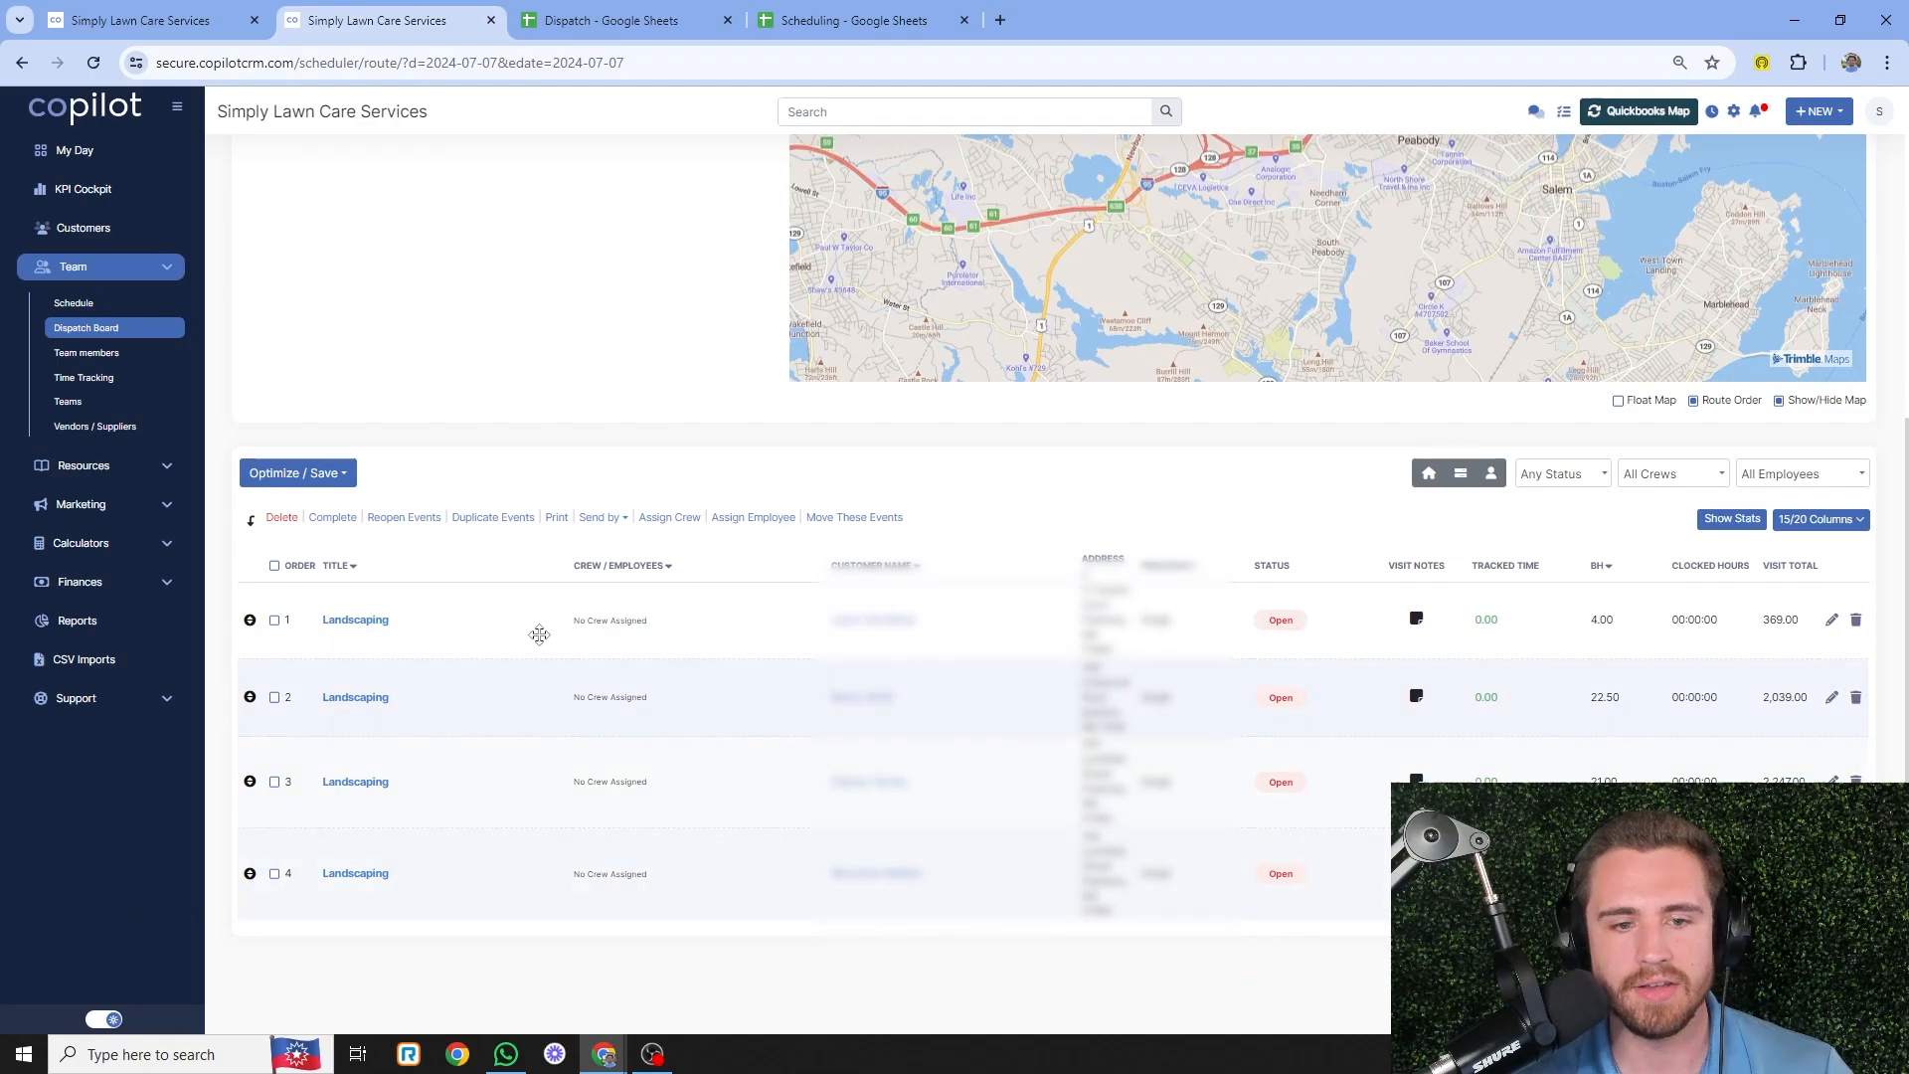
click(276, 758)
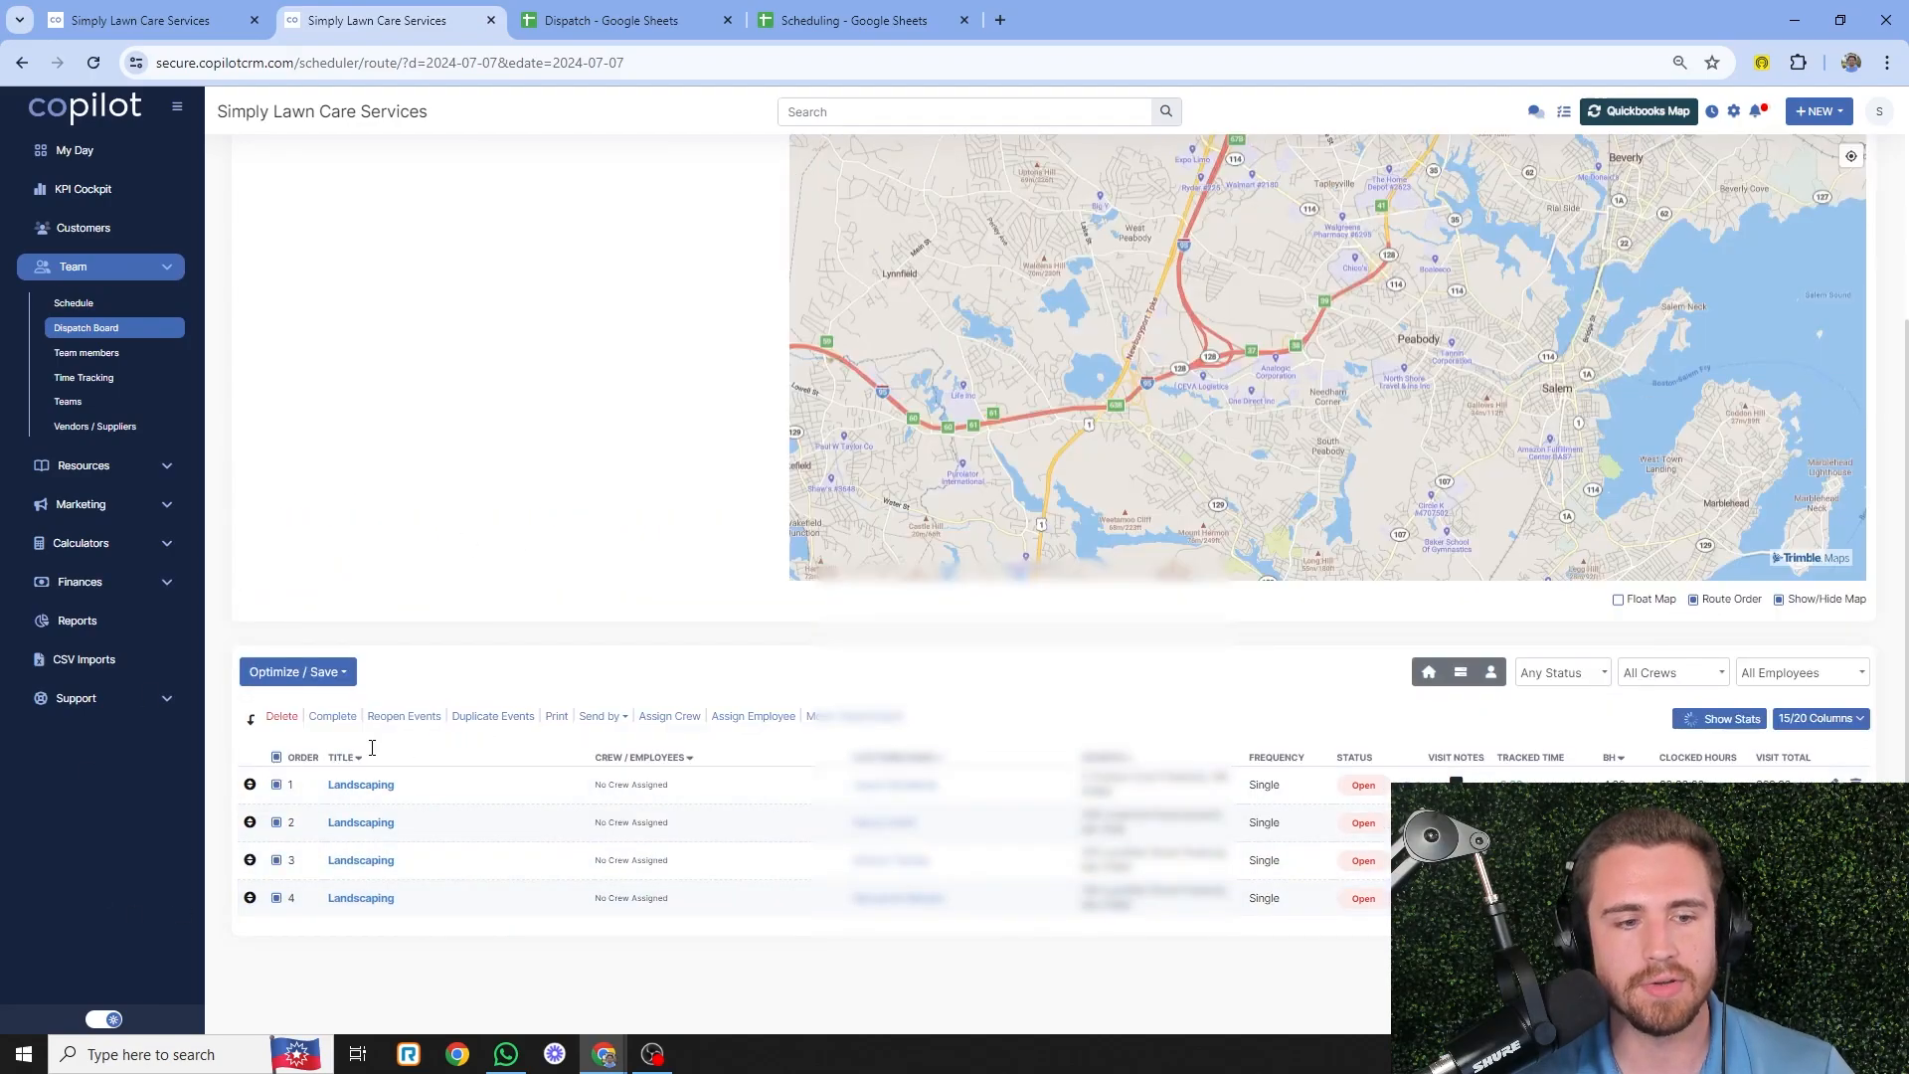
- Centre and zoom the route map on the visit pins near Peabody
scroll(668, 461, up, 1)
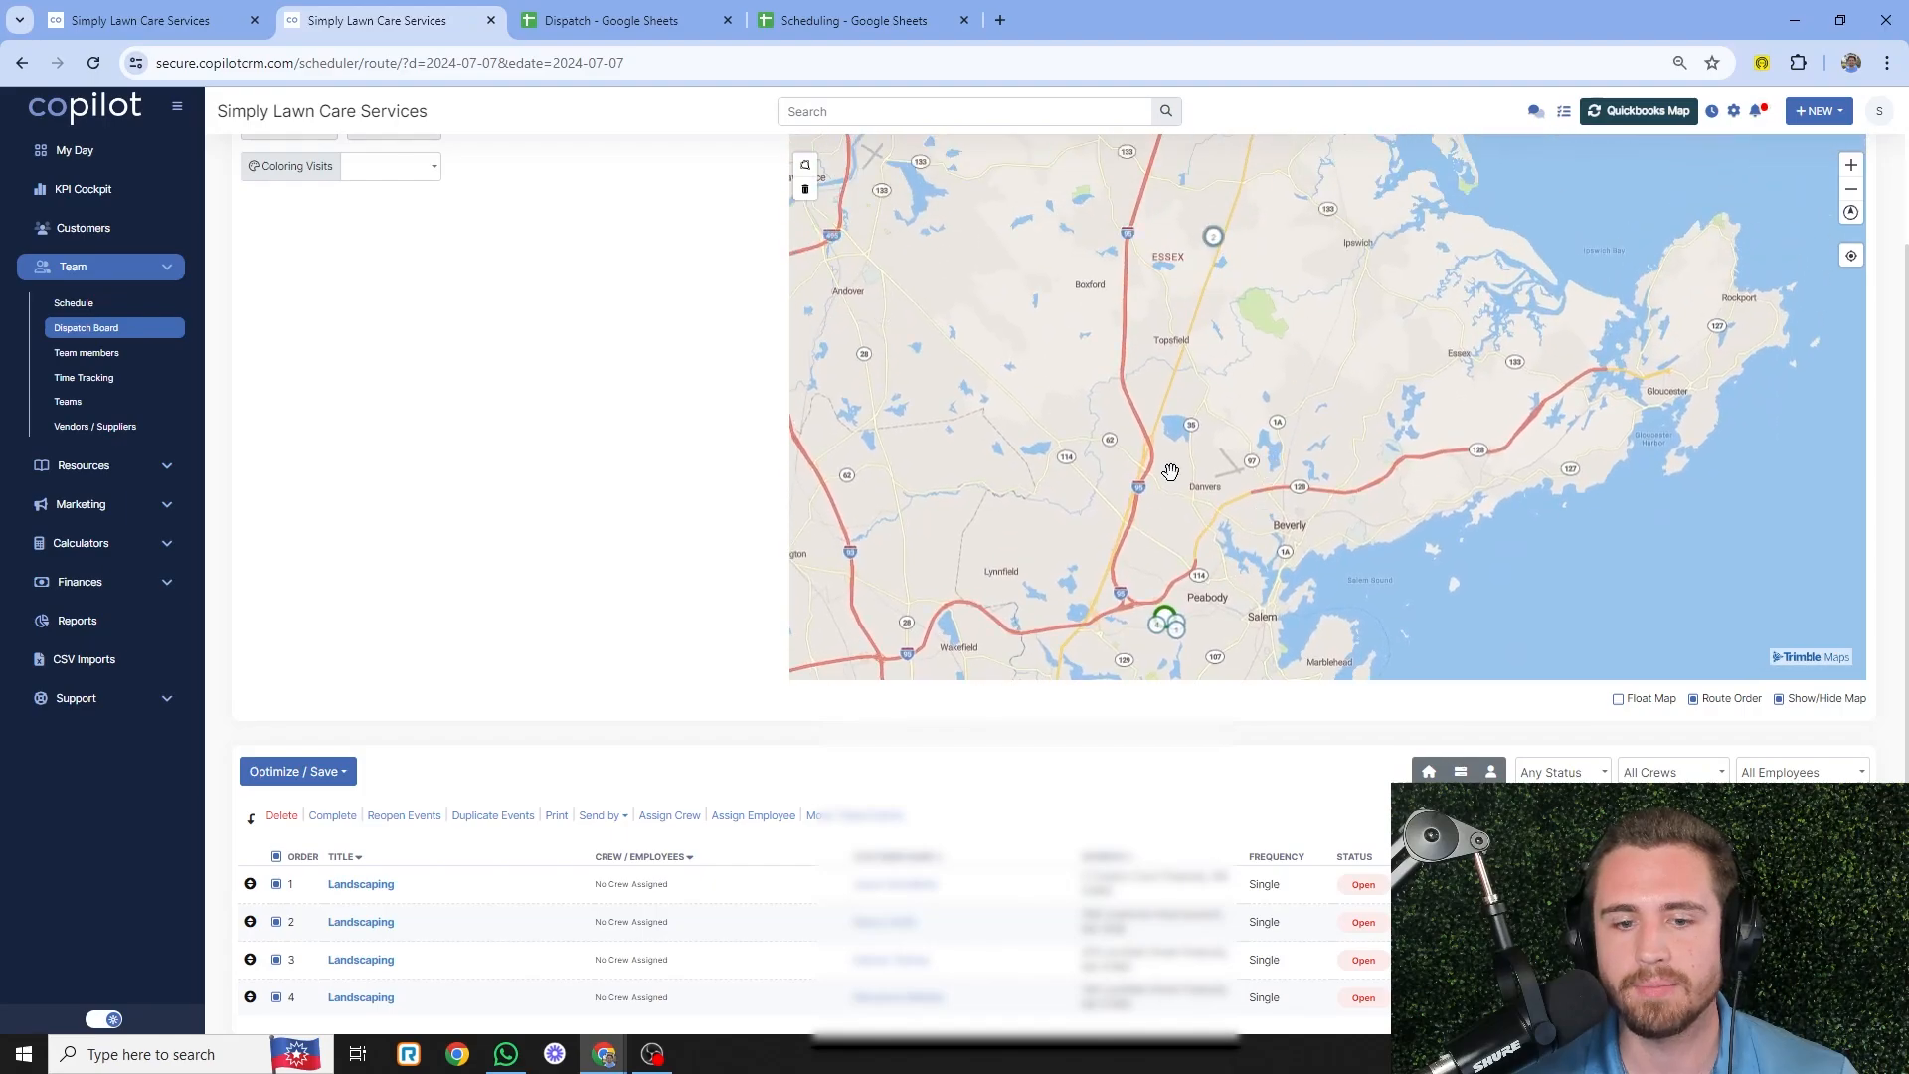
scroll(1136, 536, up, 3)
drag(1136, 536, 1197, 323)
scroll(1214, 468, up, 3)
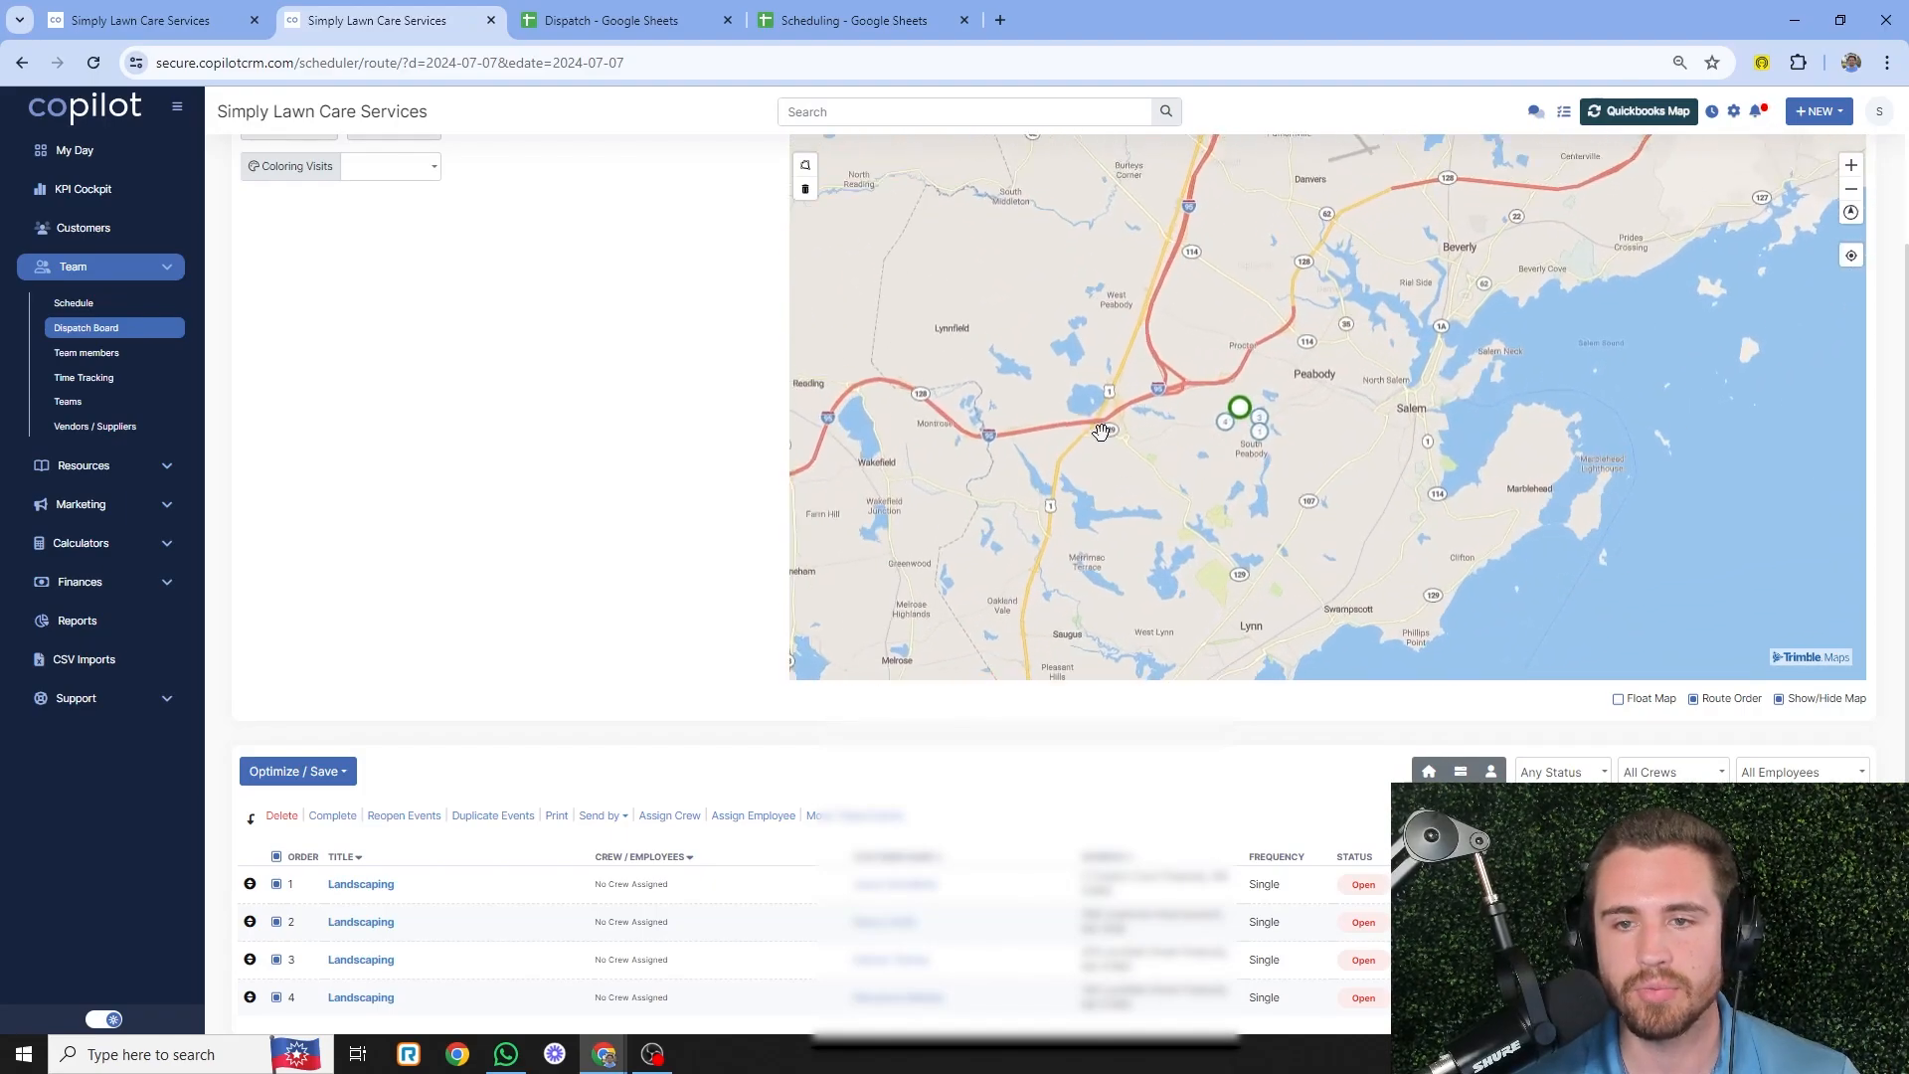
scroll(1263, 448, up, 2)
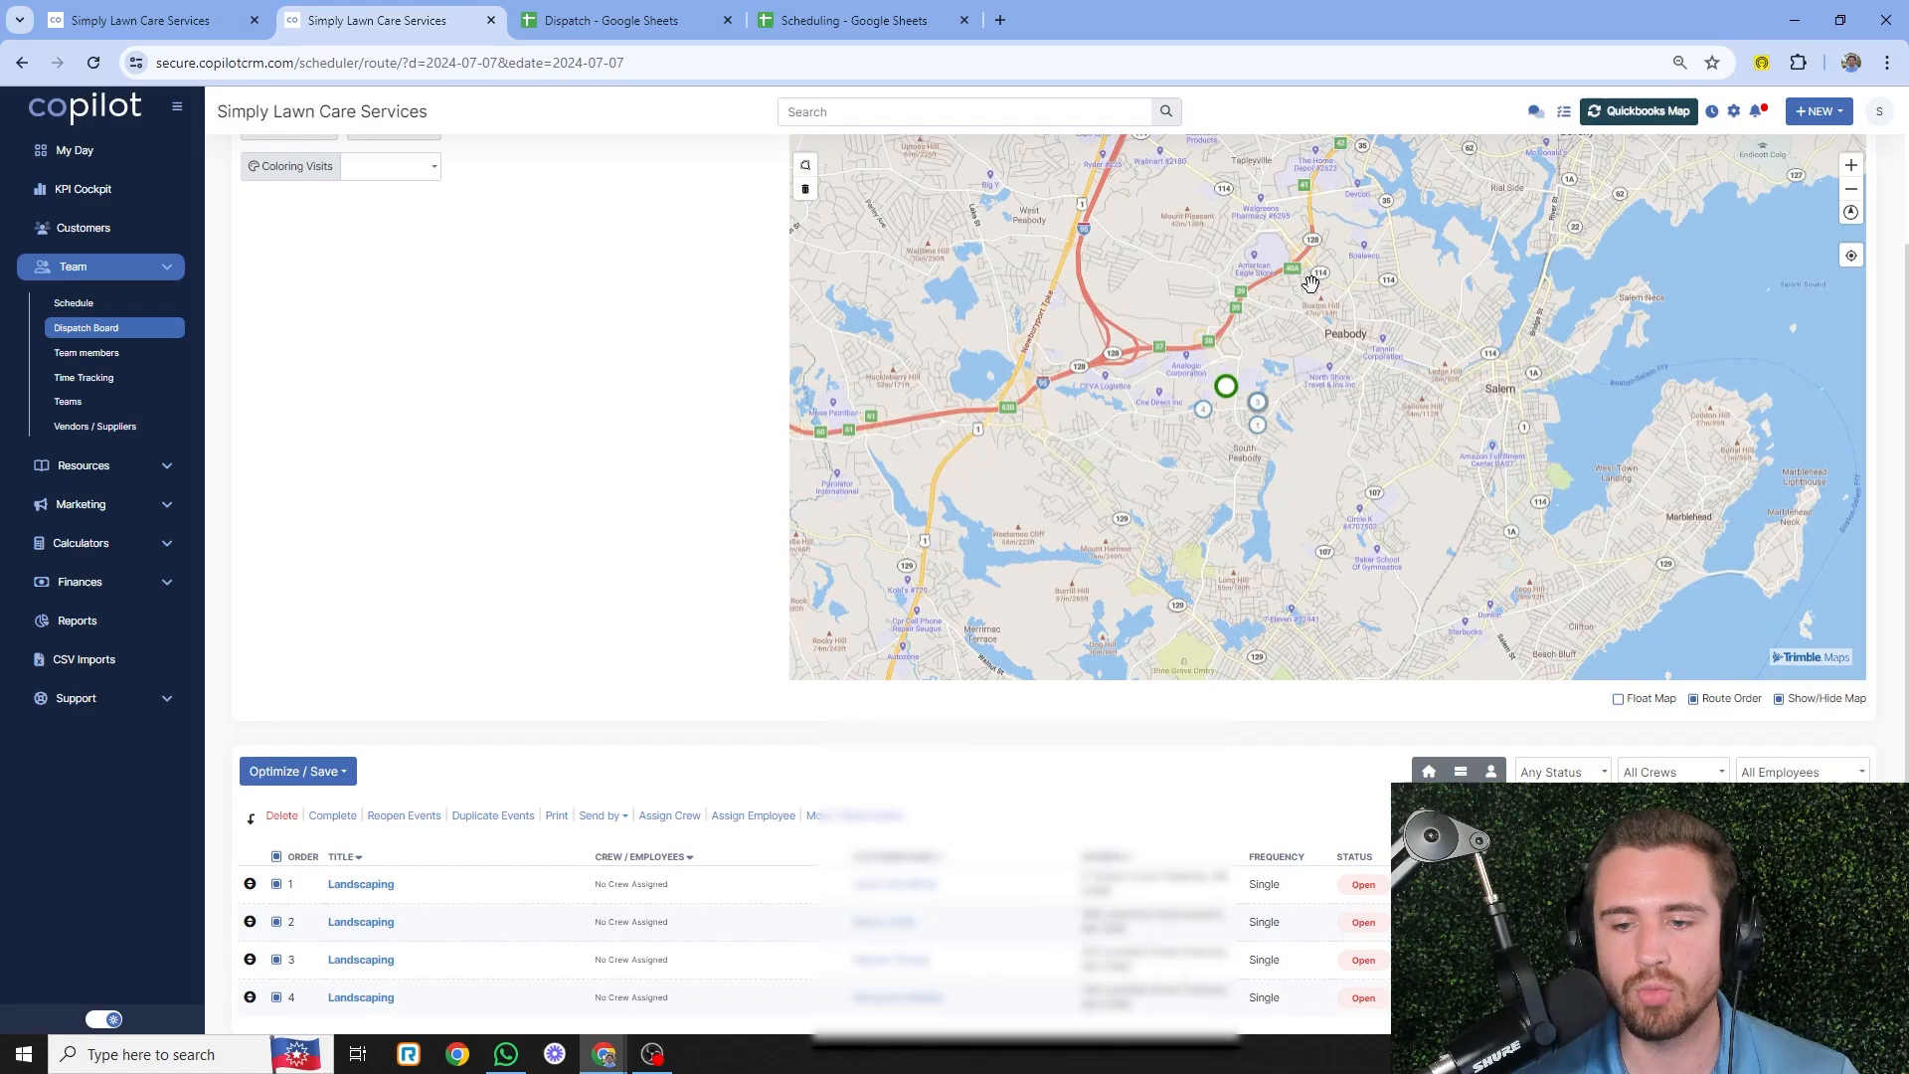
scroll(1310, 283, down, 2)
scroll(1295, 463, down, 2)
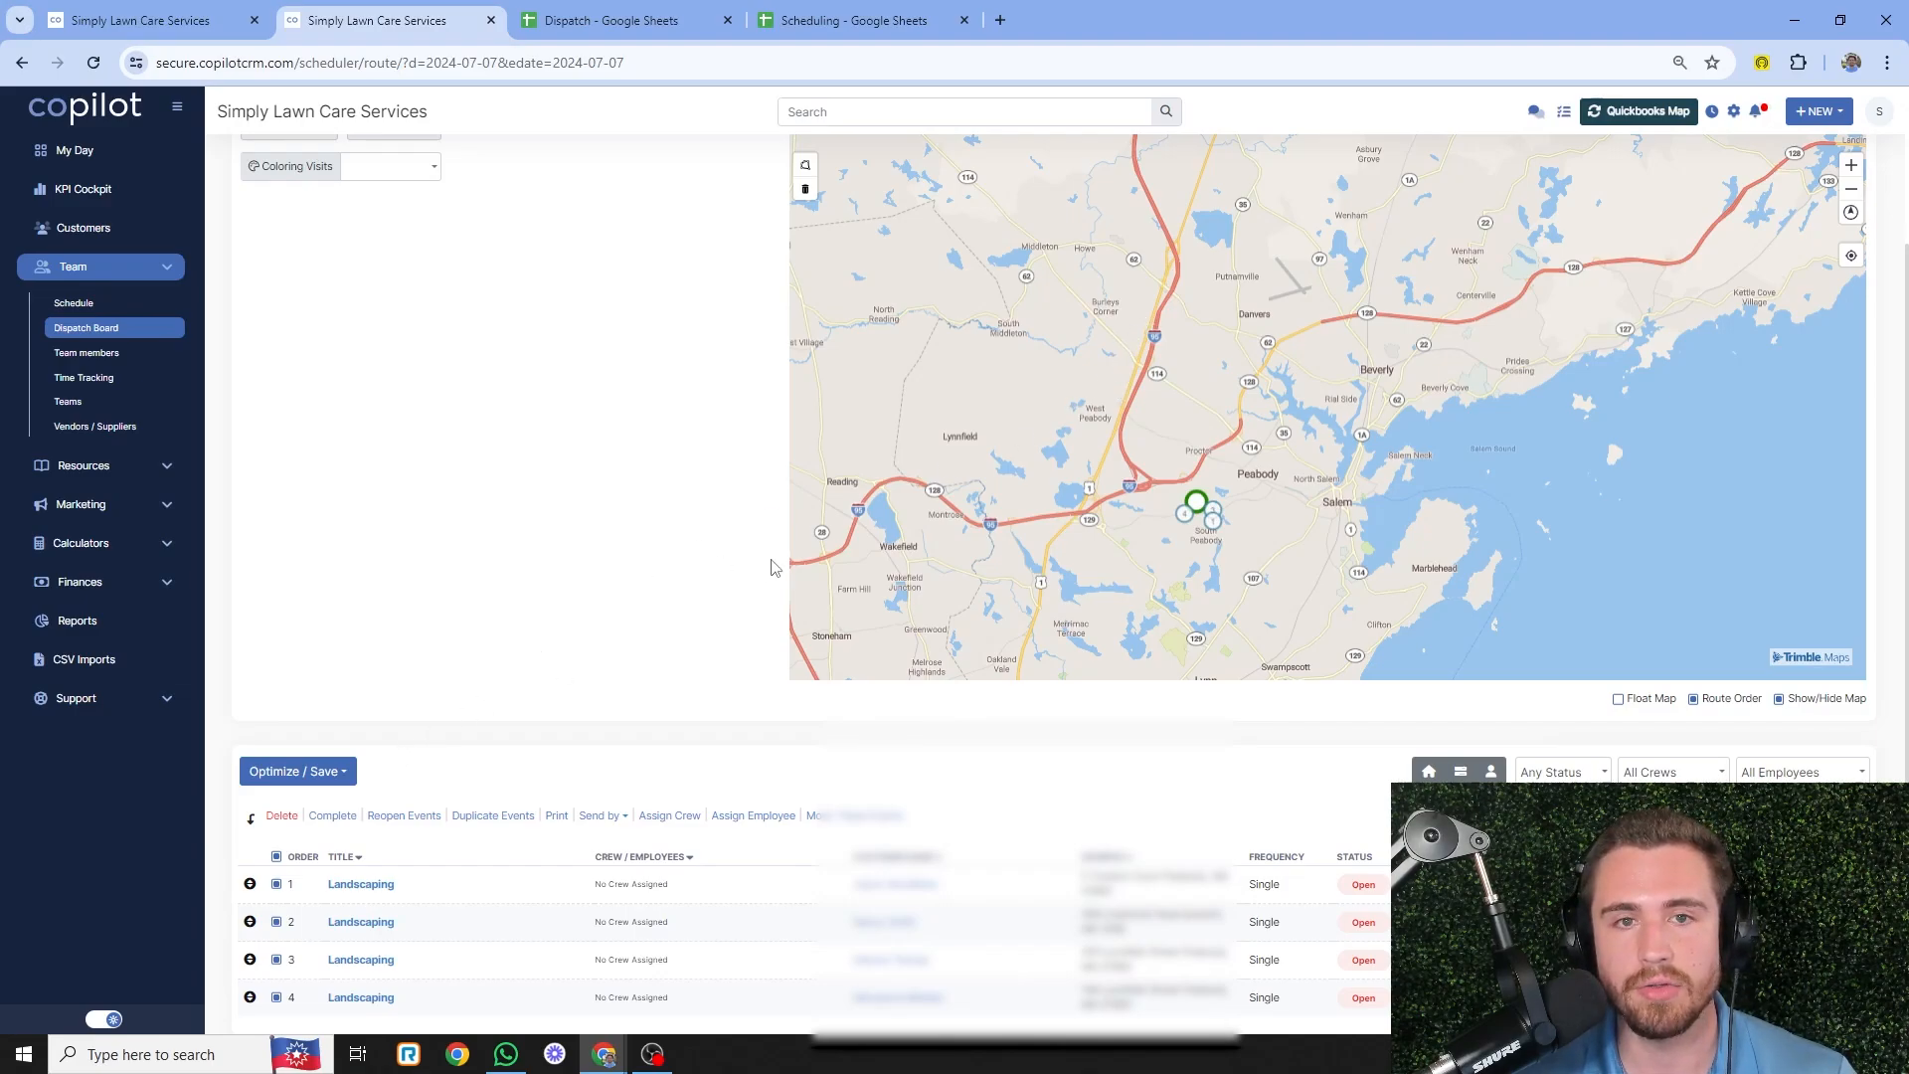
scroll(774, 567, up, 2)
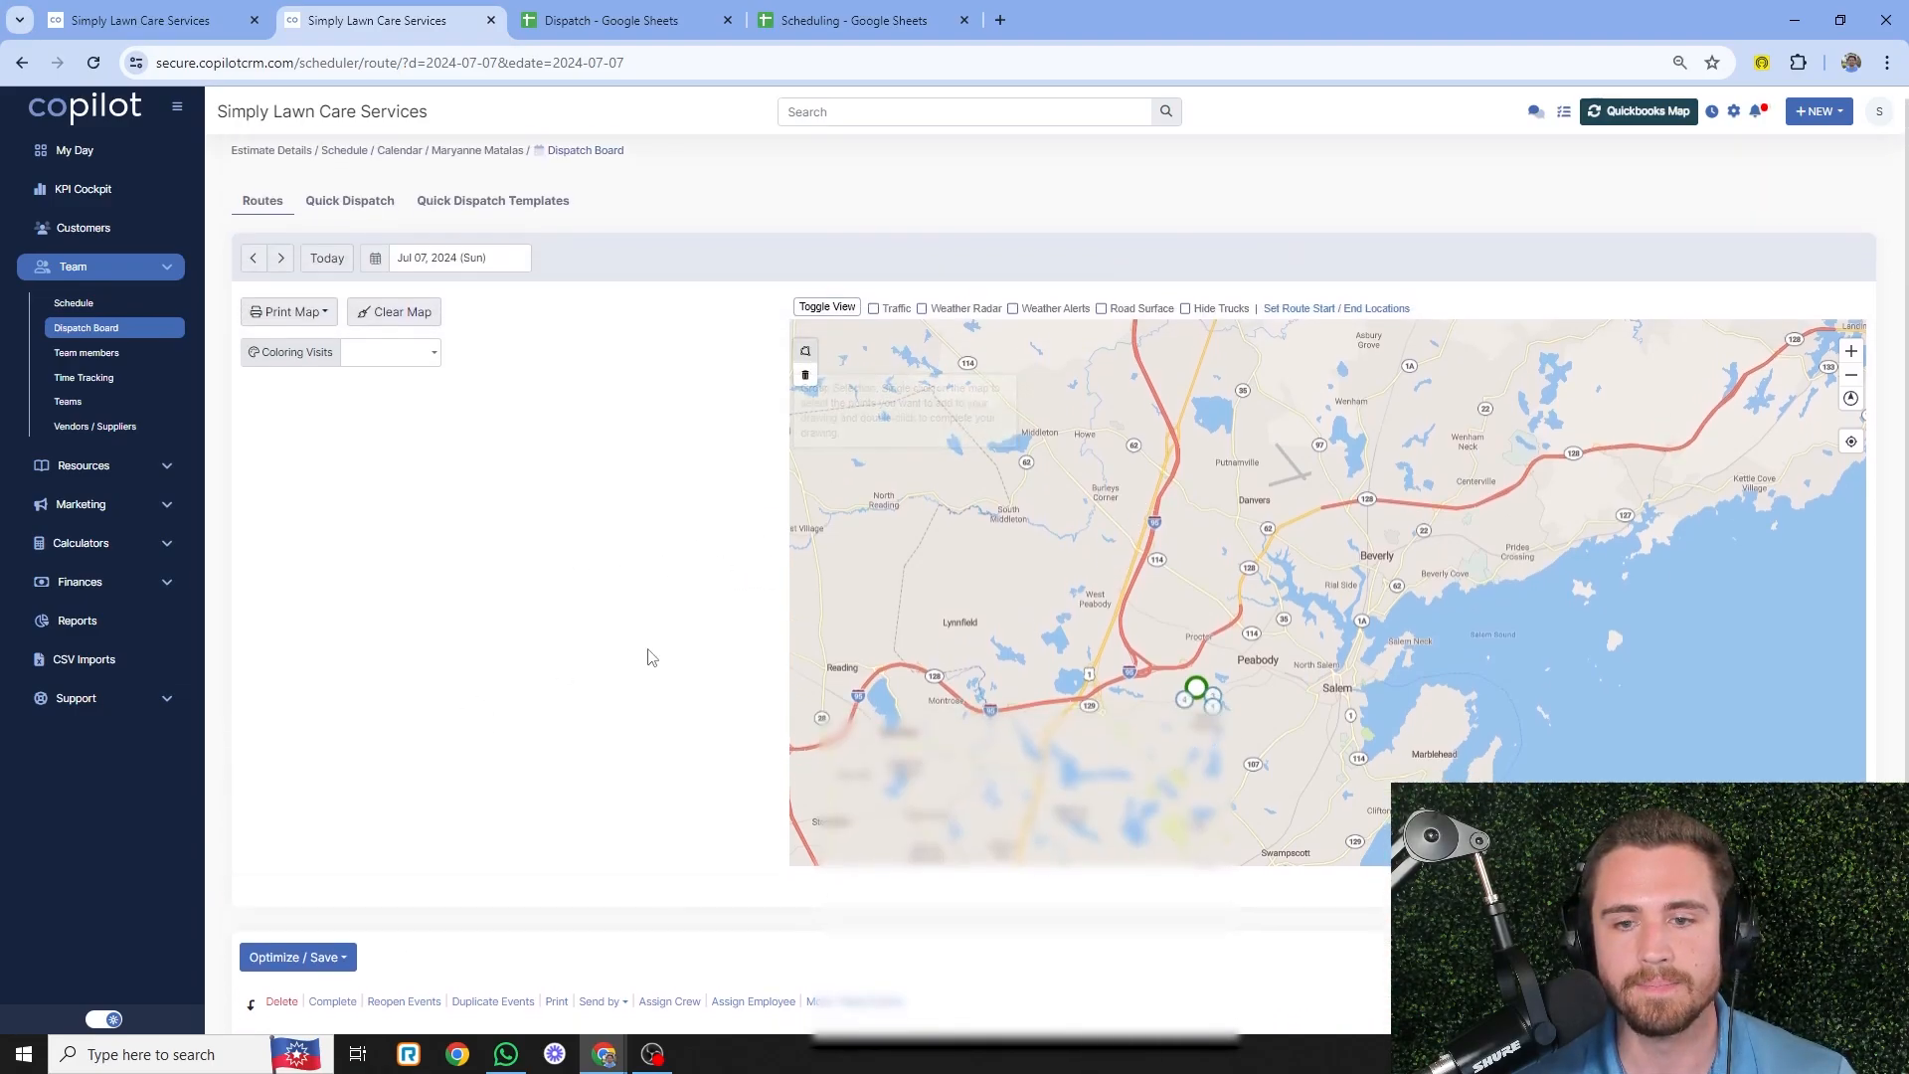
scroll(652, 658, down, 1)
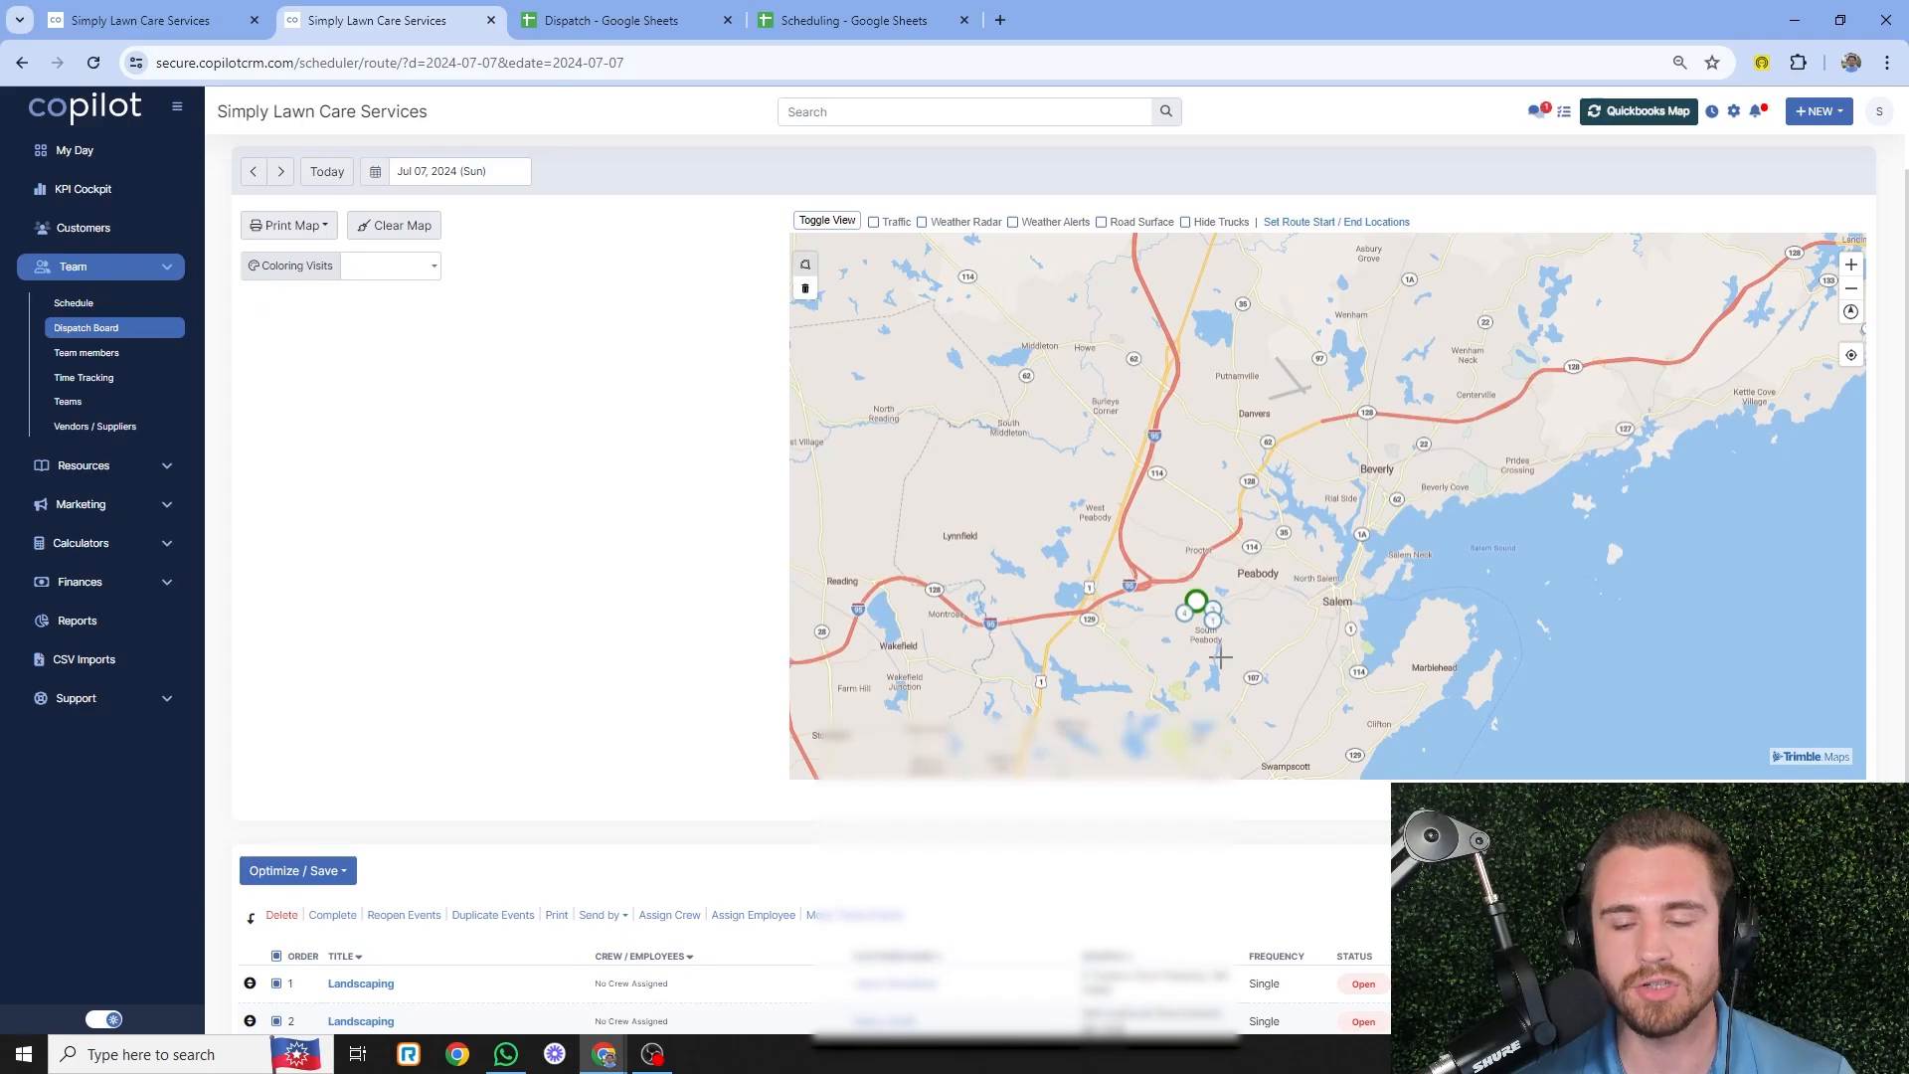
- Outline the Peabody-area visits on the map, then cancel moving them to another date
scroll(1220, 656, up, 3)
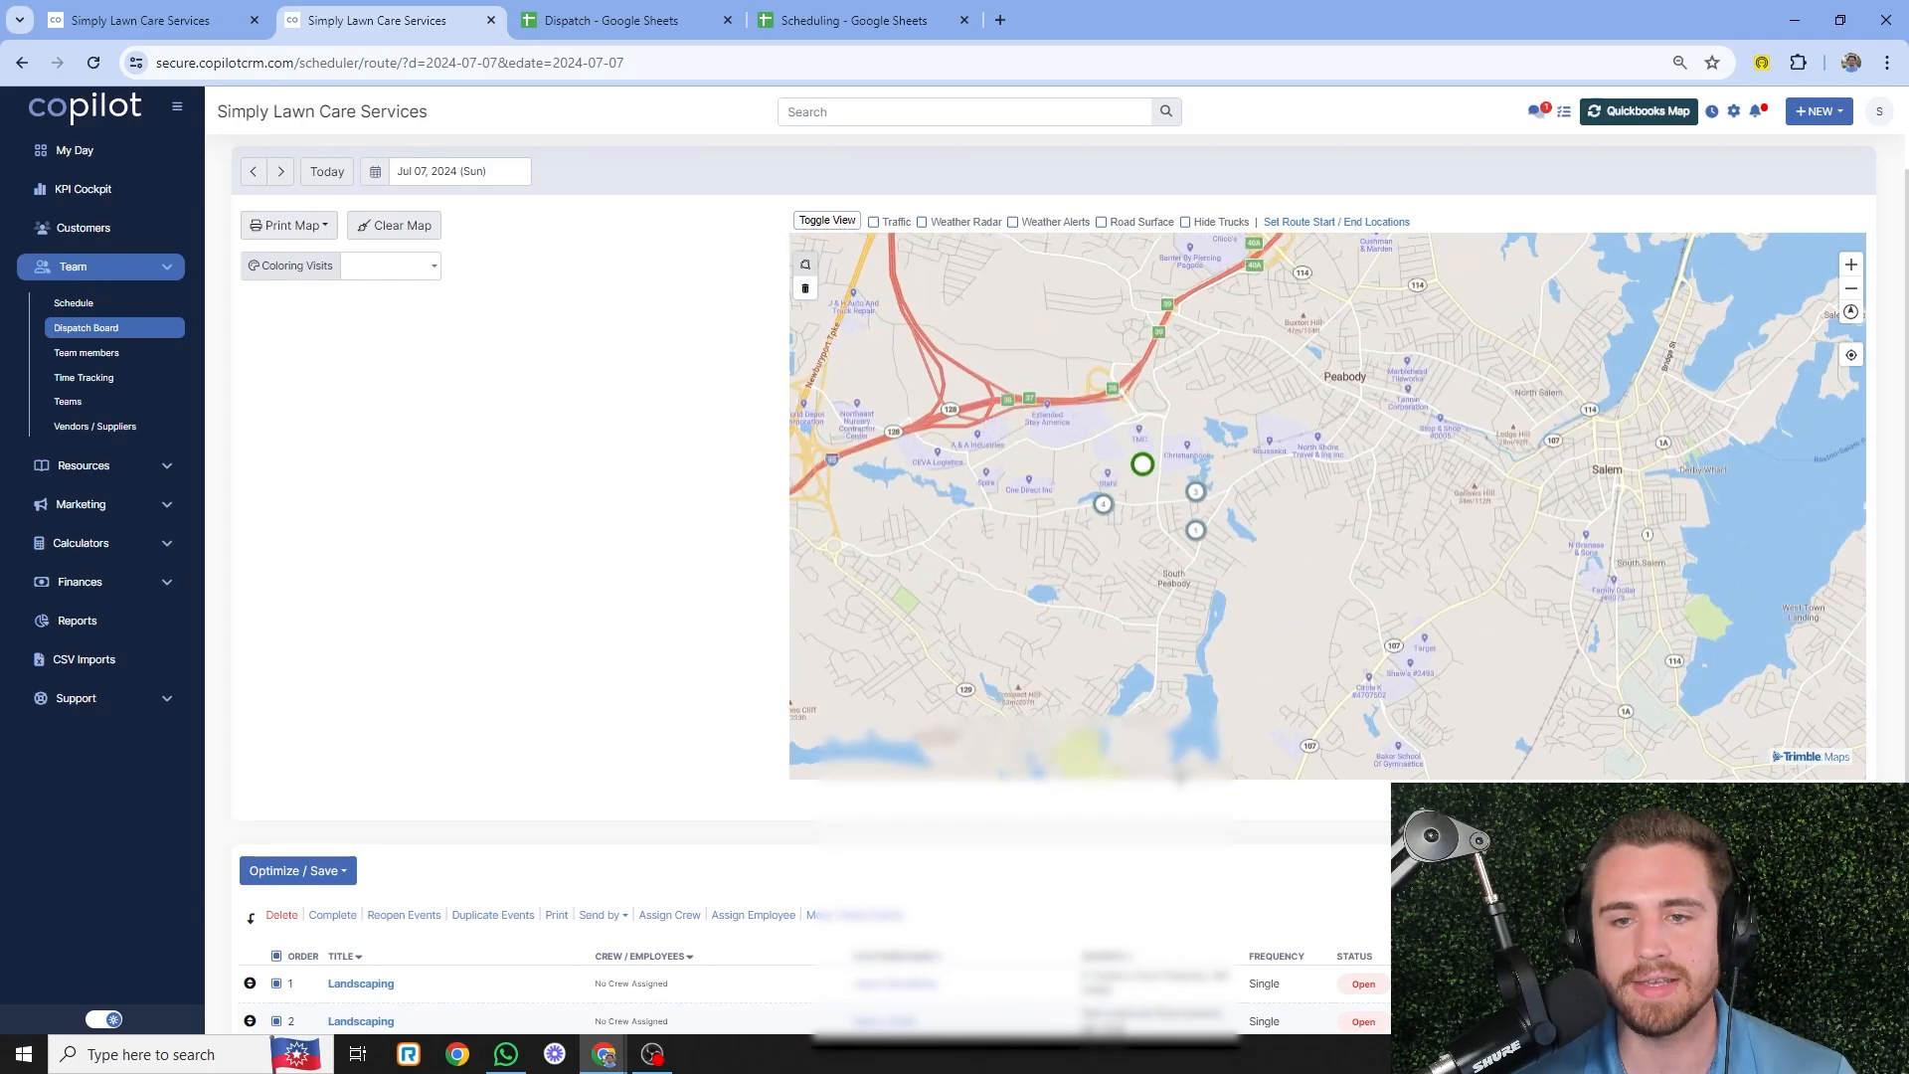
click(1268, 437)
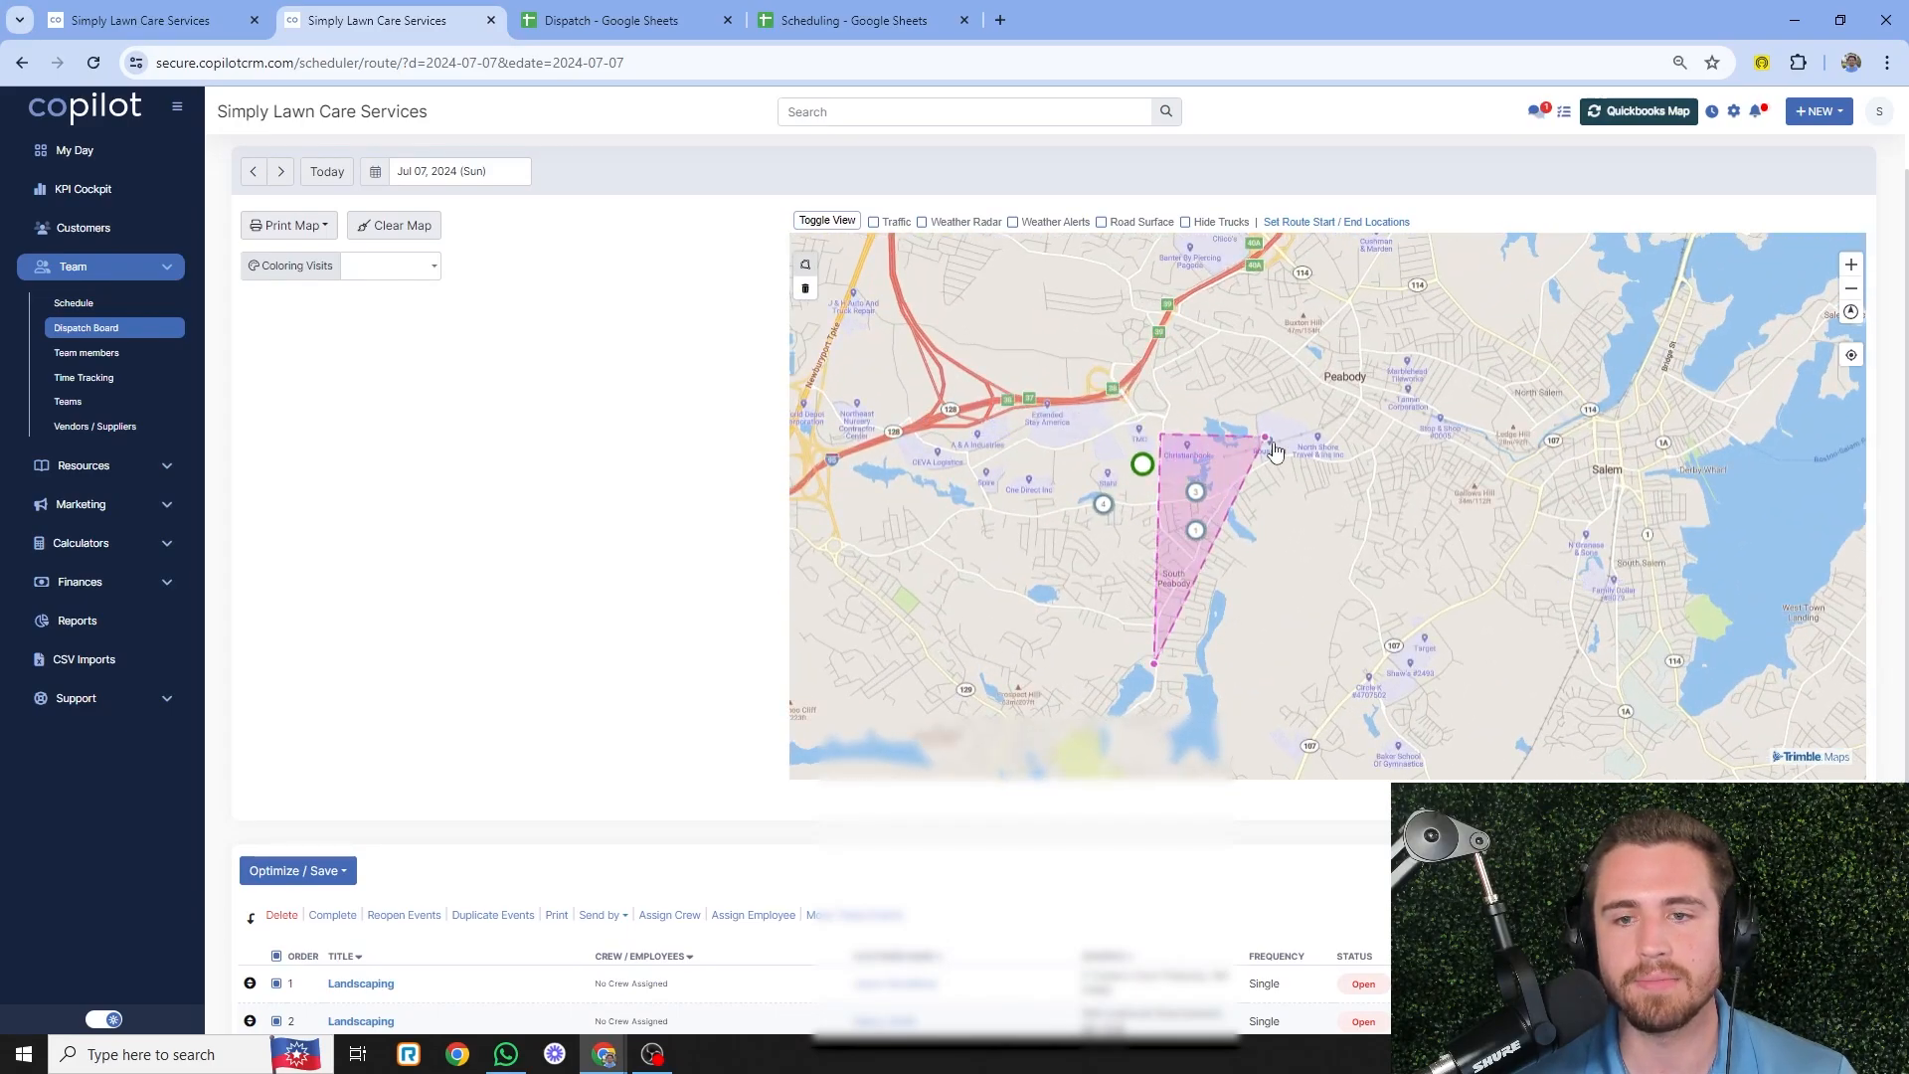
click(1268, 649)
key(Return)
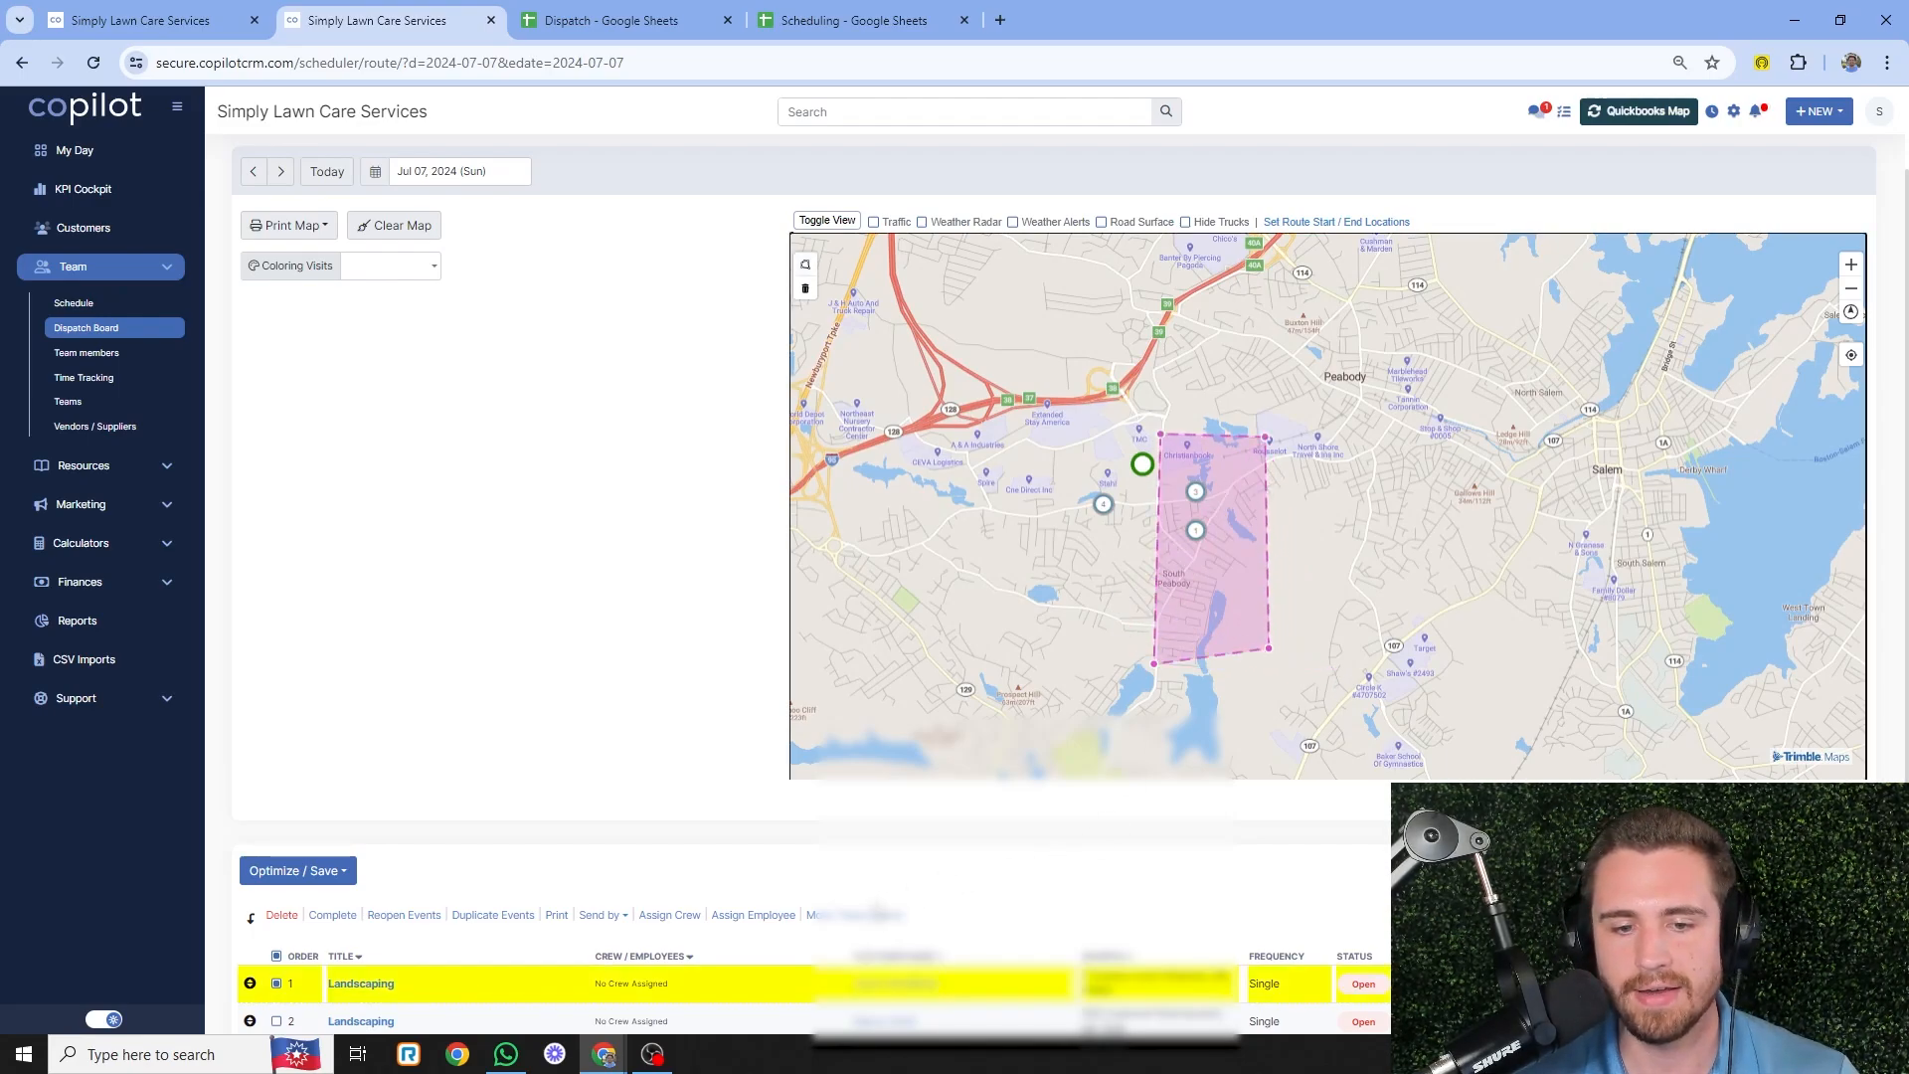
click(867, 914)
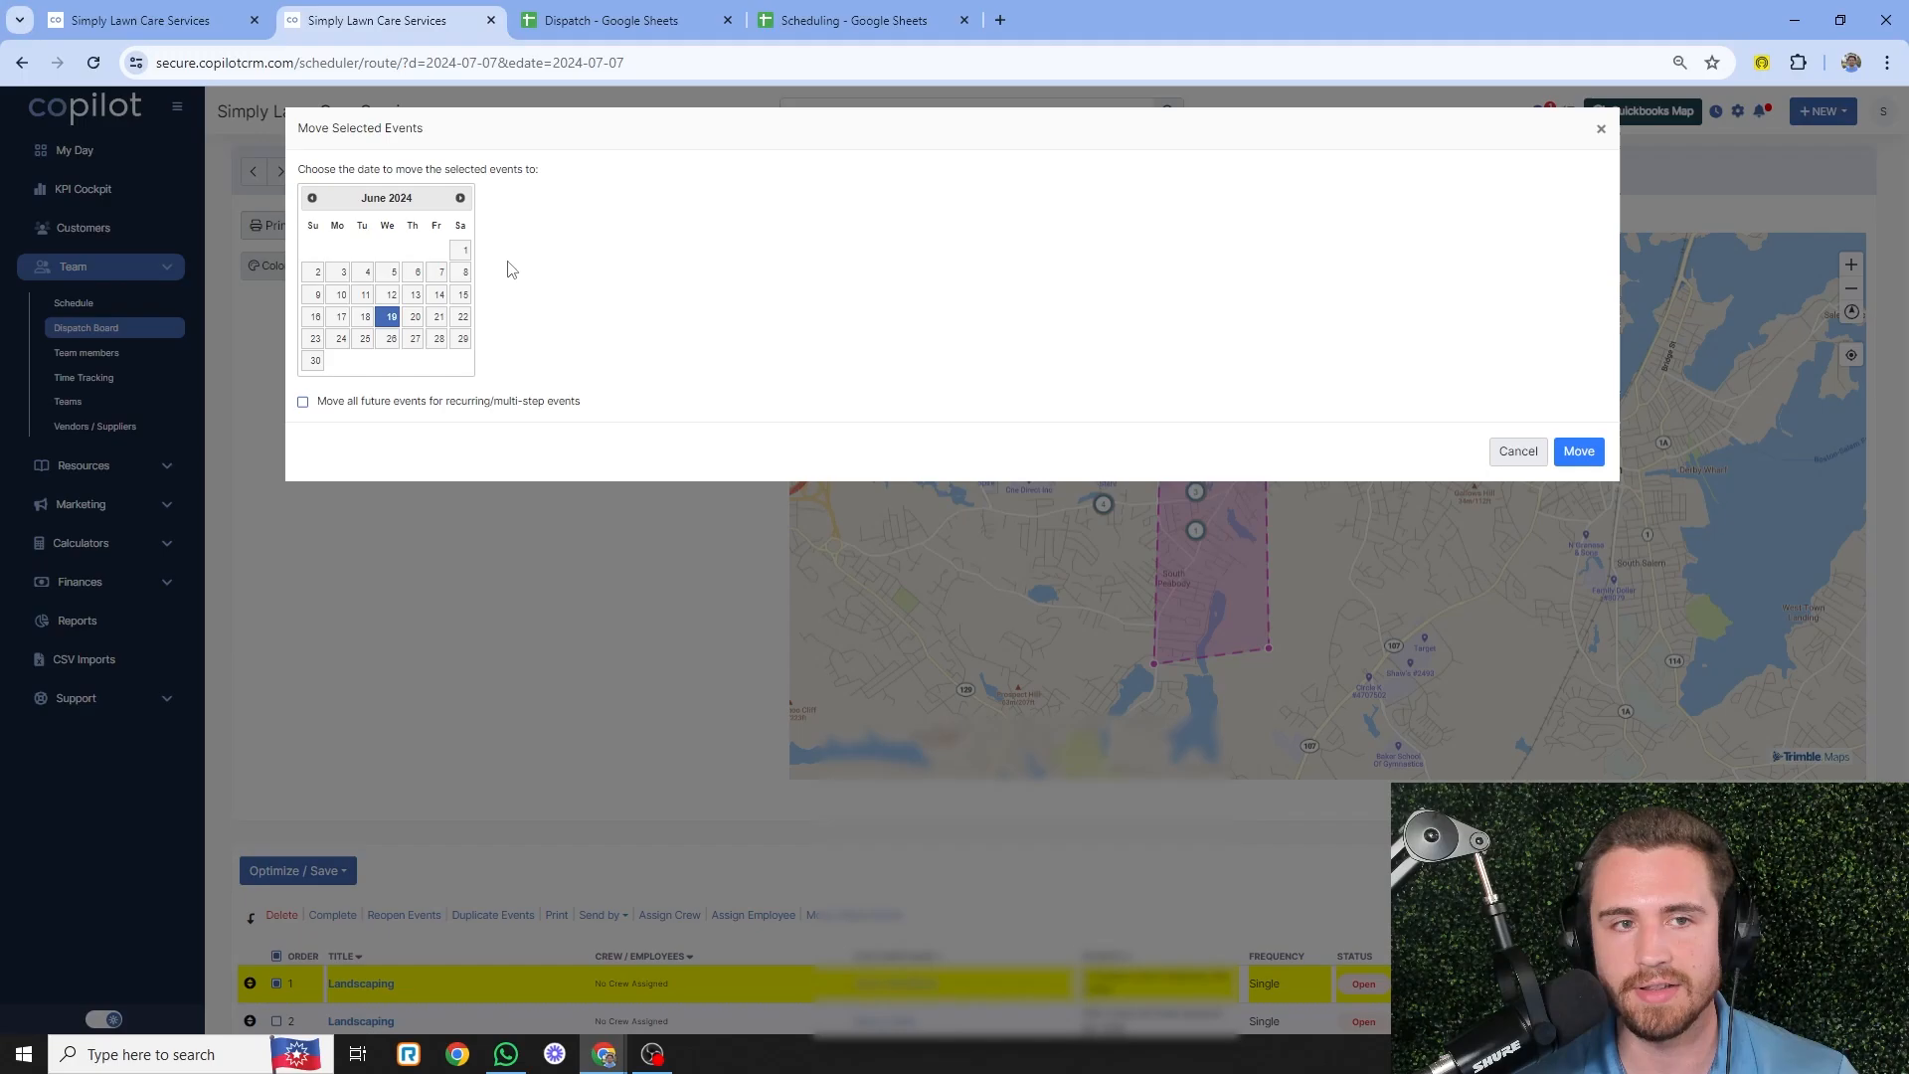
click(1515, 451)
- Check the Scheduling sheet, then zoom the route map out over Peabody and Salem
key(ctrl+4)
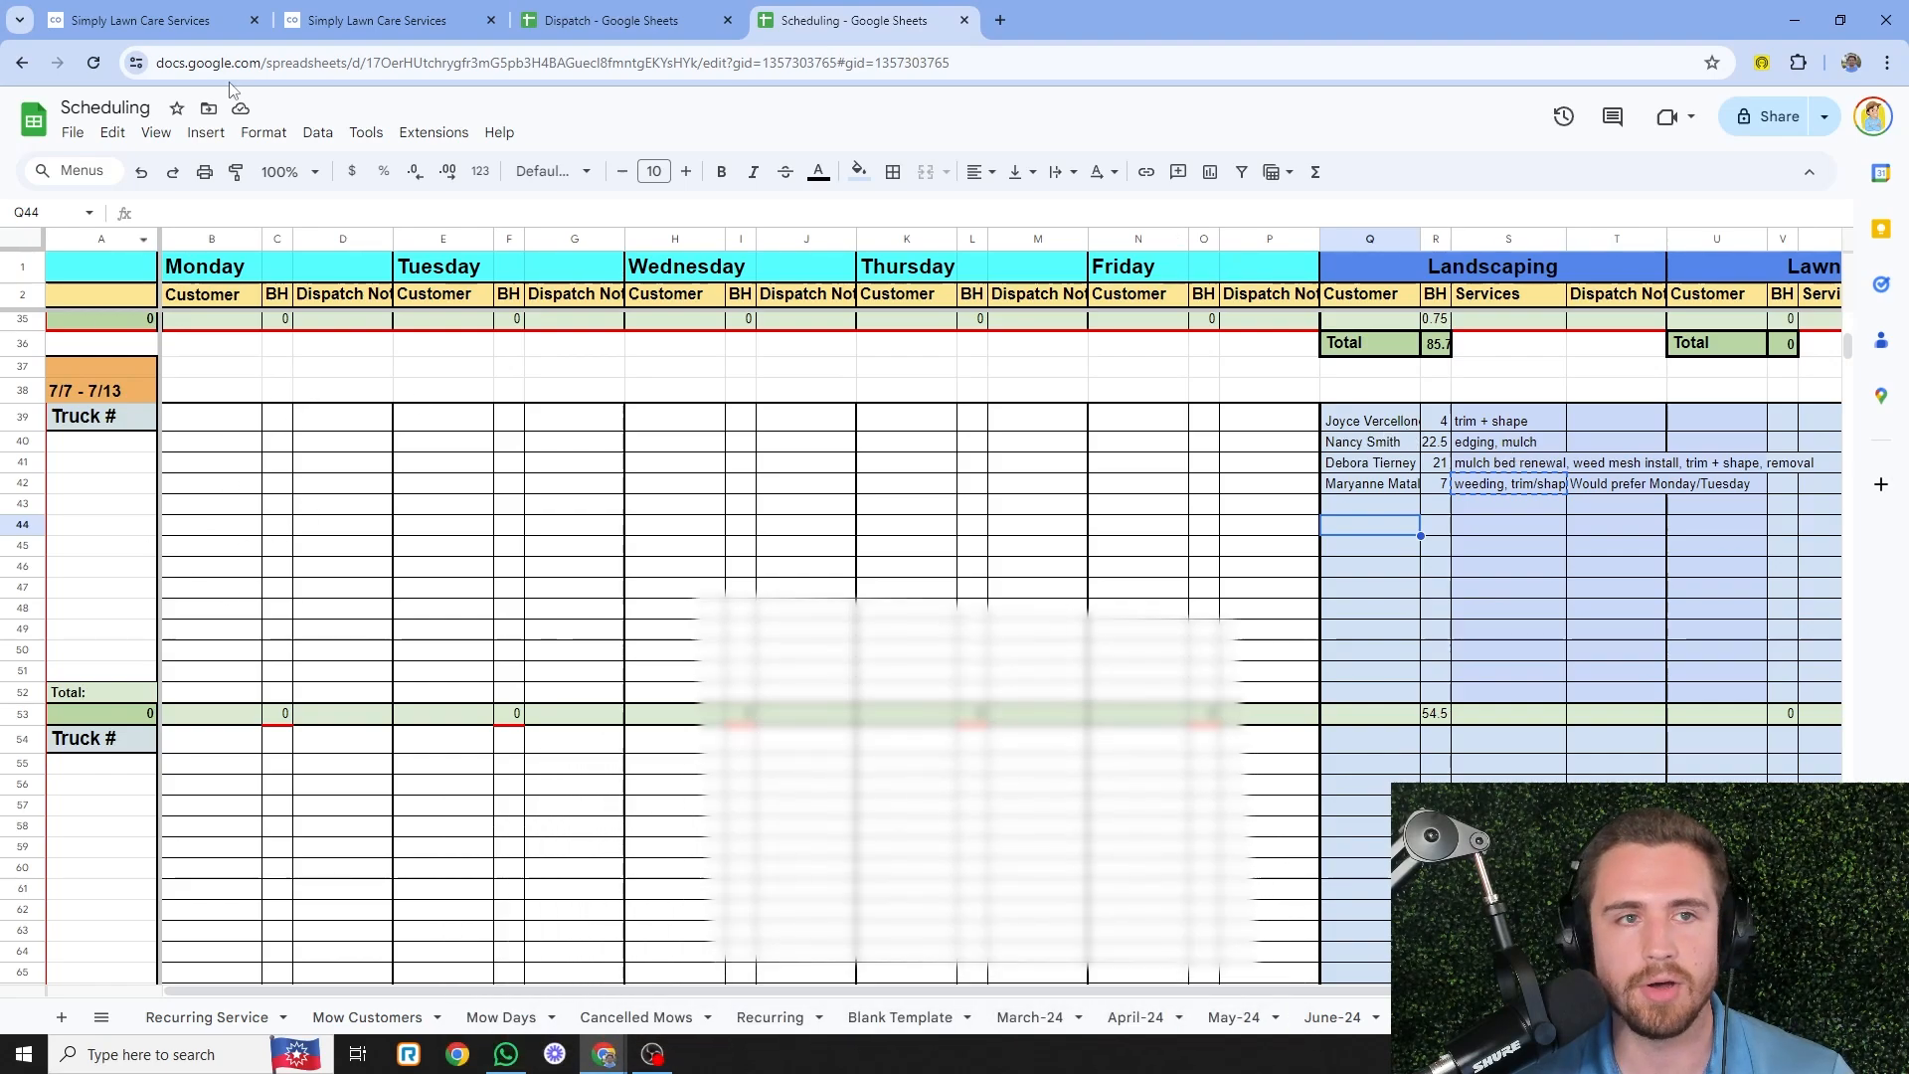
key(ctrl+2)
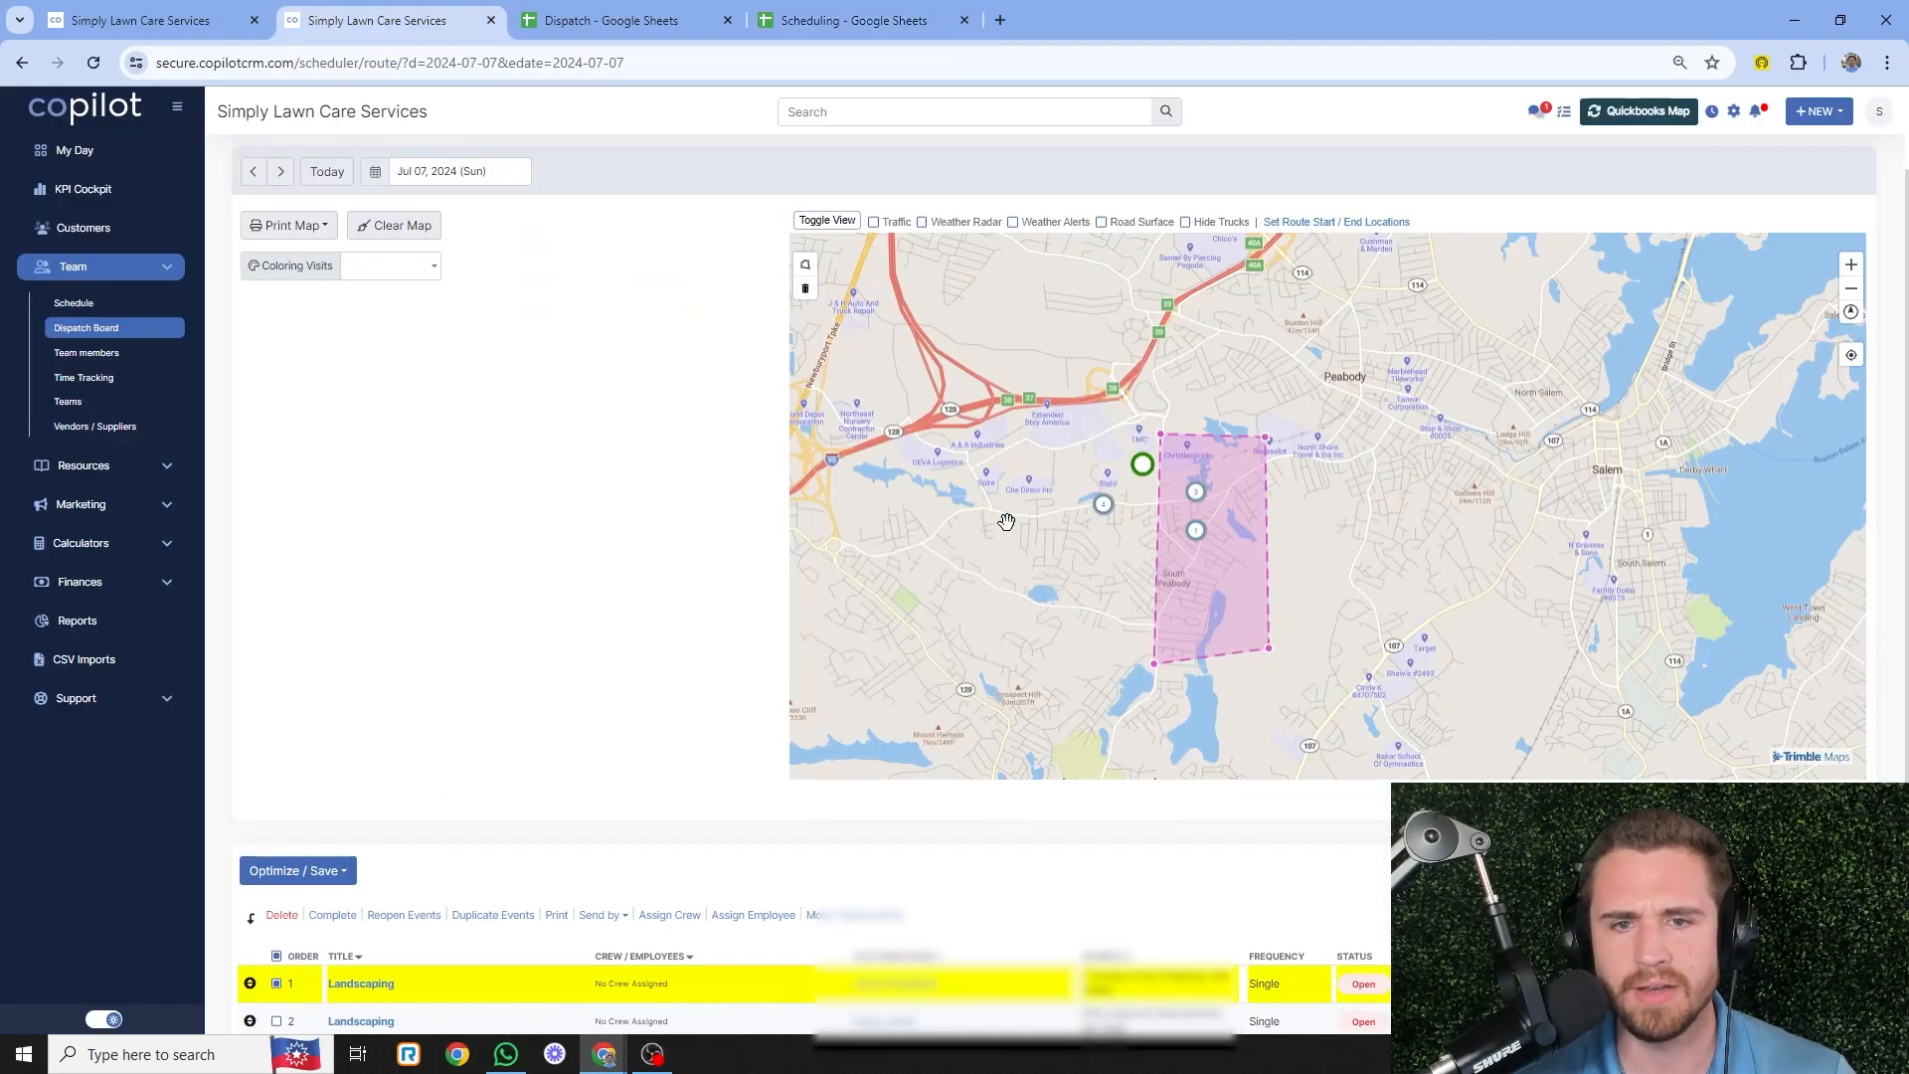
scroll(1059, 455, down, 3)
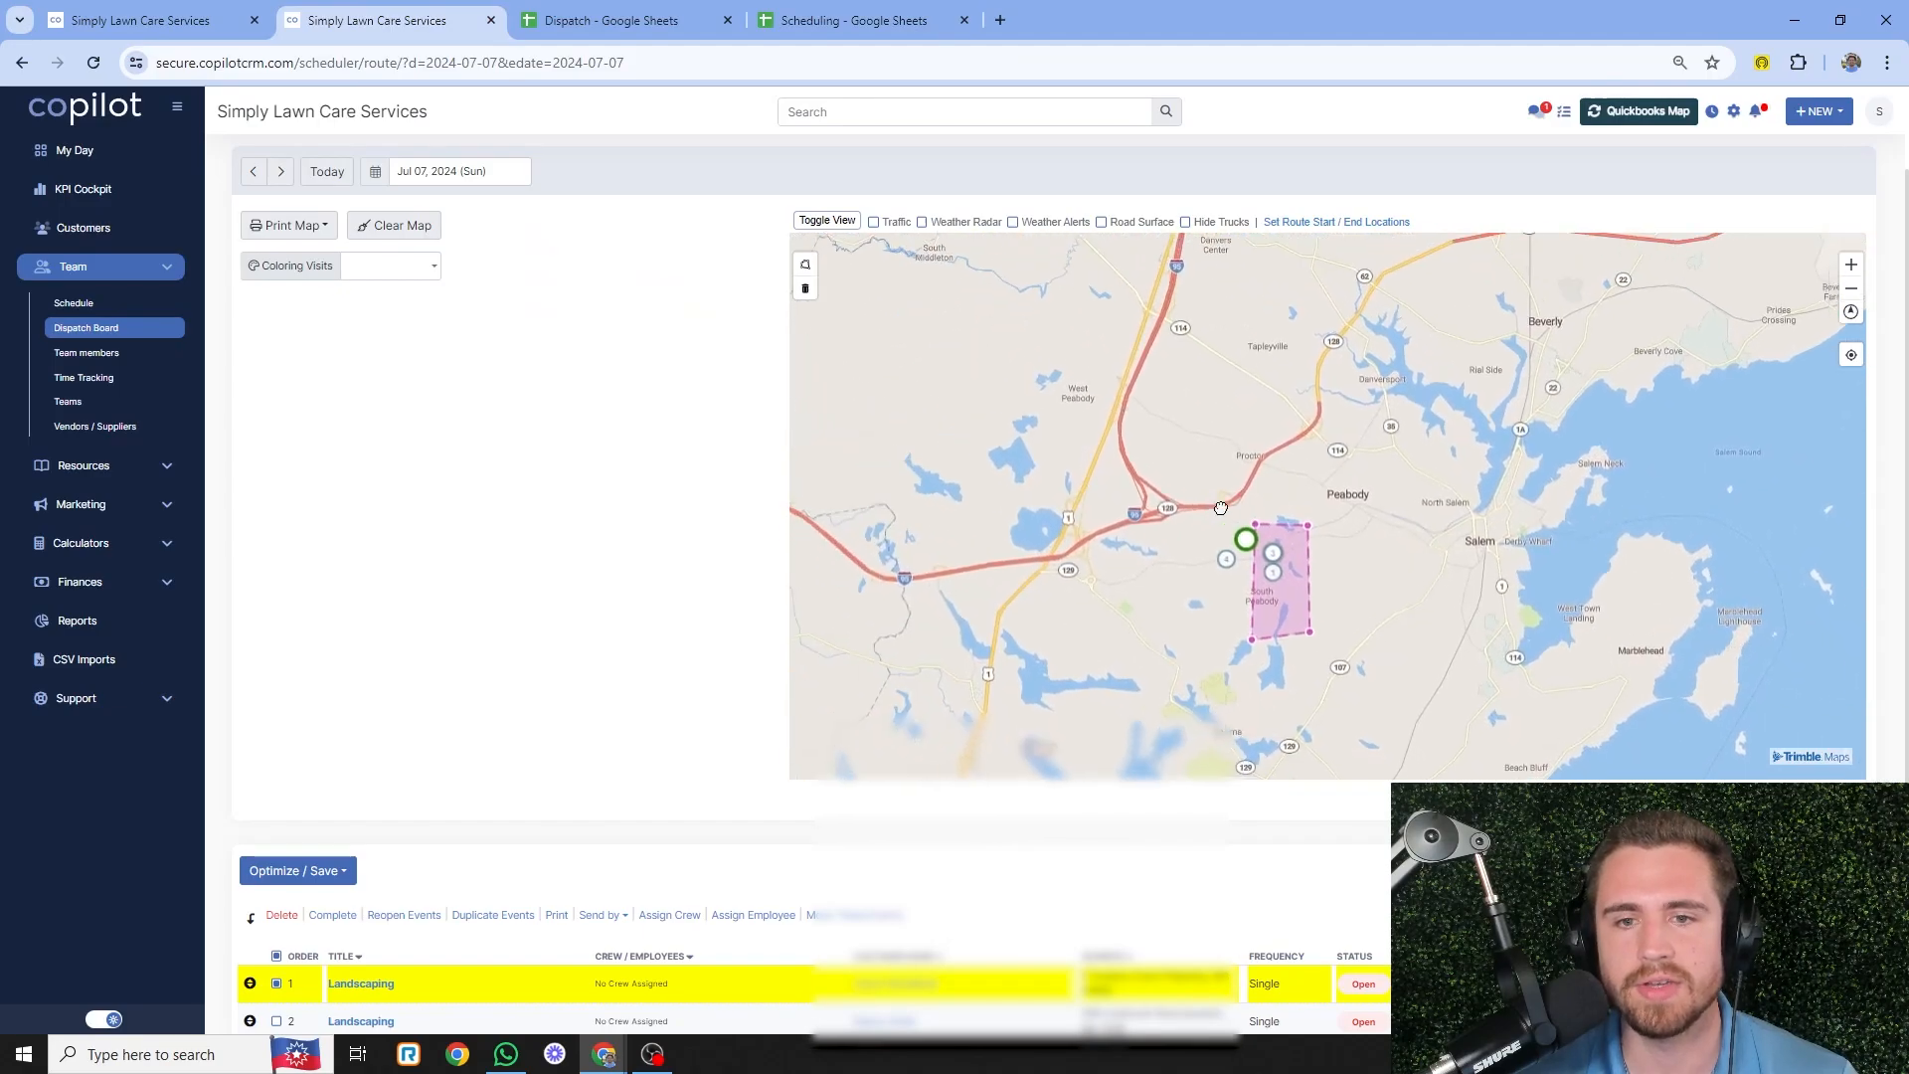
scroll(1186, 552, down, 2)
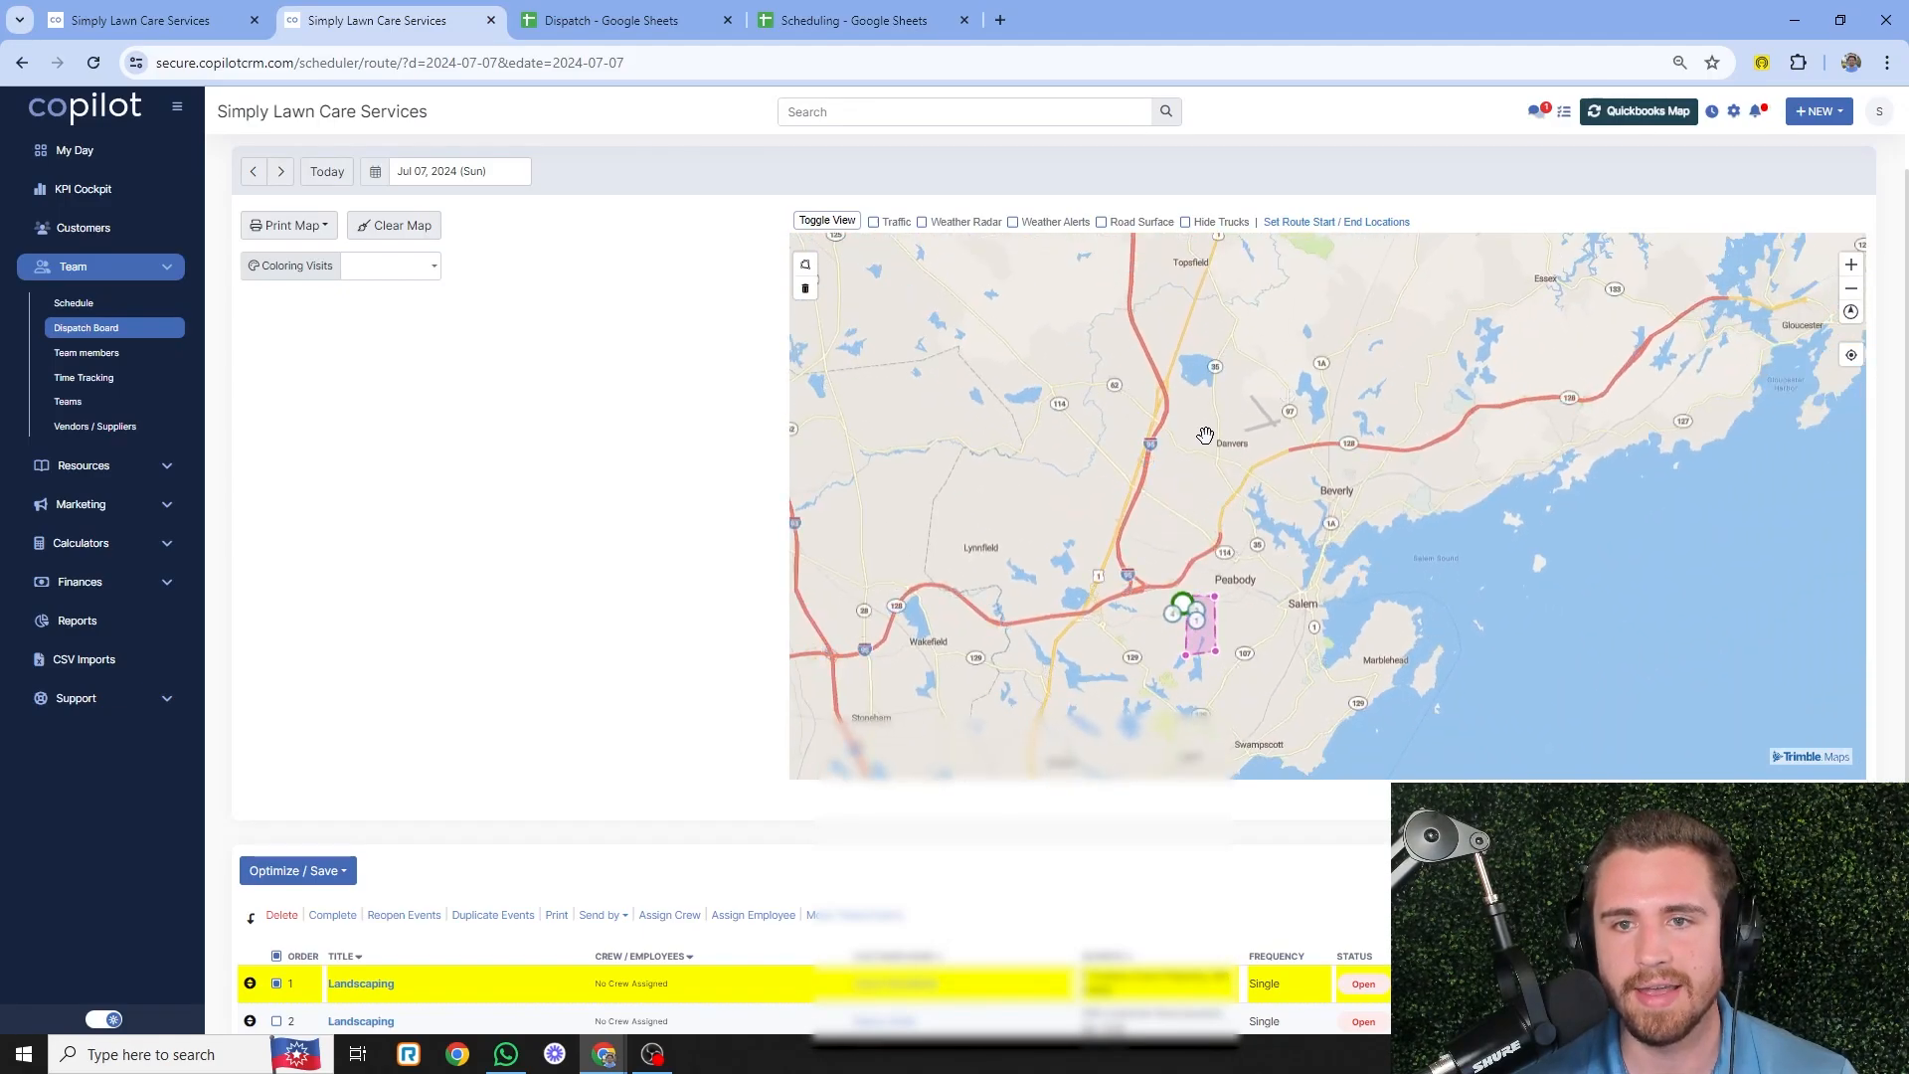
scroll(1205, 435, down, 2)
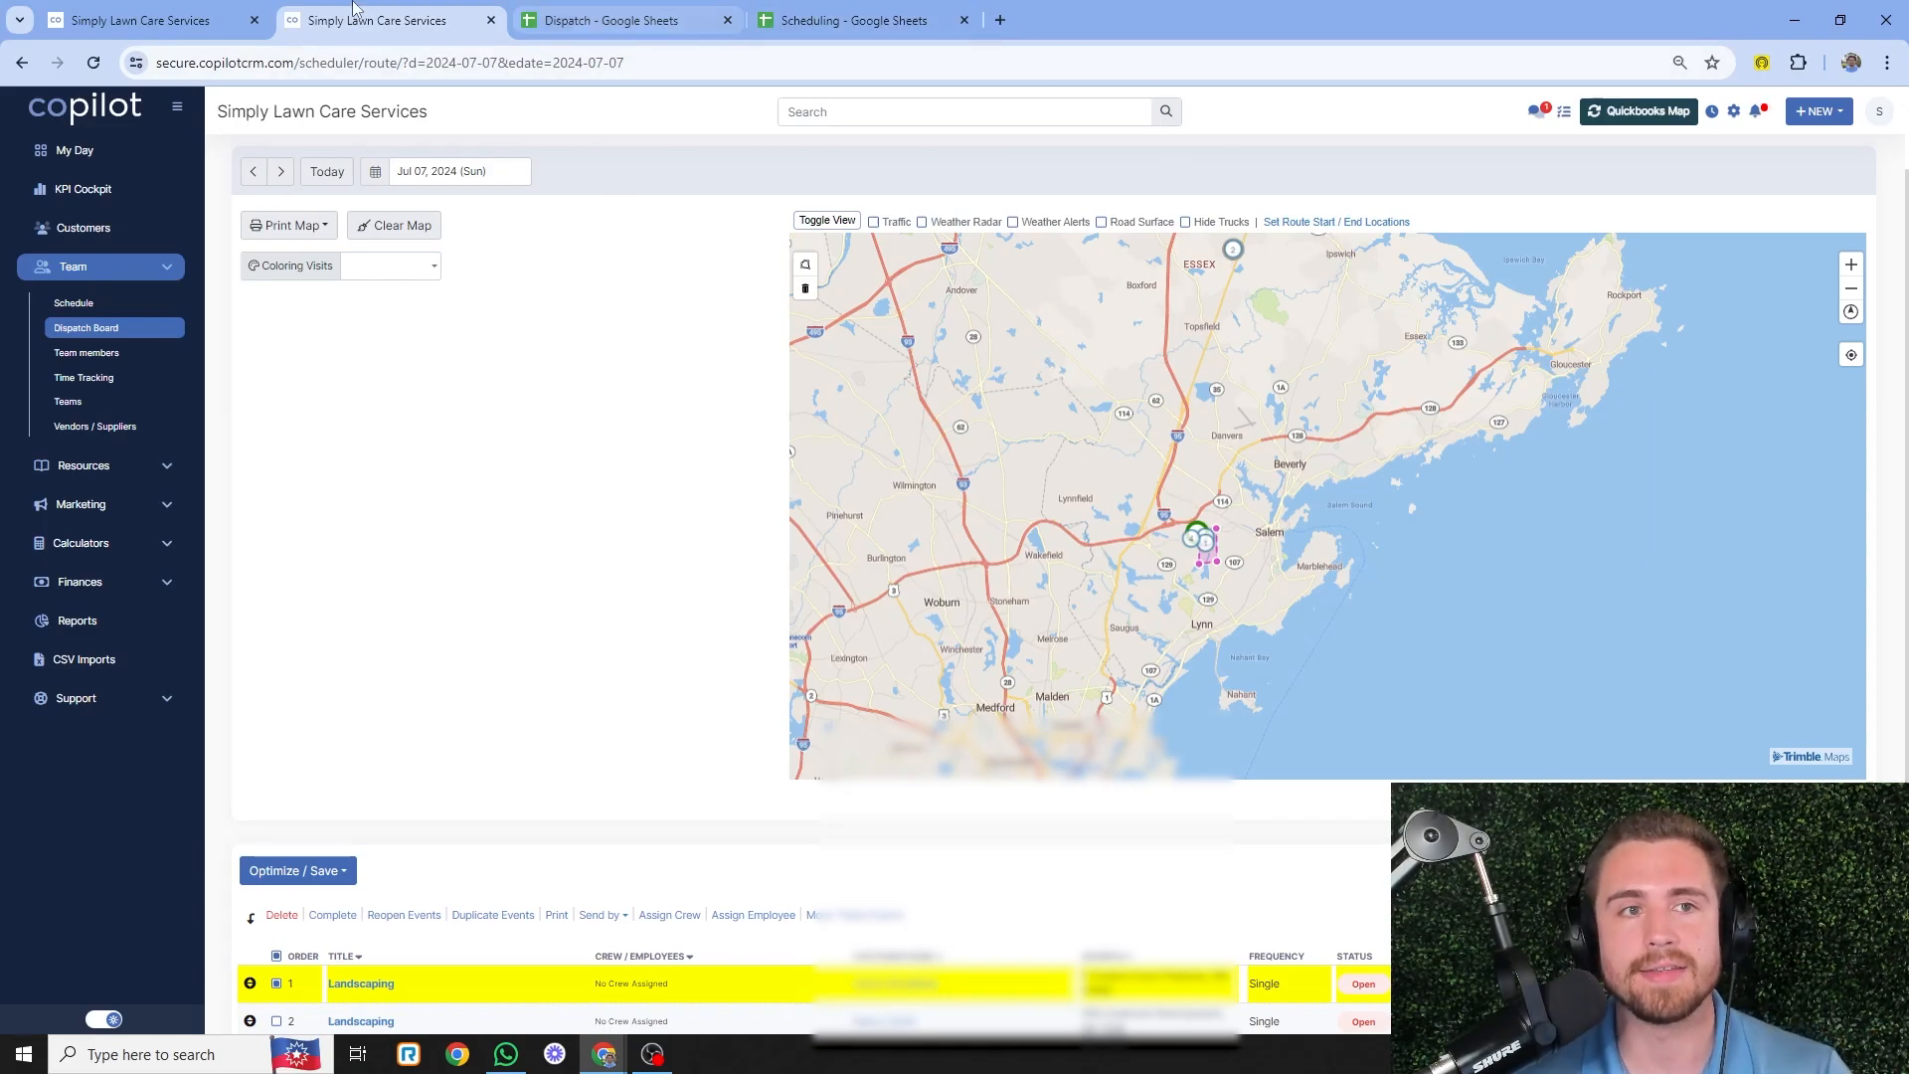
- From the Jul 7 Landscaping visit, open the customer's page and start a new email
click(250, 10)
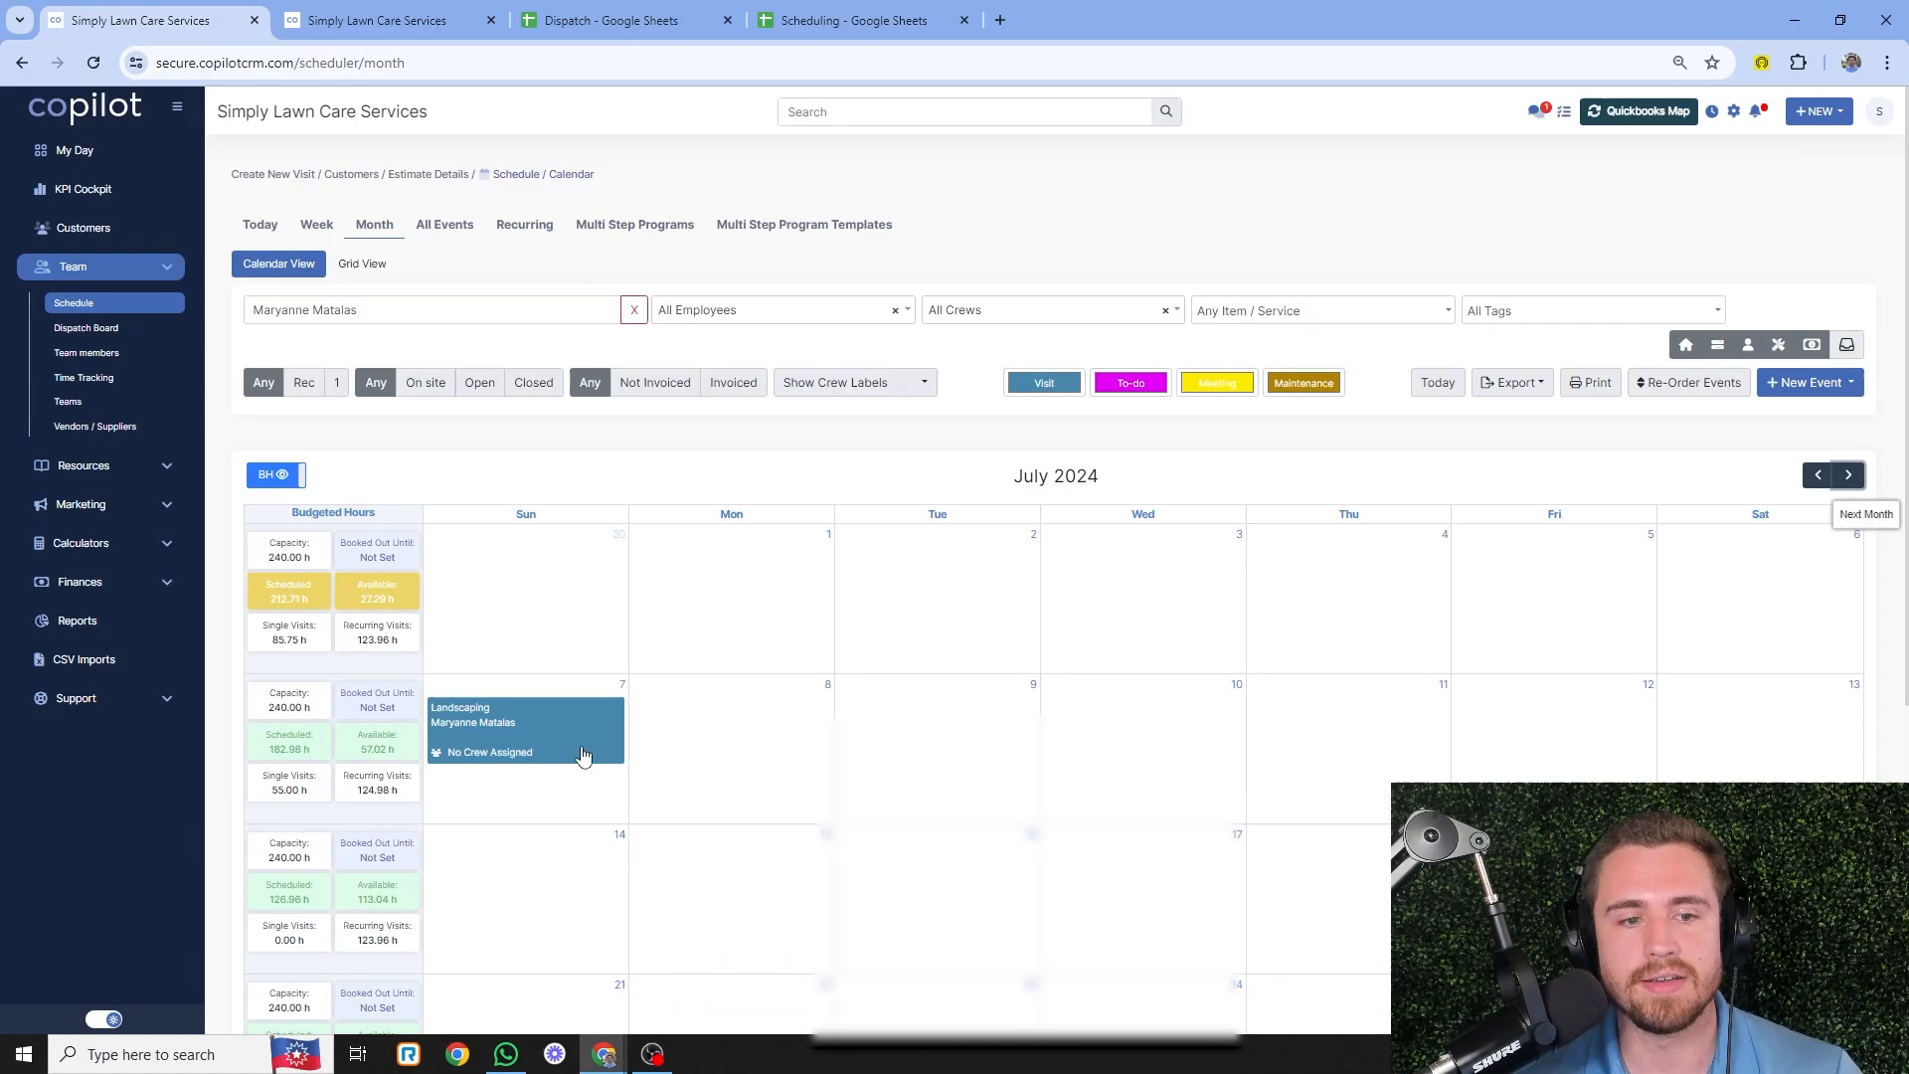
click(484, 733)
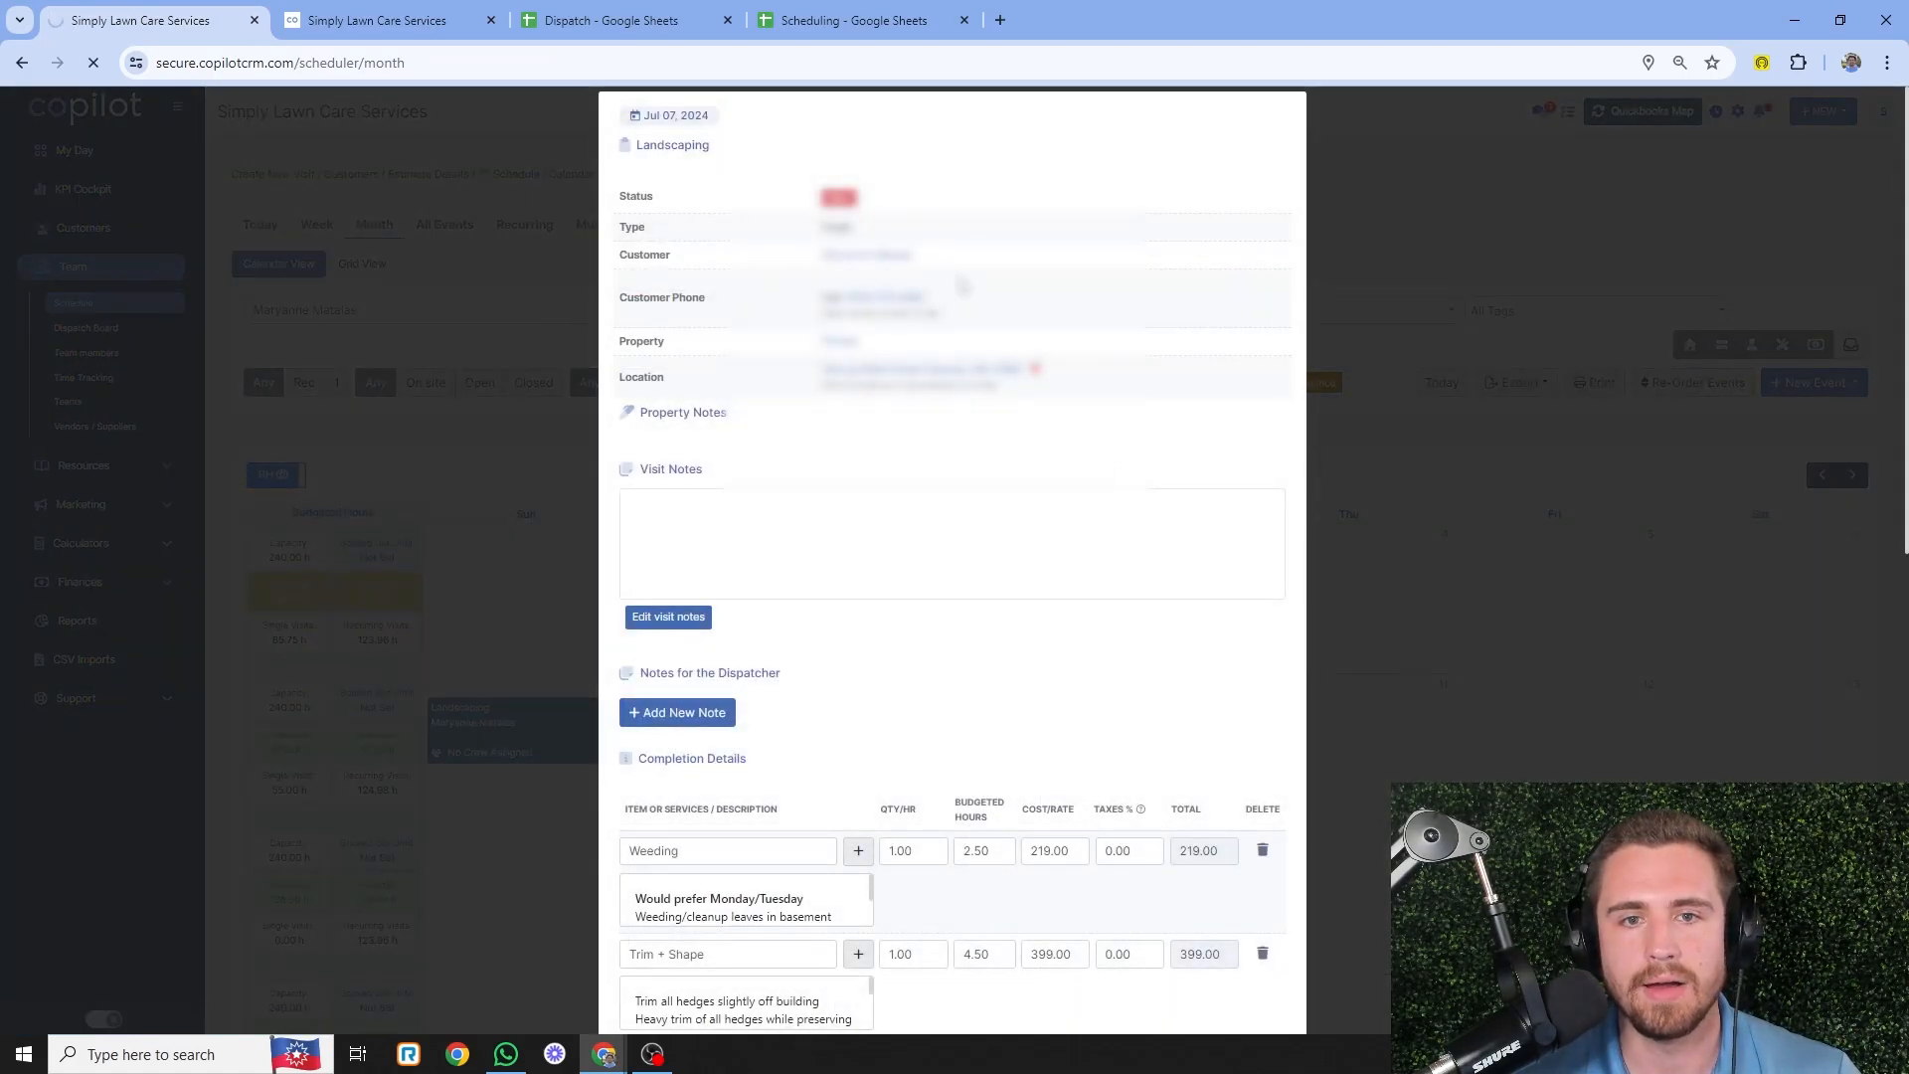
click(846, 19)
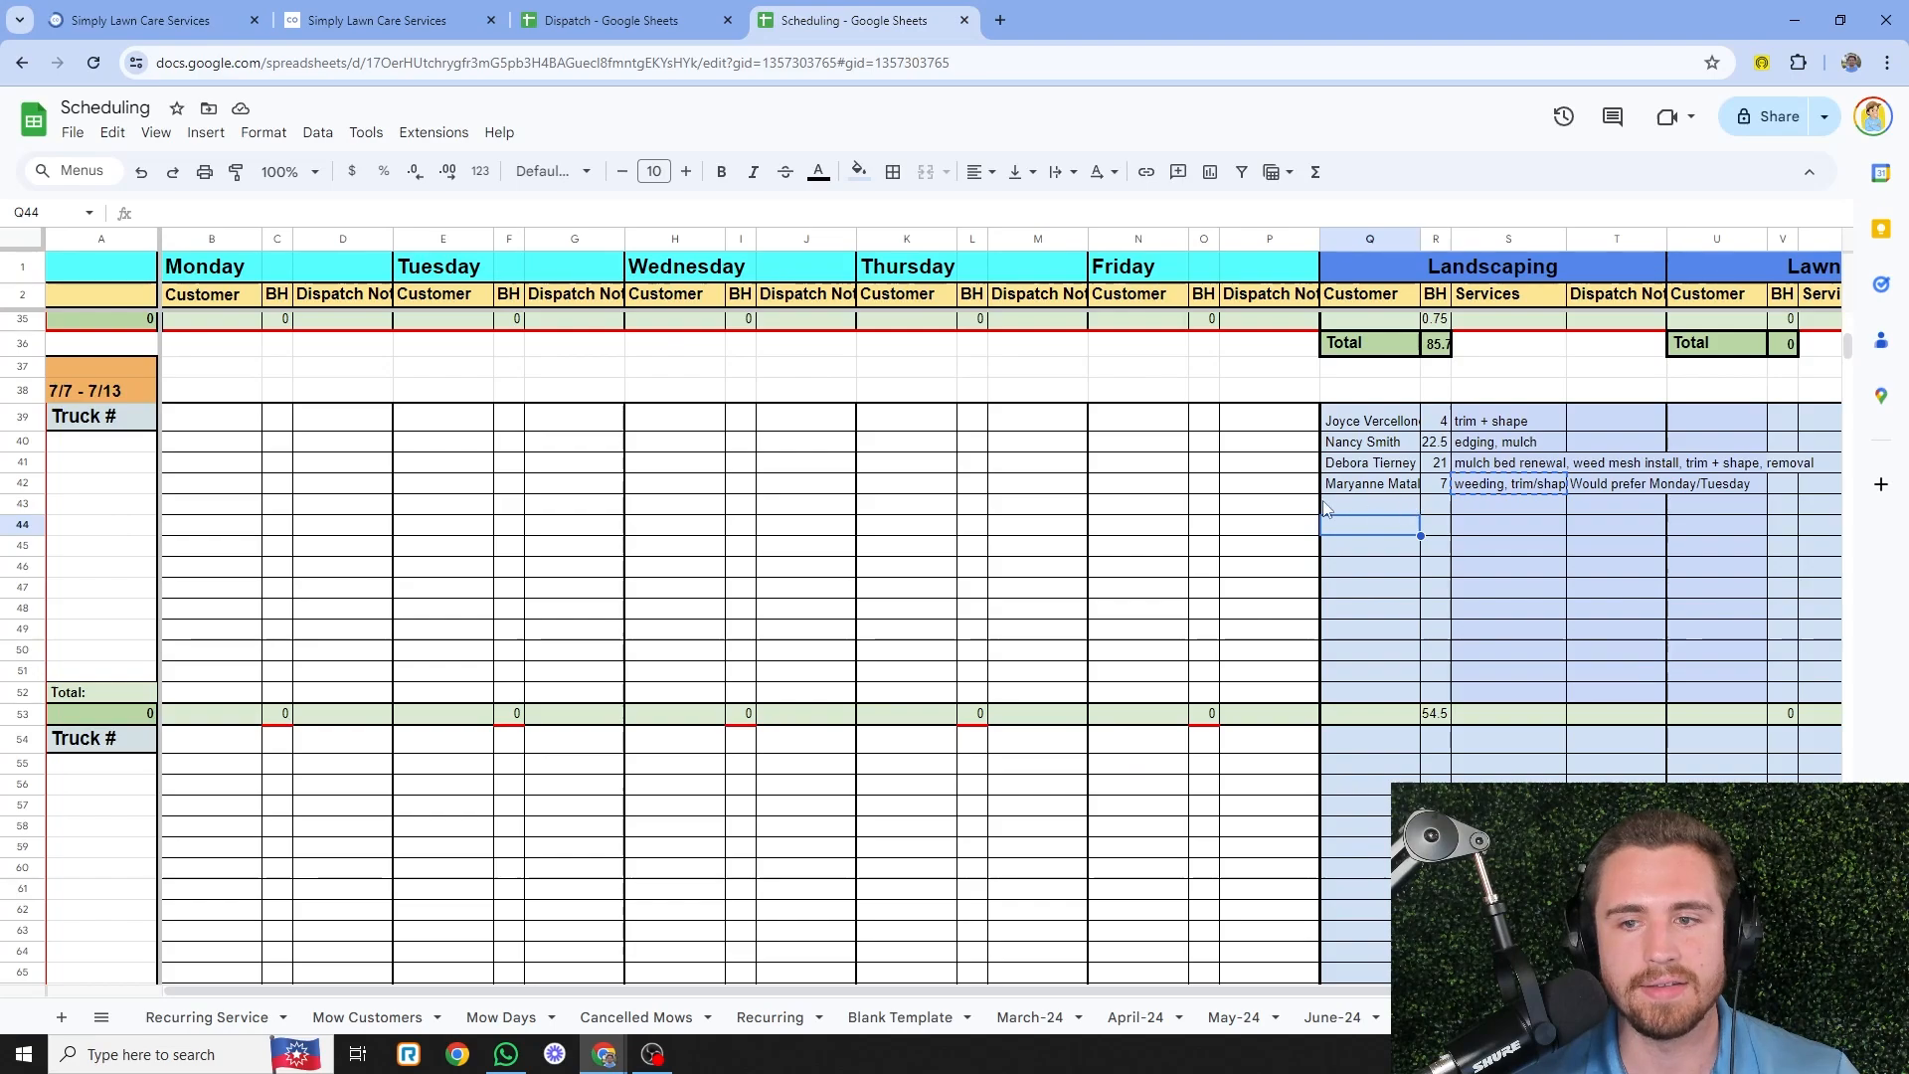
click(177, 14)
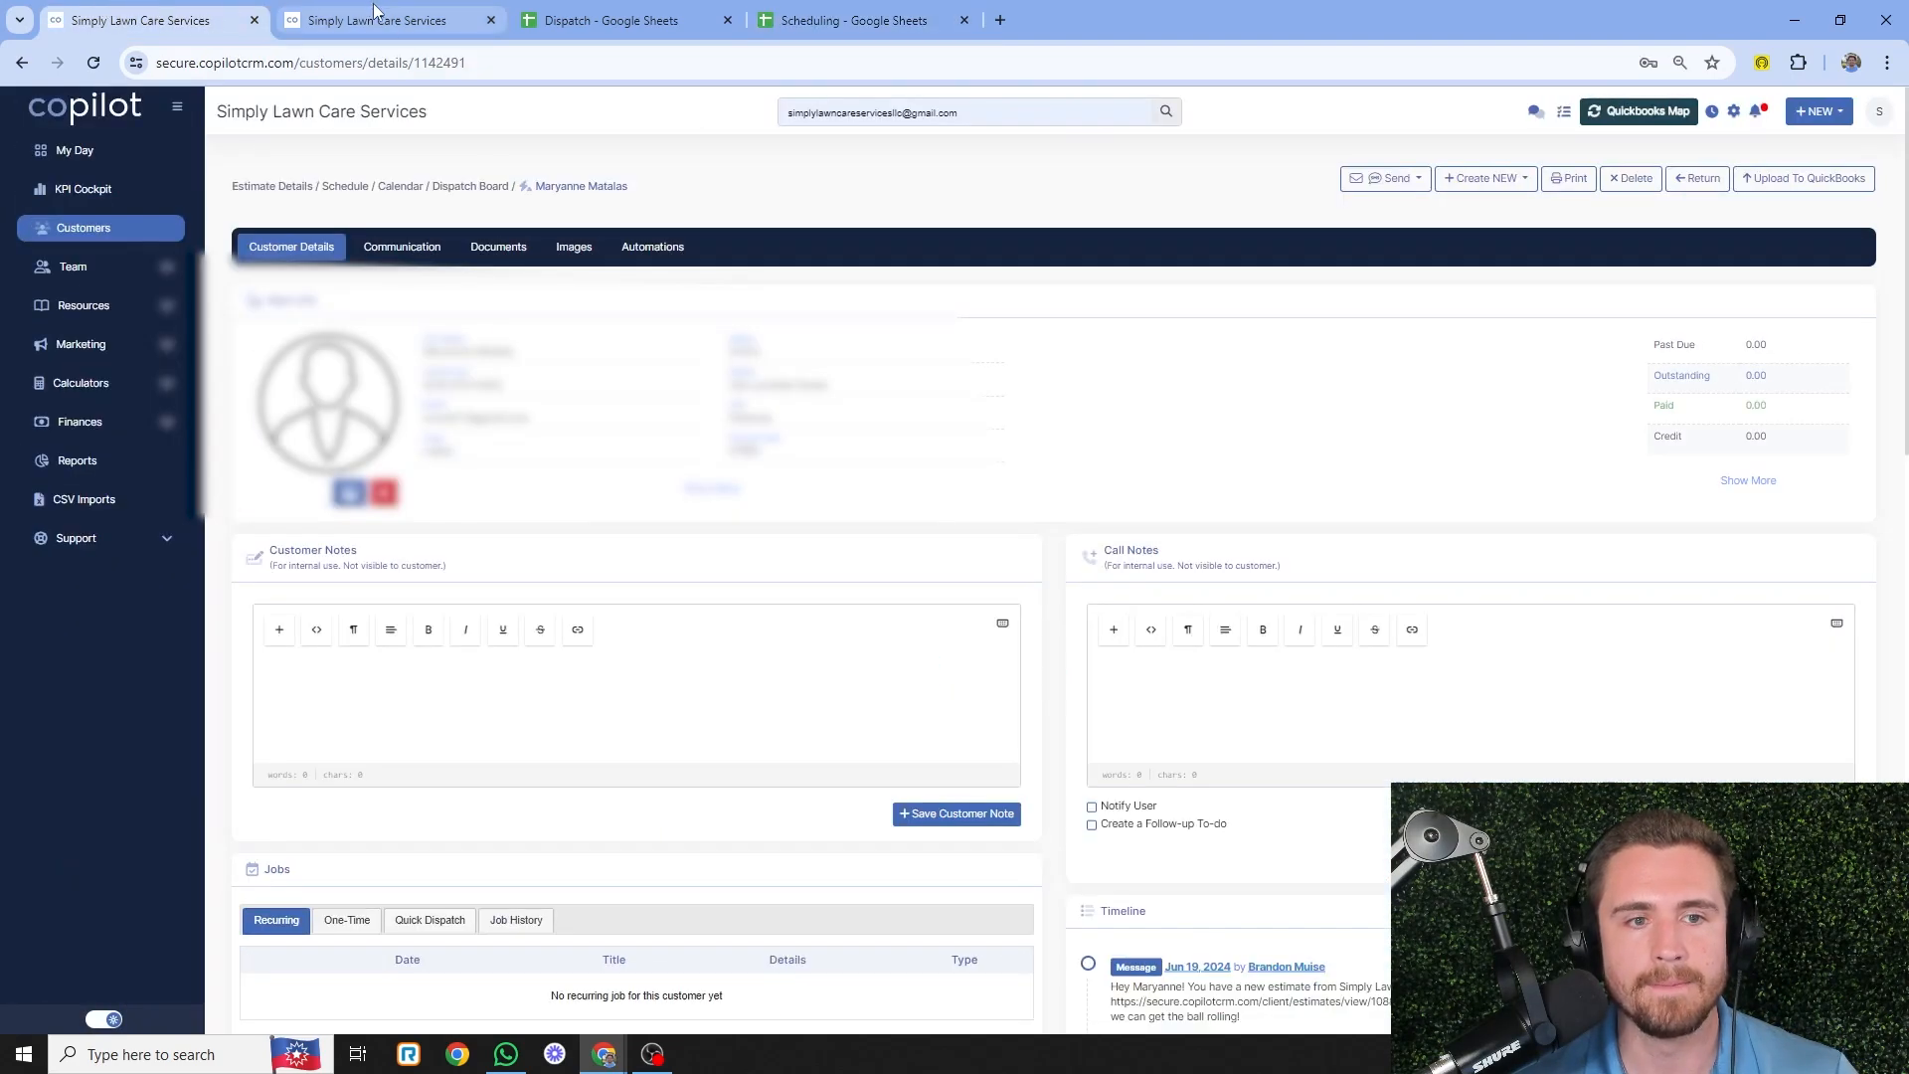
click(1368, 179)
click(1364, 206)
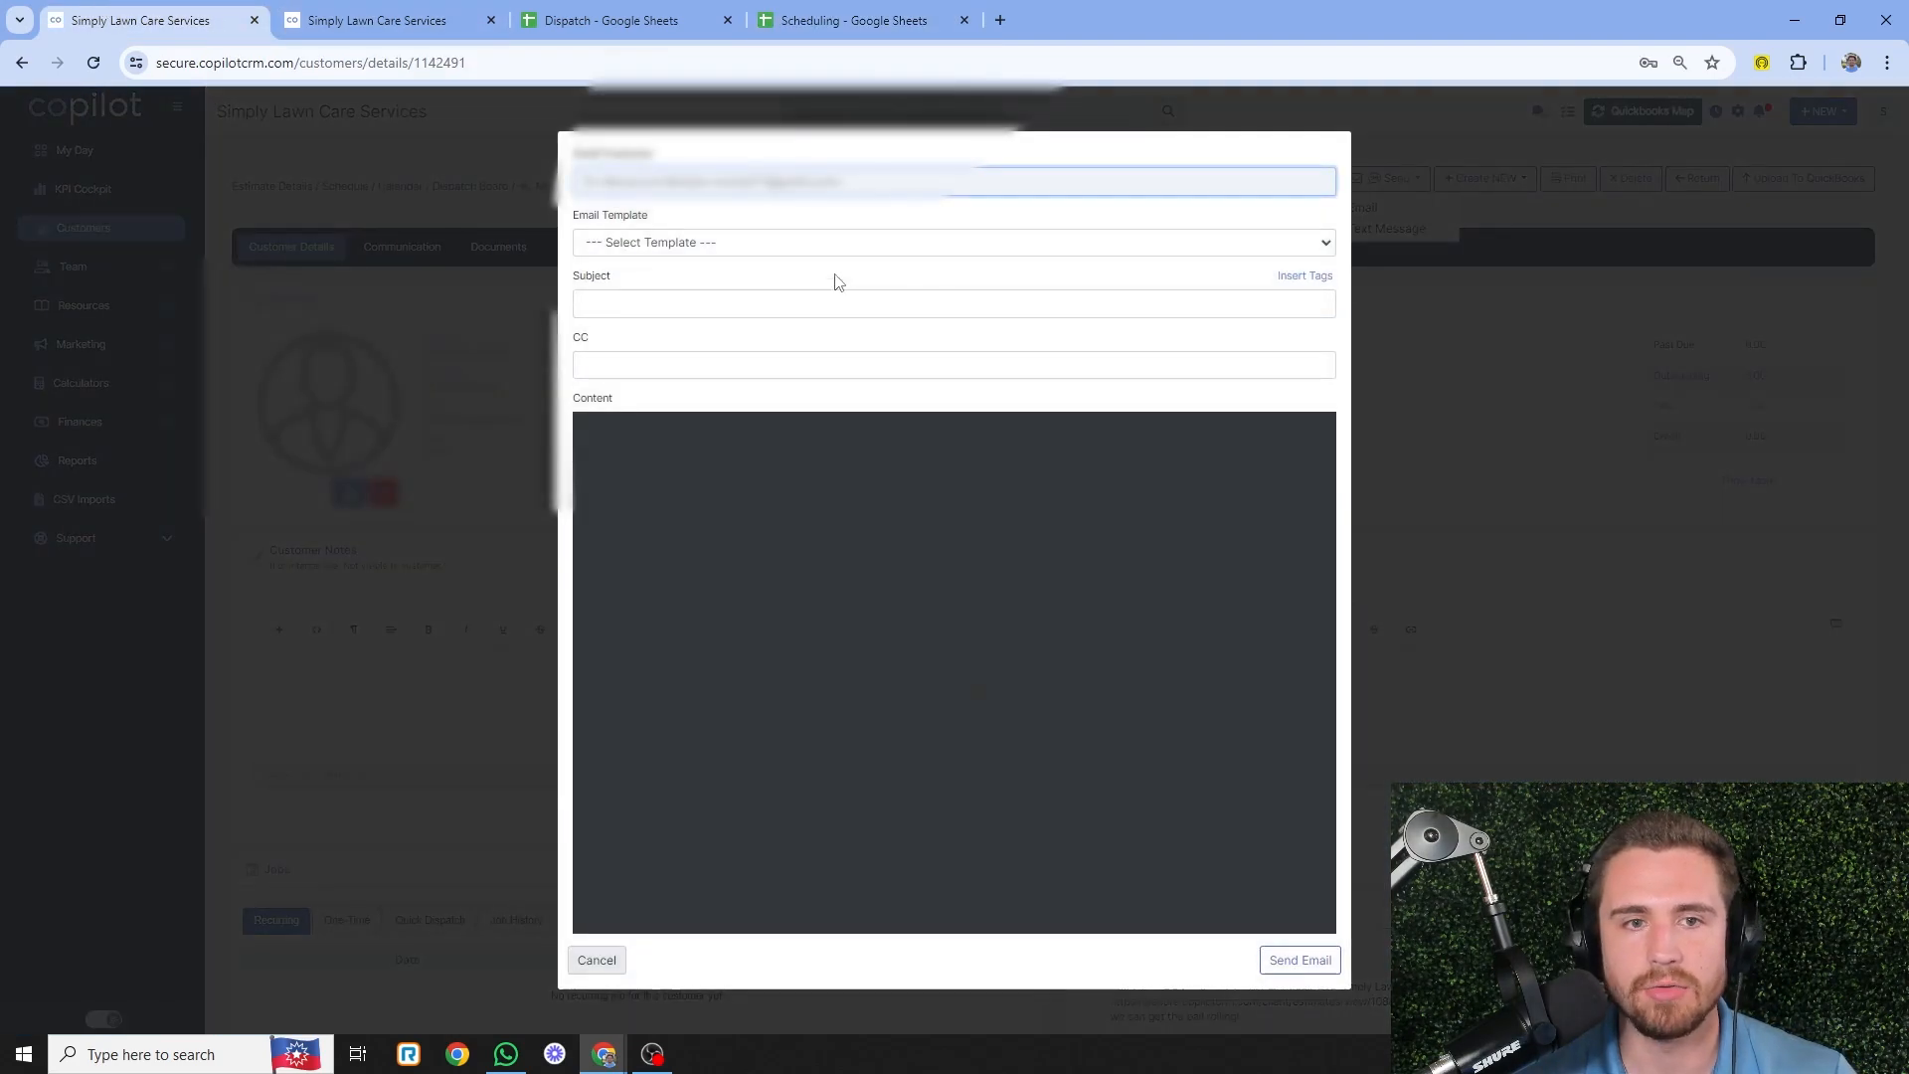
- Load the PROJECT - Scheduling Day template, subject 'Our Teams Coming This Week!'
click(835, 243)
scroll(838, 301, down, 10)
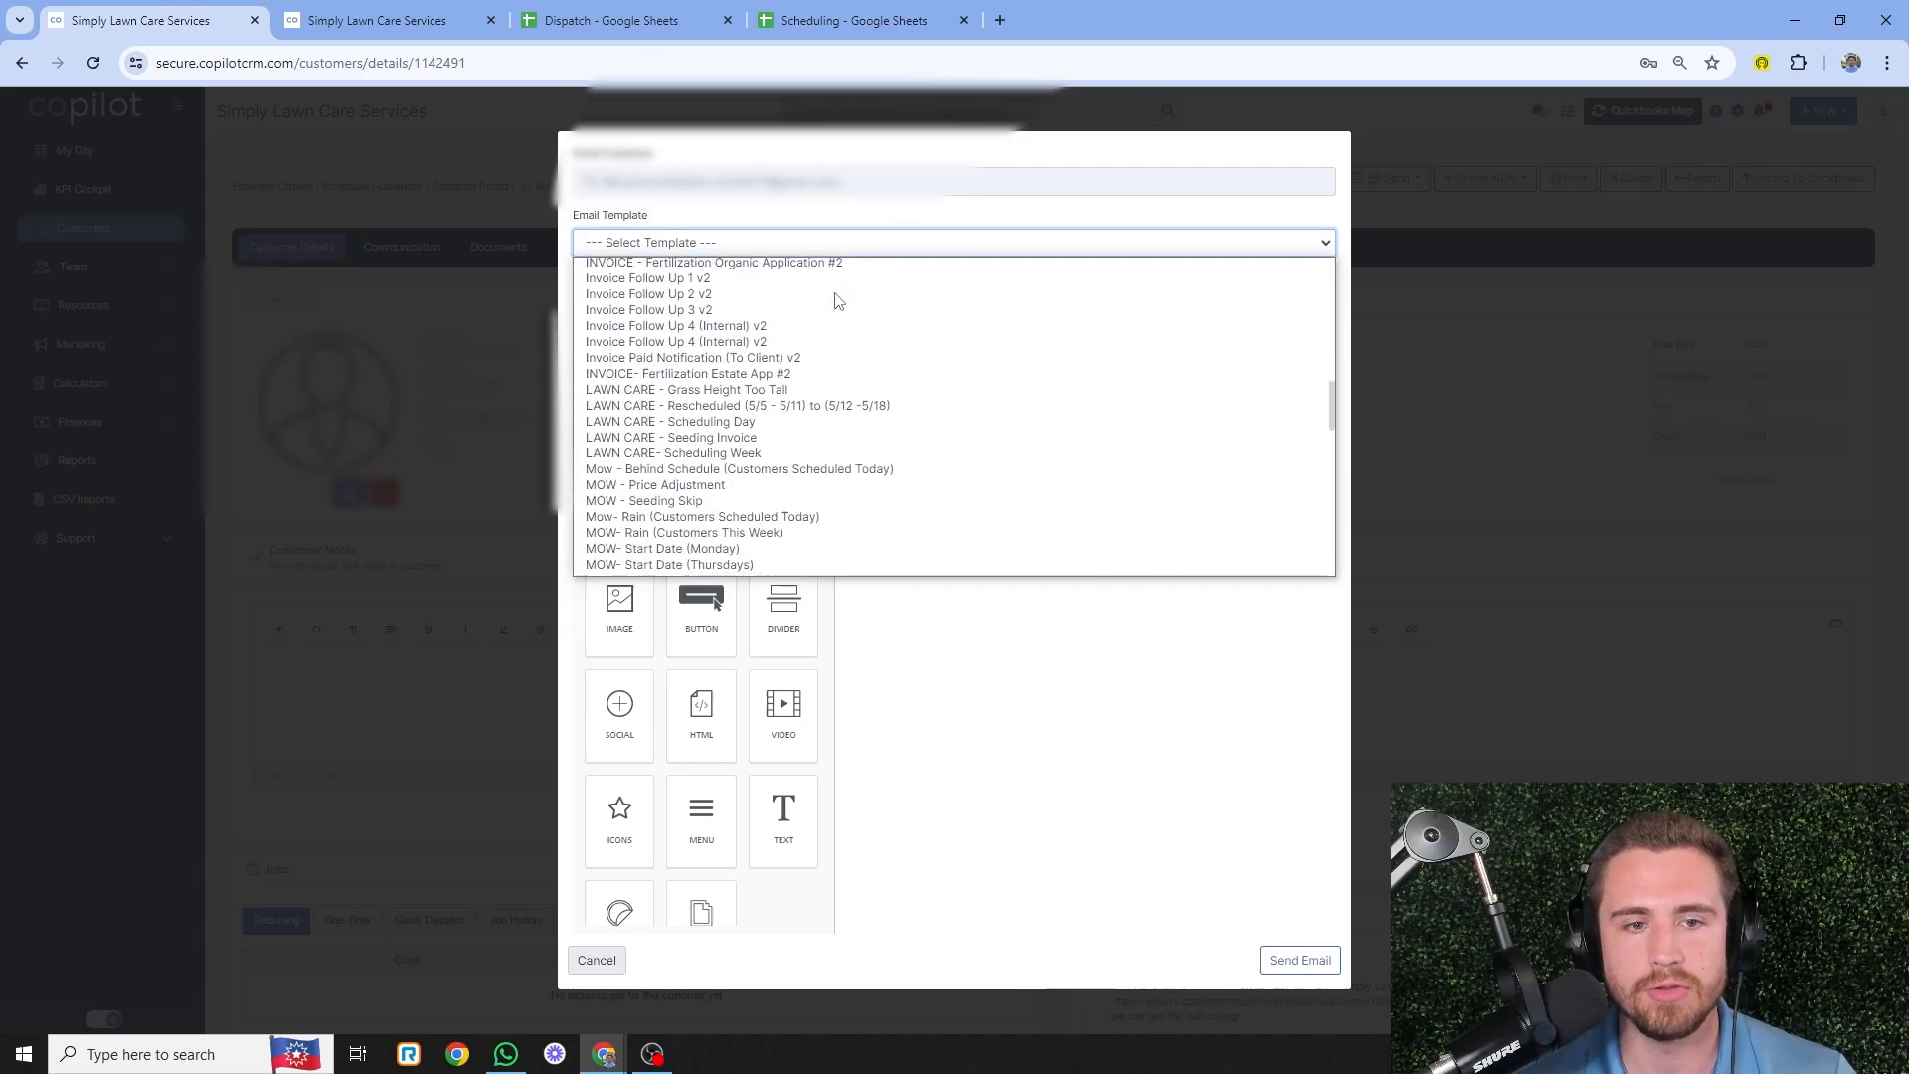
scroll(838, 301, down, 6)
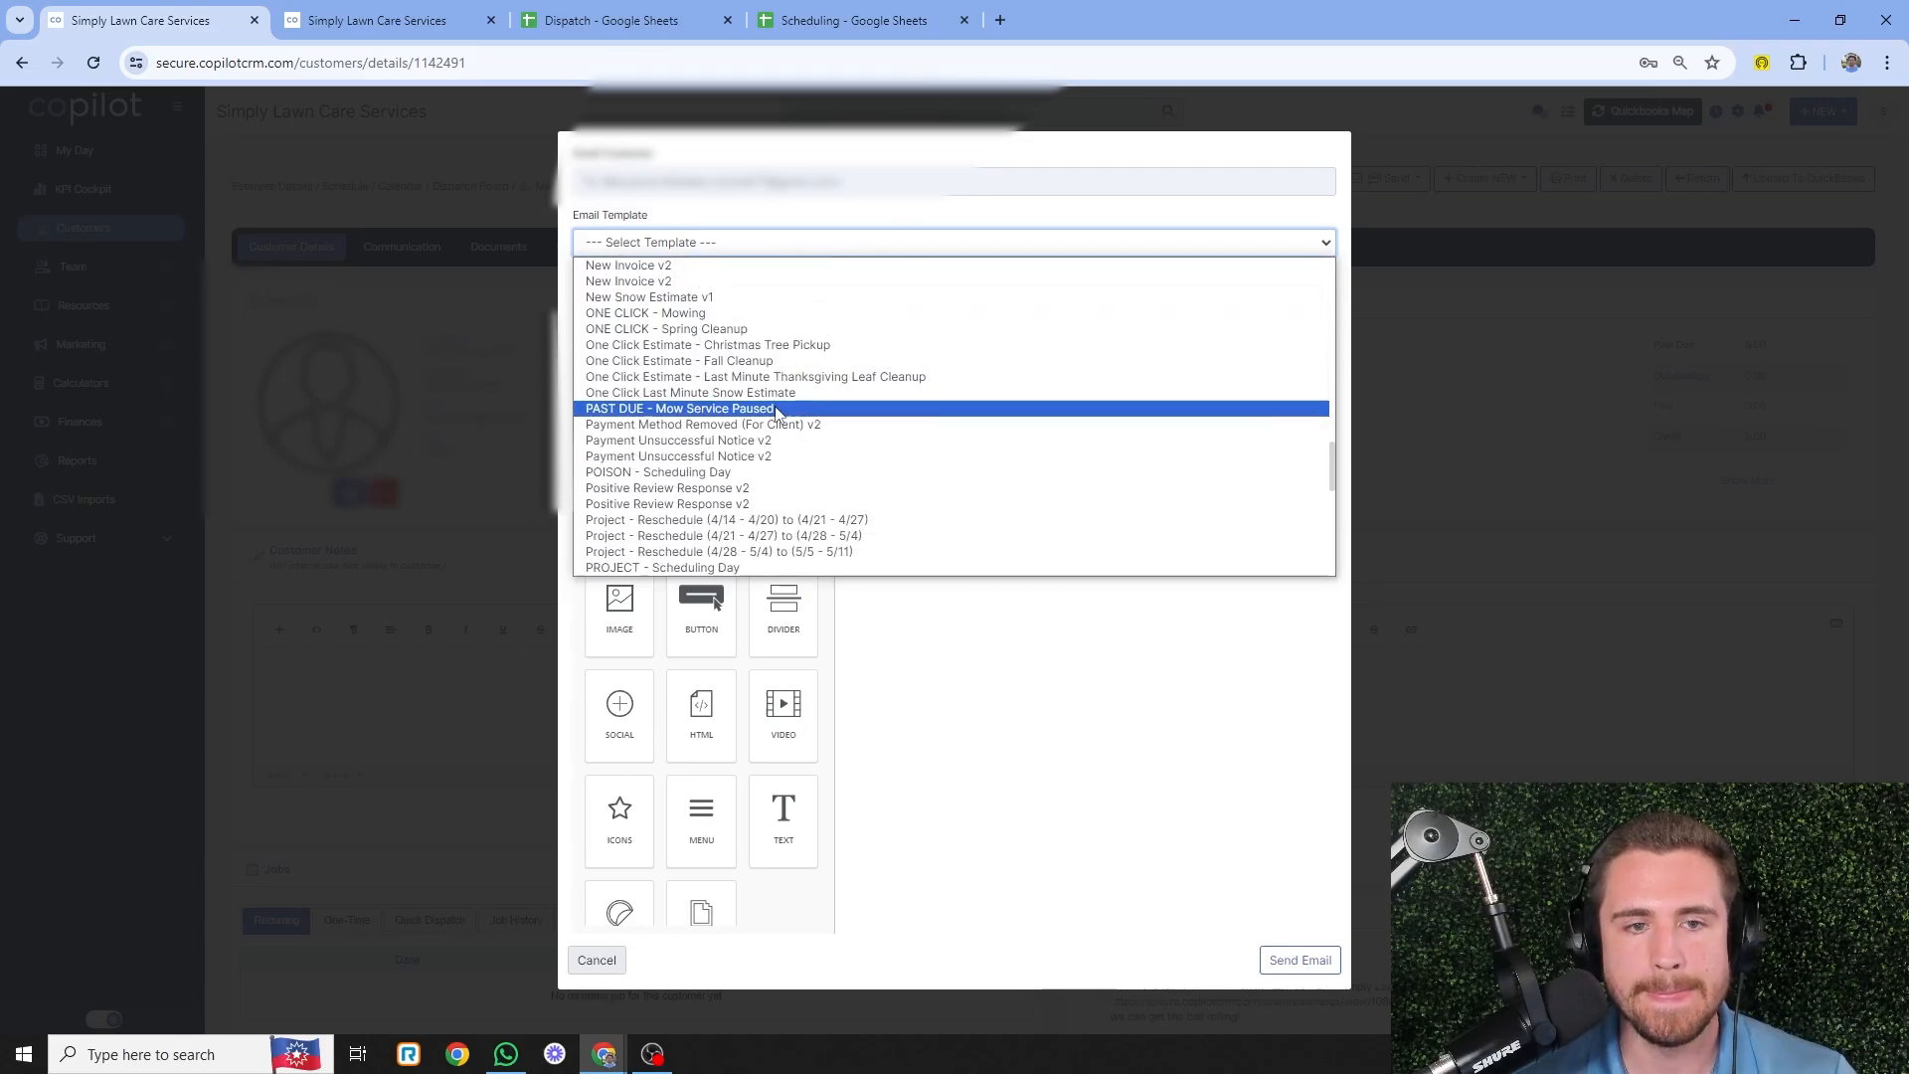
scroll(767, 343, down, 4)
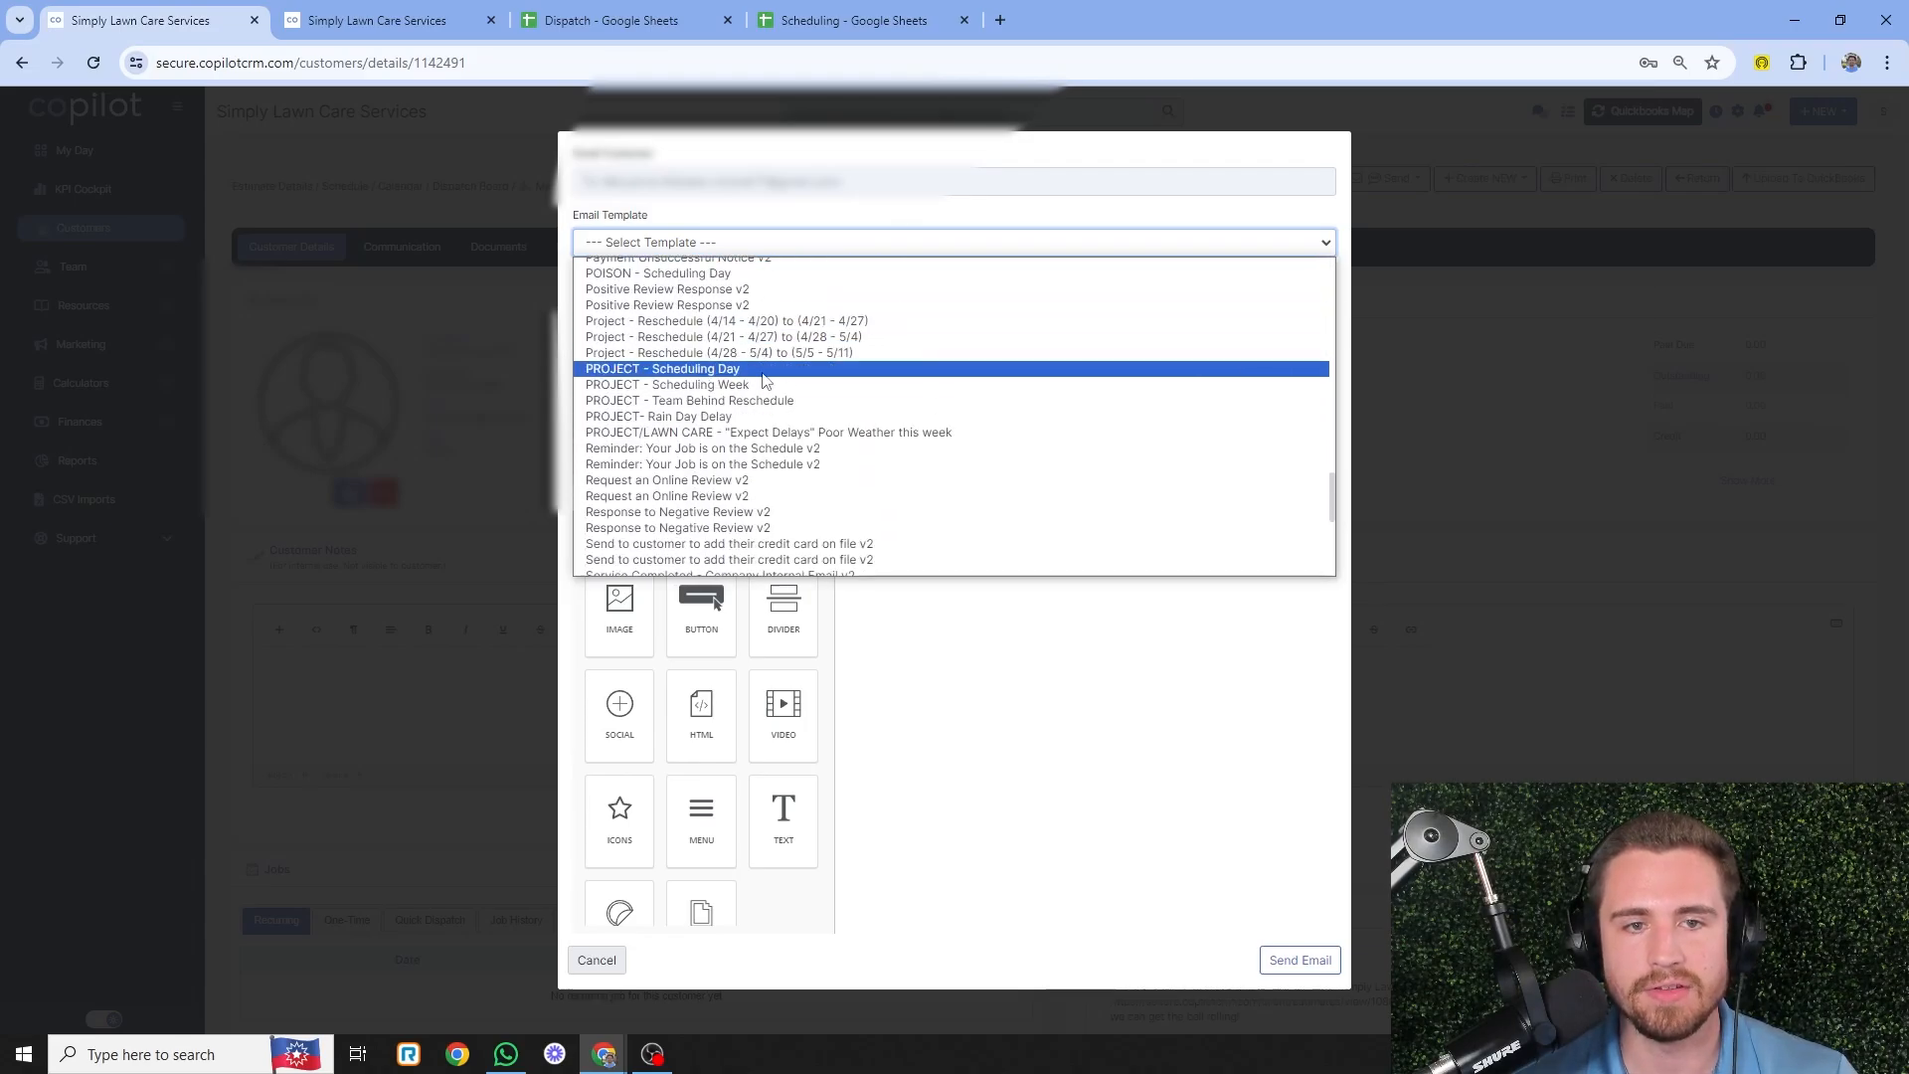
click(765, 370)
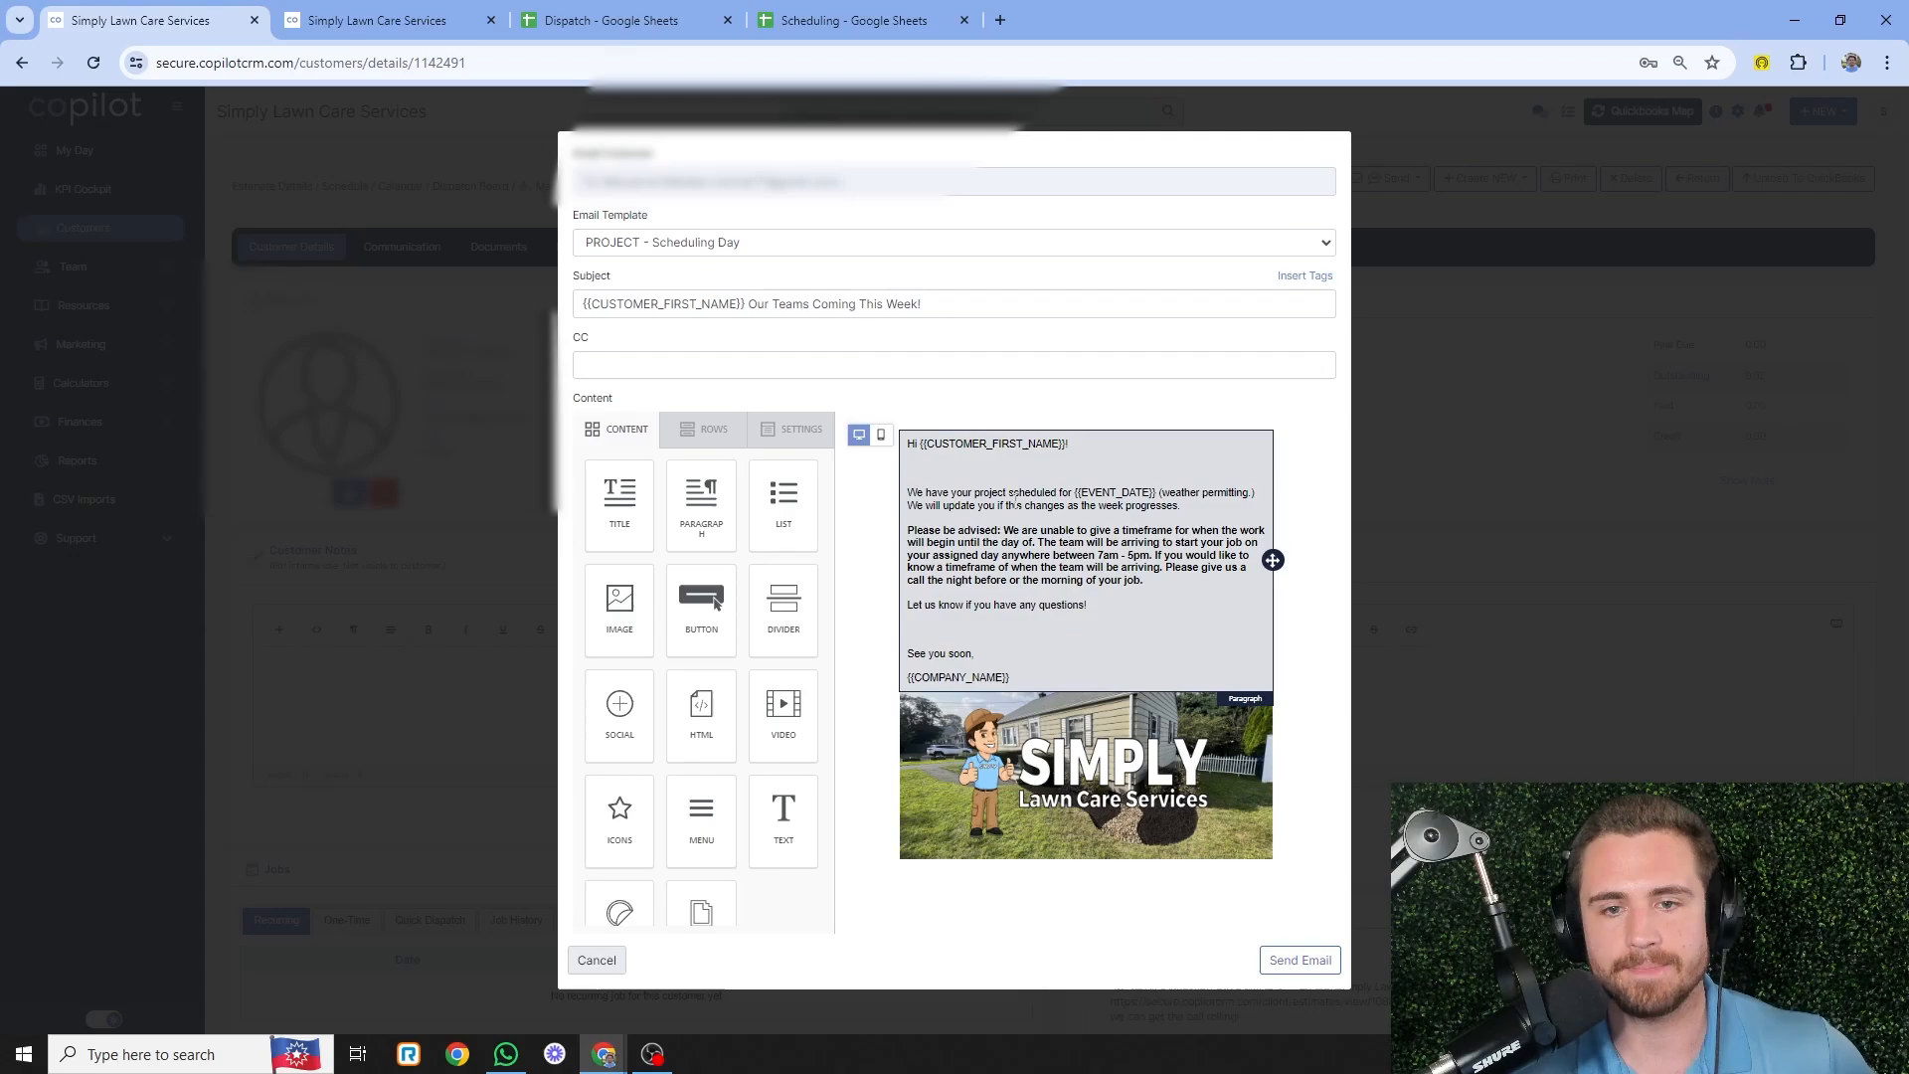
- Review the body's {{EVENT_DATE}} tag and bold Please be advised paragraph without editing
click(1091, 496)
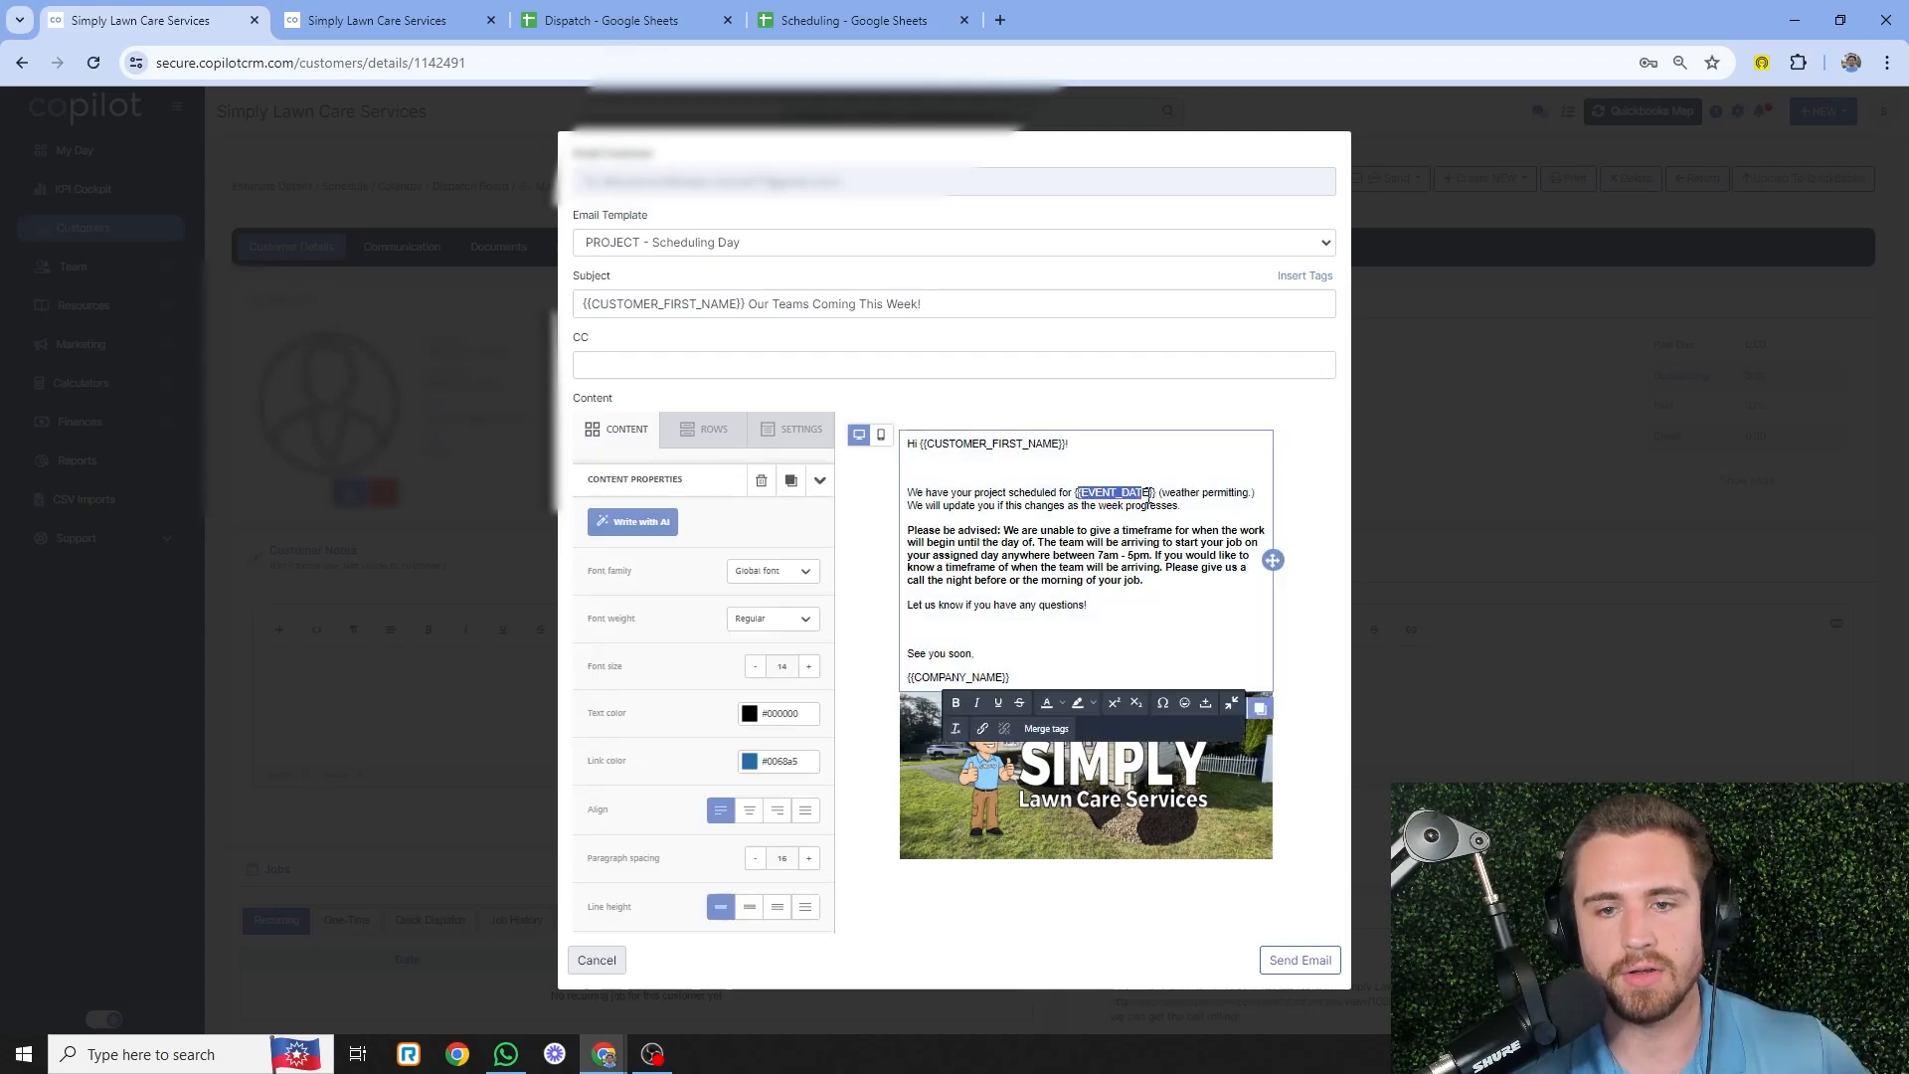
click(1156, 492)
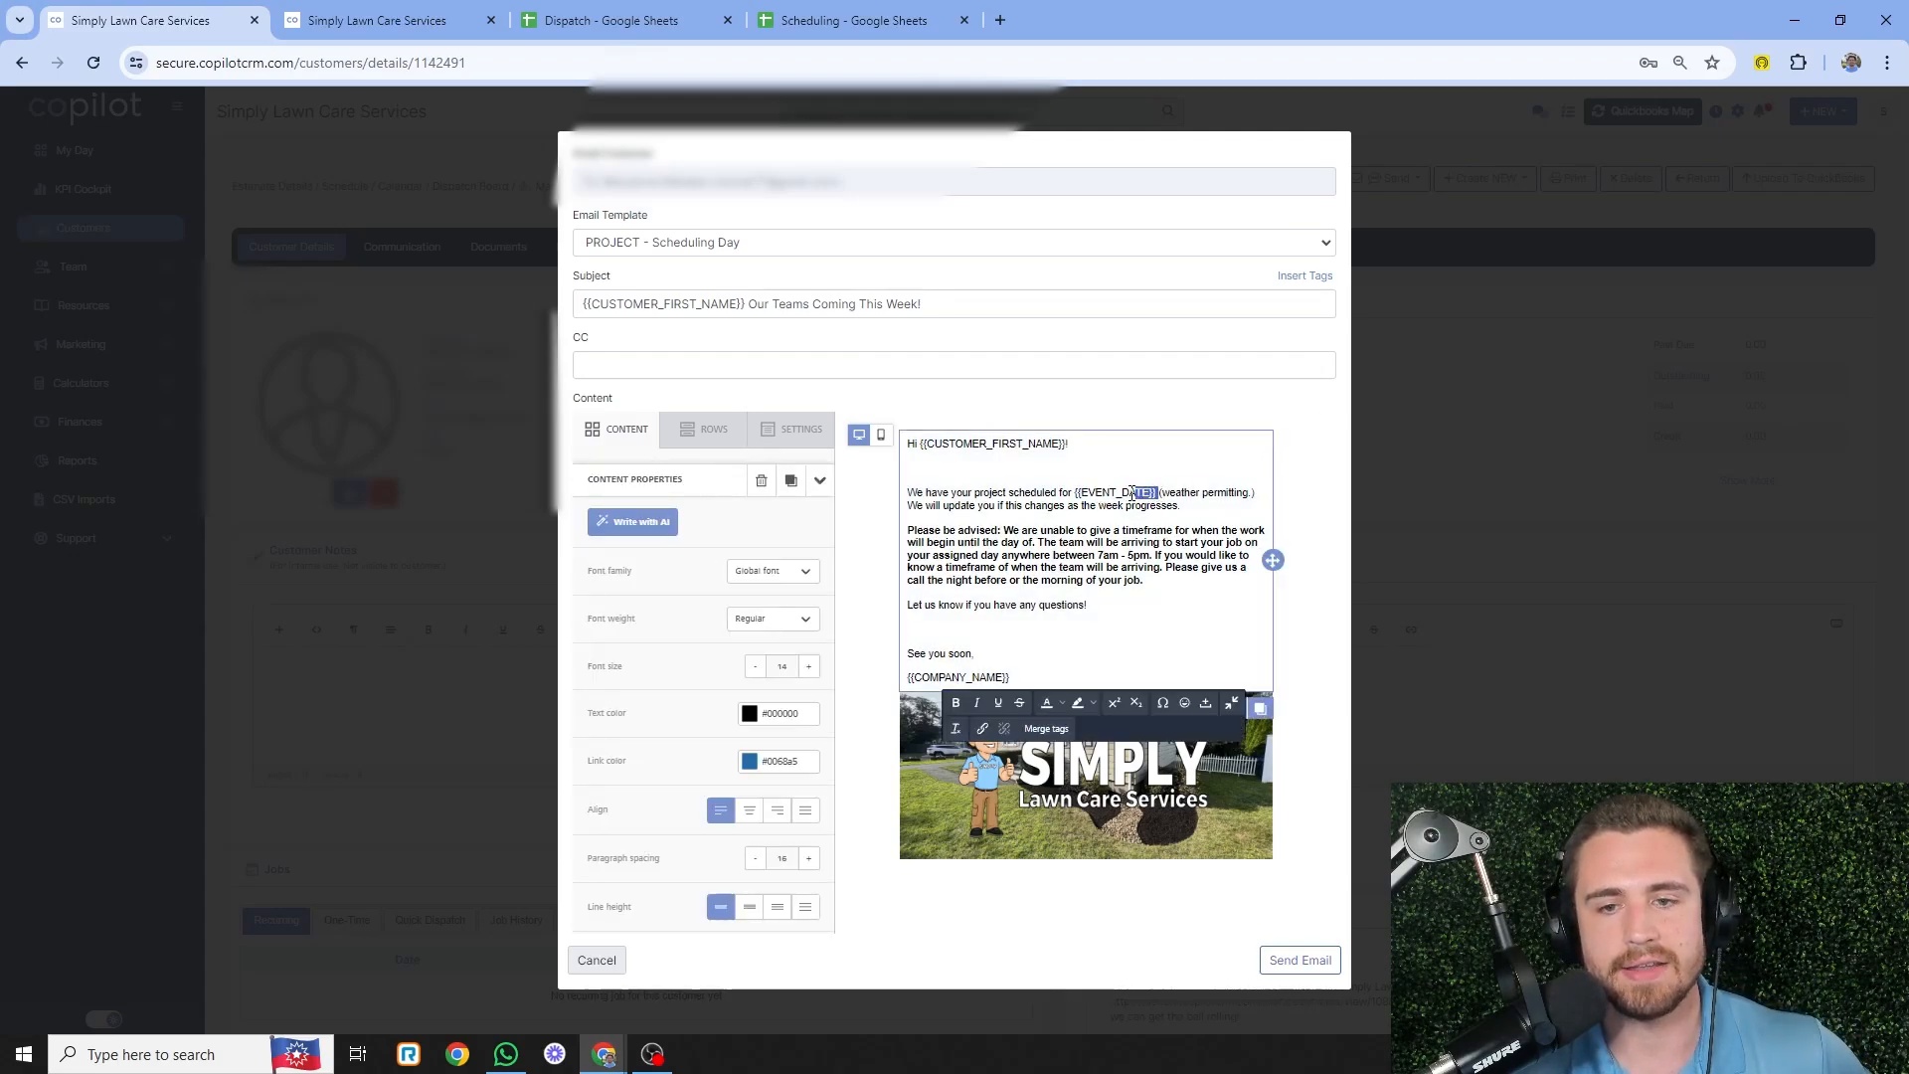
click(1091, 492)
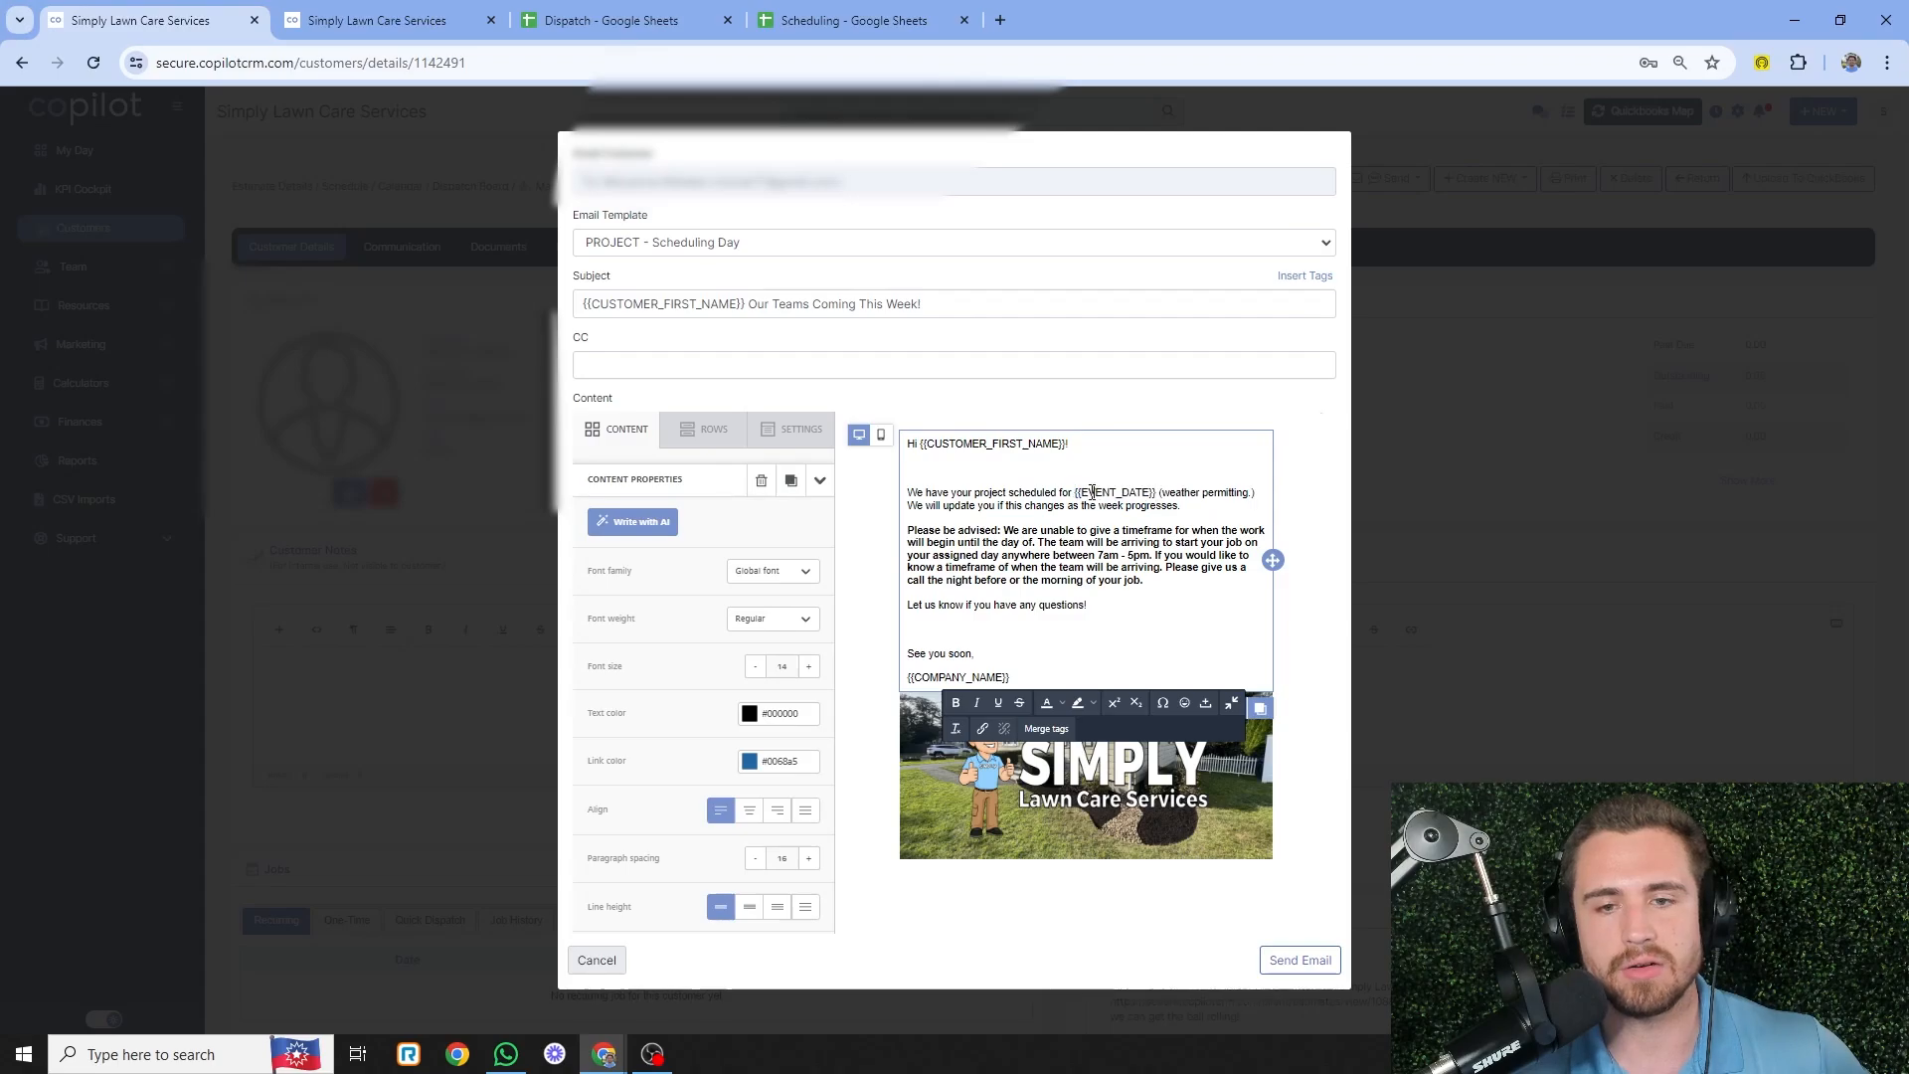
drag(1075, 491, 1130, 483)
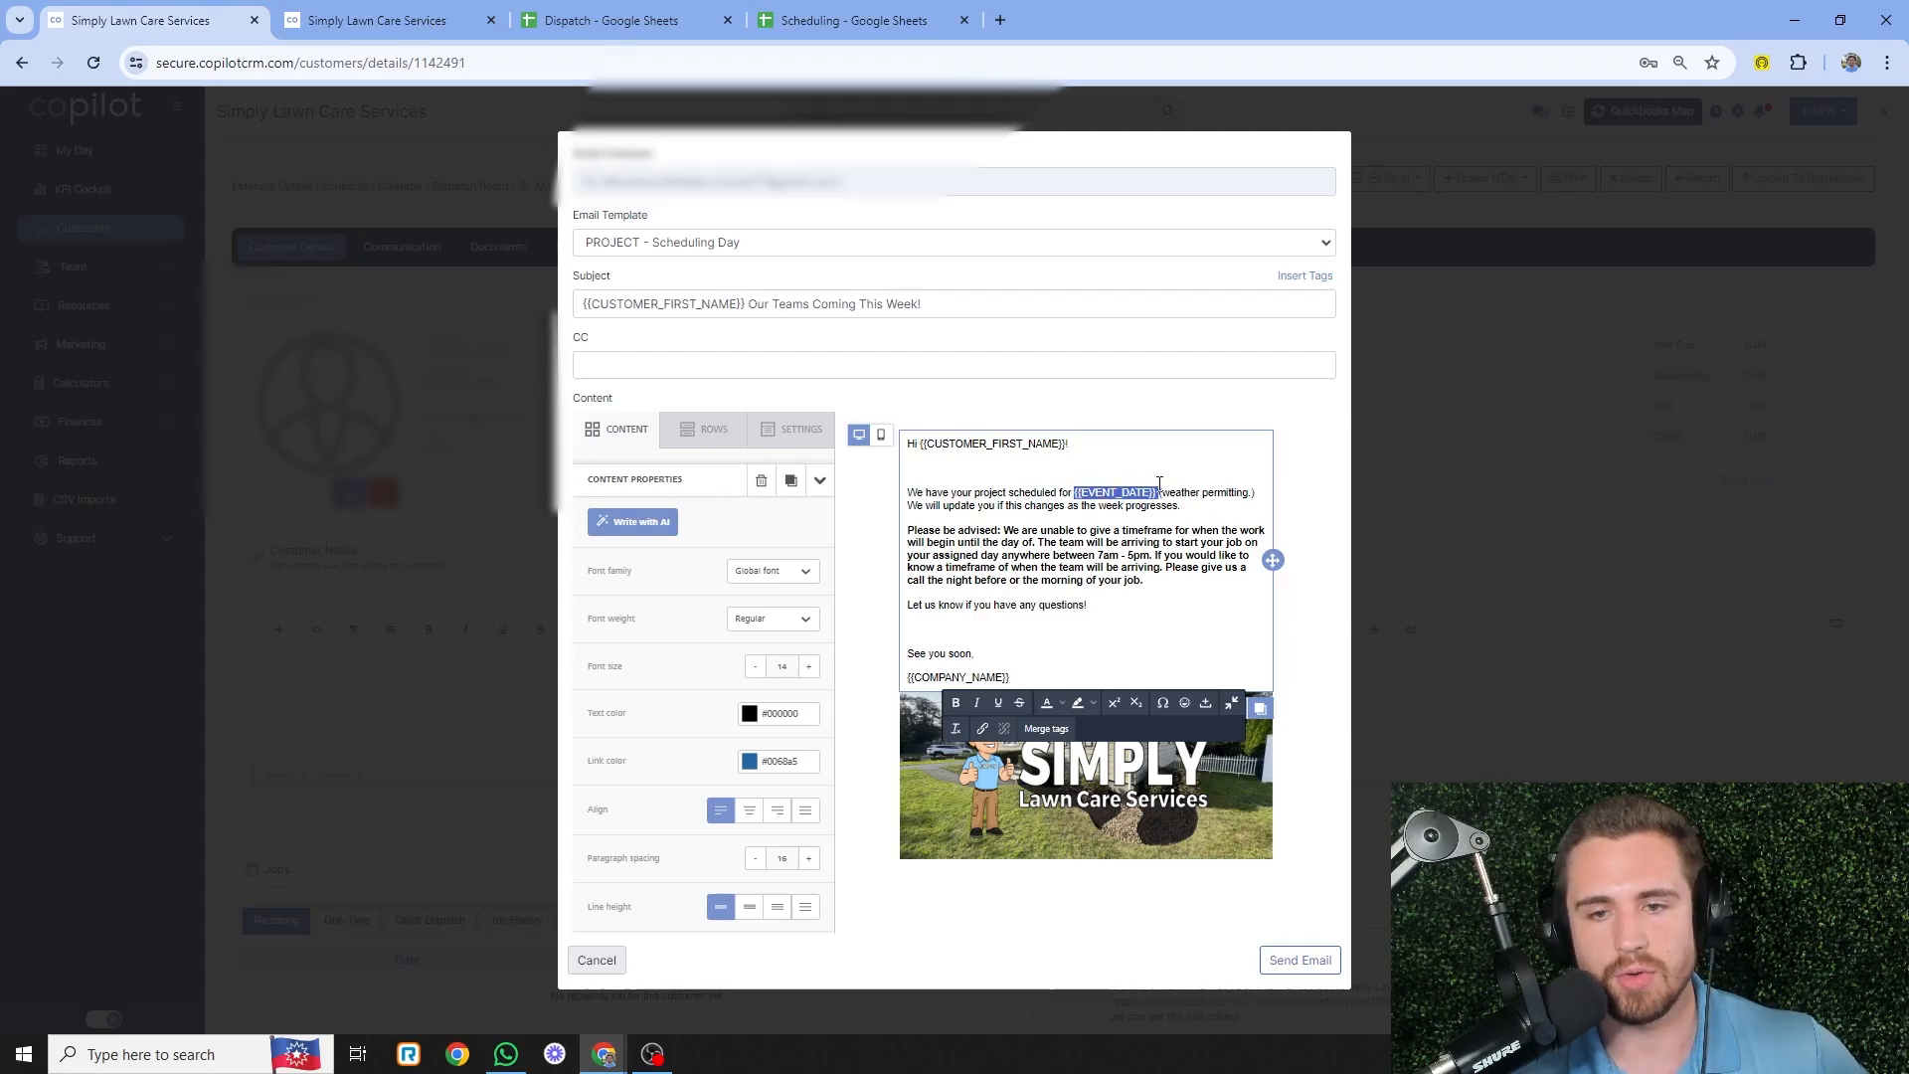
click(1148, 494)
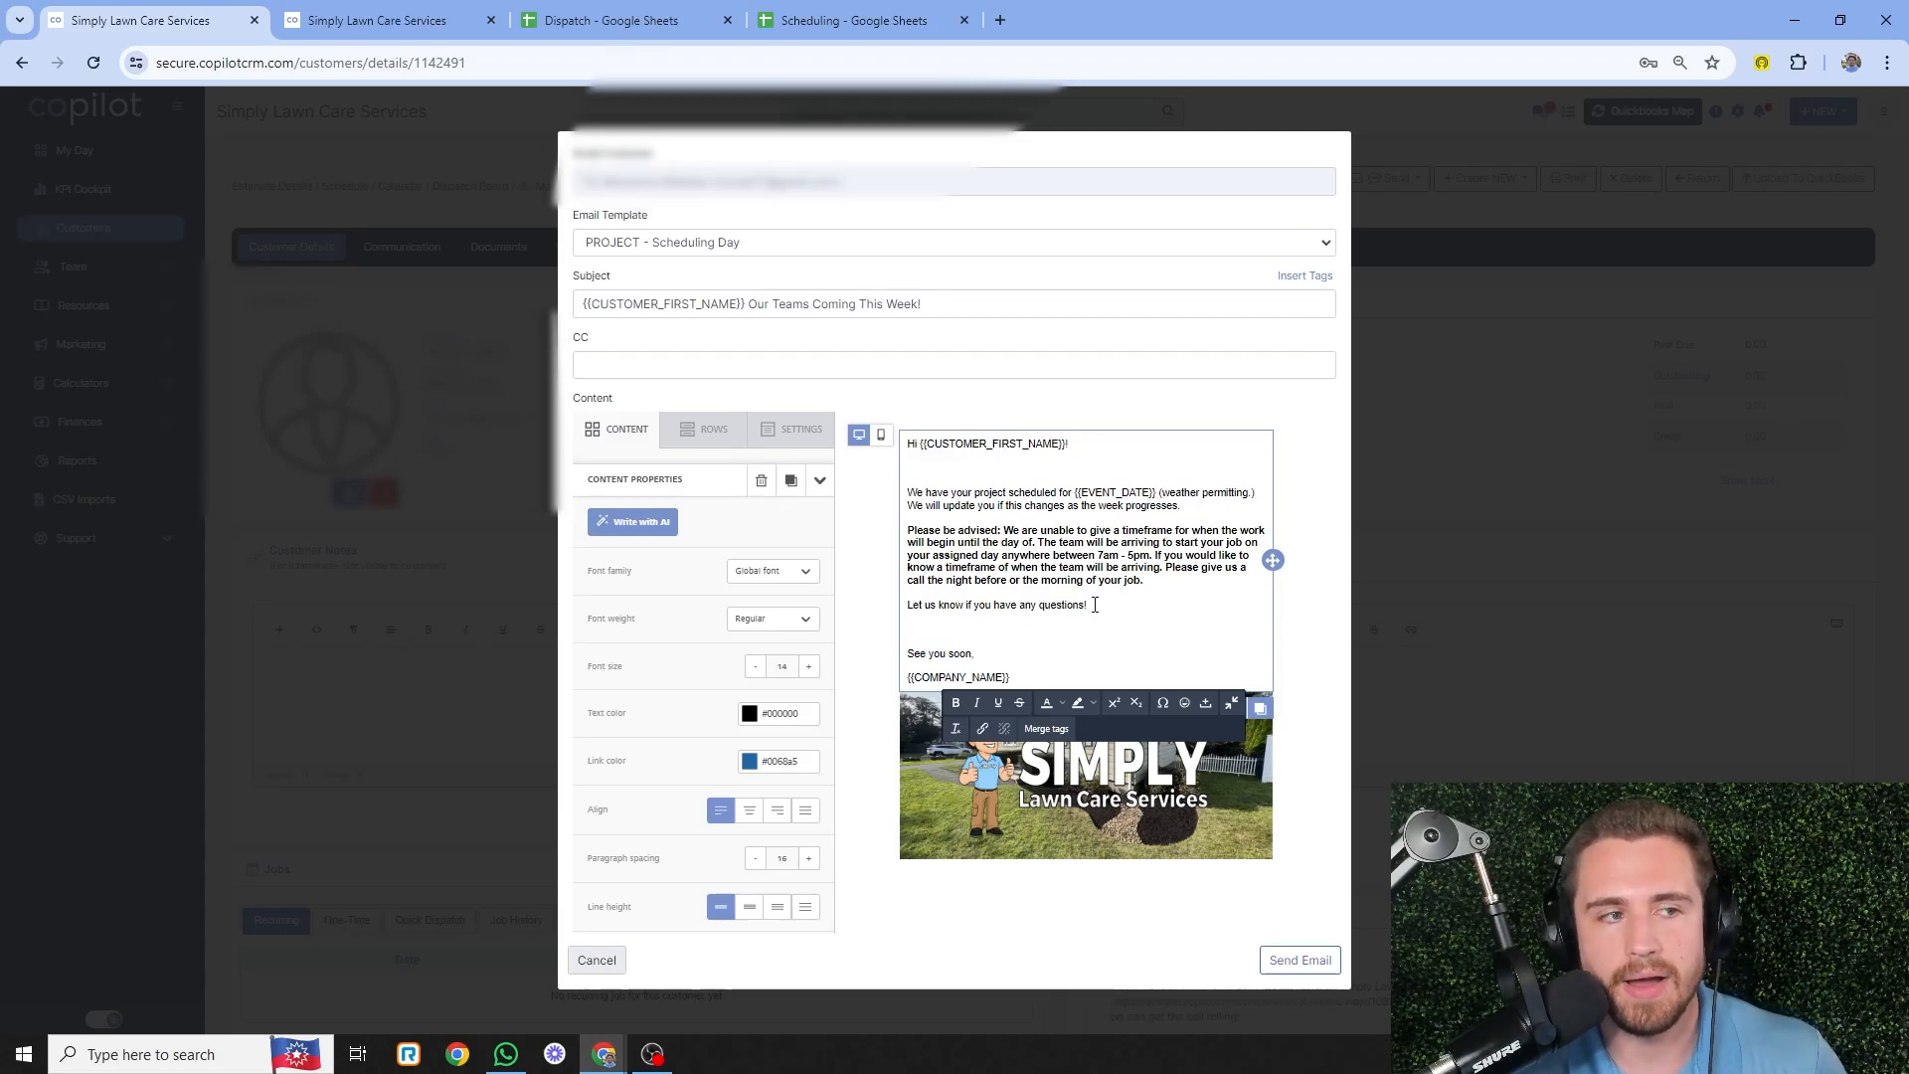
drag(1161, 580, 907, 530)
click(1113, 543)
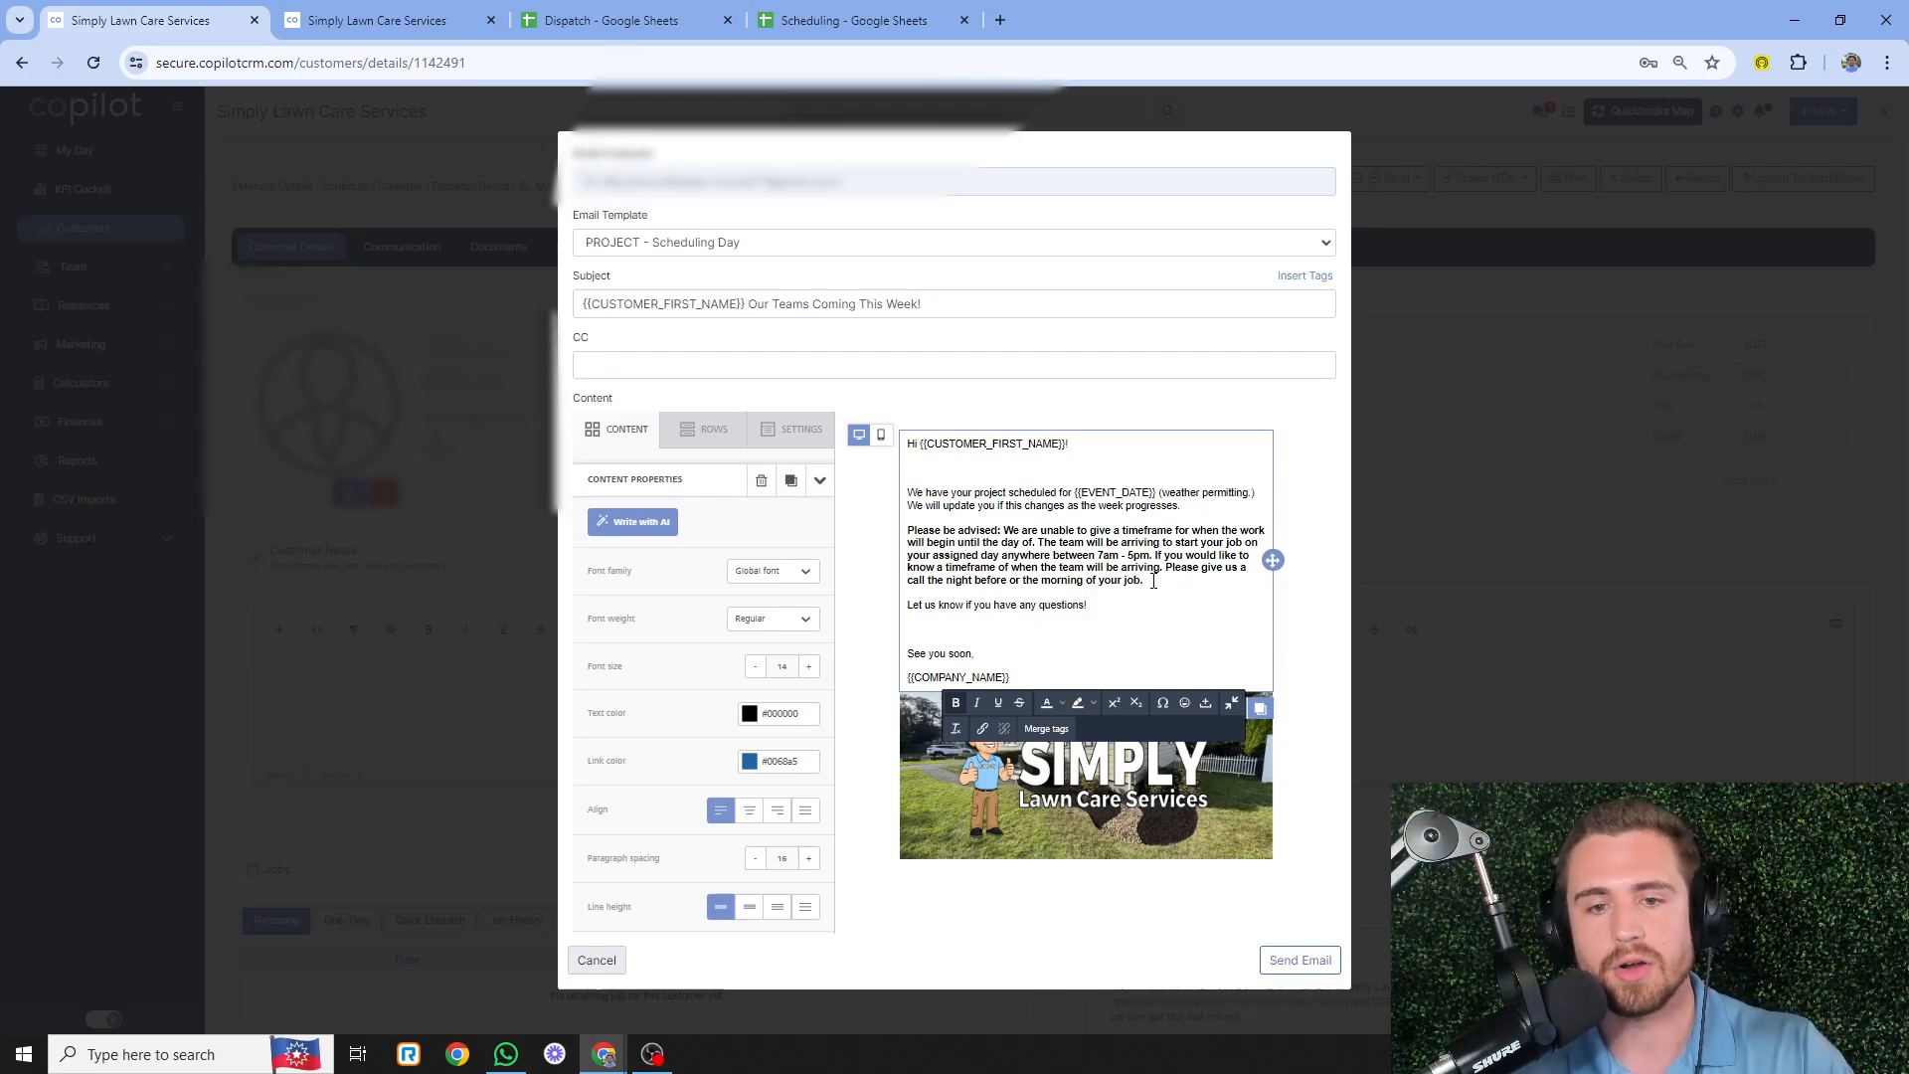
drag(1153, 580, 907, 530)
click(1060, 492)
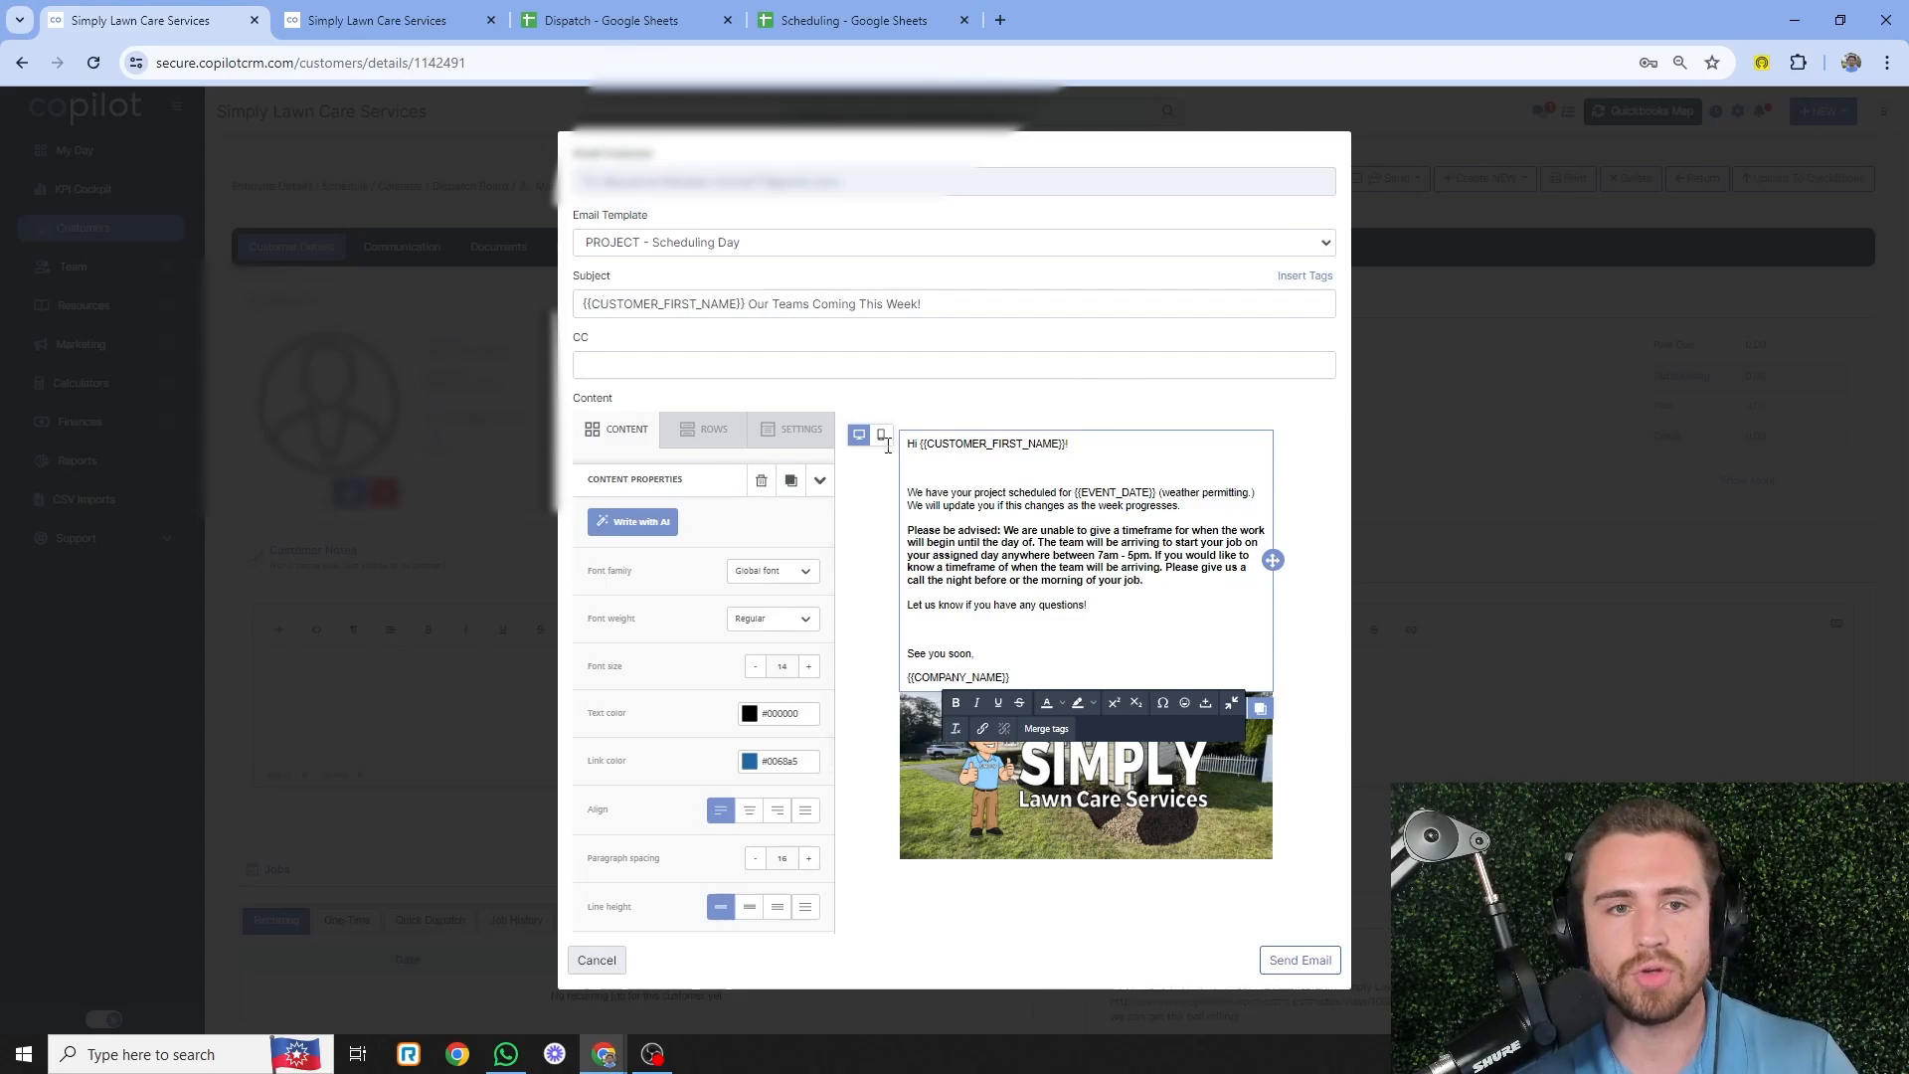
- Discard the open email unsent and return to the Jul 07, 2024 Dispatch Board
click(597, 959)
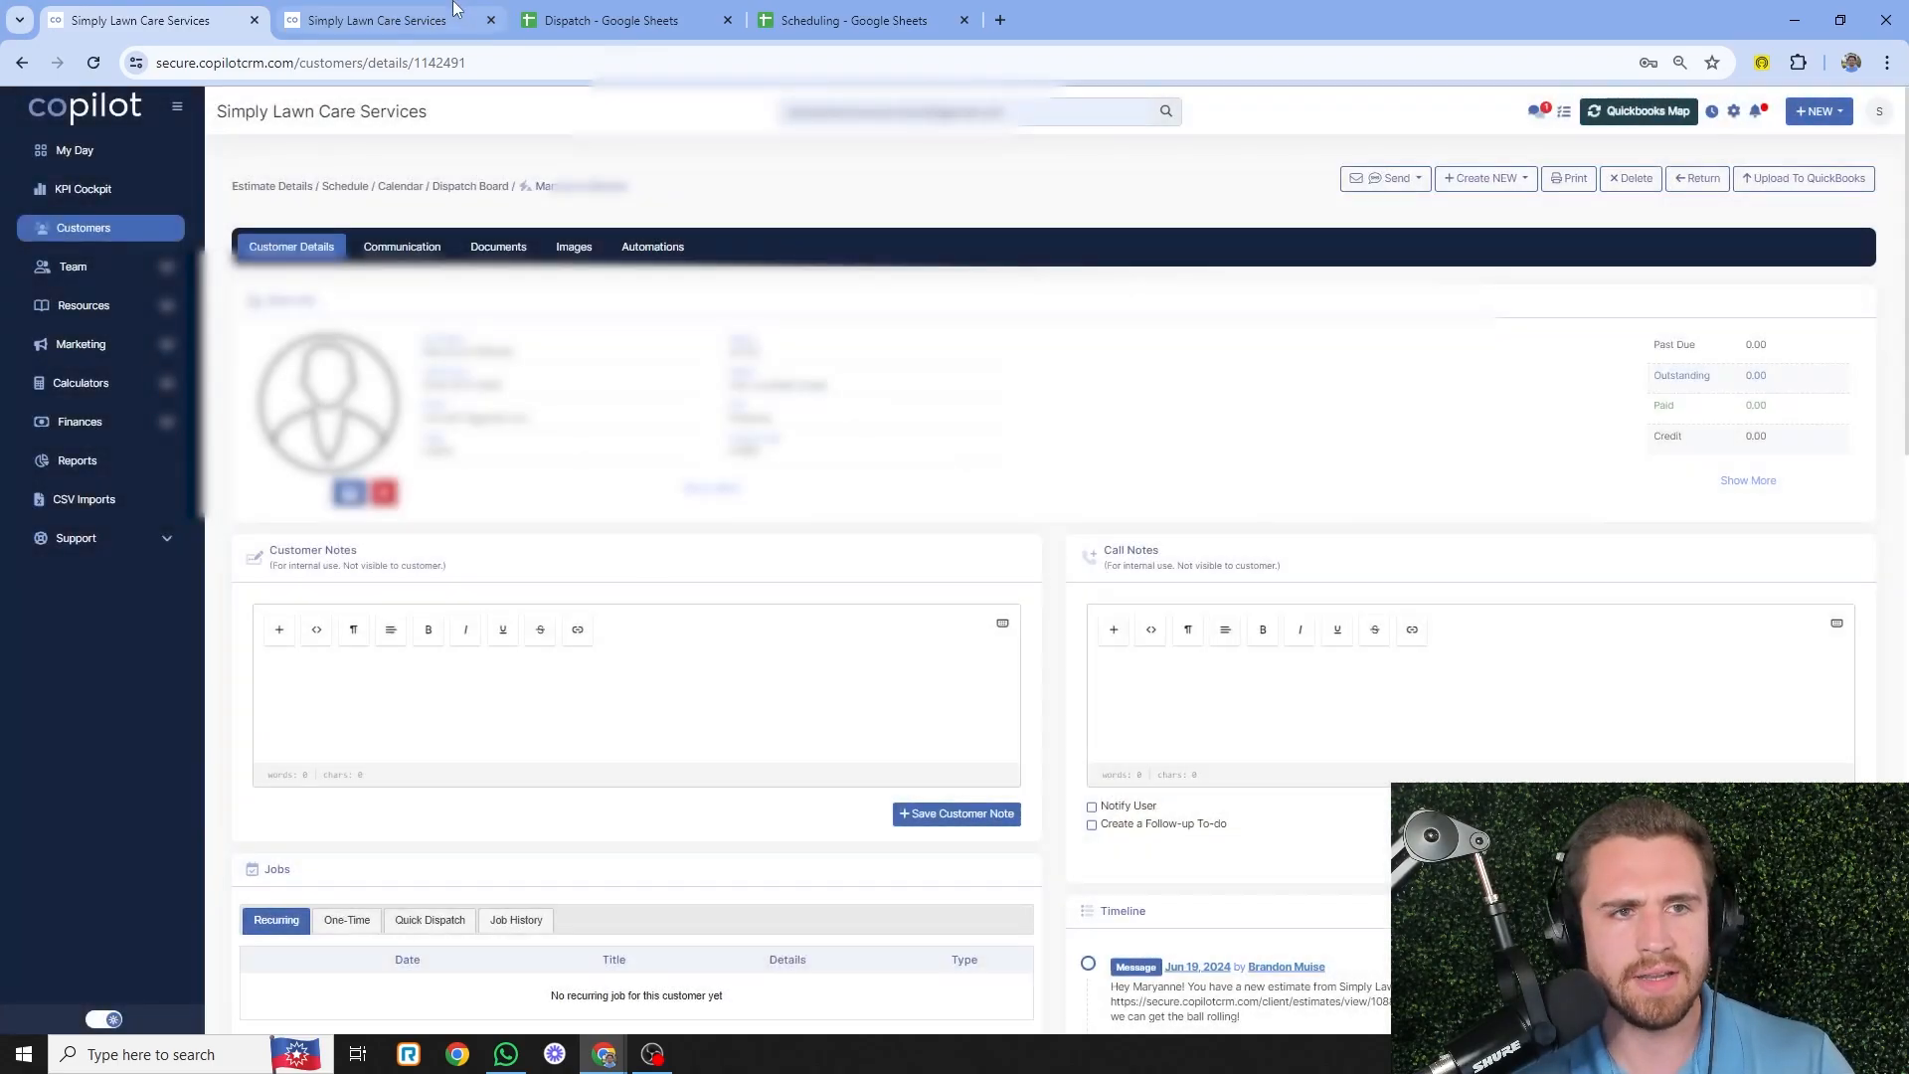
click(378, 20)
scroll(507, 522, down, 2)
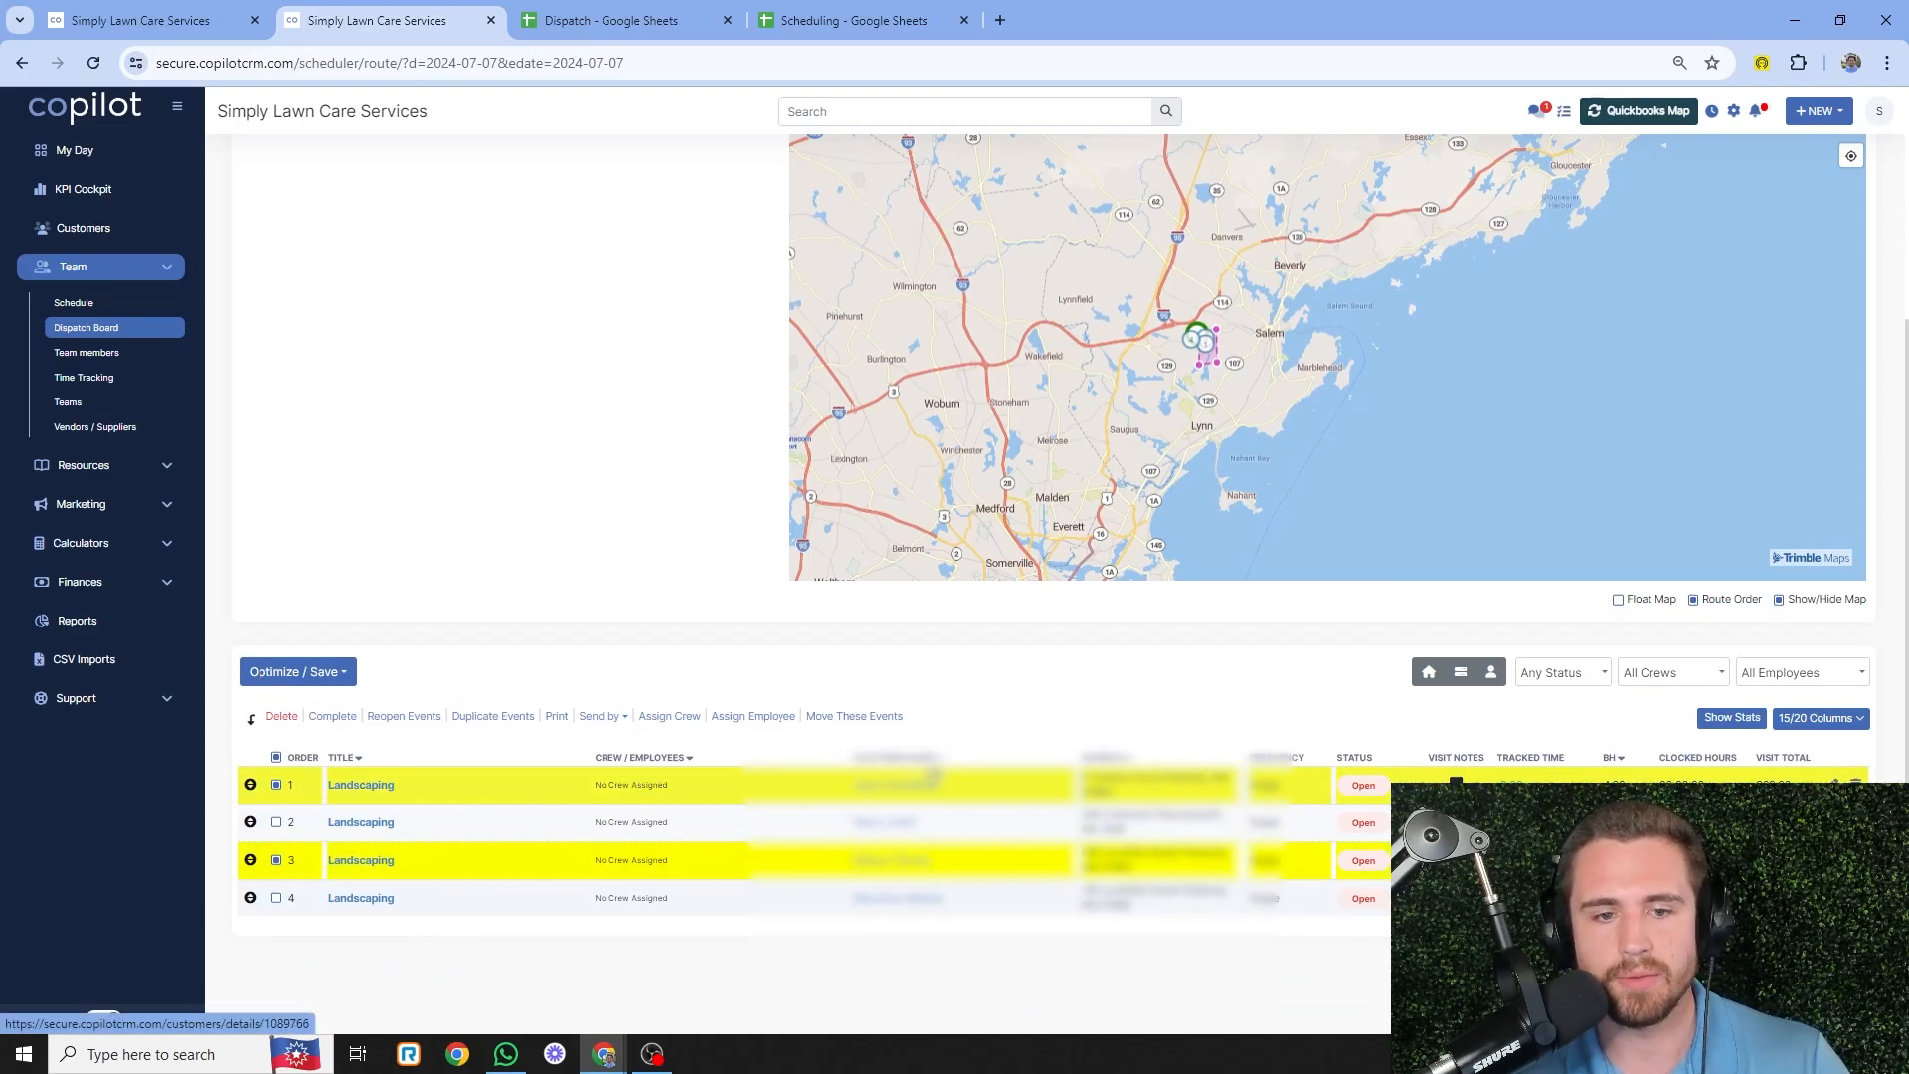
- Start an email to the checked visits using the PROJECT - Scheduling Day template
click(599, 715)
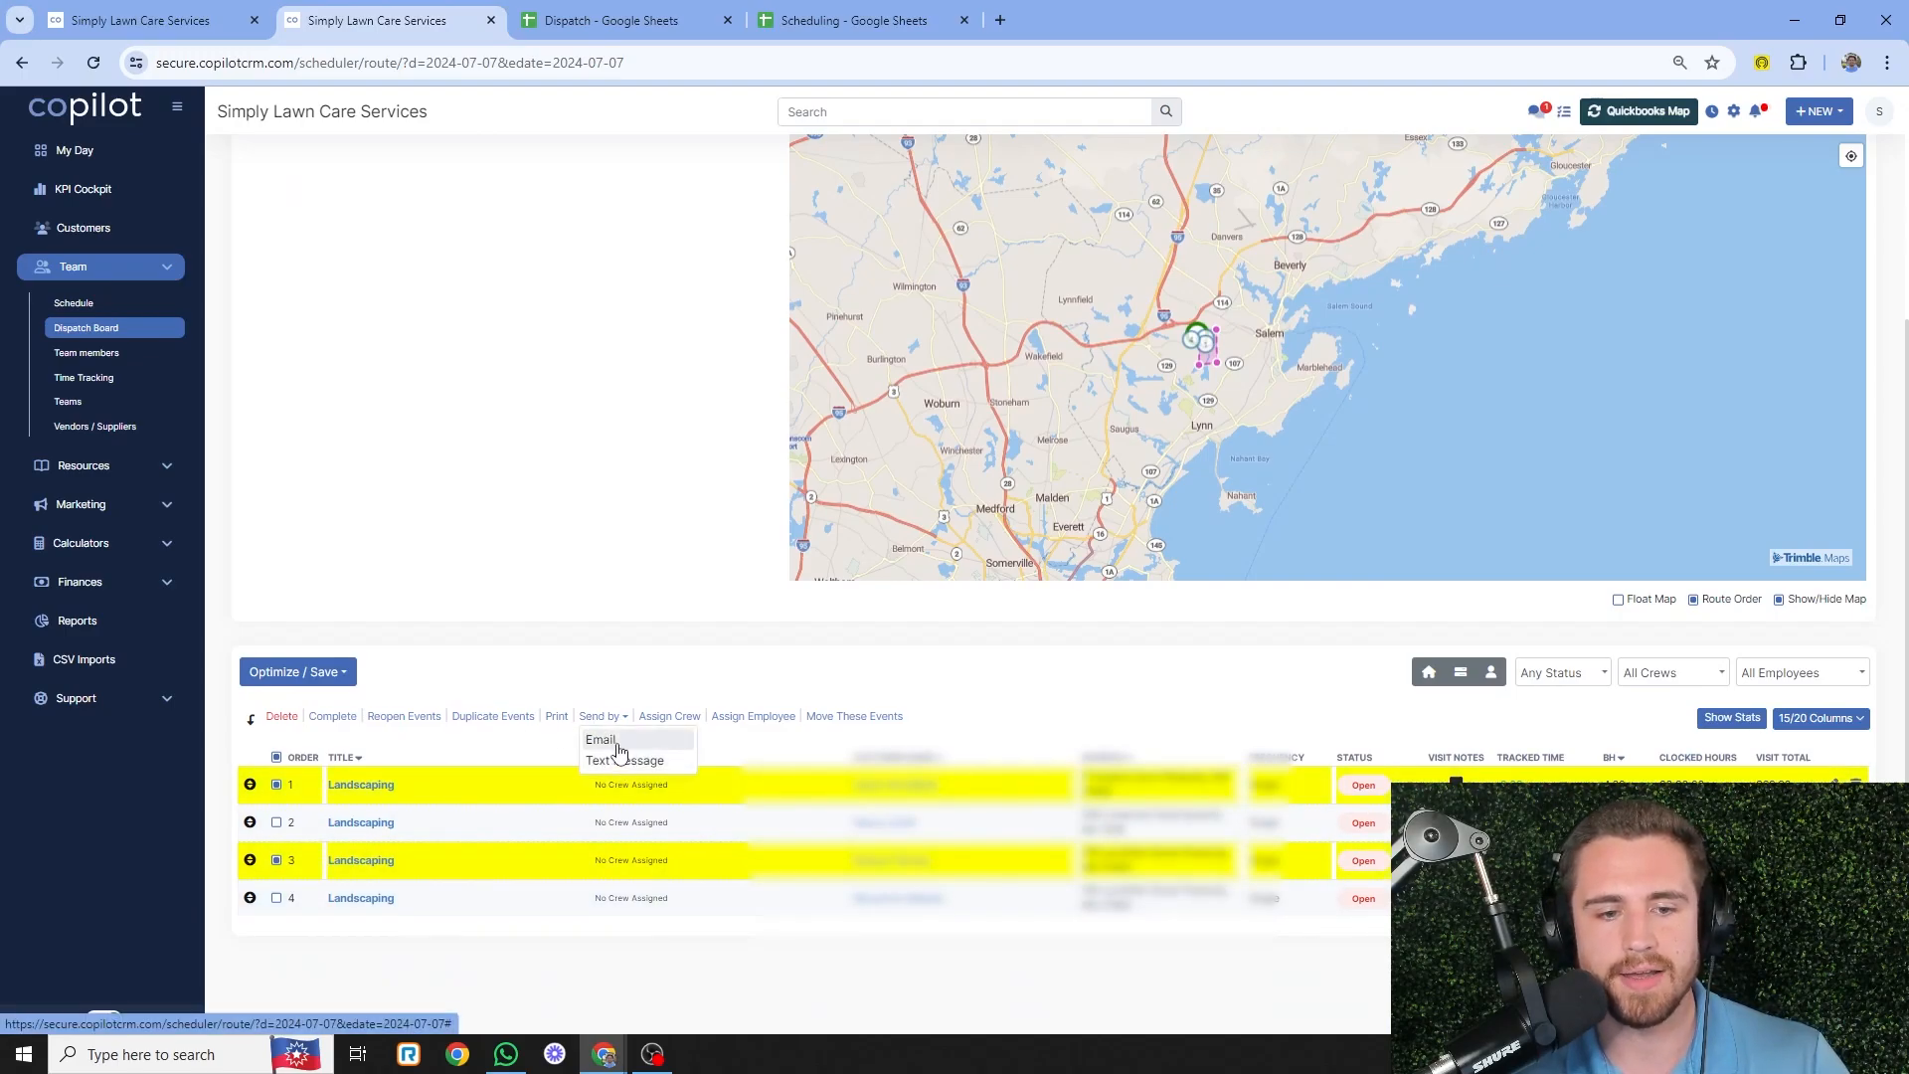
click(619, 741)
click(779, 243)
scroll(852, 335, down, 3)
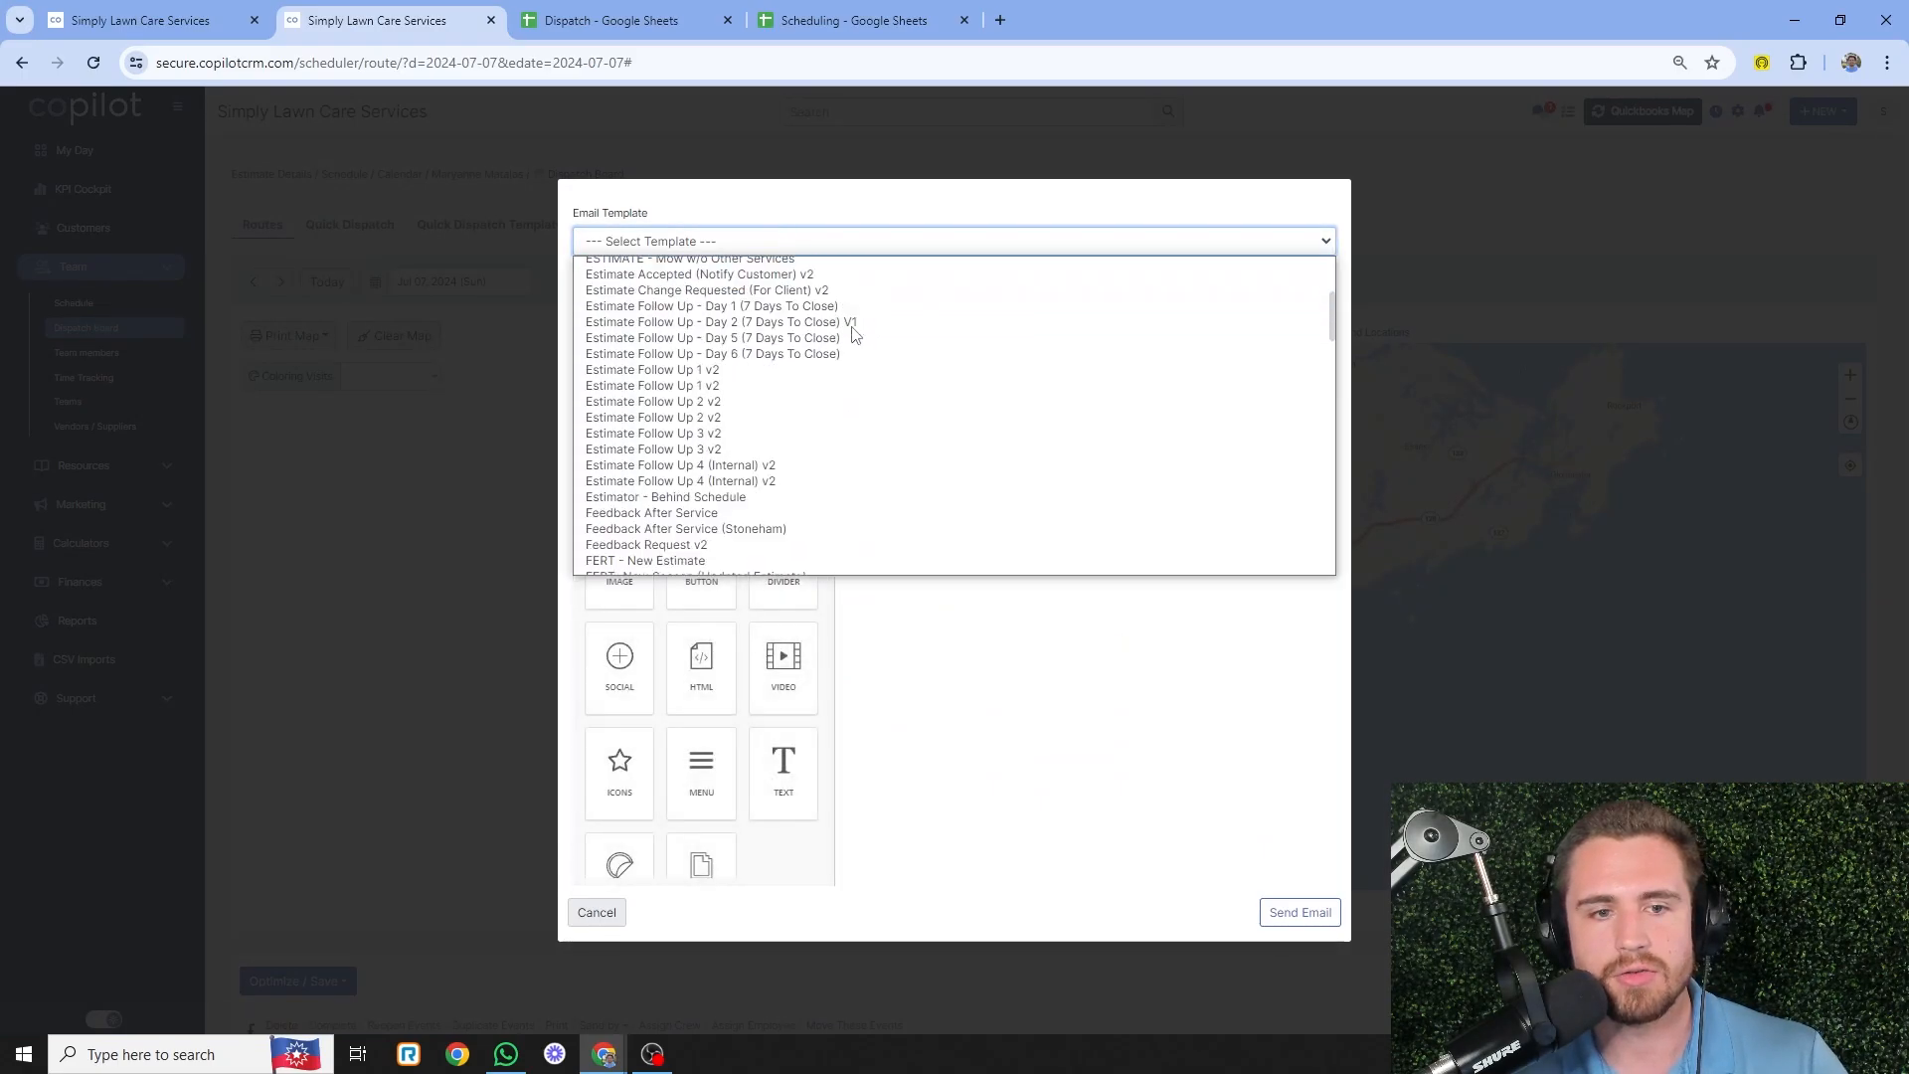
scroll(852, 335, down, 15)
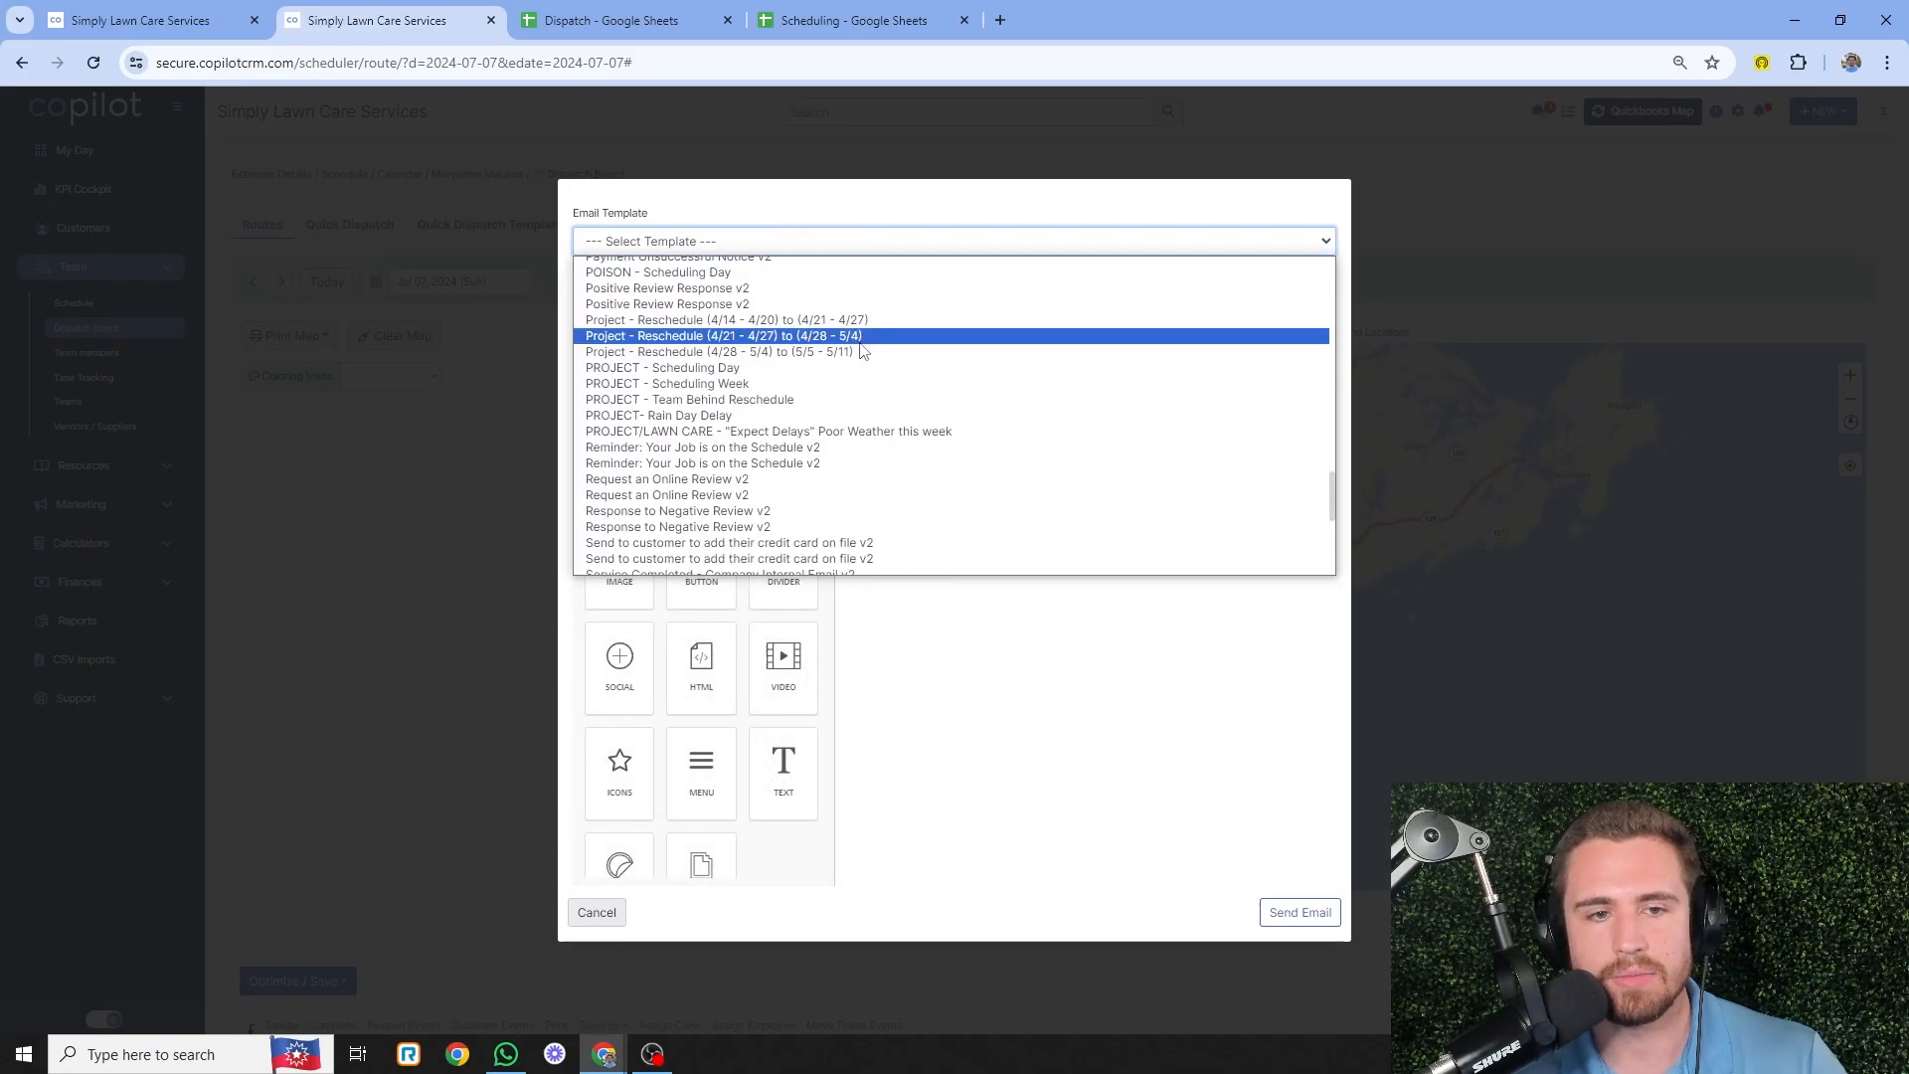
click(855, 368)
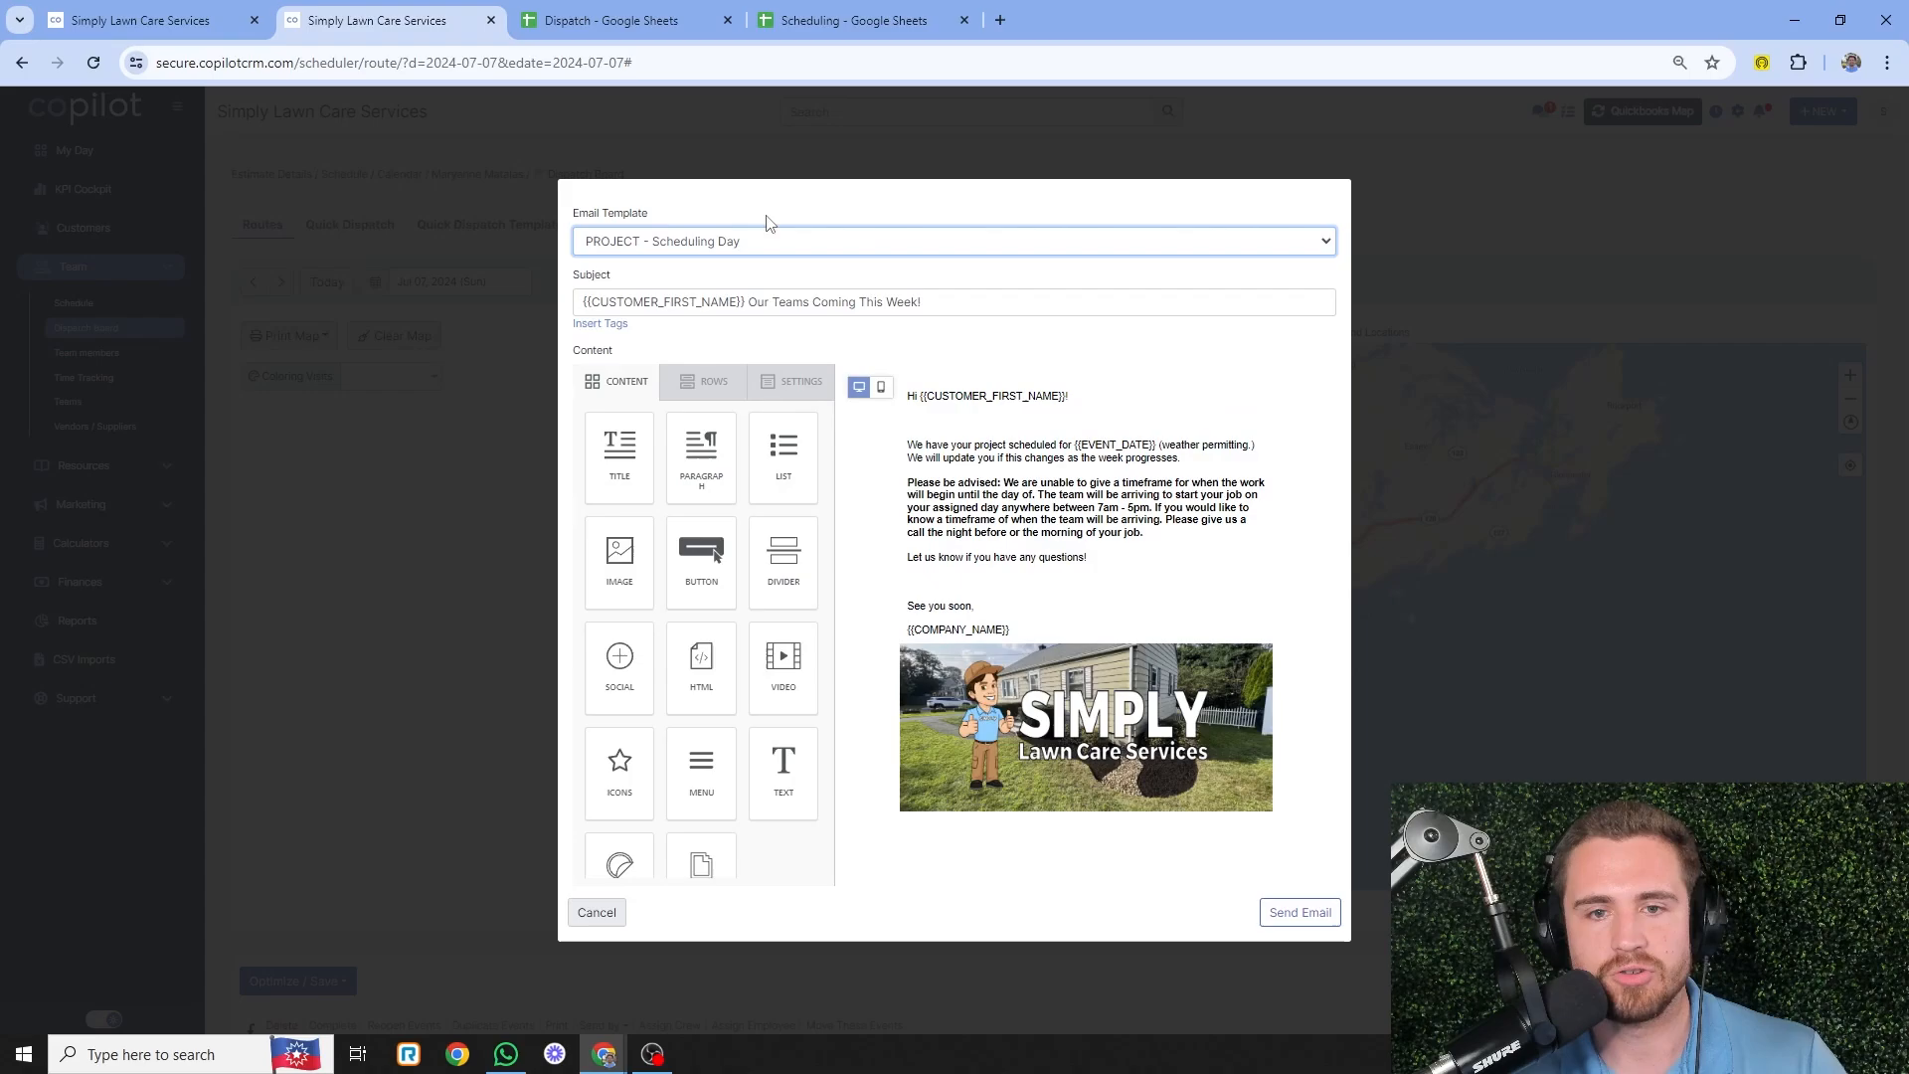
- Review the body's {{EVENT_DATE}} merge tag, then cancel the email without sending
click(1030, 483)
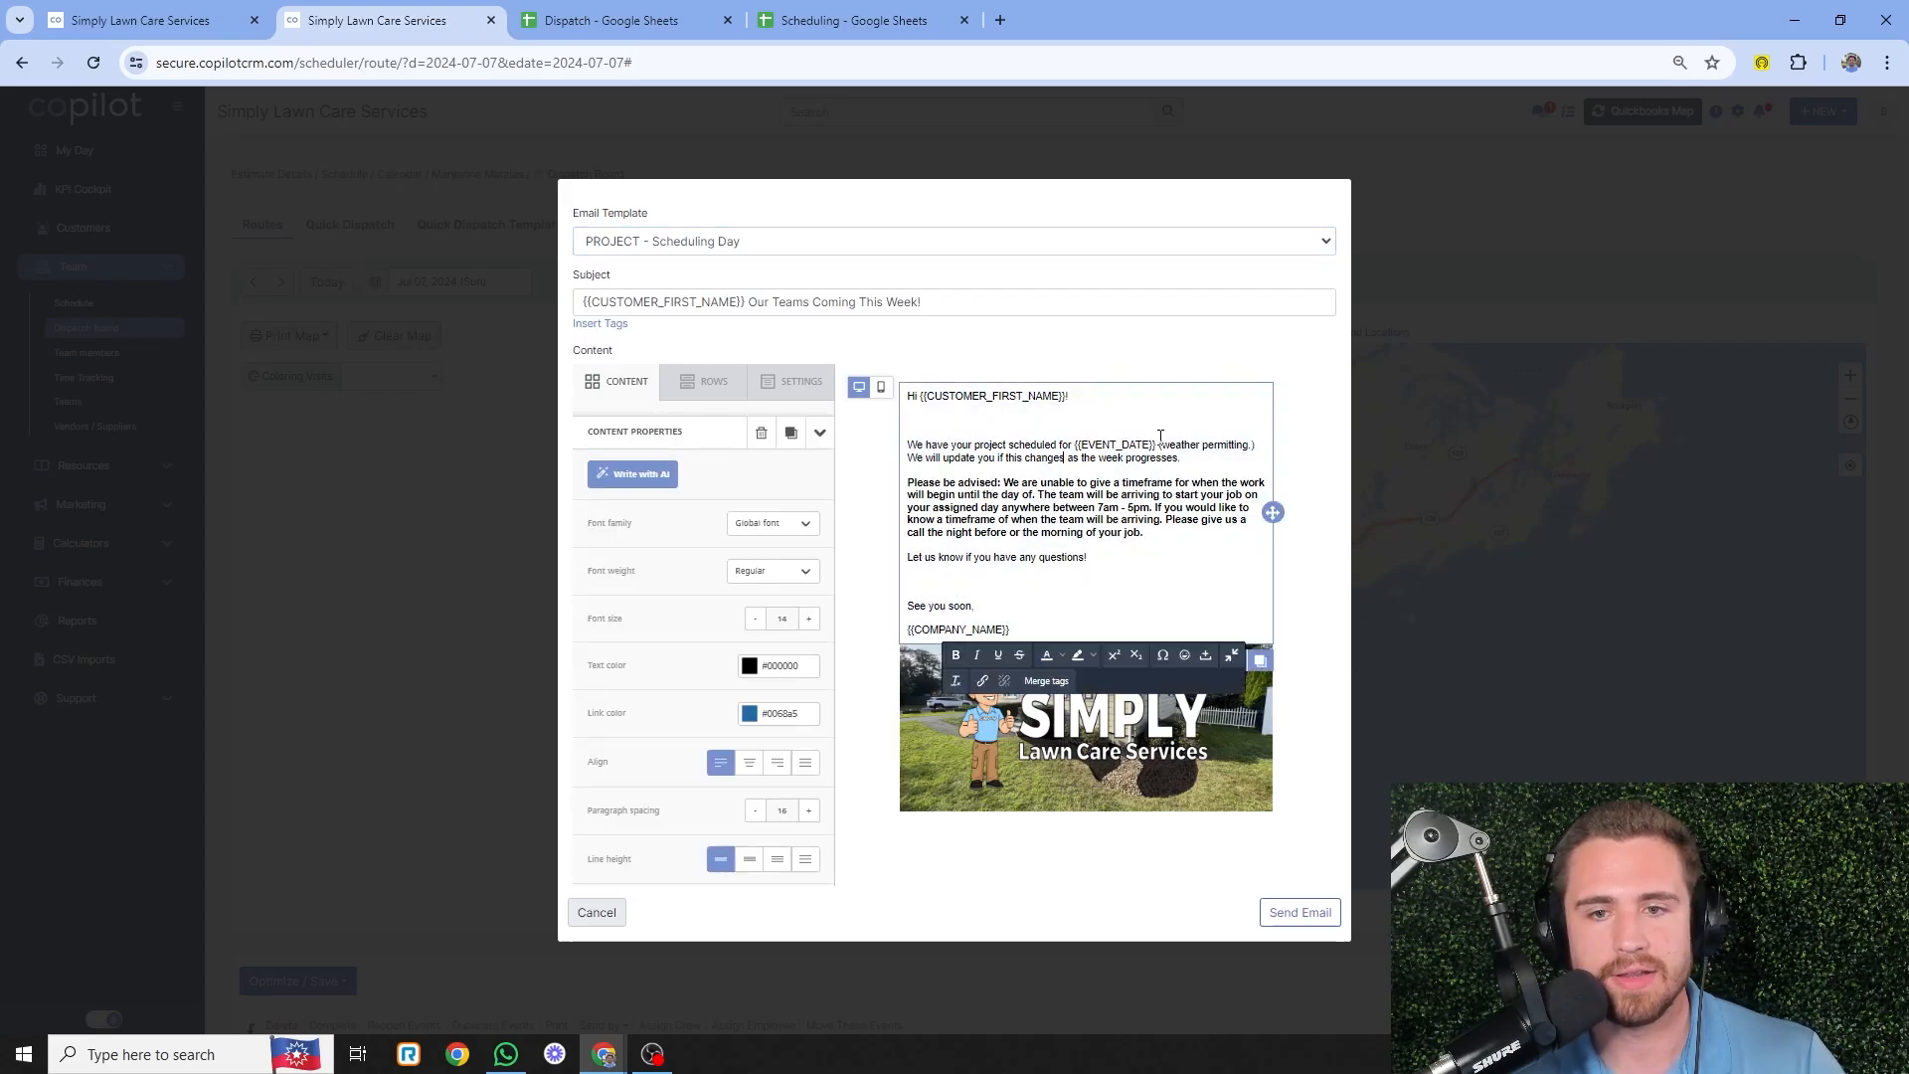
drag(1160, 437, 1077, 437)
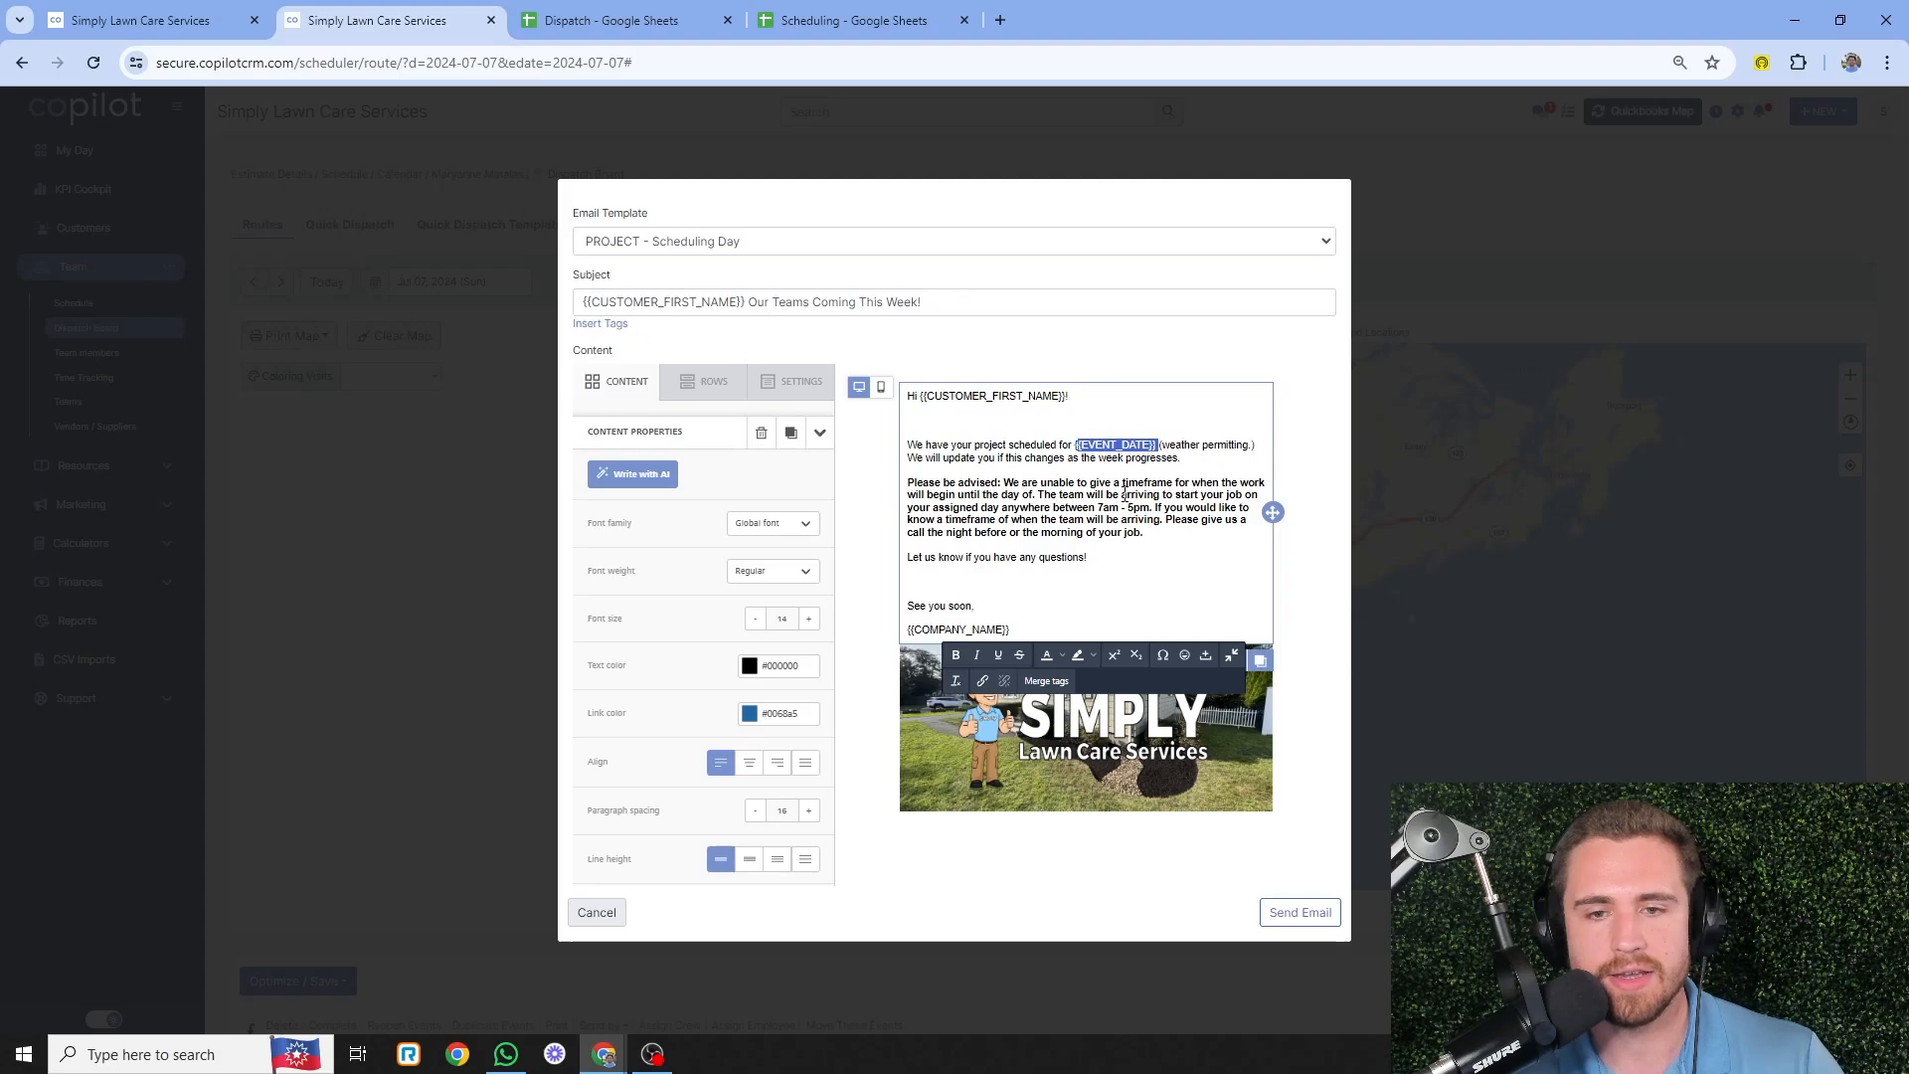
click(596, 911)
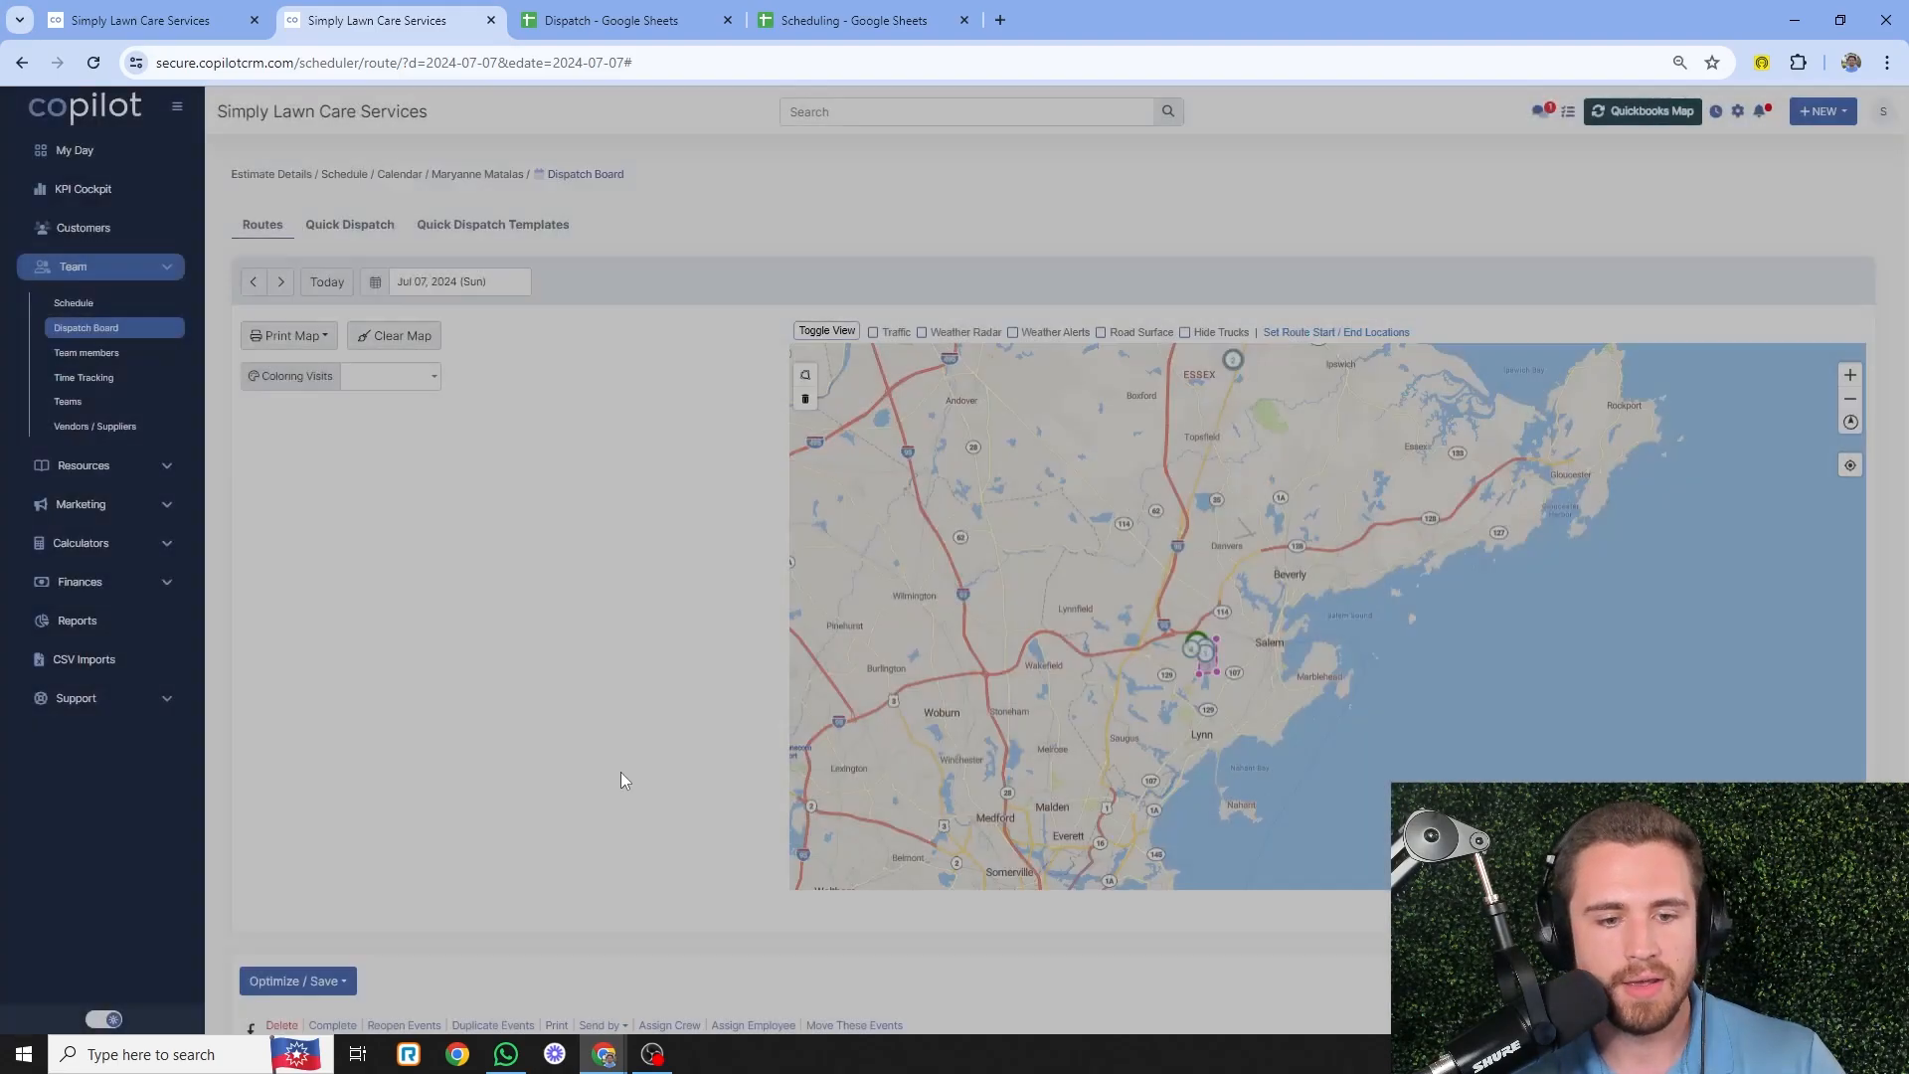